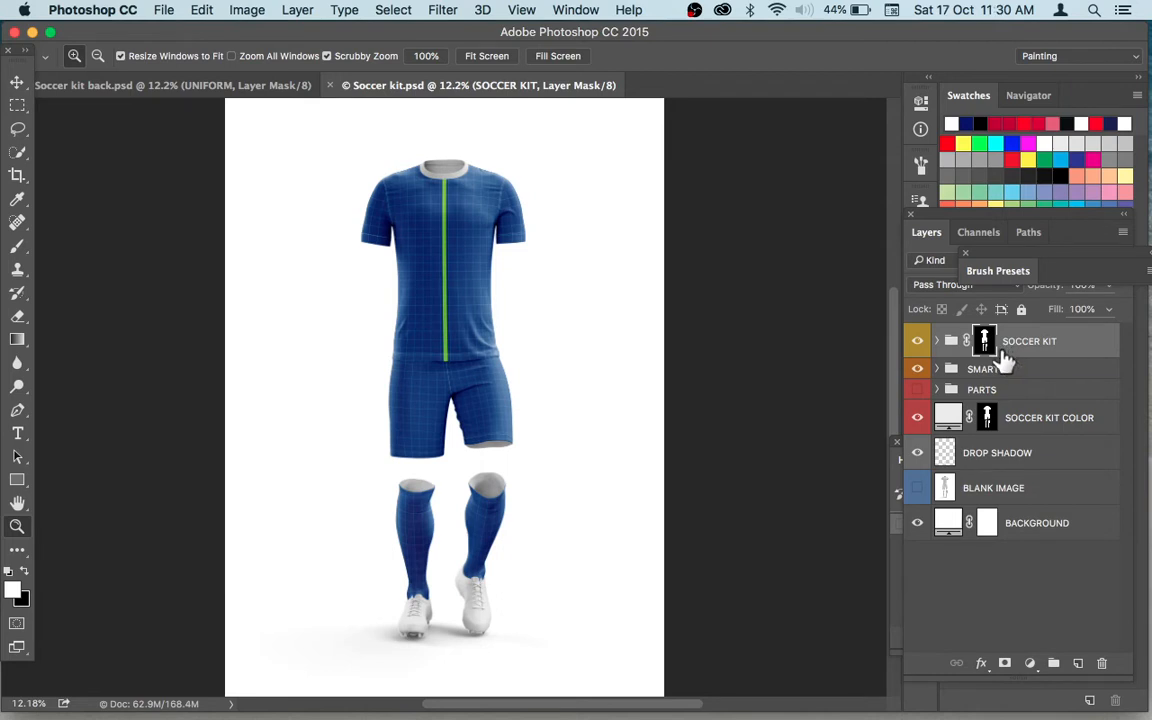
Compare the back and front soccer kit documents, then examine the shirt in Soccer kit.psd up close.
{"action": "left_click", "coordinate": [268, 94]}
{"action": "left_click", "coordinate": [390, 95]}
{"action": "left_click", "coordinate": [264, 92]}
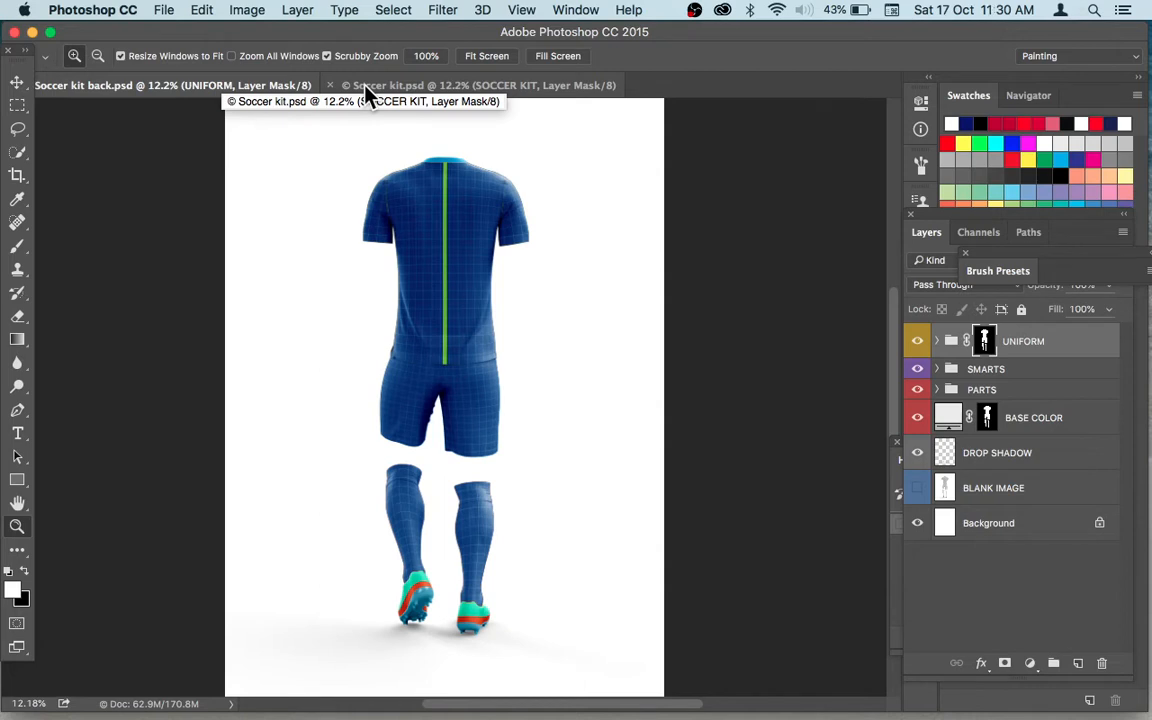
{"action": "left_click", "coordinate": [473, 90]}
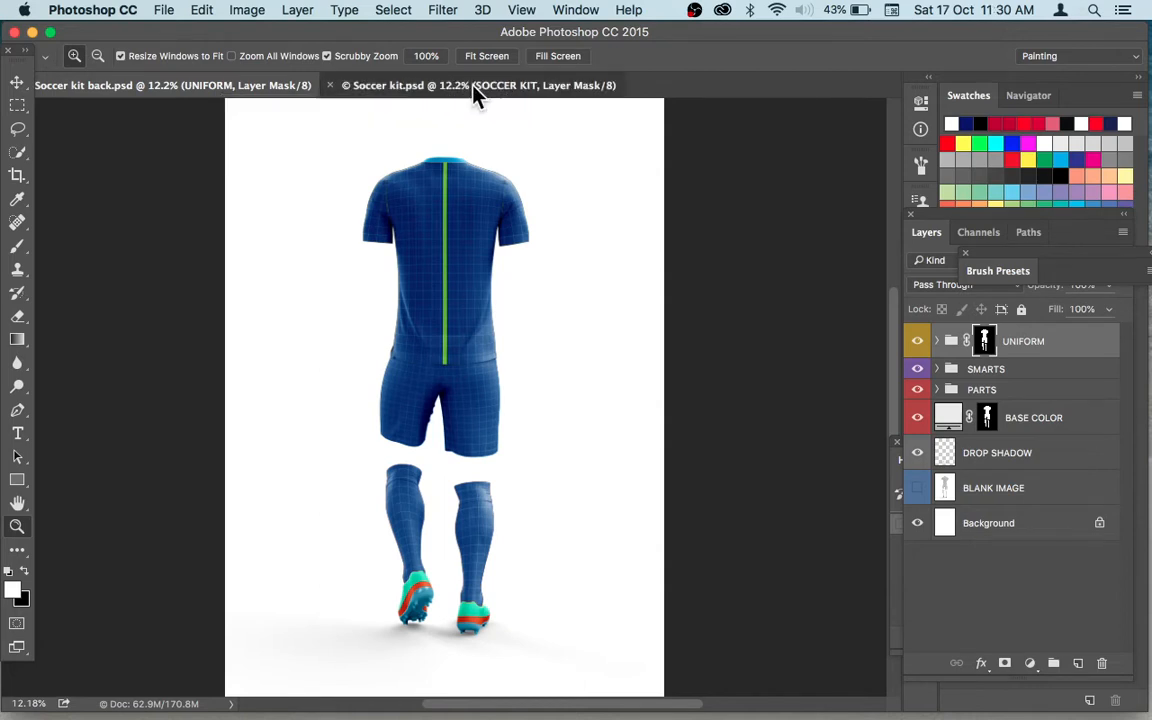
{"action": "left_click", "coordinate": [489, 219]}
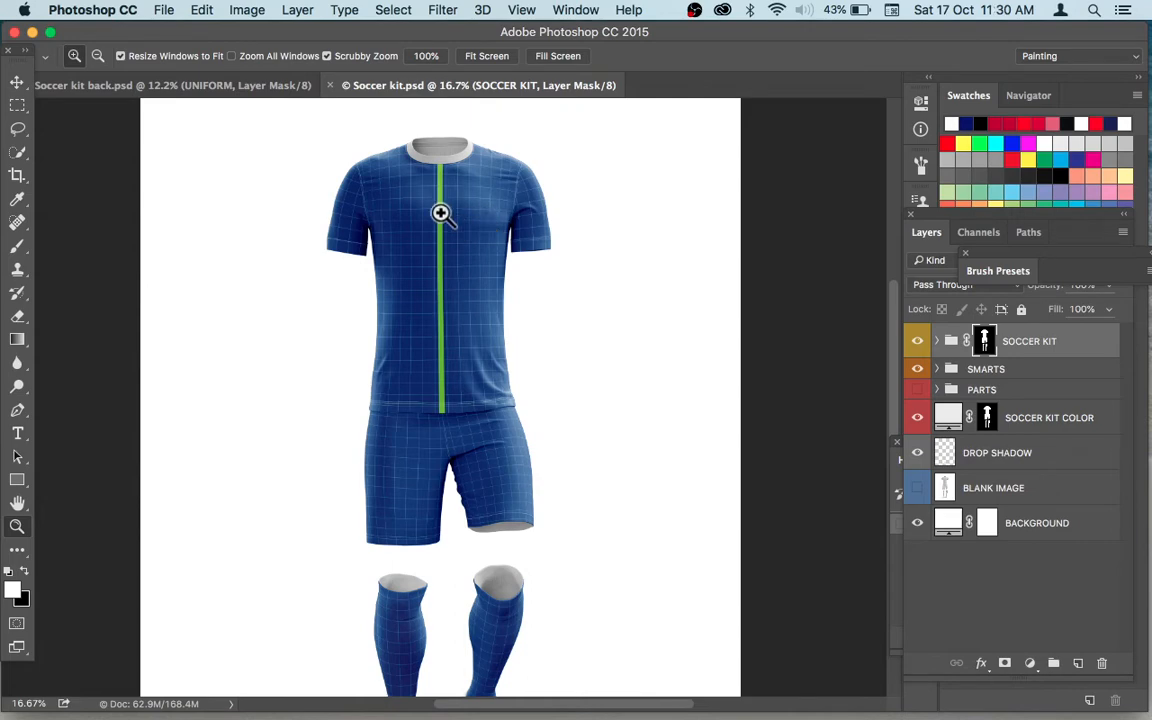
{"action": "left_click_drag", "start_coordinate": [442, 213], "coordinate": [476, 225]}
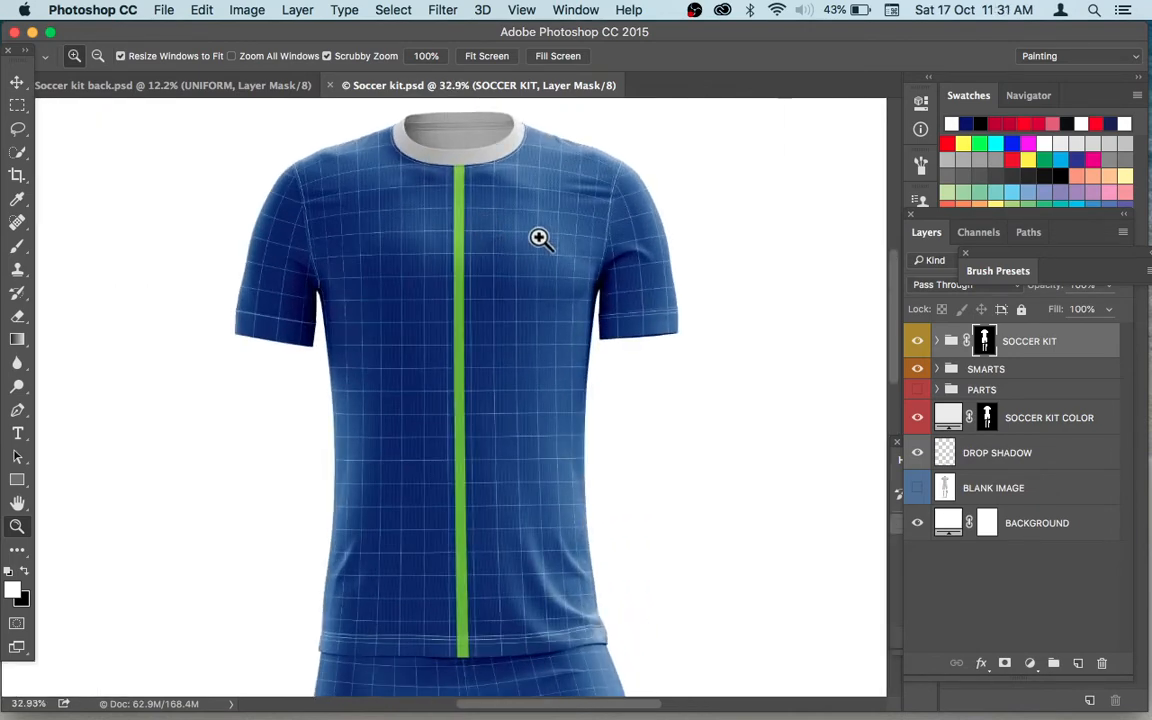
Lock the HIGHLIGHTS and SHADOWS layers inside the SOCCER KIT group.
{"action": "left_click", "coordinate": [936, 342]}
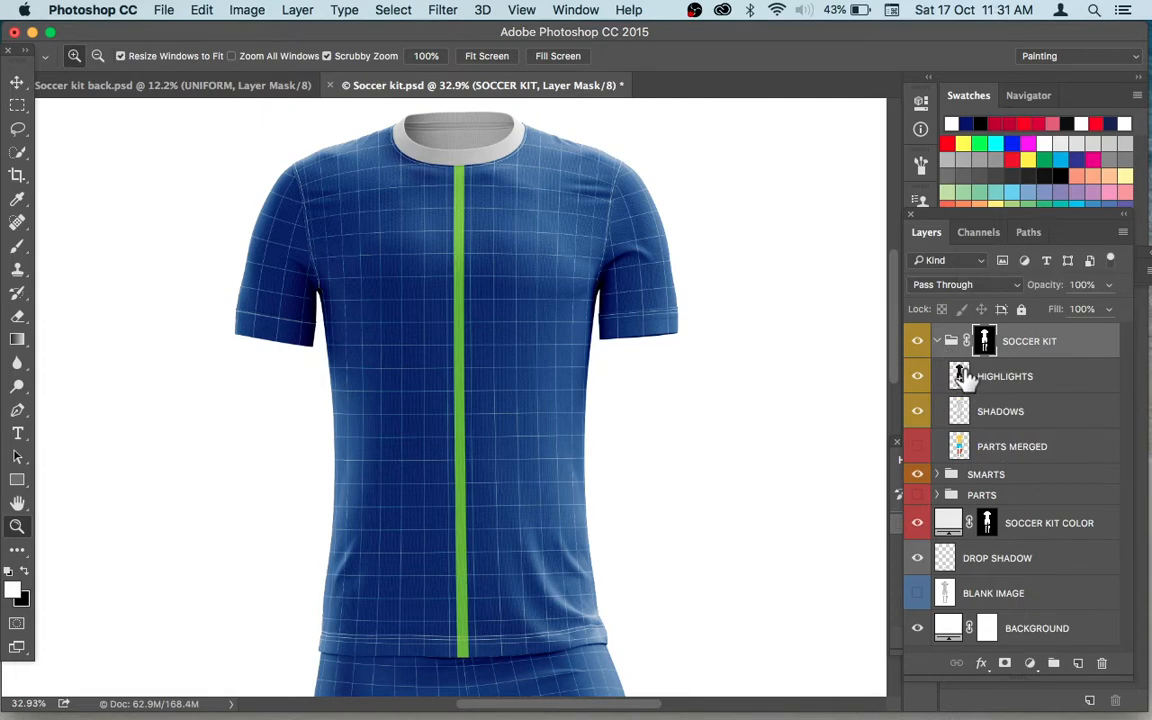
{"action": "left_click", "coordinate": [975, 378]}
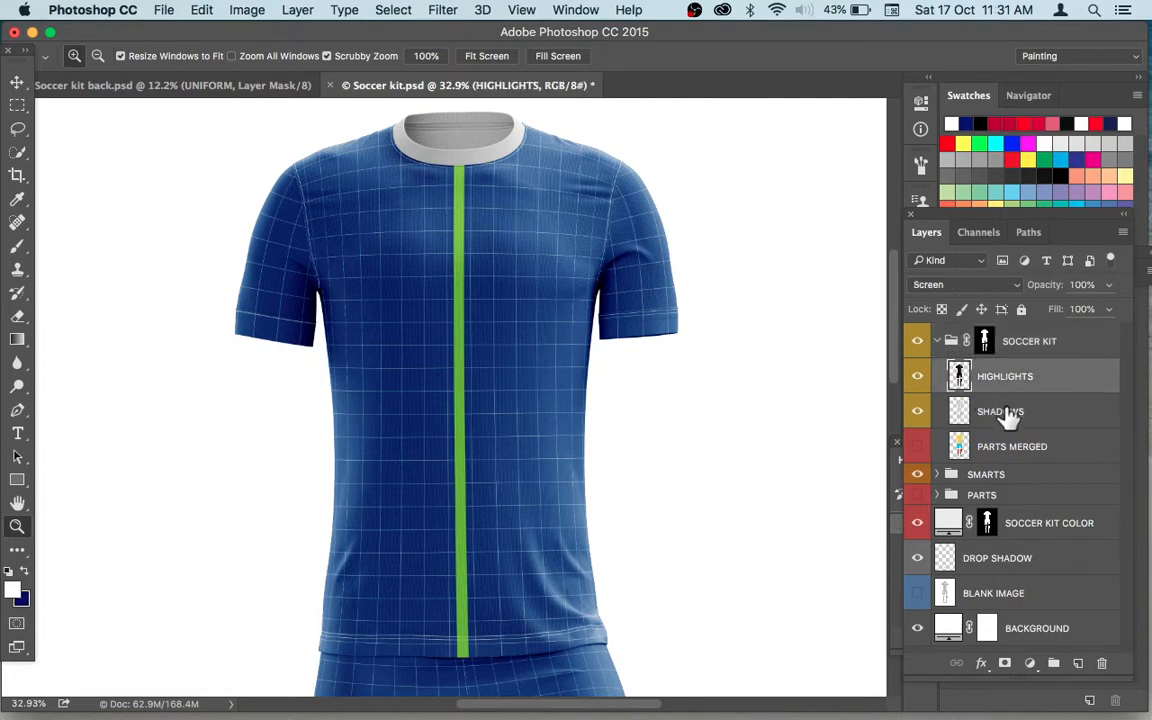
{"action": "left_click", "coordinate": [1005, 414], "text": "shift"}
{"action": "left_click", "coordinate": [1020, 310]}
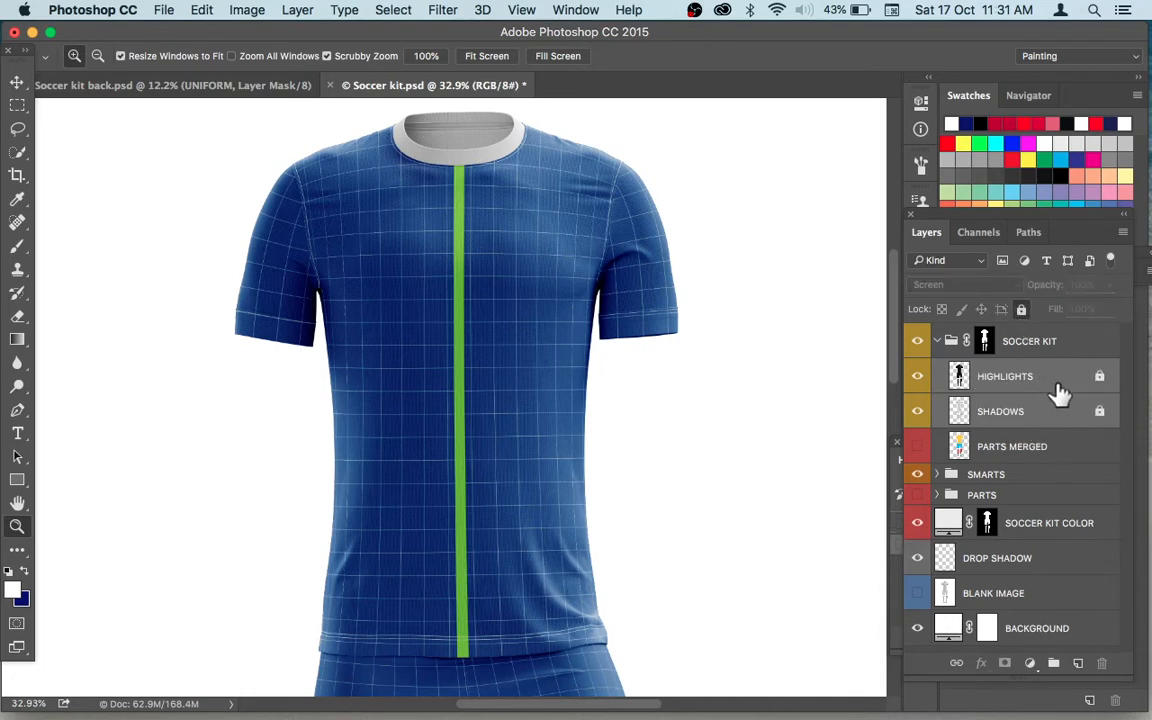
Activate the Move tool with Auto-Select set to Layer.
{"action": "left_click", "coordinate": [17, 81]}
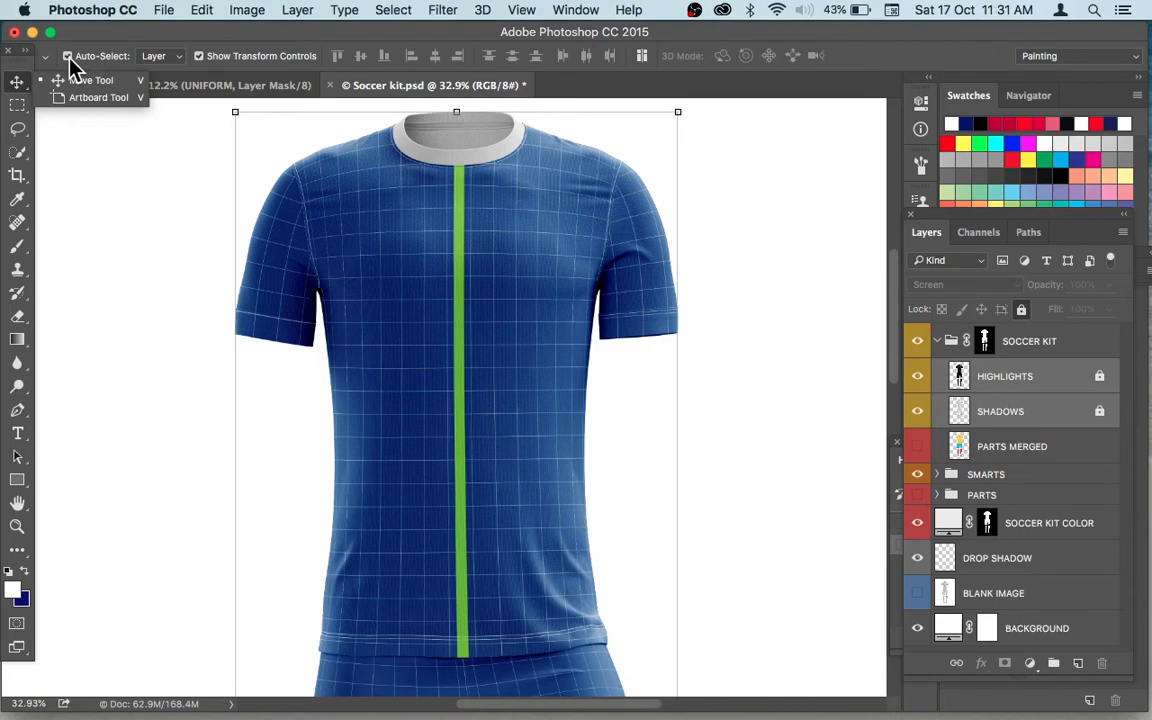
{"action": "left_click", "coordinate": [156, 57]}
{"action": "left_click", "coordinate": [158, 58]}
{"action": "left_click", "coordinate": [162, 58]}
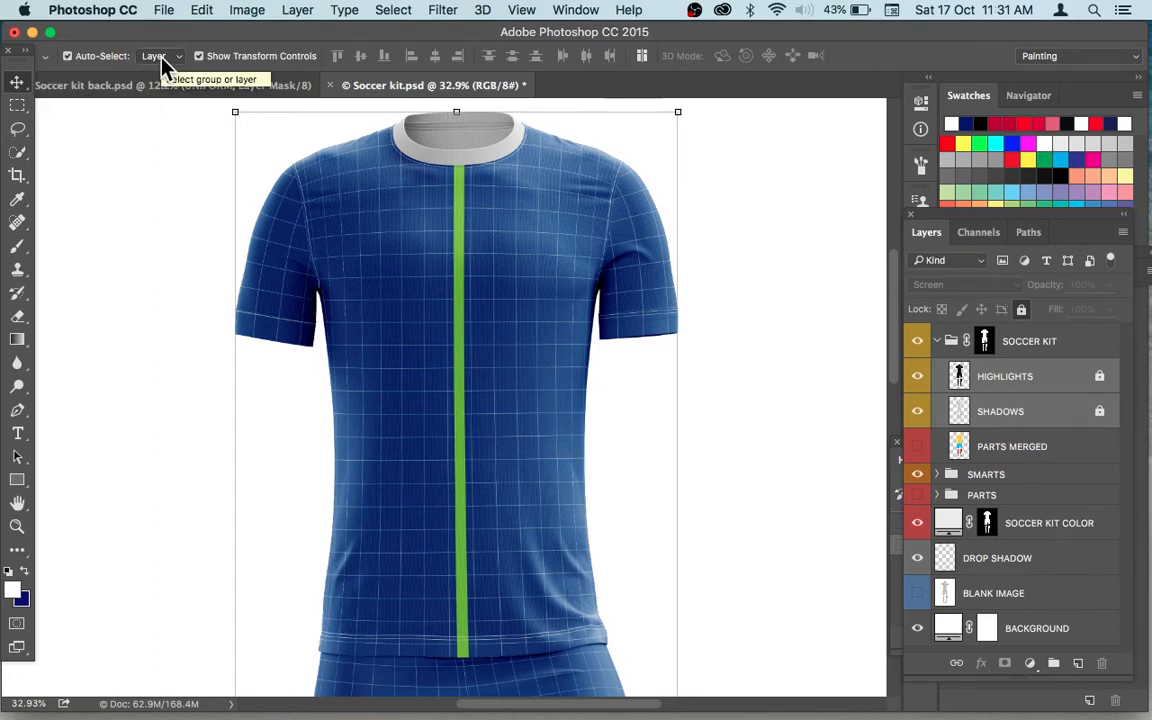
{"action": "left_click", "coordinate": [156, 56]}
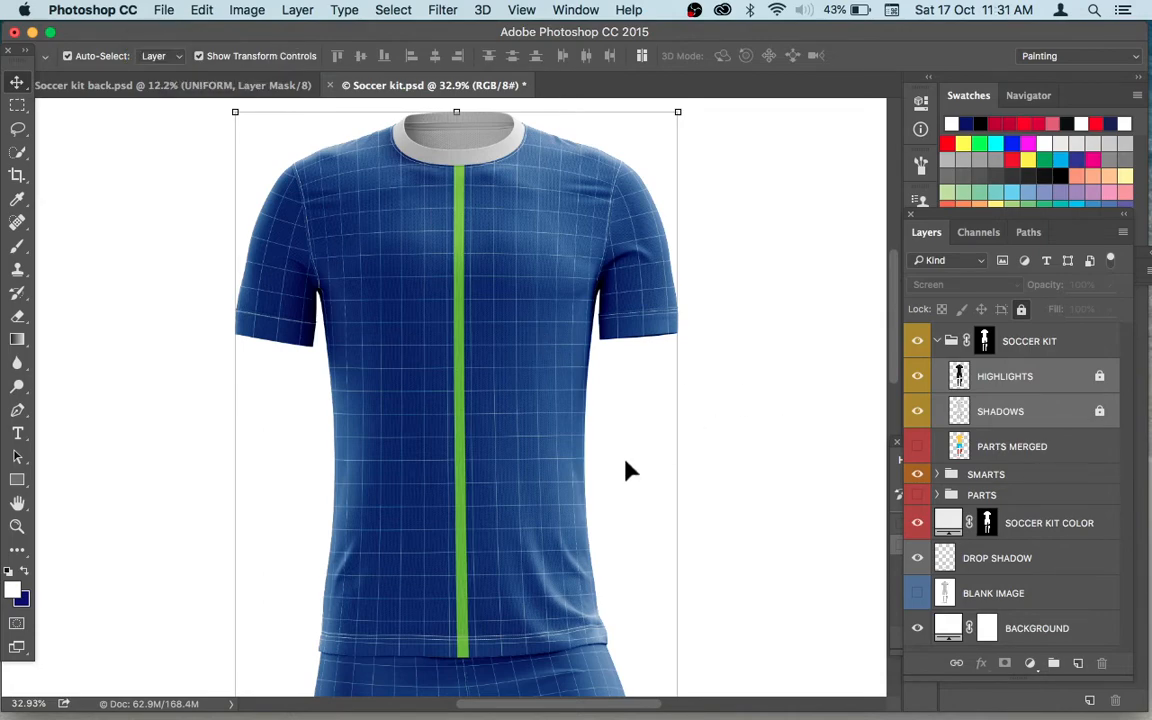
{"action": "scroll", "coordinate": [625, 468], "scroll_direction": "down", "scroll_amount": 10}
{"action": "scroll", "coordinate": [645, 500], "scroll_direction": "down", "scroll_amount": 3}
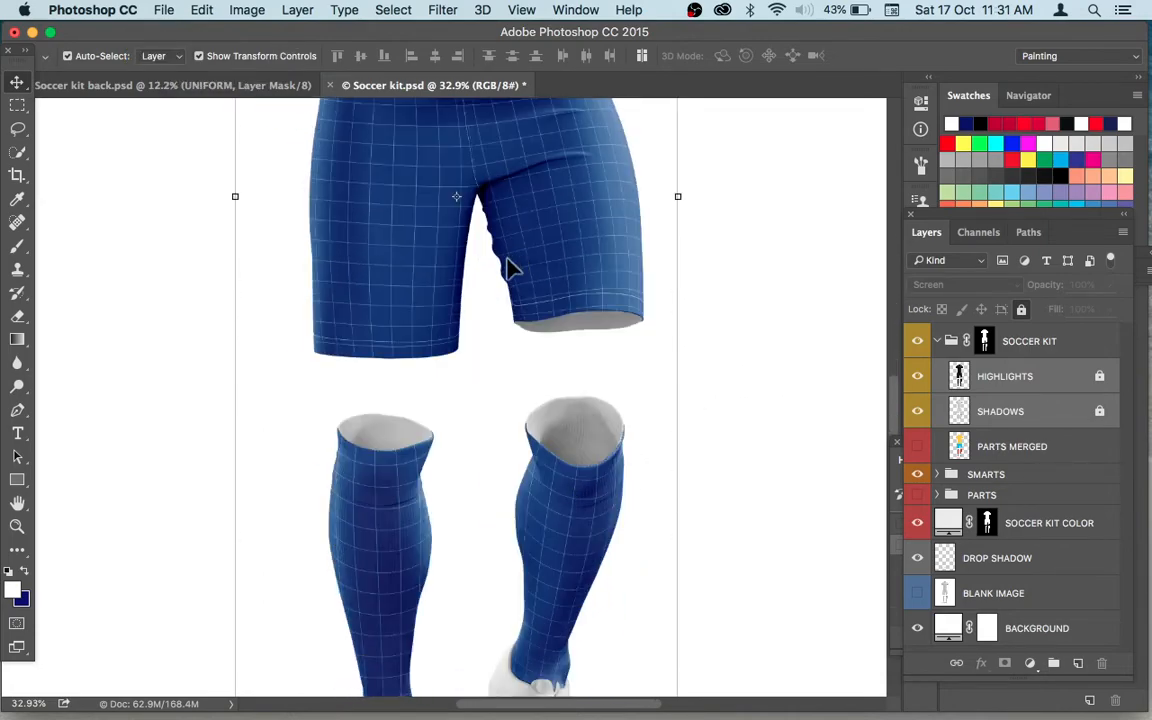
{"action": "mouse_move", "coordinate": [512, 416]}
{"action": "left_mouse_down"}
{"action": "mouse_move", "coordinate": [543, 273]}
{"action": "mouse_move", "coordinate": [574, 582]}
{"action": "left_mouse_up"}
{"action": "left_click_drag", "start_coordinate": [551, 288], "coordinate": [576, 527]}
{"action": "left_click_drag", "start_coordinate": [581, 200], "coordinate": [603, 380]}
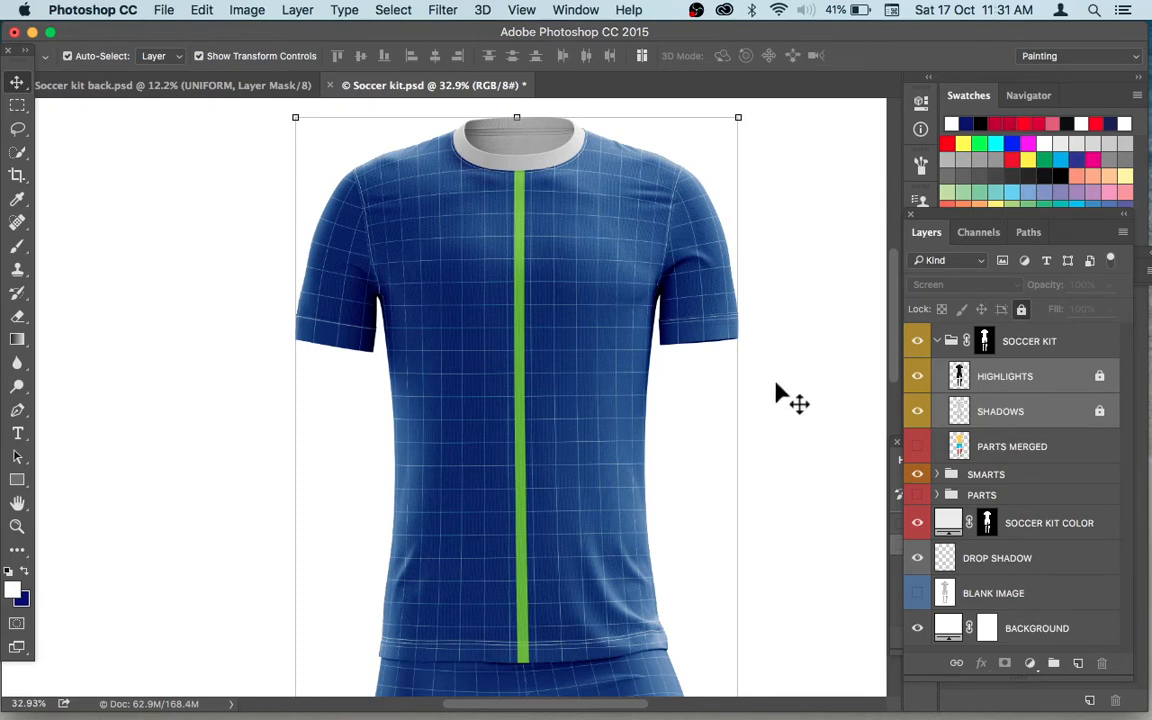
Open the BODY smart object from the SMARTS group and add a new layer above its design layer.
{"action": "left_click", "coordinate": [937, 474]}
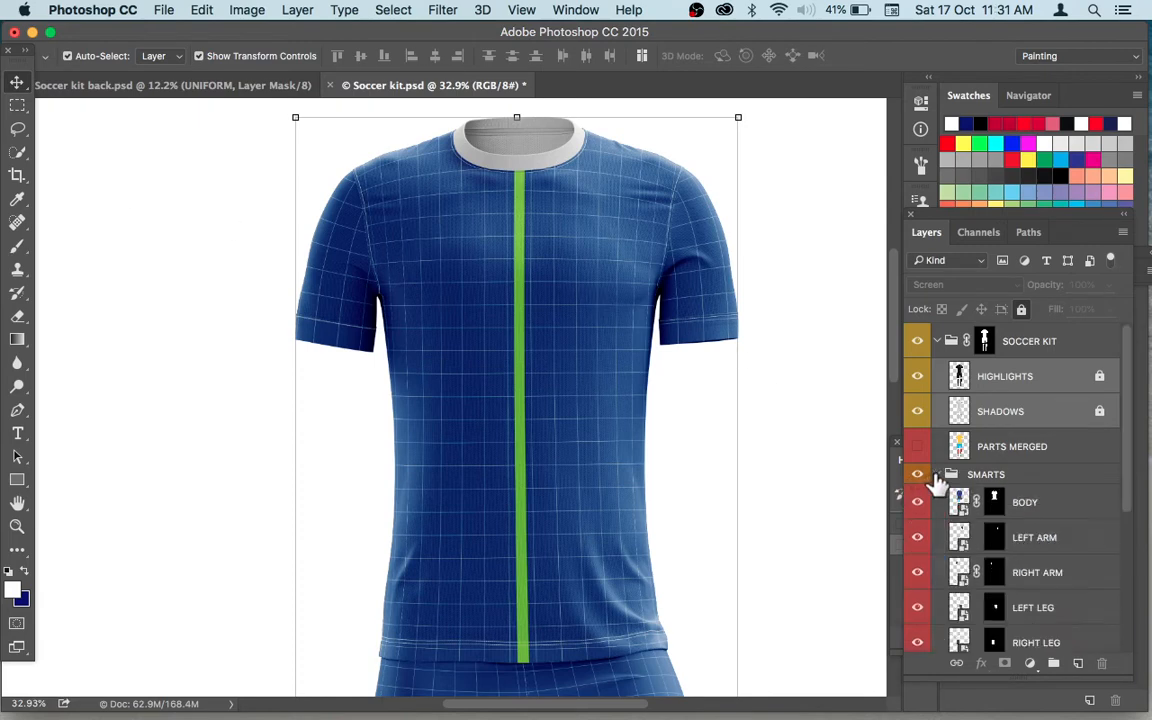
{"action": "left_click", "coordinate": [963, 503]}
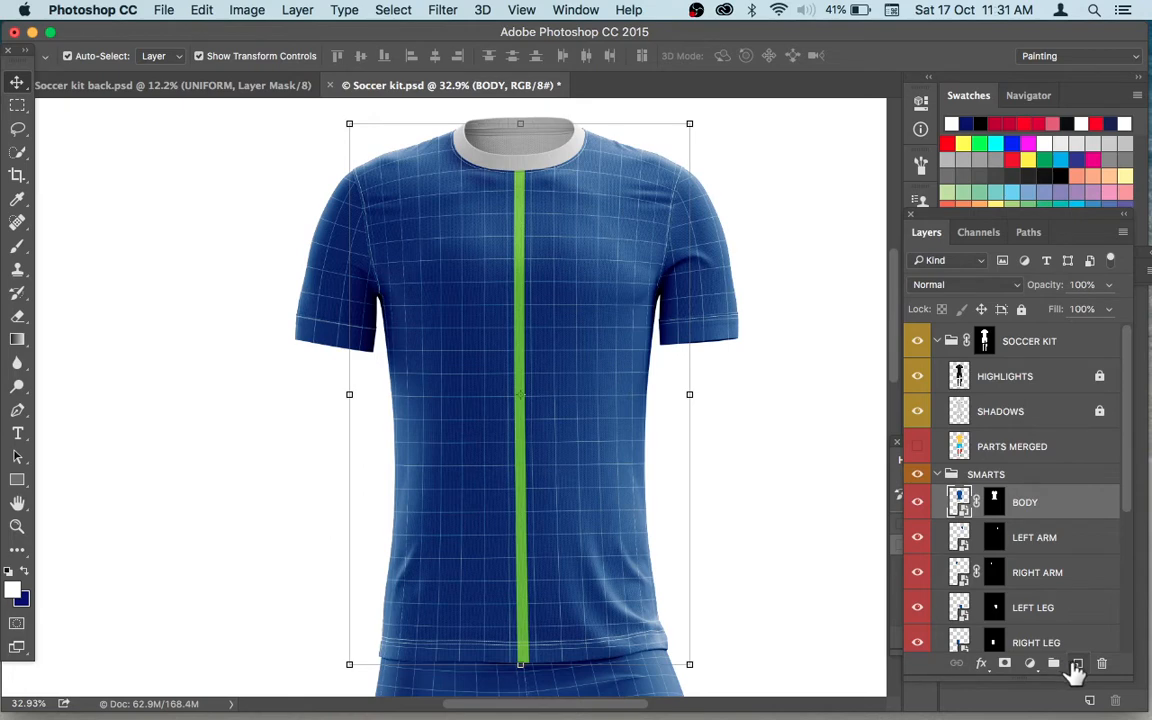
{"action": "double_click", "coordinate": [959, 502]}
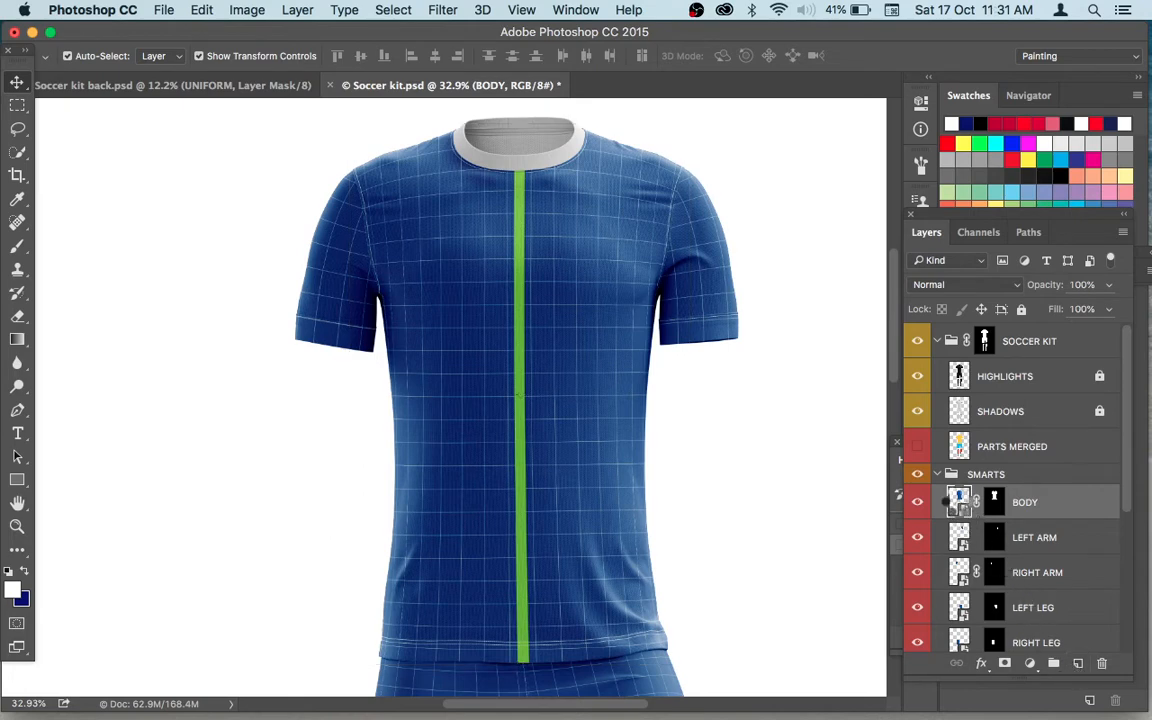
{"action": "left_click", "coordinate": [1078, 665]}
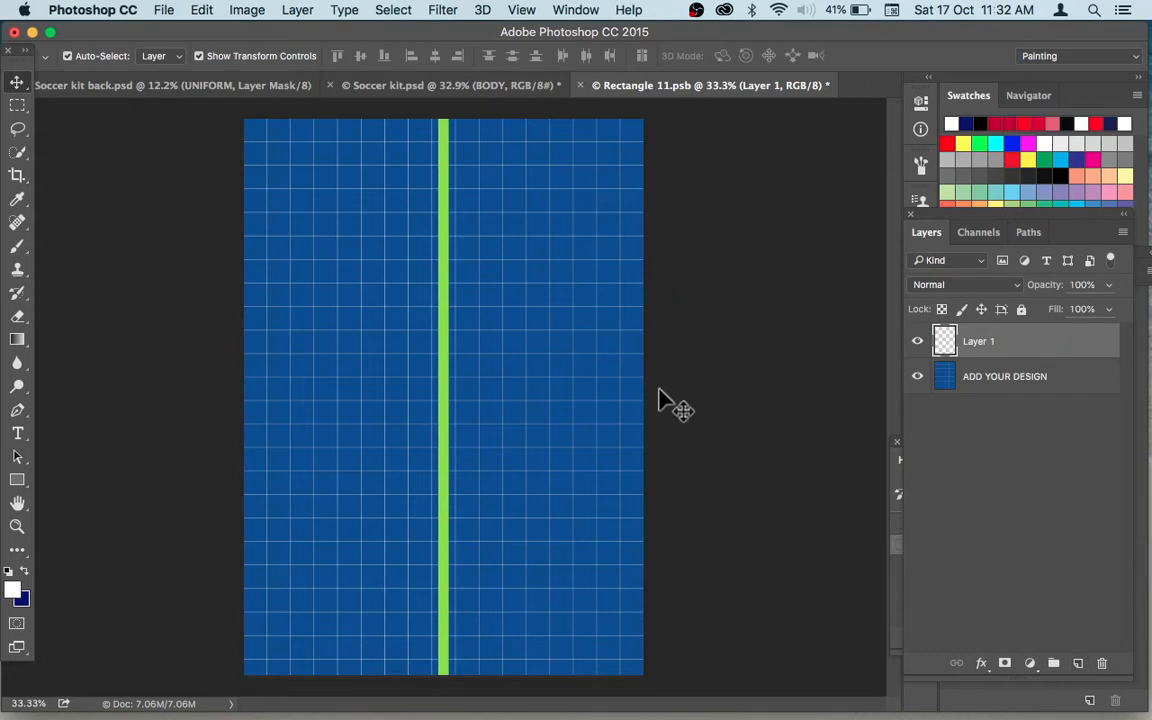
Fill the new layer with black using the Paint Bucket, then save and close the BODY smart object.
{"action": "key", "text": "g"}
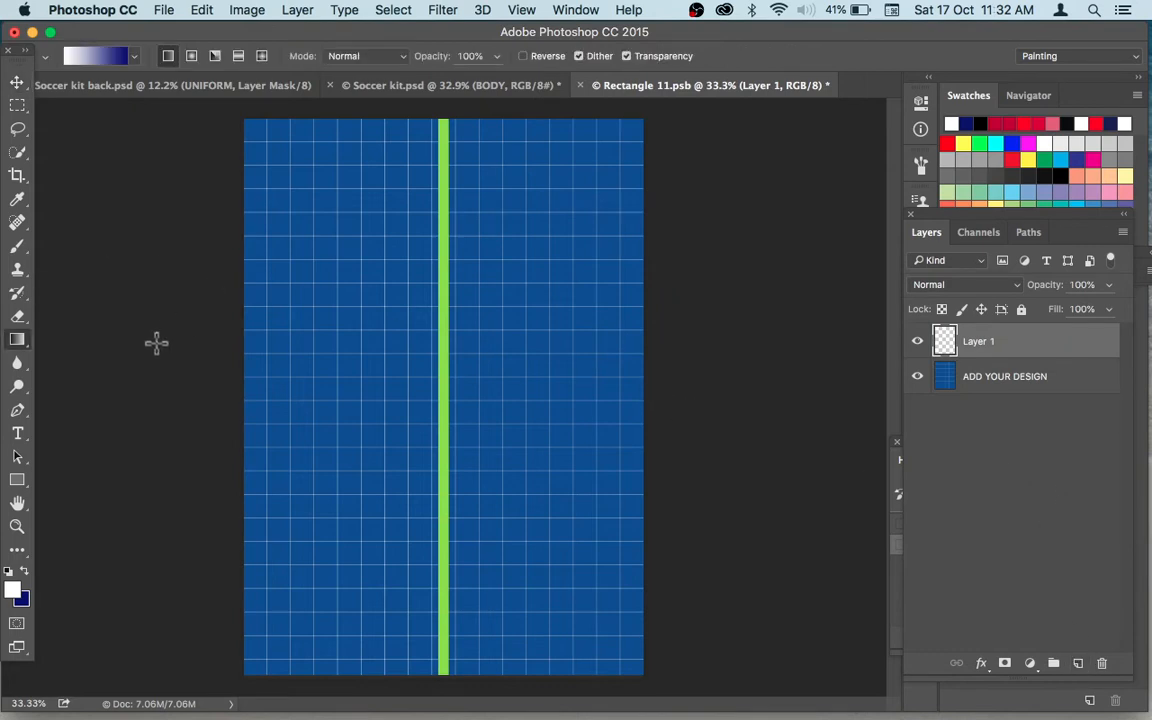
{"action": "left_click", "coordinate": [28, 350]}
{"action": "left_click", "coordinate": [82, 354]}
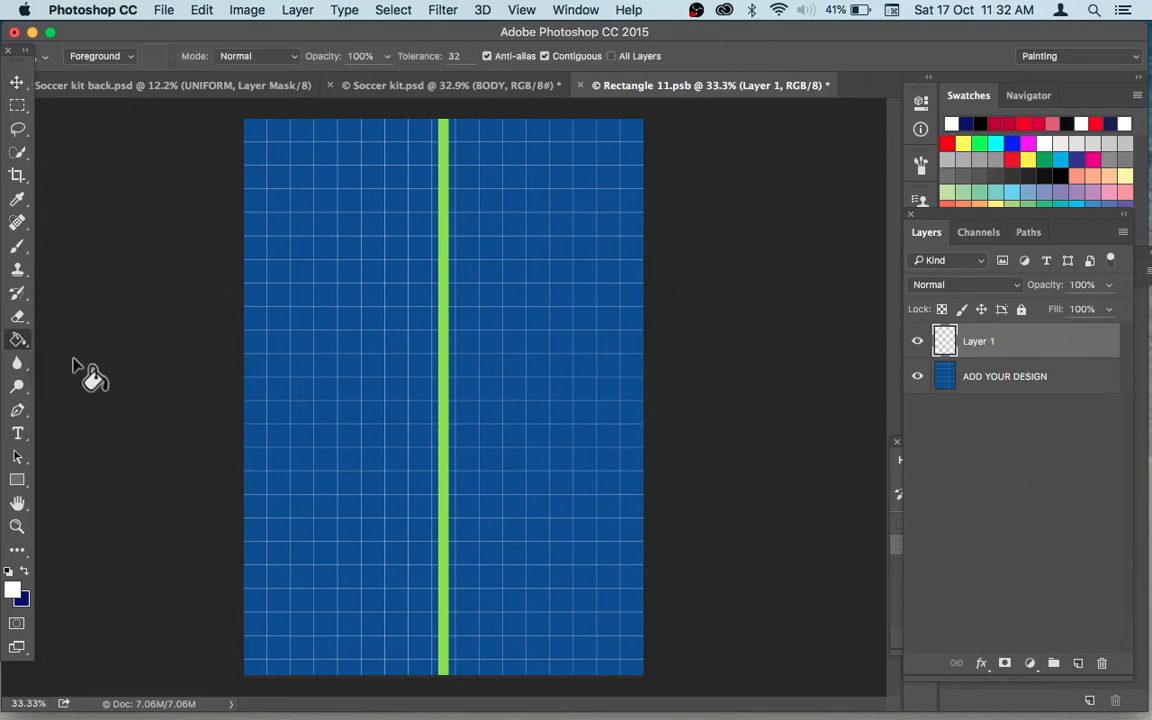
{"action": "left_click", "coordinate": [9, 571]}
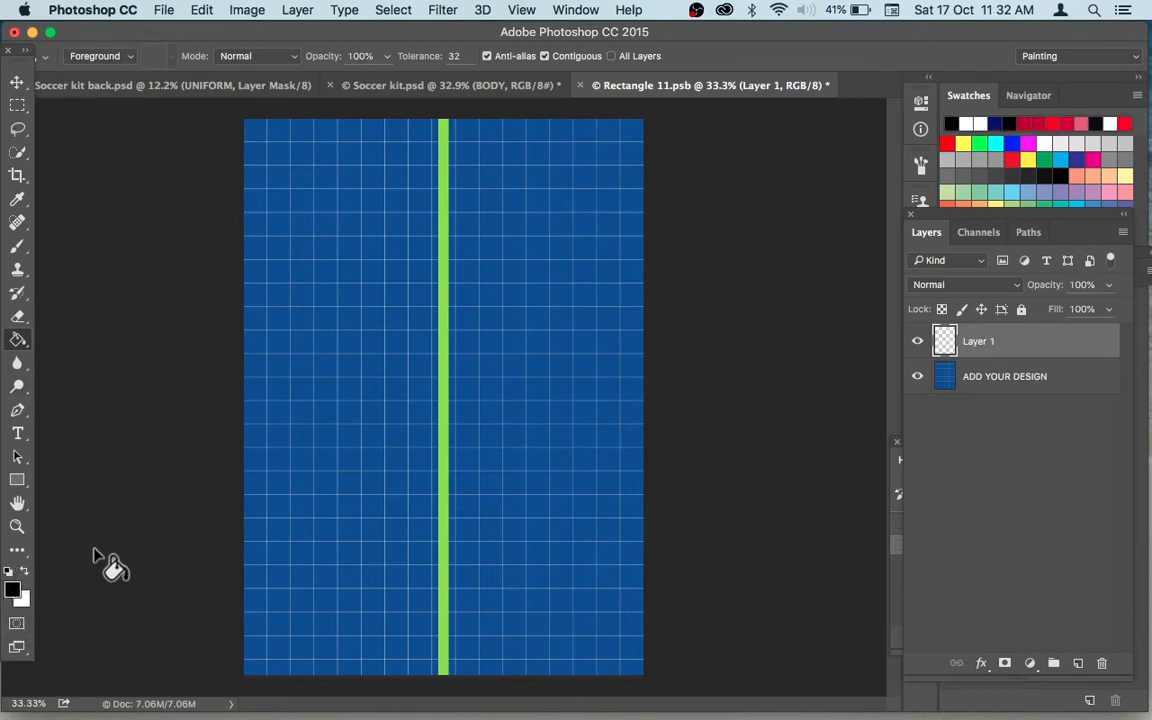
{"action": "left_click", "coordinate": [369, 446]}
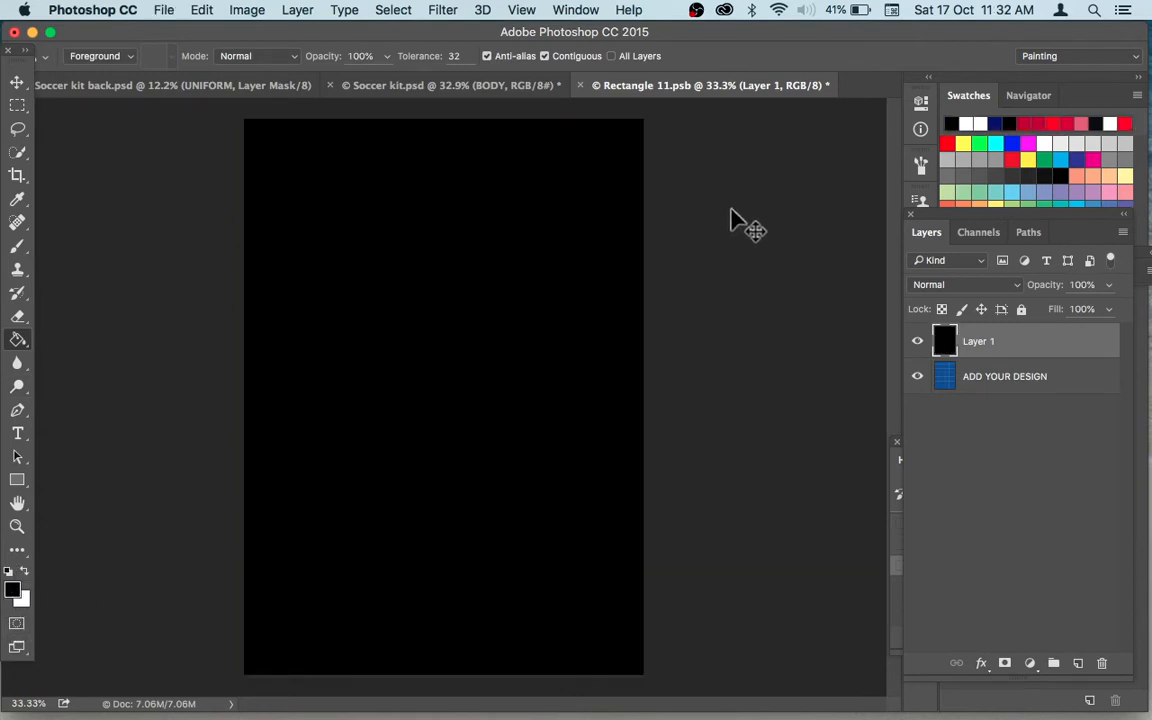
{"action": "left_click", "coordinate": [580, 85]}
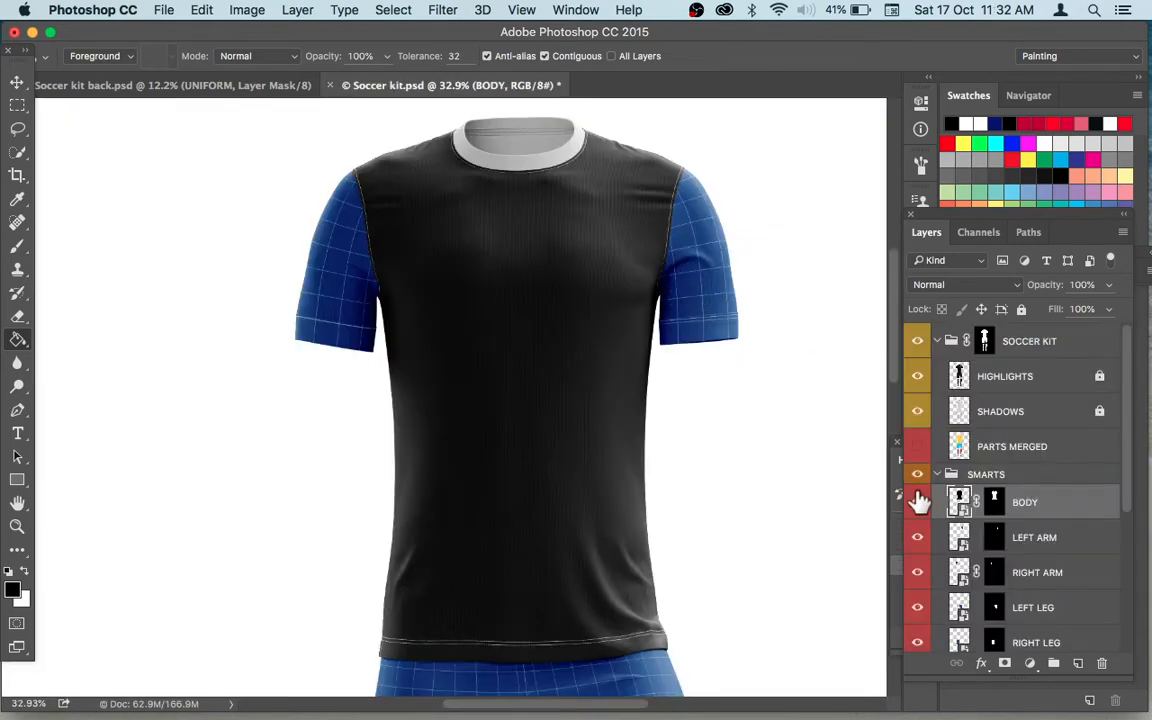
Add a new layer inside the LEFT ARM smart object and set the foreground color to red (ff0000).
{"action": "double_click", "coordinate": [960, 542]}
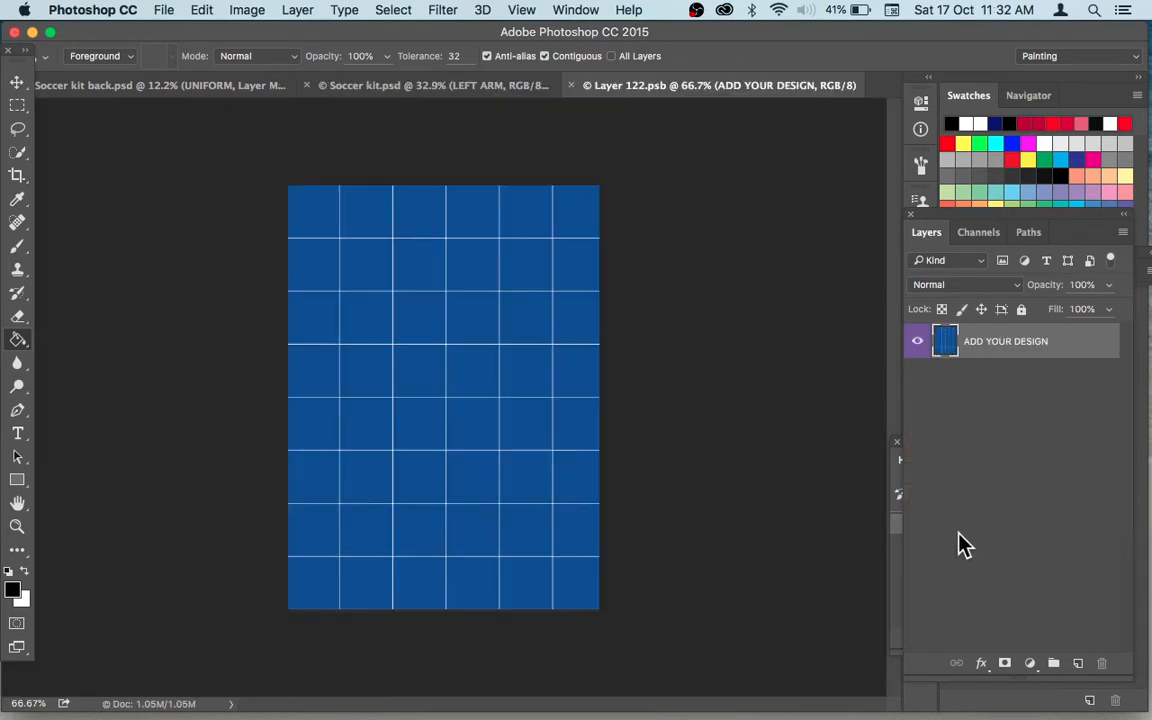
{"action": "left_click", "coordinate": [1078, 663]}
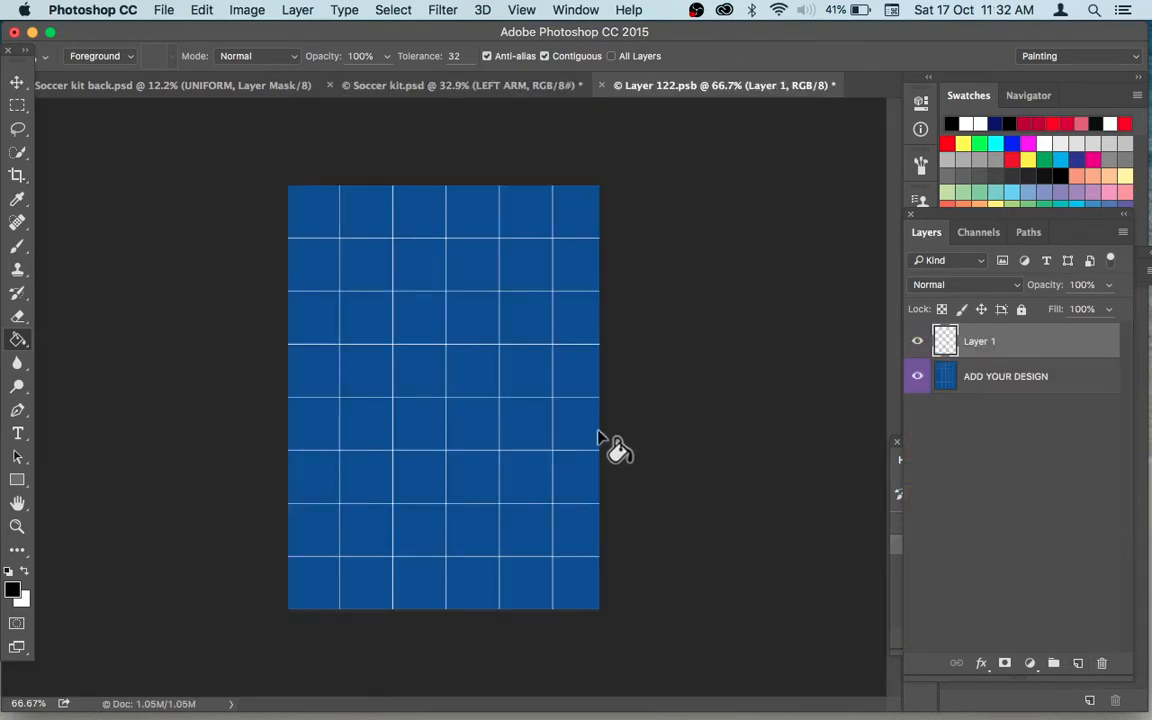
{"action": "left_click", "coordinate": [24, 571]}
{"action": "left_click", "coordinate": [14, 591]}
{"action": "left_click", "coordinate": [894, 302]}
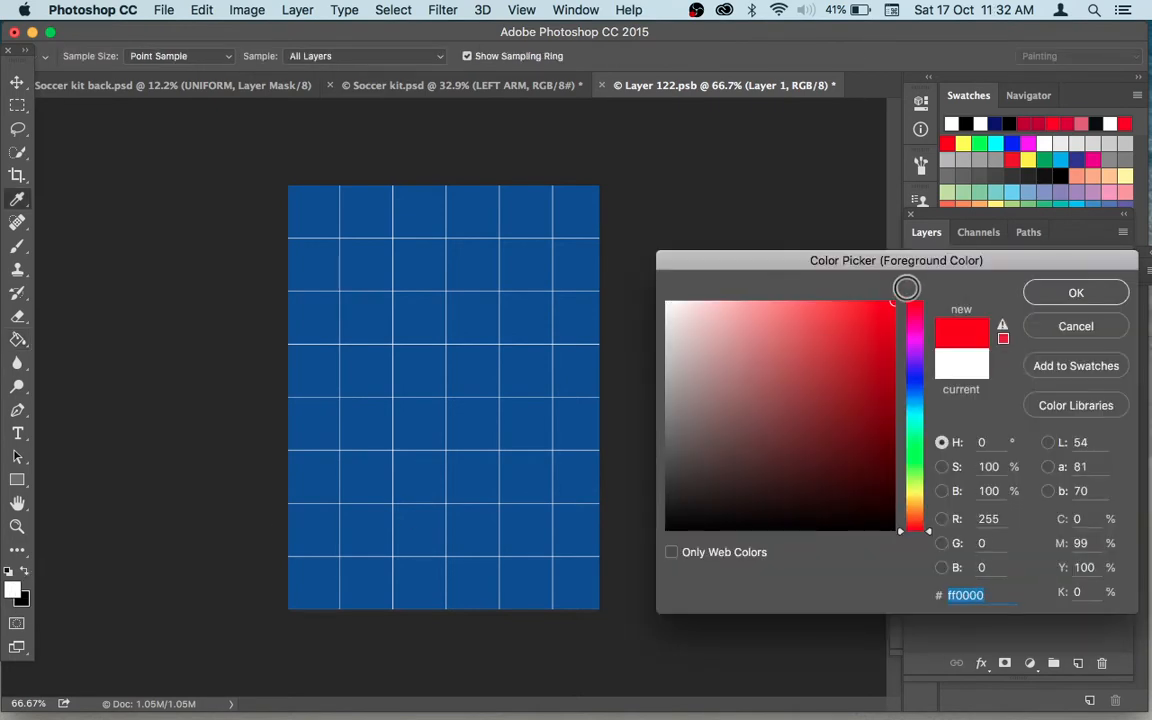
{"action": "left_click_drag", "start_coordinate": [929, 318], "coordinate": [929, 296]}
{"action": "key", "text": "Return"}
Fill the new layer with the red foreground color, then save and close the LEFT ARM smart object.
{"action": "key", "text": "g"}
{"action": "left_click", "coordinate": [545, 305]}
{"action": "key", "text": "ctrl+s"}
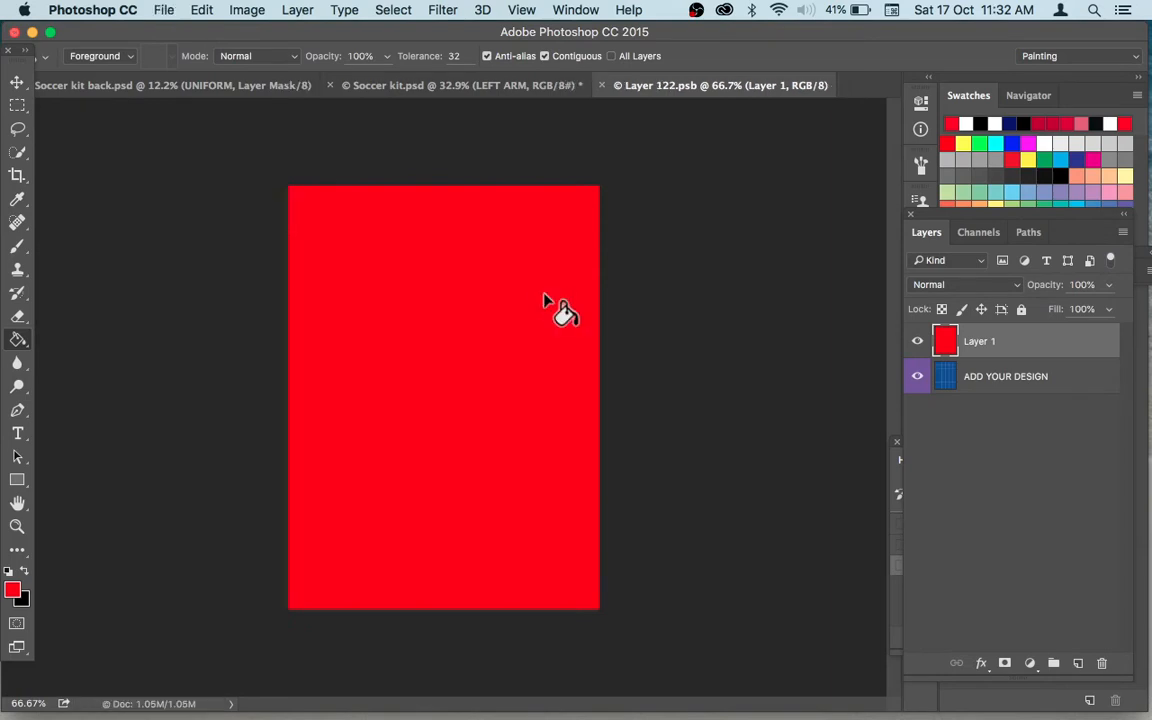
{"action": "left_click", "coordinate": [601, 85]}
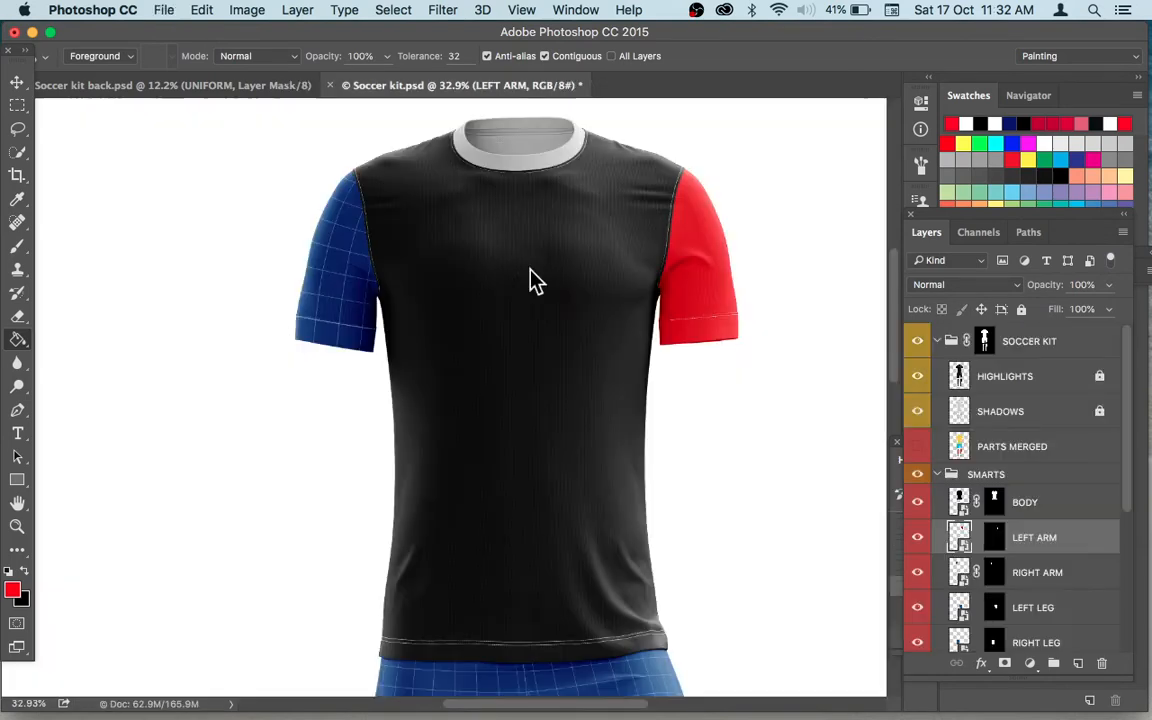
Open the RIGHT ARM smart object and replace its two hidden layers with a new empty layer.
{"action": "double_click", "coordinate": [958, 573]}
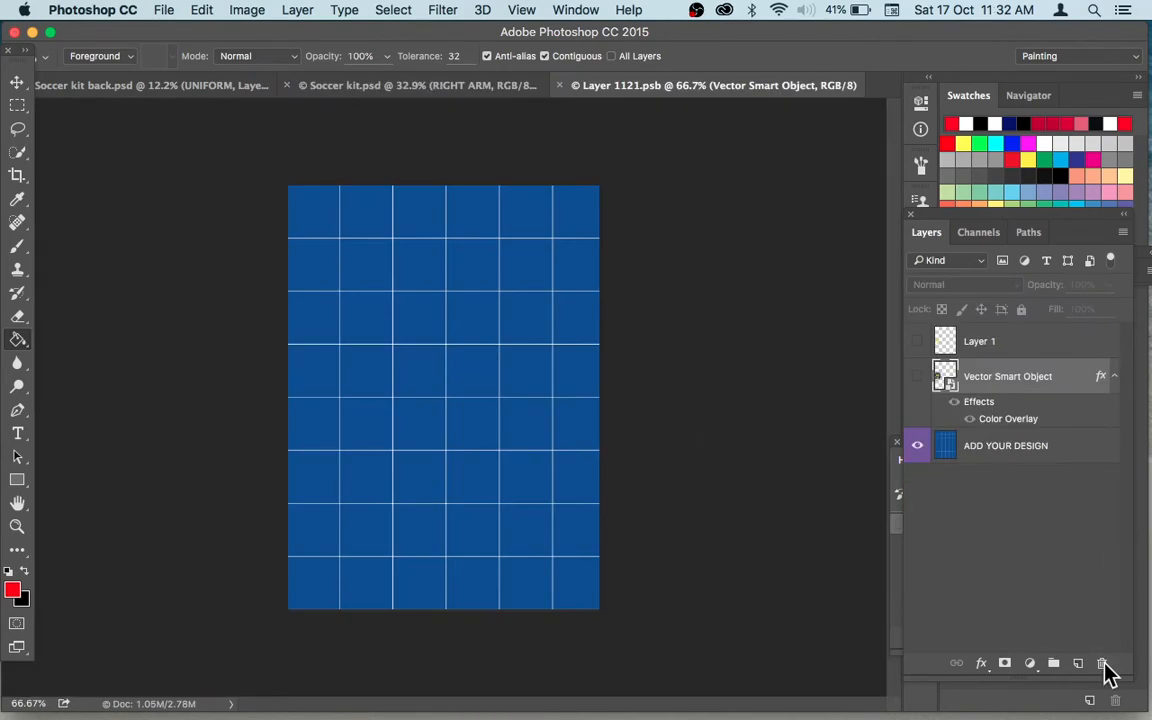
{"action": "left_click", "coordinate": [1005, 345], "text": "shift"}
{"action": "left_click", "coordinate": [1102, 663]}
{"action": "left_click", "coordinate": [1078, 663]}
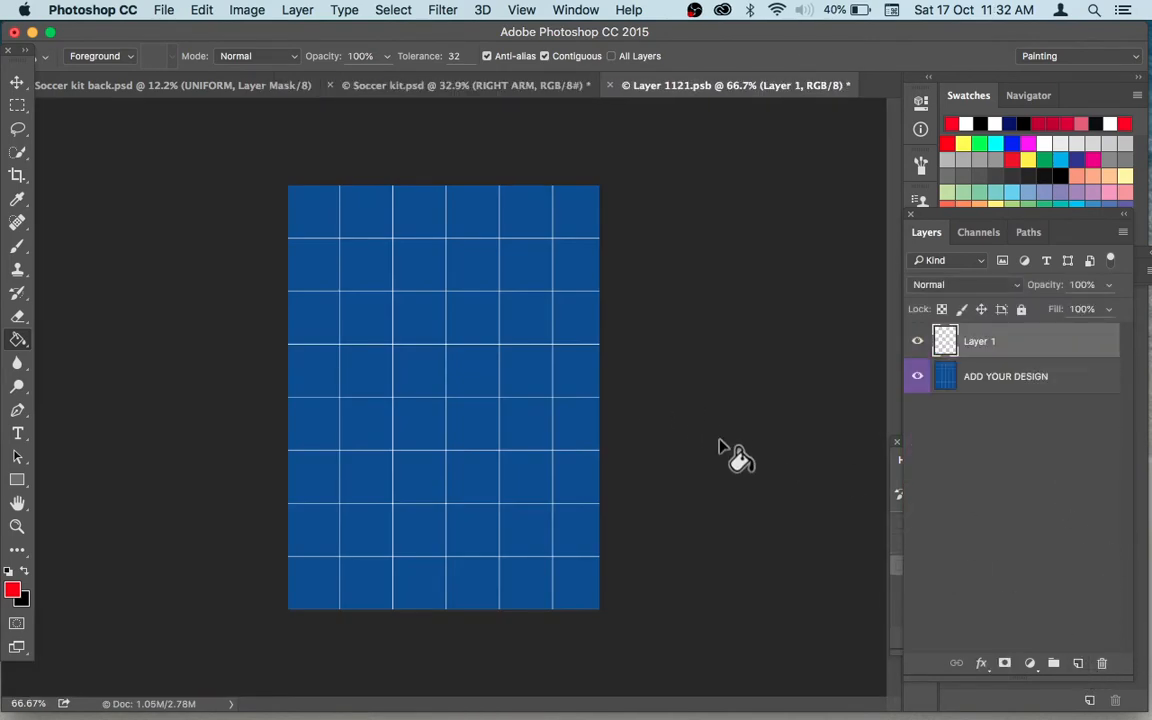
Fill the right arm's new layer with red, then save and close the smart object.
{"action": "left_click", "coordinate": [497, 382]}
{"action": "key", "text": "super+s"}
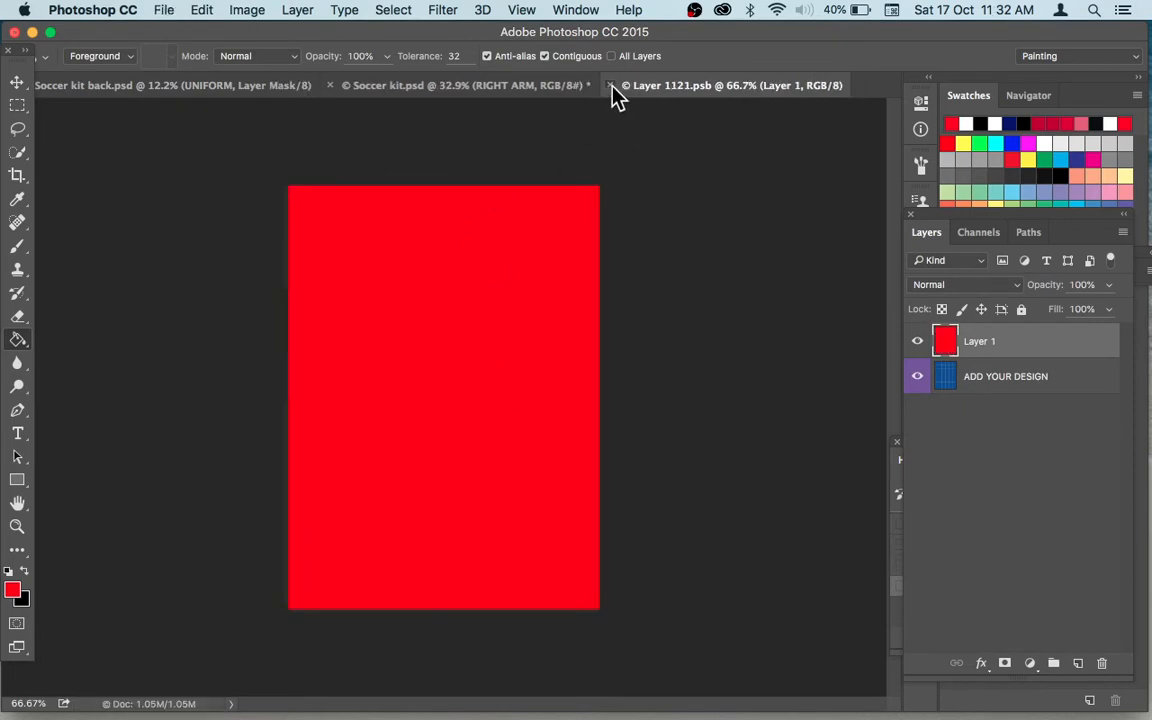
{"action": "left_click", "coordinate": [612, 85]}
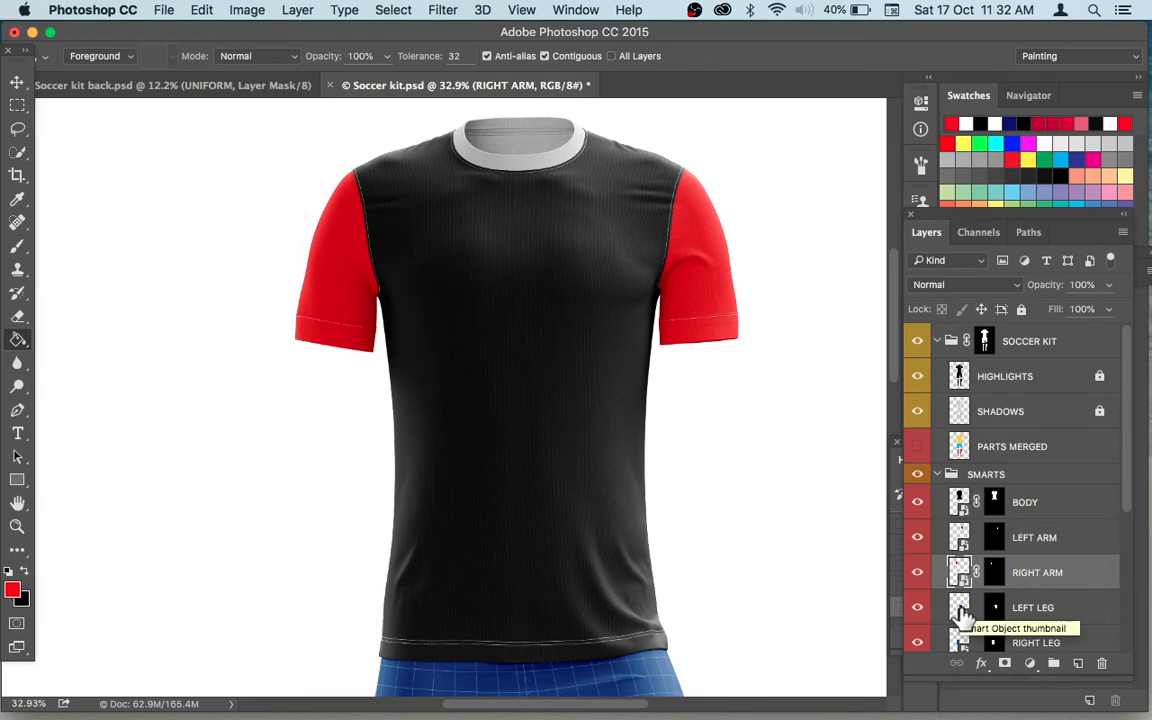
Find the layer coloring the shirt's collar, hide that SOCCER KIT COLOR layer and show the PARTS group.
{"action": "key", "text": "v"}
{"action": "left_click", "coordinate": [552, 162]}
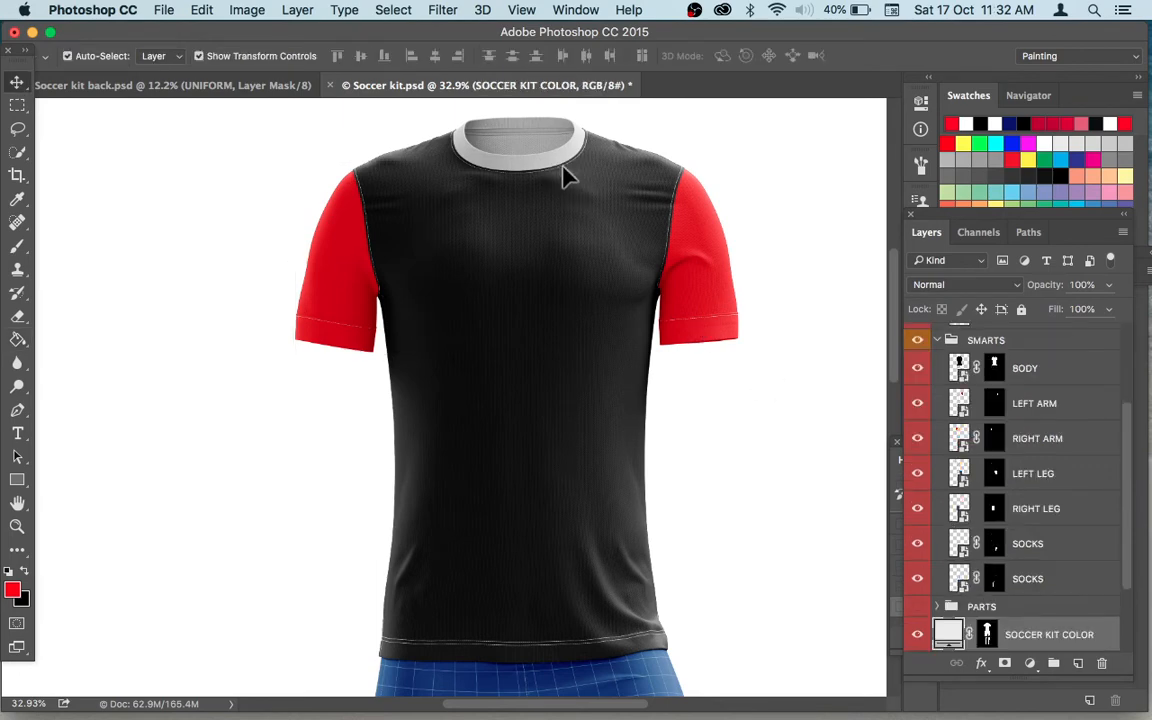
{"action": "left_click", "coordinate": [920, 637]}
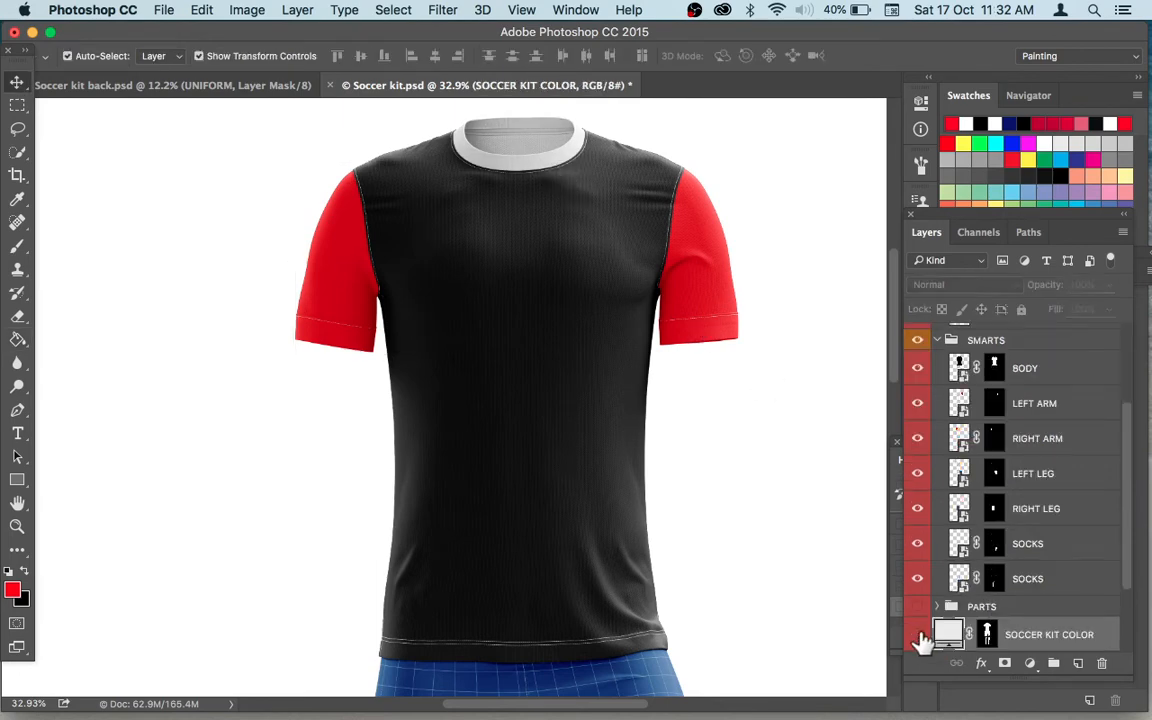
{"action": "left_click", "coordinate": [917, 606]}
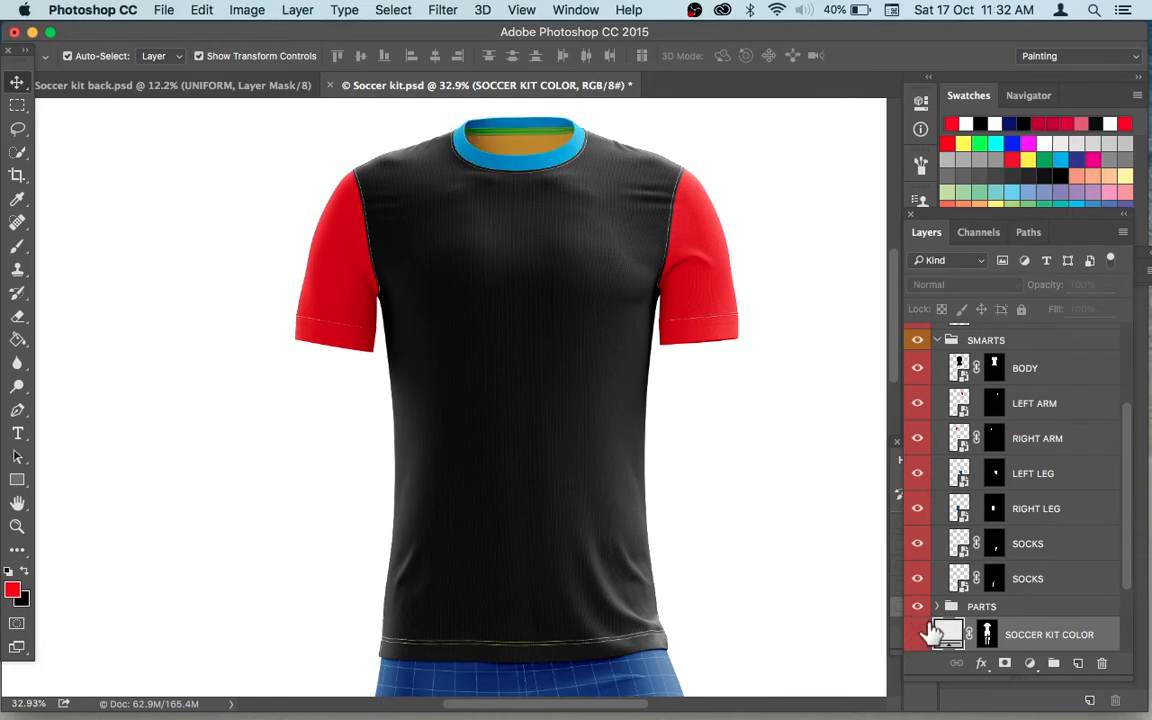
Expand the PARTS group and recolor its two yellow COLLAR fill layers to pure red (ff0000).
{"action": "left_click", "coordinate": [938, 606]}
{"action": "scroll", "coordinate": [977, 620], "scroll_direction": "down", "scroll_amount": 3}
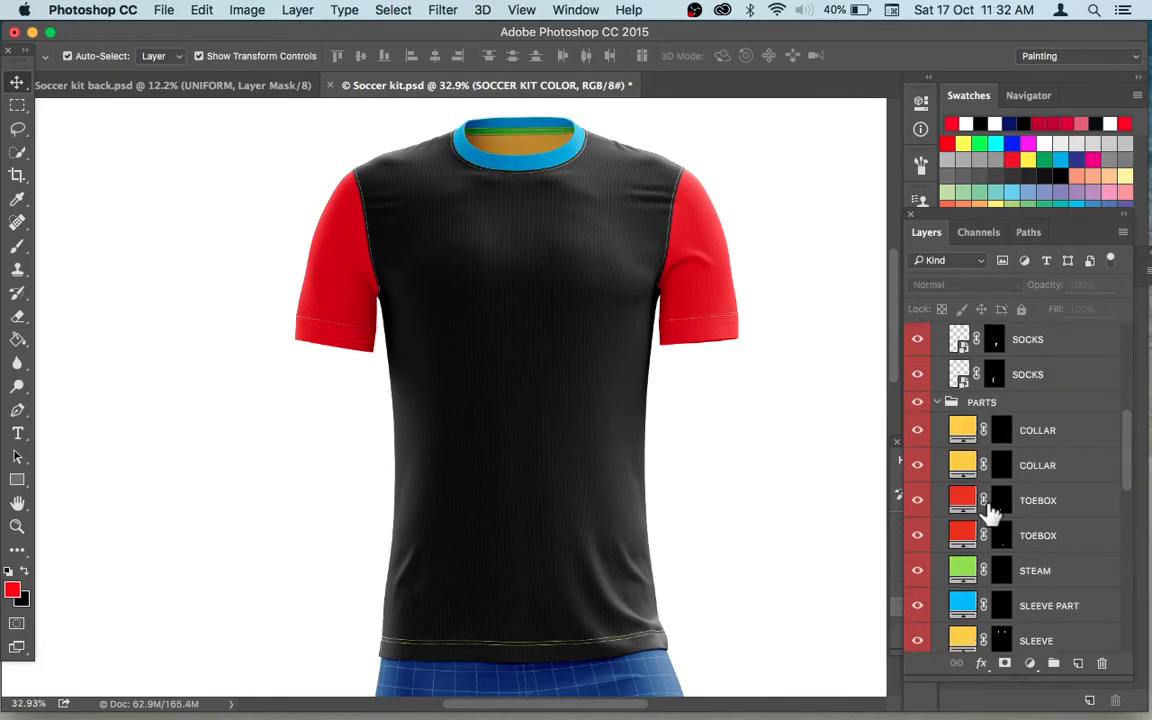
{"action": "left_click", "coordinate": [963, 436]}
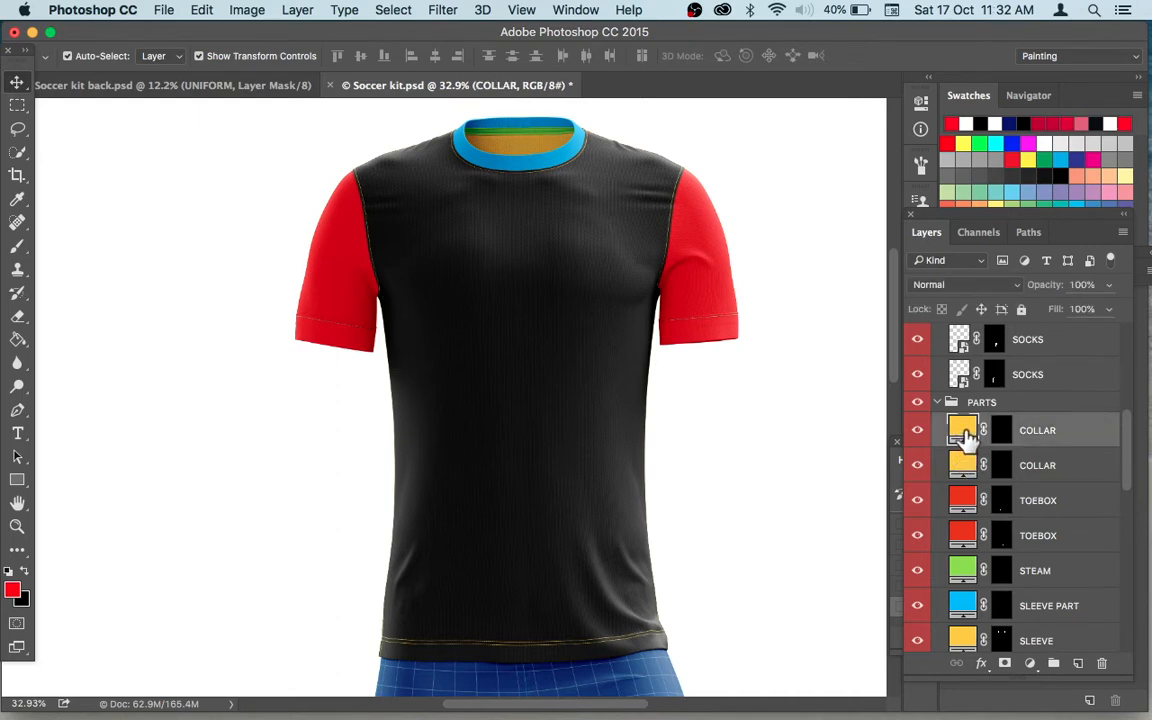
{"action": "double_click", "coordinate": [963, 436]}
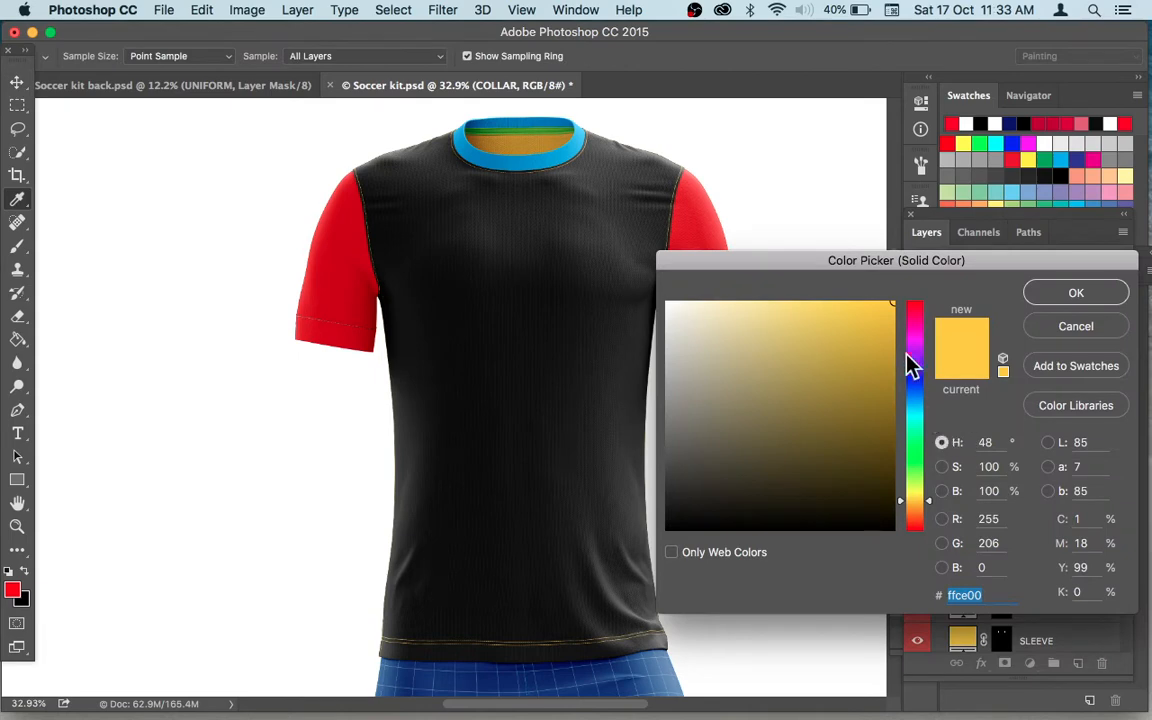
{"action": "left_click_drag", "start_coordinate": [913, 360], "coordinate": [930, 278]}
{"action": "left_click", "coordinate": [1076, 293]}
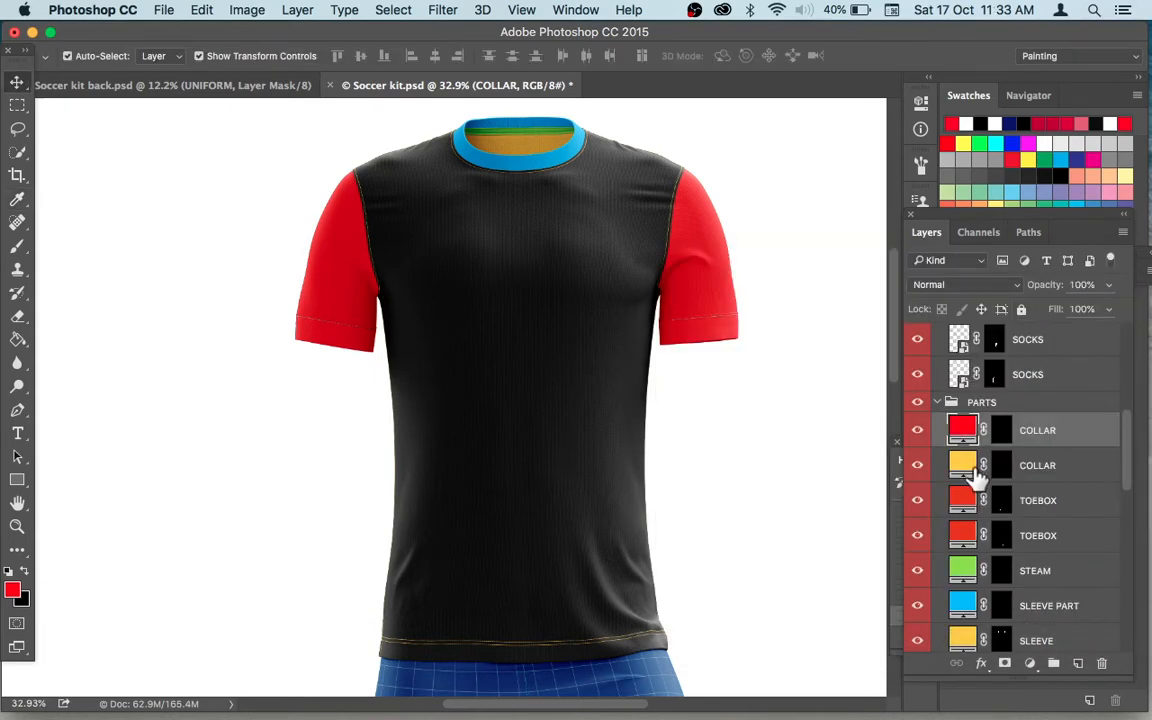
{"action": "double_click", "coordinate": [963, 466]}
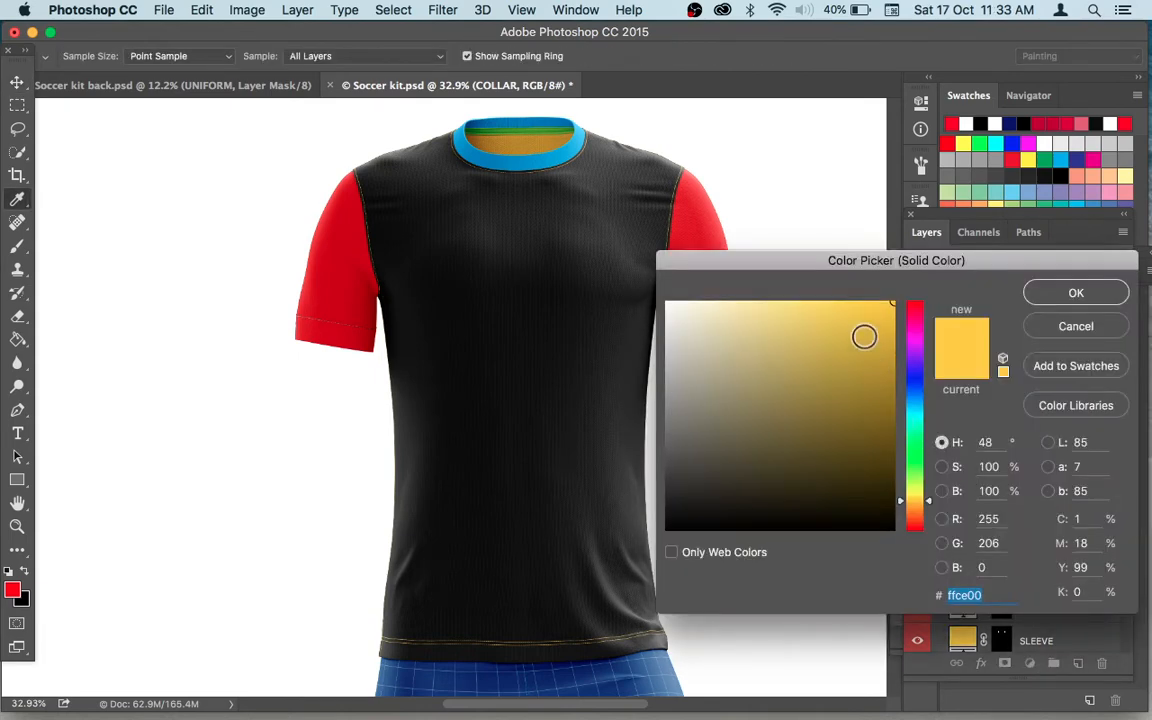
{"action": "left_click", "coordinate": [922, 309]}
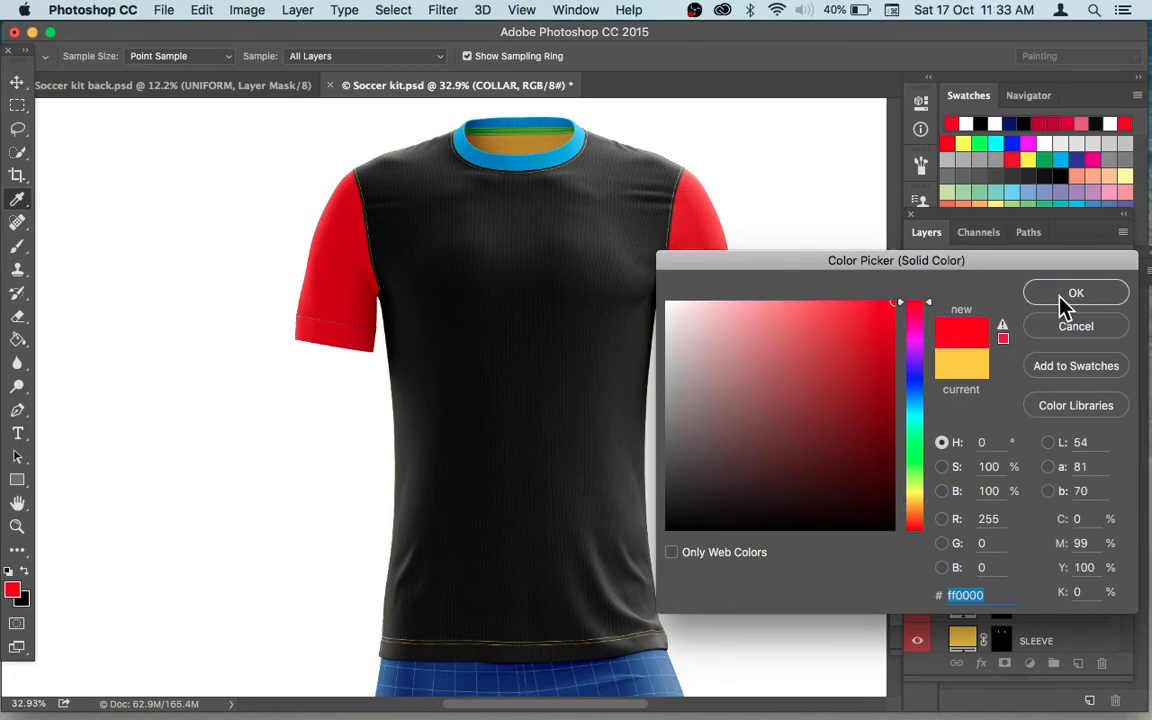
{"action": "left_click", "coordinate": [1067, 300]}
Recolor the blue COLLAR layer of the shirt's front neckband to pure red (ff0000).
{"action": "scroll", "coordinate": [1063, 568], "scroll_direction": "down", "scroll_amount": 5}
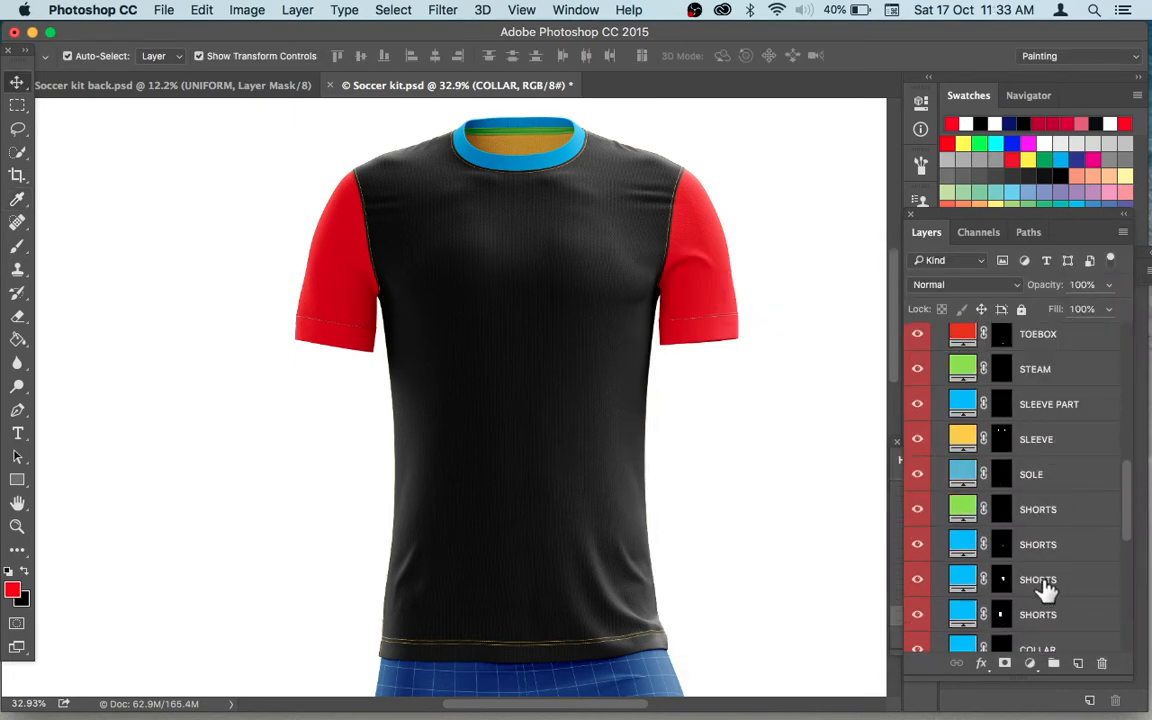
{"action": "left_click", "coordinate": [565, 165]}
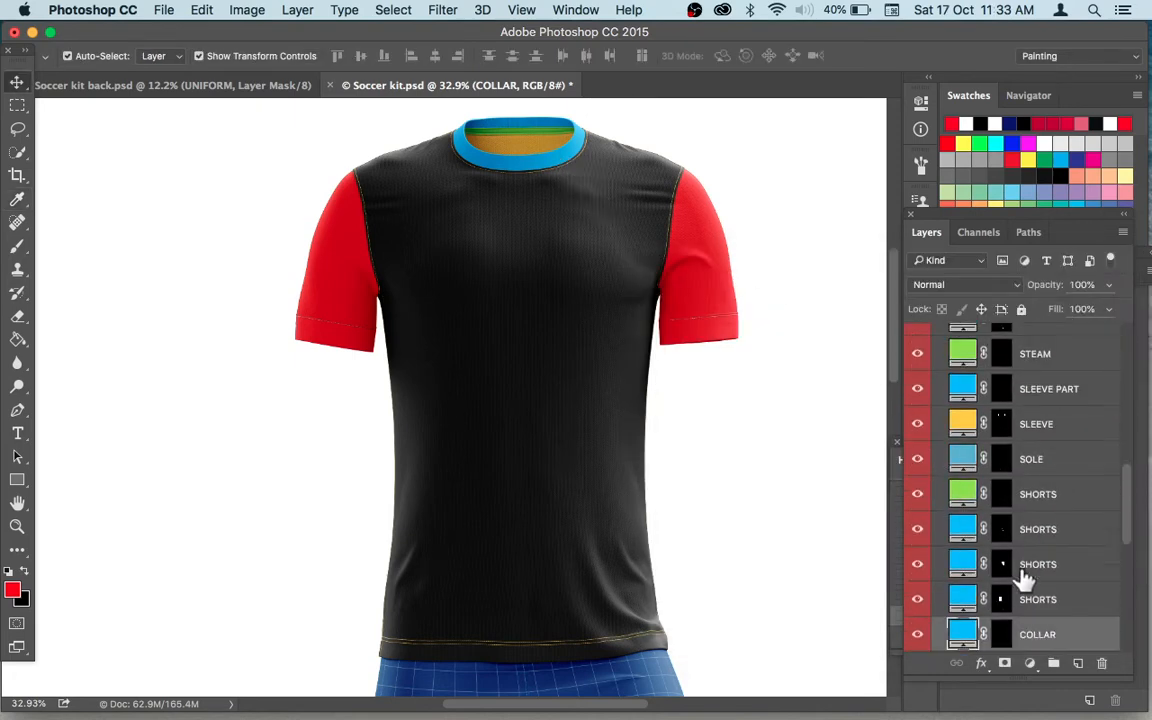
{"action": "double_click", "coordinate": [963, 636]}
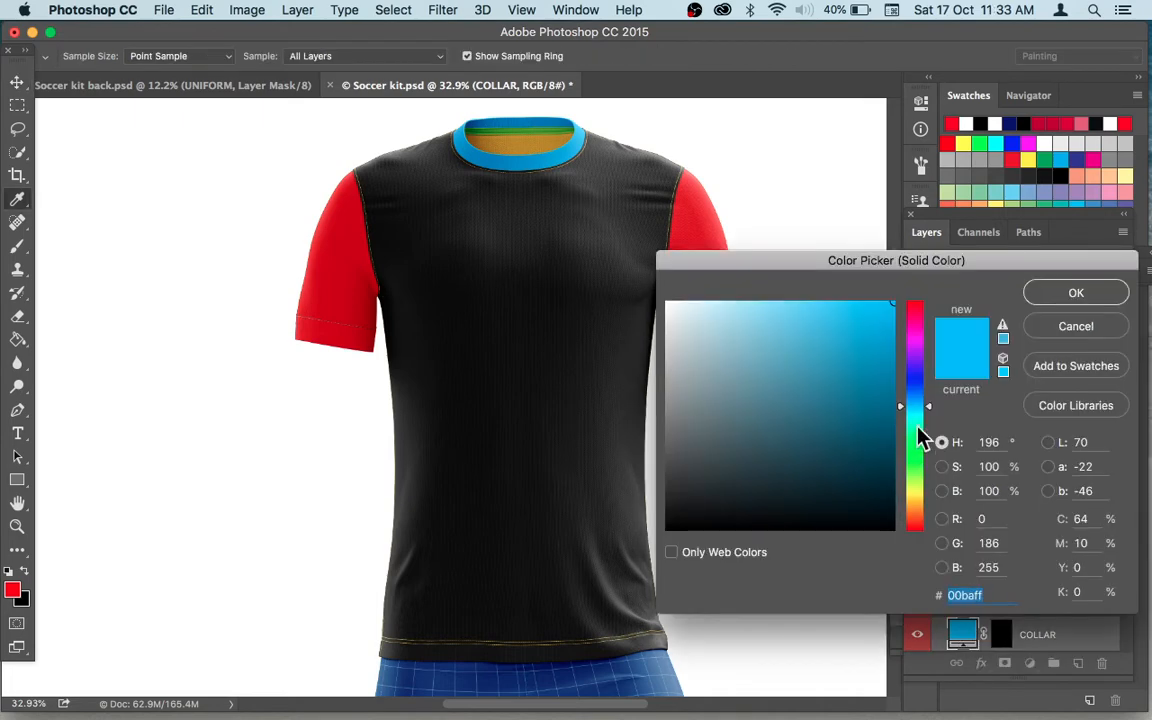
{"action": "left_click_drag", "start_coordinate": [913, 334], "coordinate": [900, 298]}
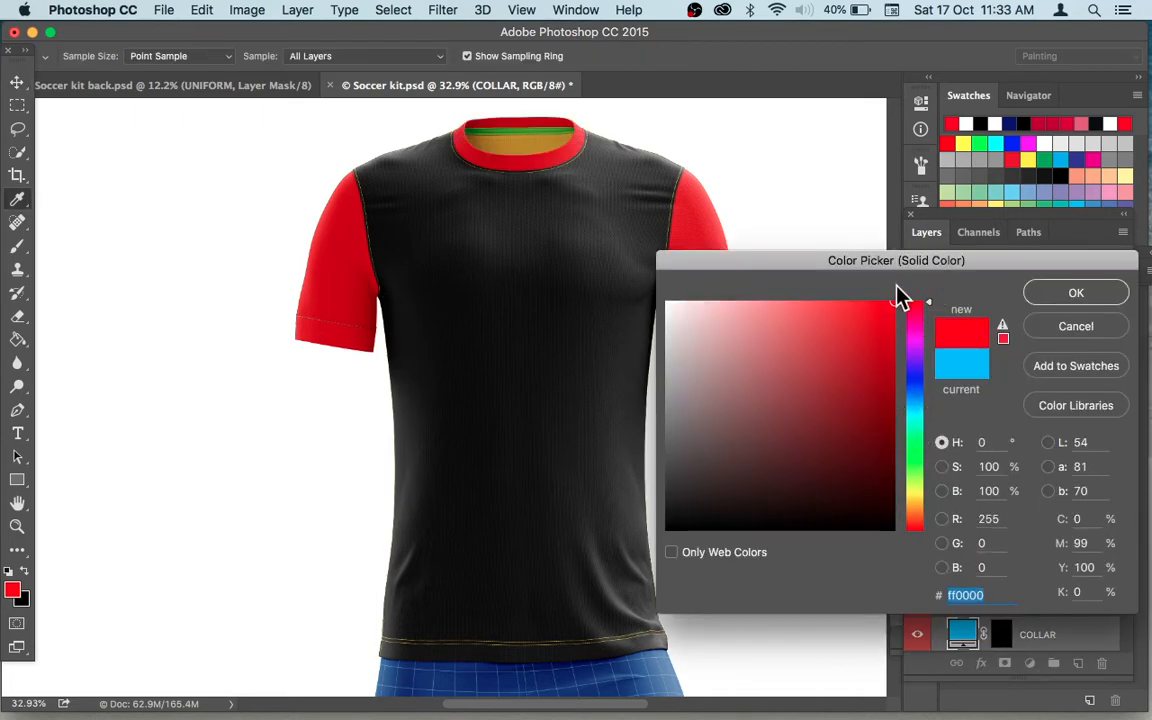
{"action": "left_click", "coordinate": [1068, 293]}
Recolor the inner back of the shirt, the BACK layer, to light grey (e7e7e7).
{"action": "left_click", "coordinate": [527, 152]}
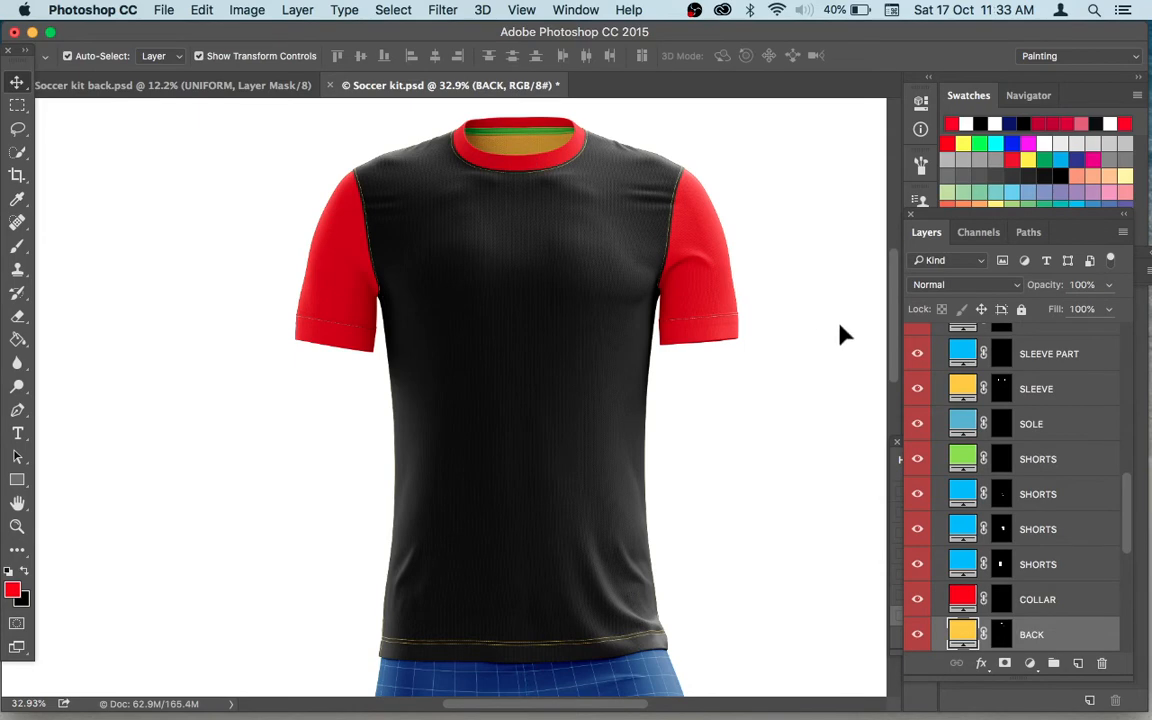
{"action": "double_click", "coordinate": [968, 640]}
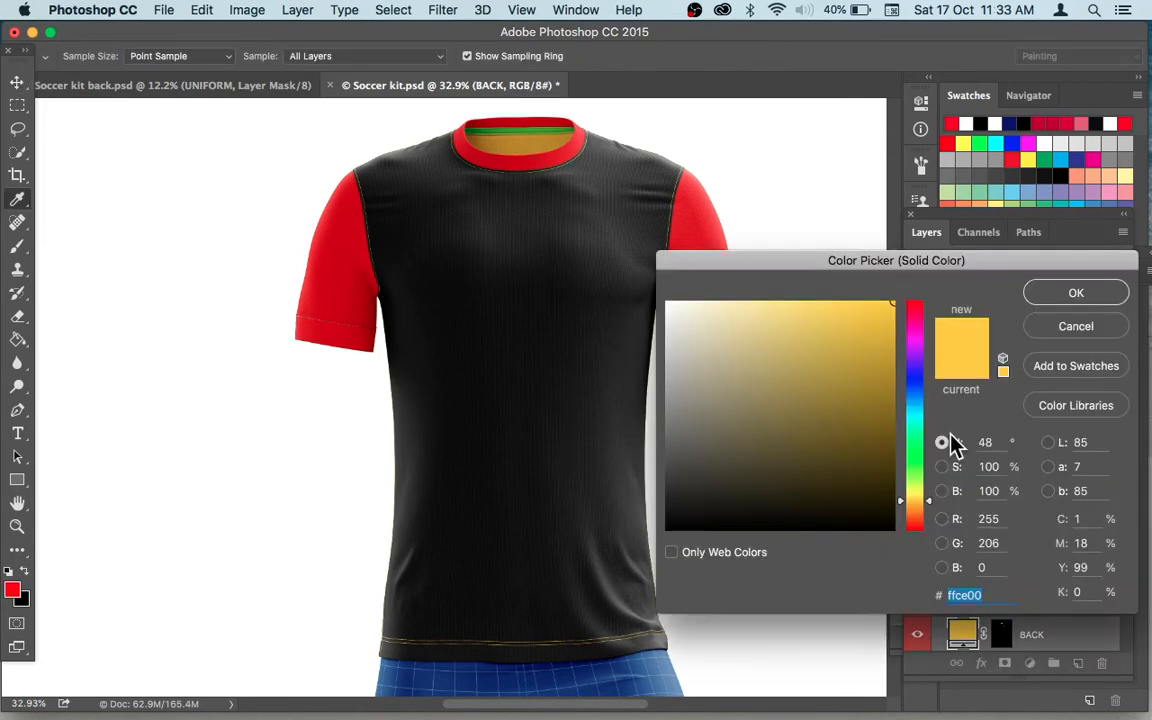
{"action": "left_click_drag", "start_coordinate": [752, 326], "coordinate": [590, 322]}
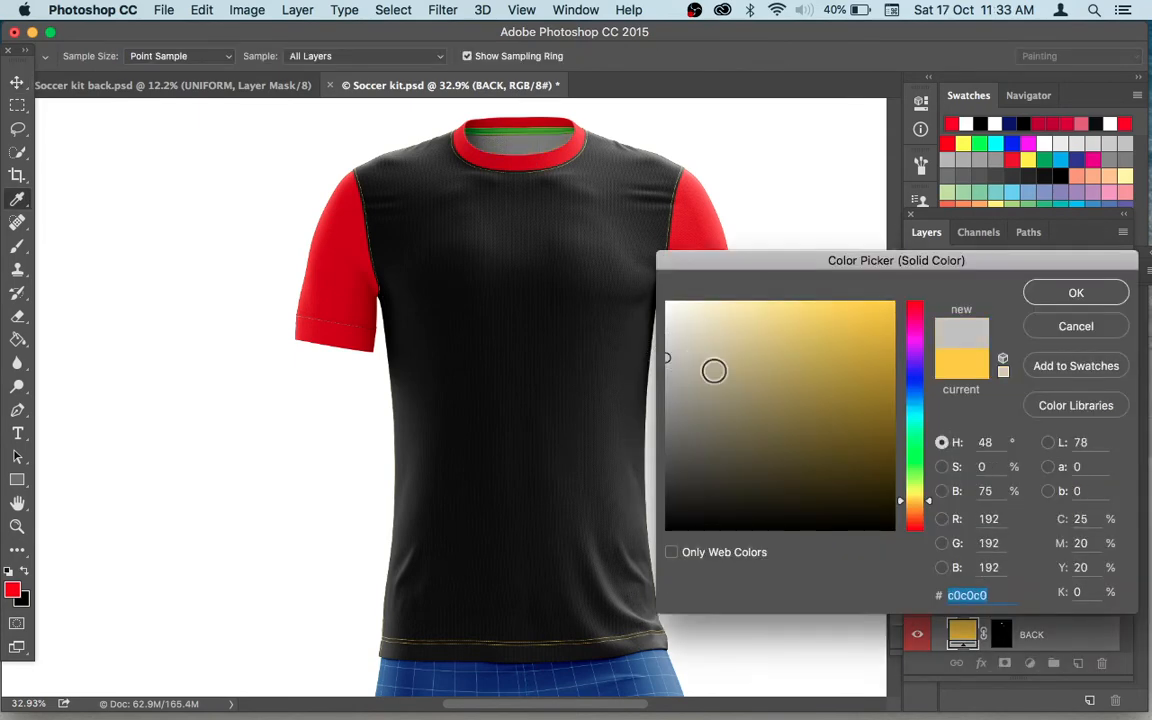
{"action": "left_click_drag", "start_coordinate": [712, 370], "coordinate": [657, 322]}
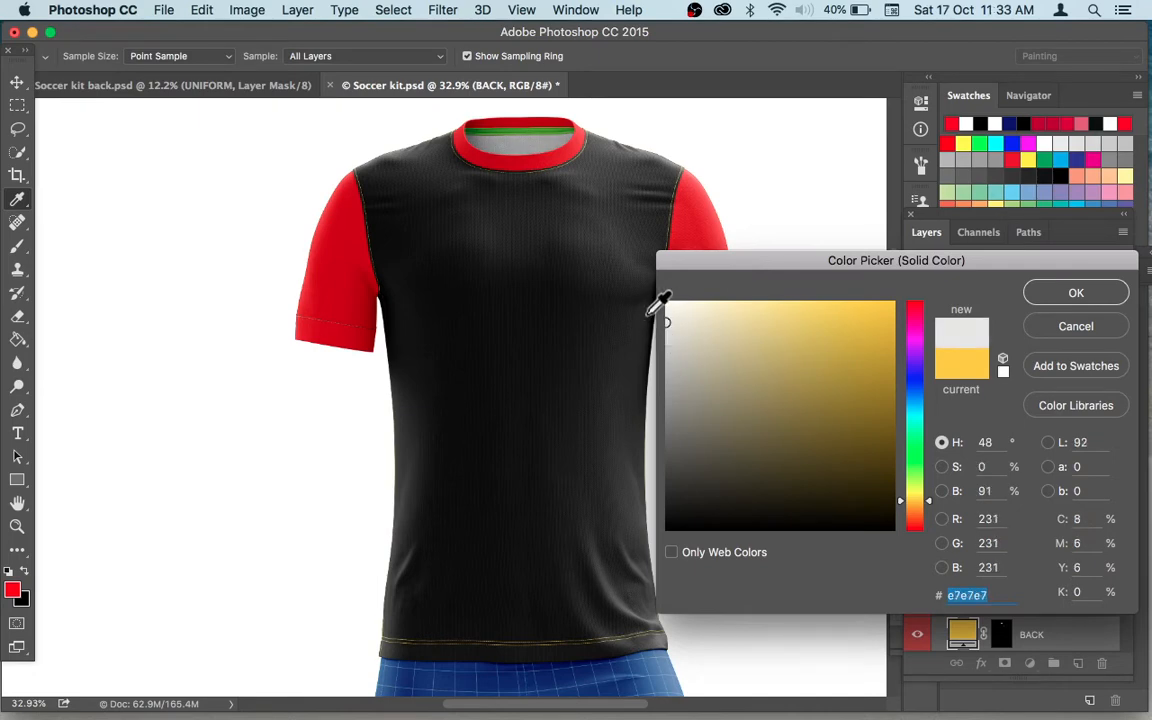
{"action": "left_click", "coordinate": [1052, 297]}
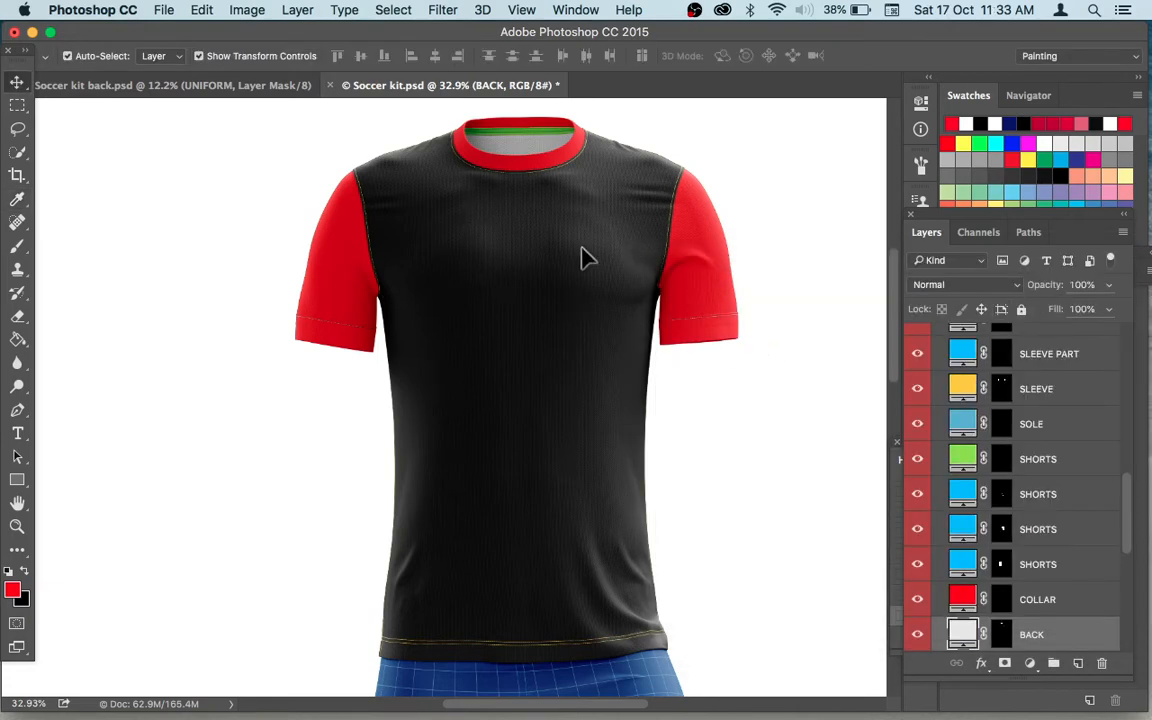
Recolor the green neck strip inside the collar, the STEAM layer, to dark grey (3b3b3b).
{"action": "left_click", "coordinate": [540, 134]}
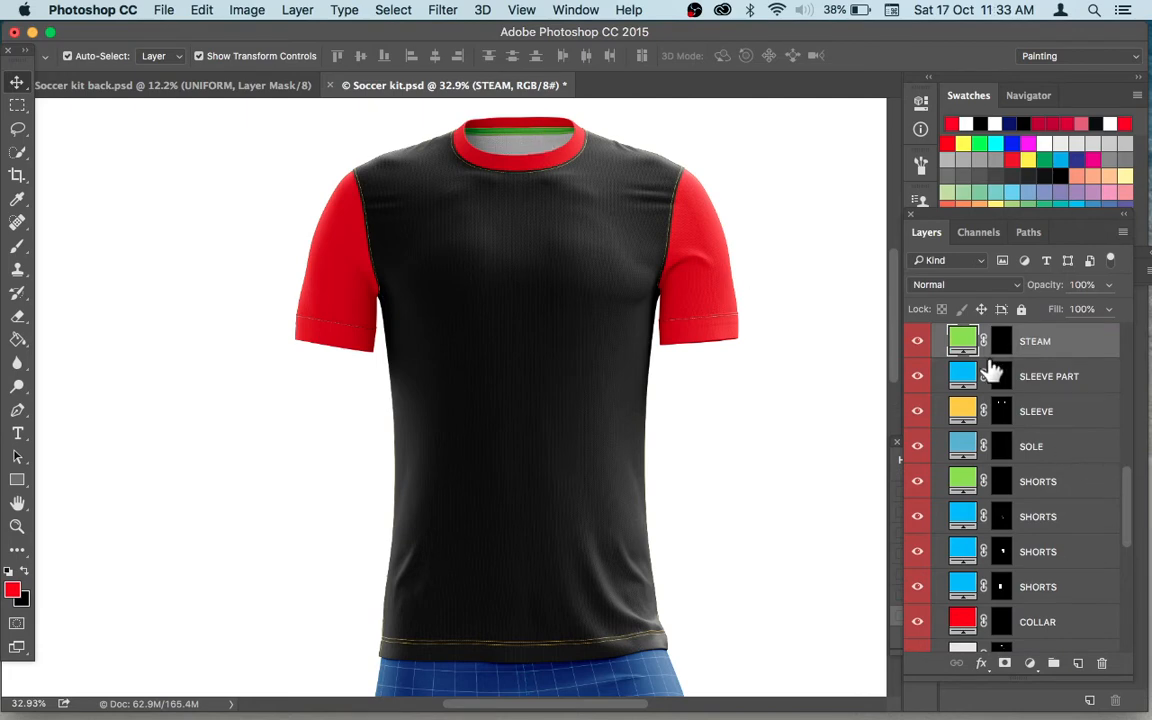
{"action": "double_click", "coordinate": [963, 343]}
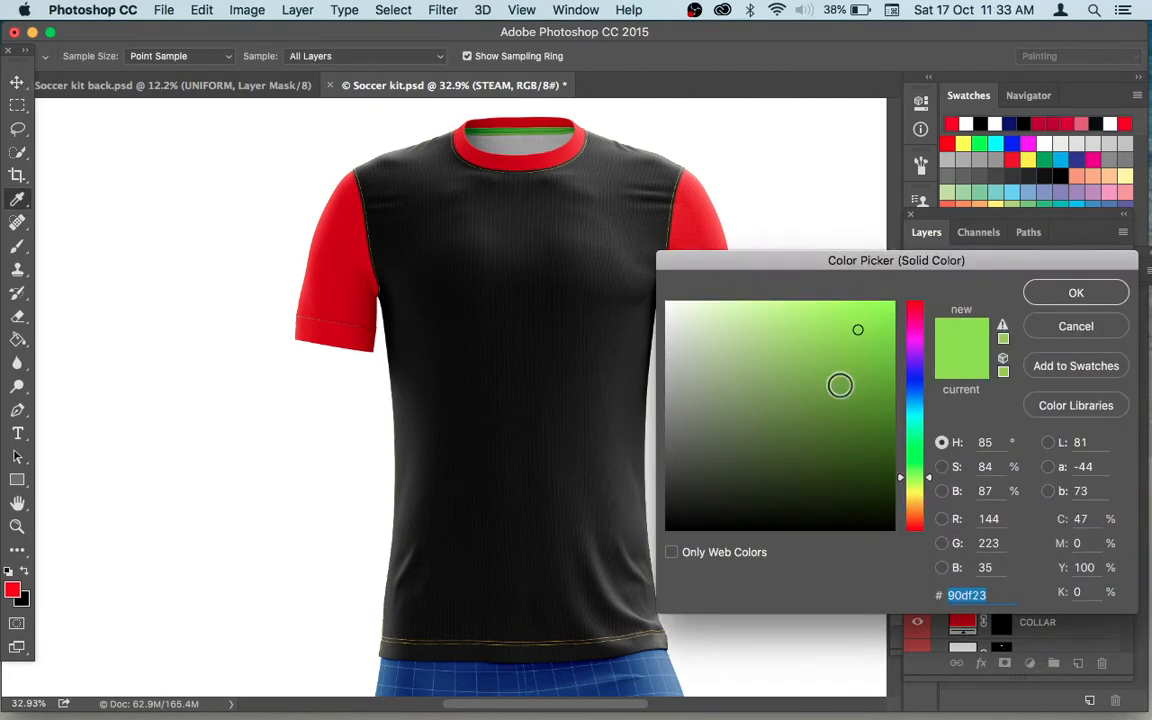
{"action": "left_click", "coordinate": [633, 543]}
{"action": "left_click_drag", "start_coordinate": [660, 505], "coordinate": [662, 477]}
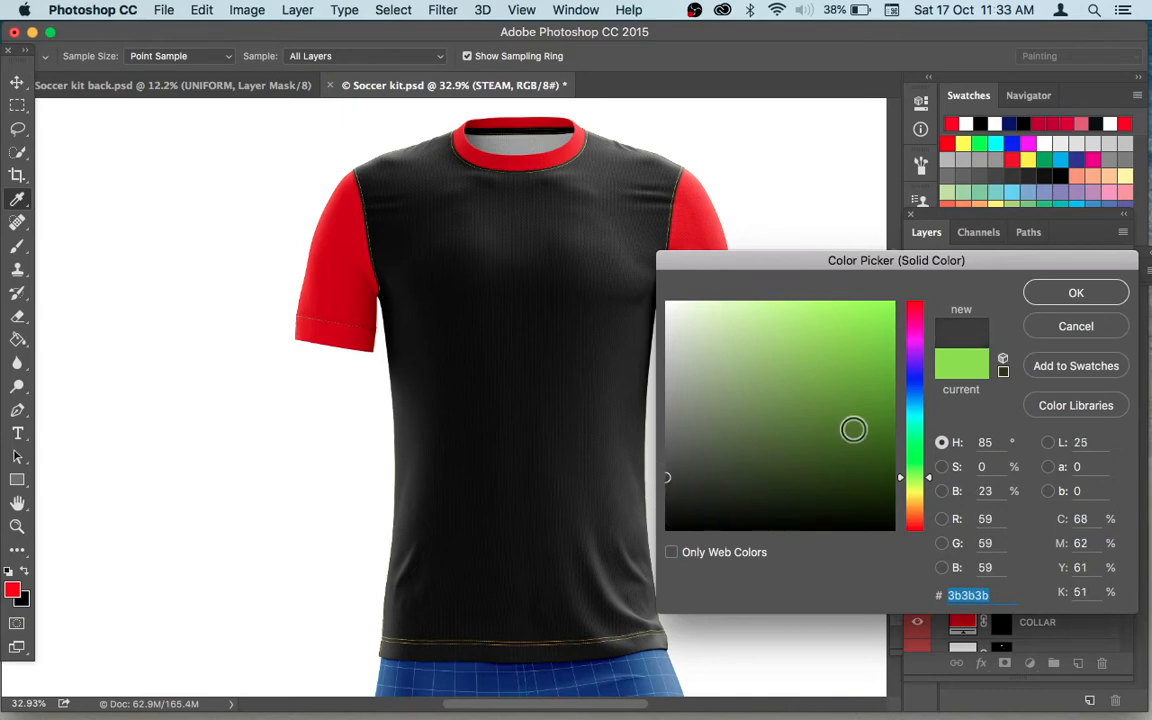
{"action": "left_click", "coordinate": [1100, 291]}
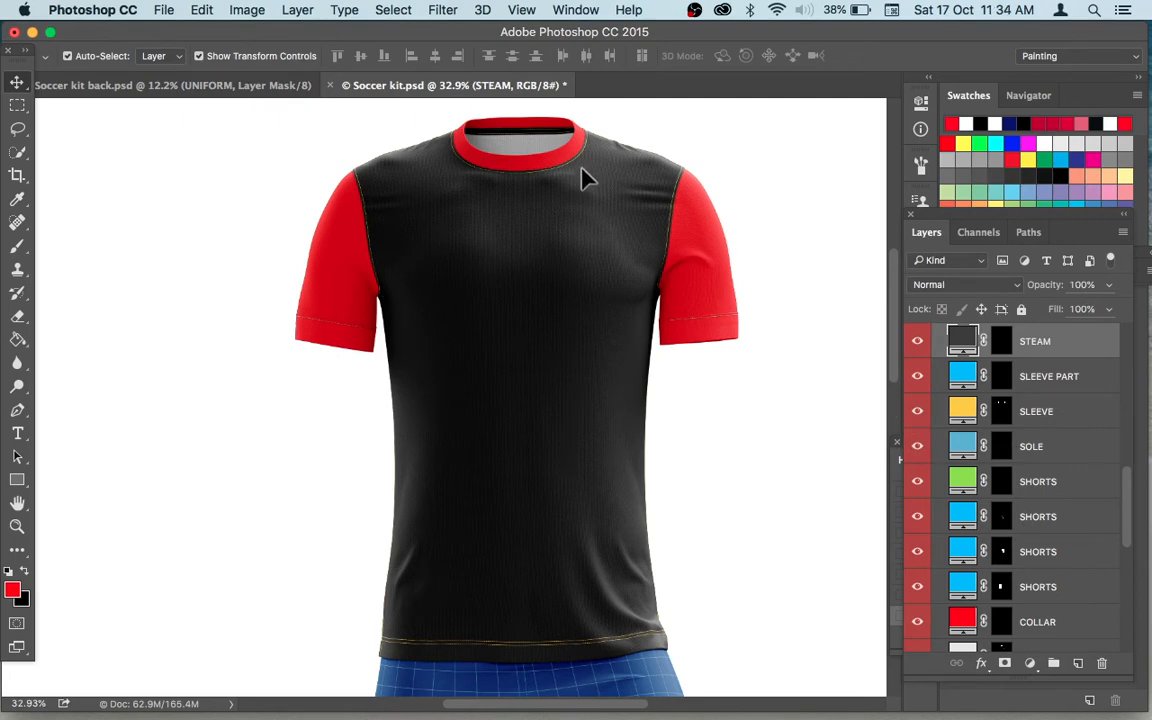
Hide the SLEEVE layer, the lower two SHORTS layers, the FRONT layer and the upper STITCHING layer in the PARTS group.
{"action": "left_click", "coordinate": [917, 412]}
{"action": "scroll", "coordinate": [945, 590], "scroll_direction": "down", "scroll_amount": 2}
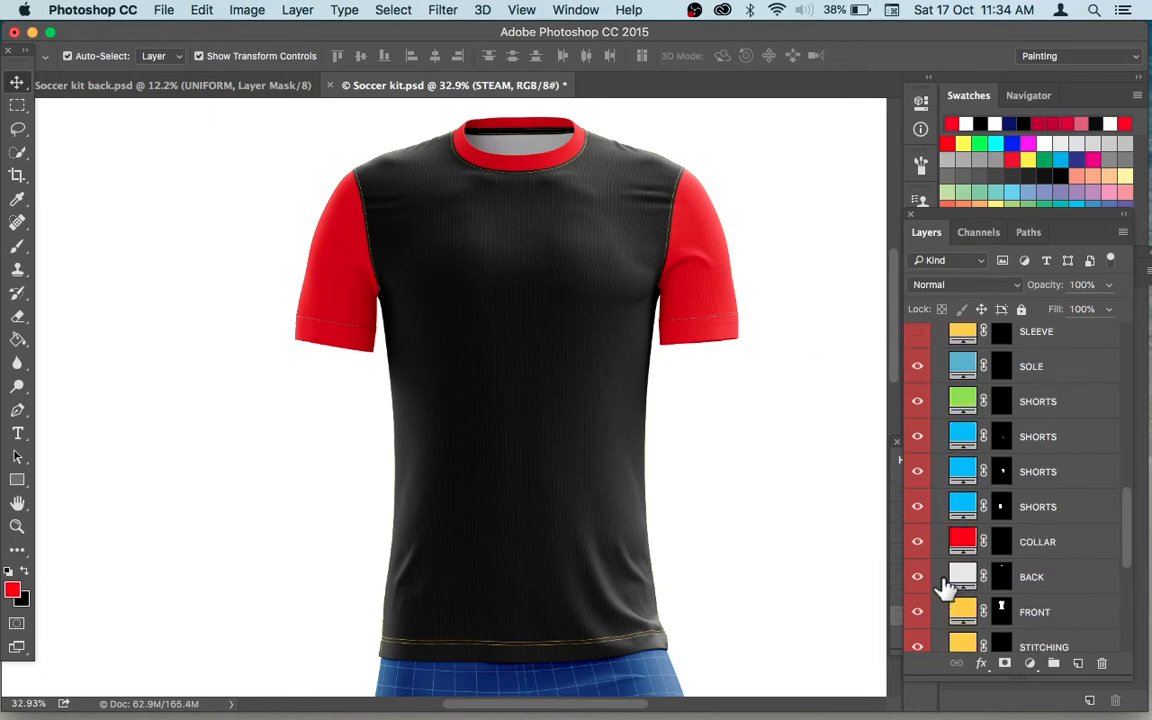
{"action": "left_click", "coordinate": [917, 506]}
{"action": "left_click", "coordinate": [917, 471]}
{"action": "scroll", "coordinate": [959, 548], "scroll_direction": "down", "scroll_amount": 3}
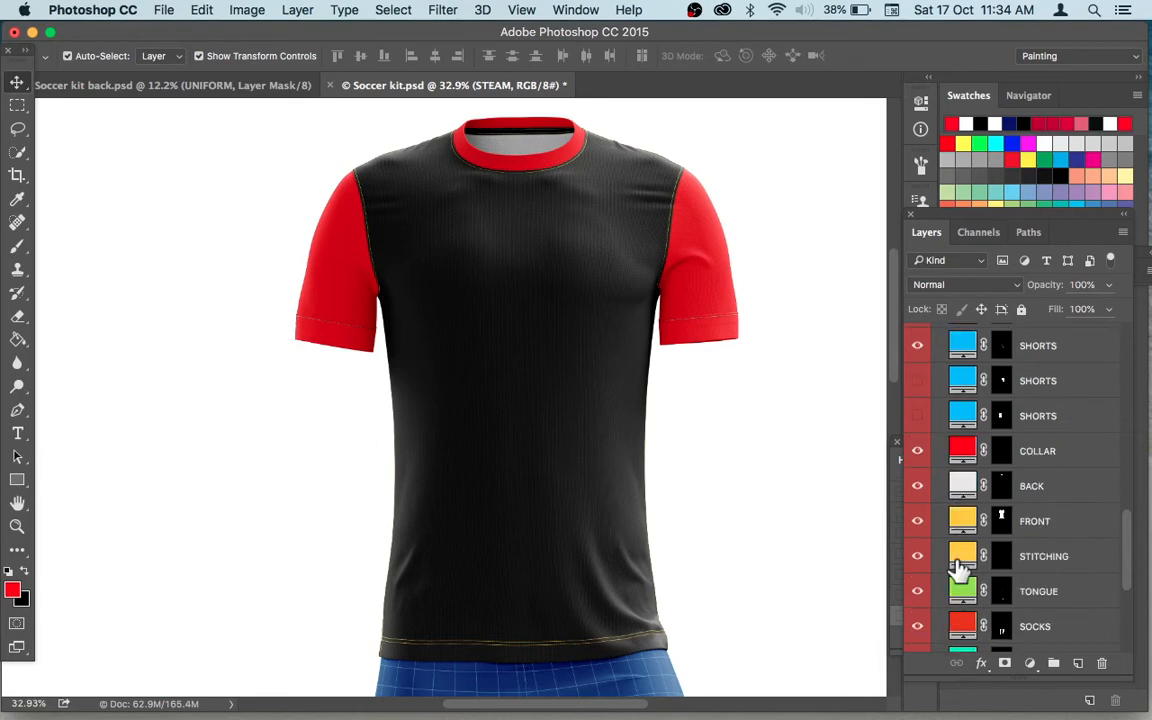
{"action": "left_click", "coordinate": [918, 521]}
{"action": "scroll", "coordinate": [958, 538], "scroll_direction": "down", "scroll_amount": 2}
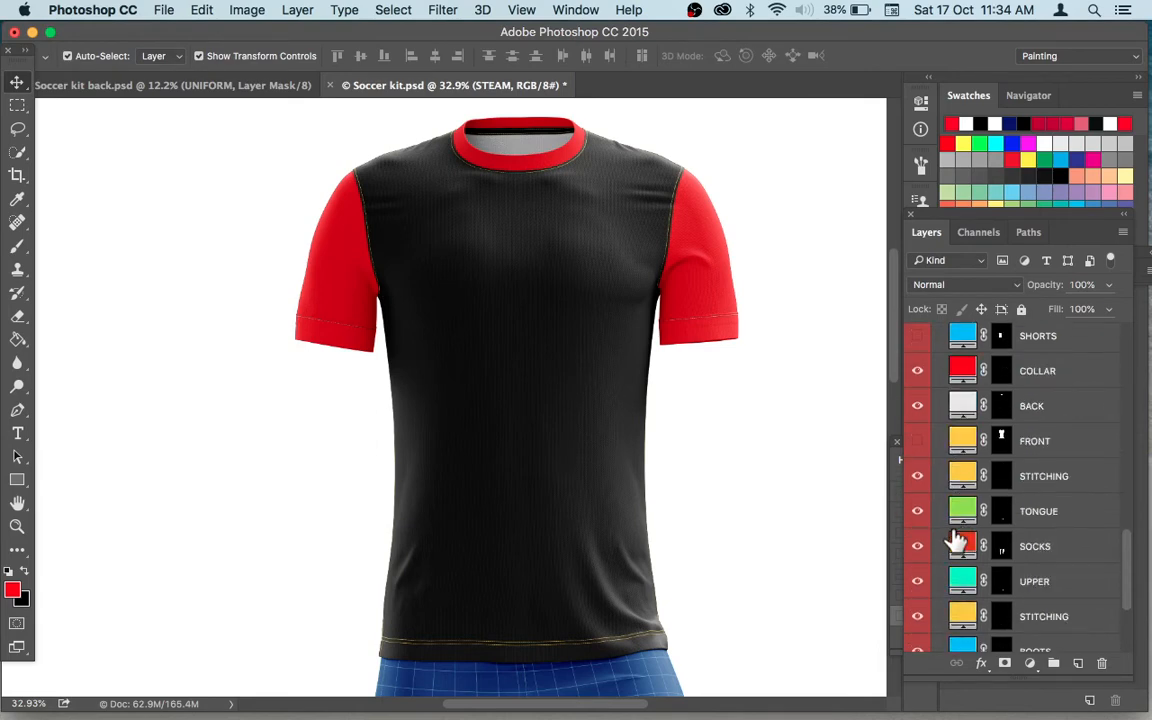
{"action": "left_click", "coordinate": [918, 478]}
Recolor the lower STITCHING layer, just above BOOTS, to black (000000) and check the seams up close.
{"action": "scroll", "coordinate": [946, 571], "scroll_direction": "down", "scroll_amount": 1}
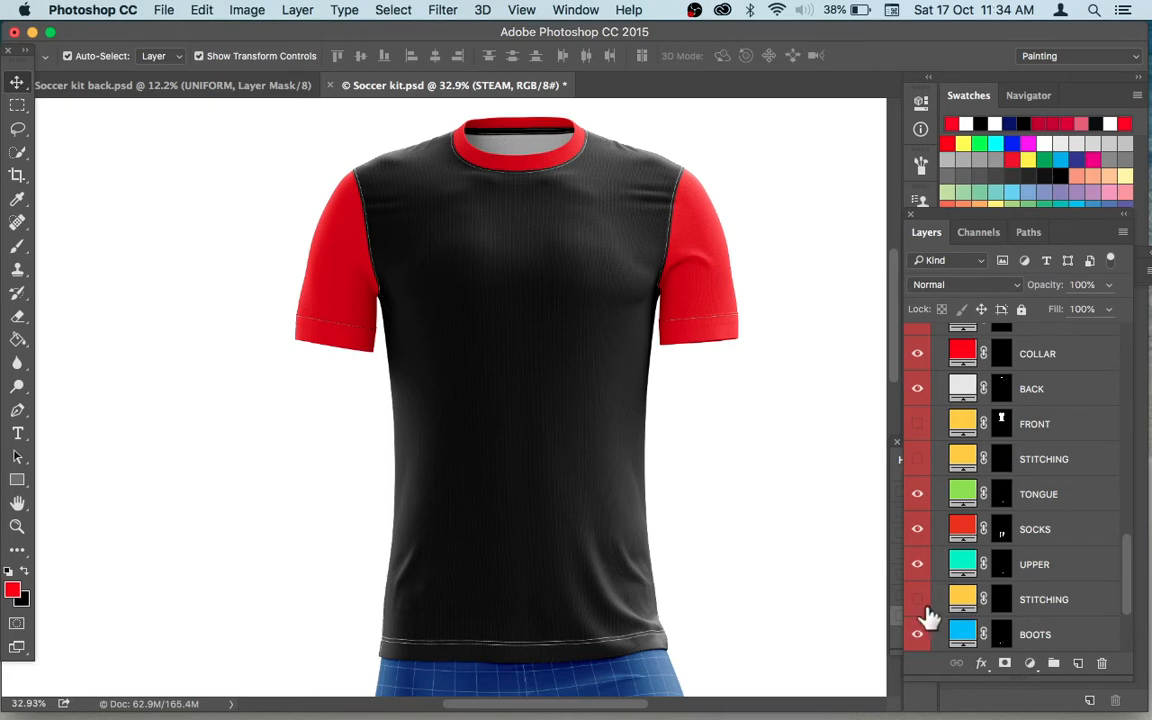
{"action": "double_click", "coordinate": [958, 604]}
{"action": "left_click", "coordinate": [568, 498]}
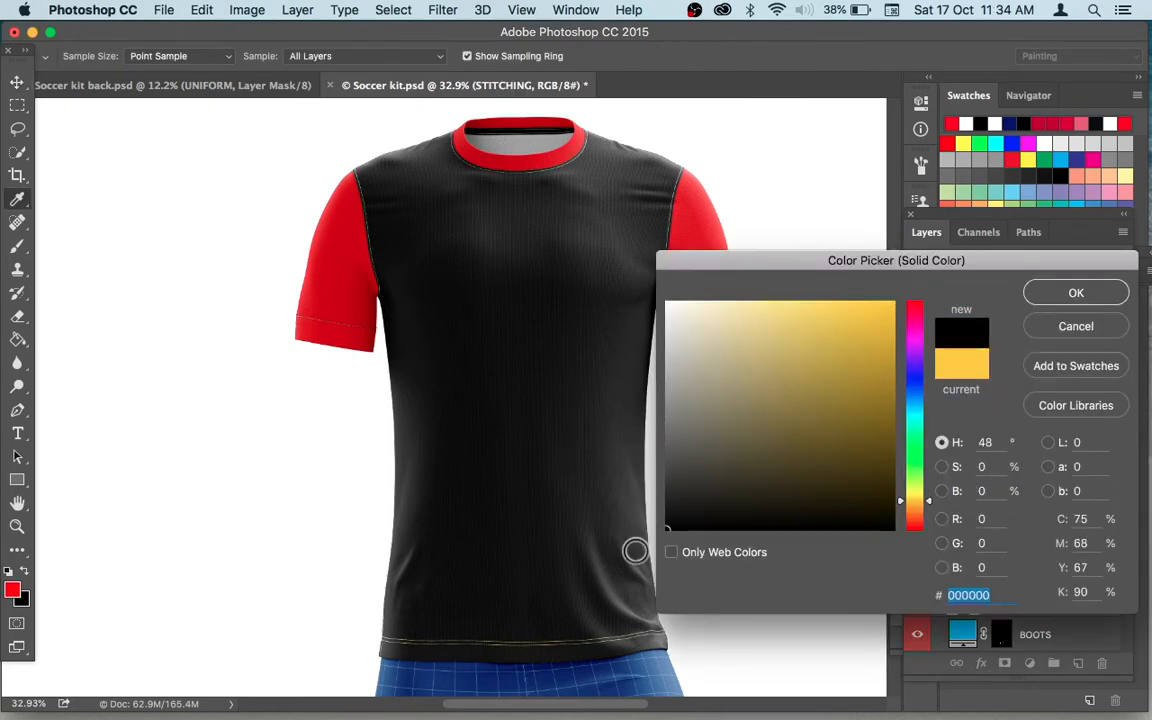
{"action": "left_click", "coordinate": [1035, 294]}
{"action": "key", "text": "z"}
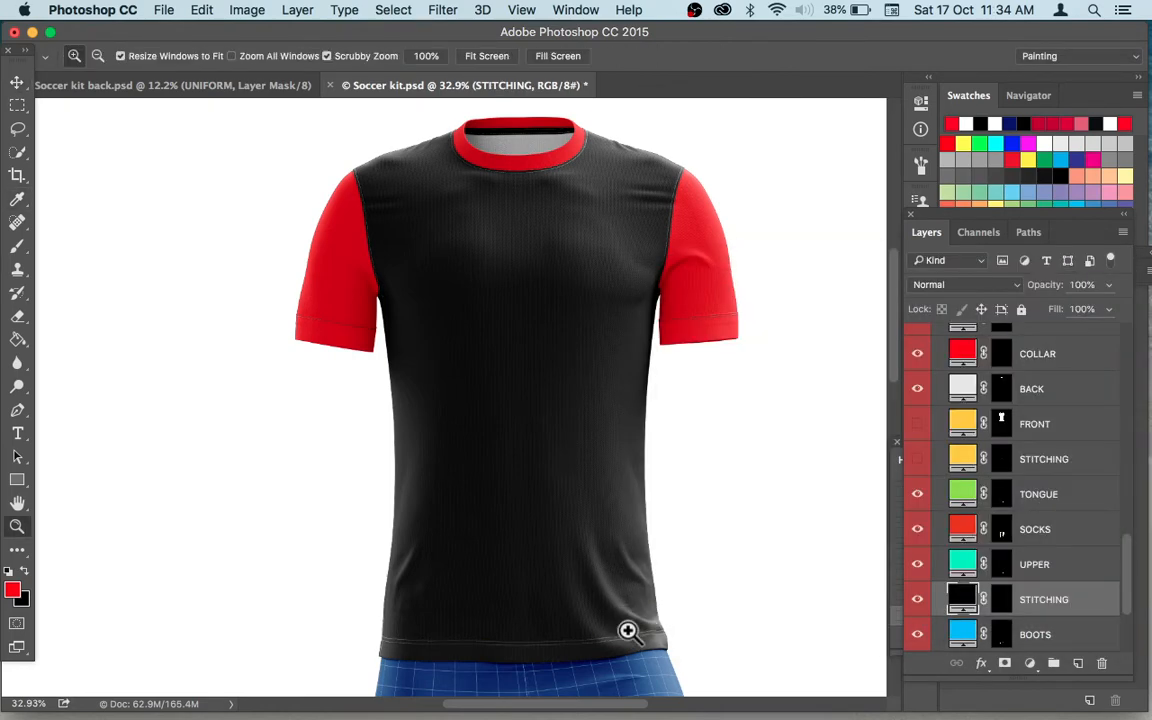
{"action": "left_click_drag", "start_coordinate": [625, 625], "coordinate": [683, 680]}
{"action": "left_click_drag", "start_coordinate": [648, 342], "coordinate": [678, 514]}
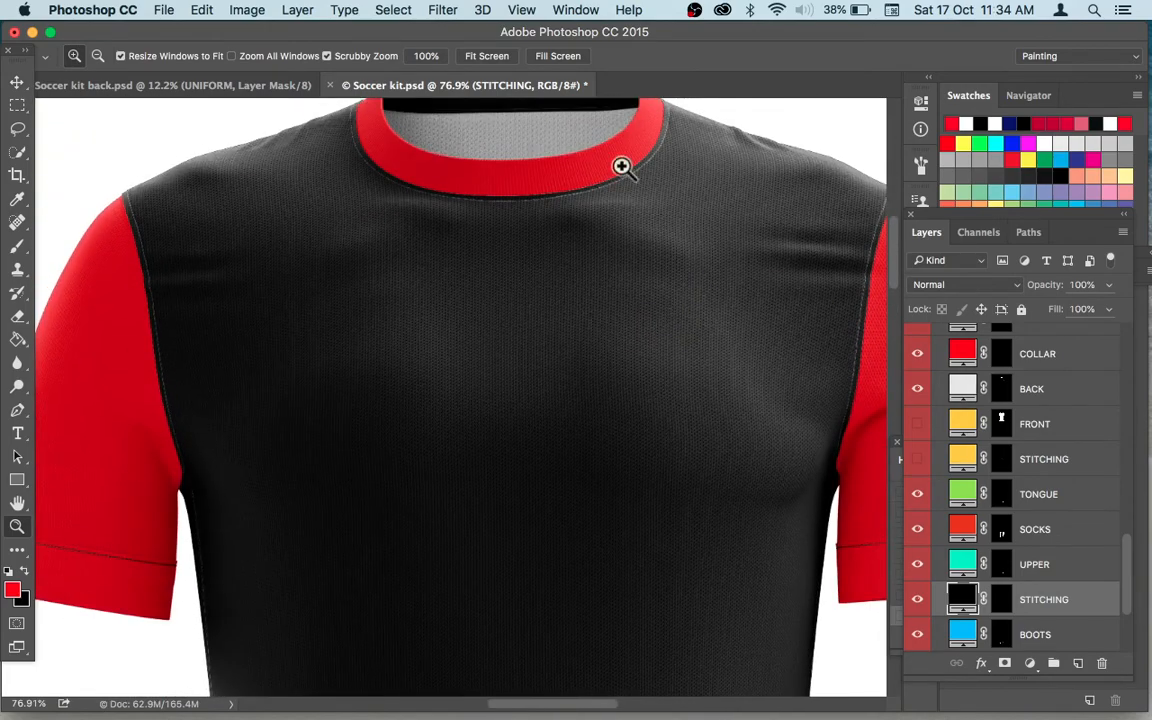
{"action": "left_click_drag", "start_coordinate": [622, 165], "coordinate": [524, 137]}
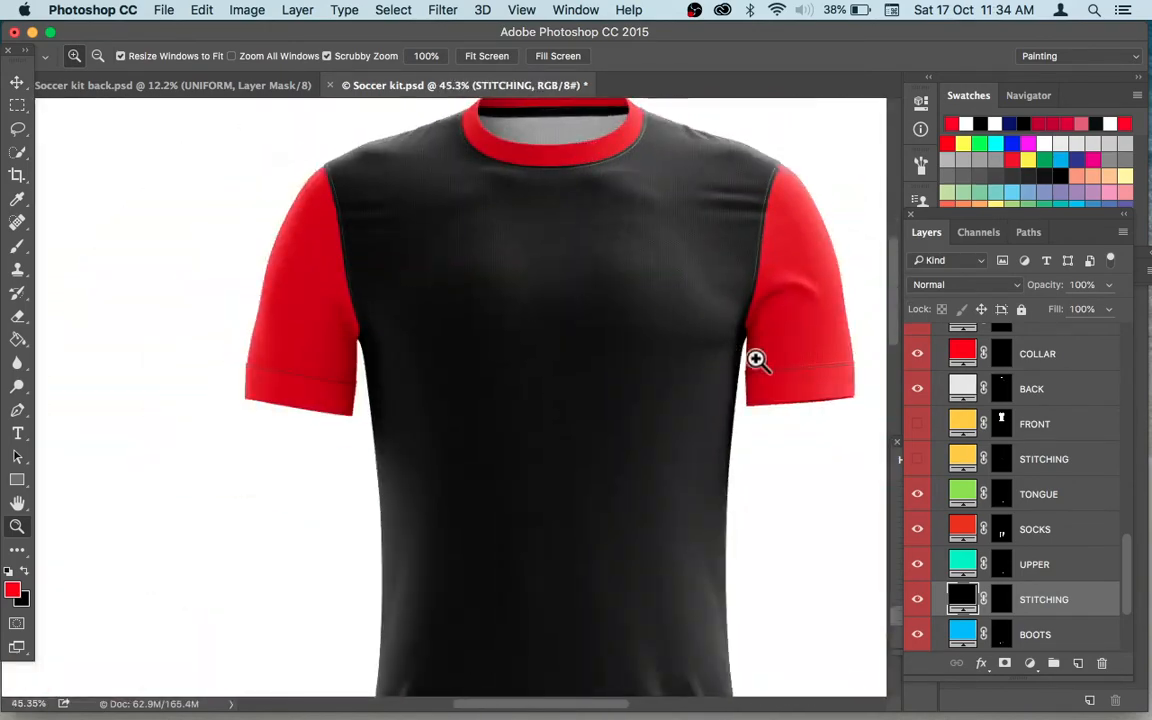
{"action": "key", "text": "v"}
{"action": "left_click", "coordinate": [862, 386]}
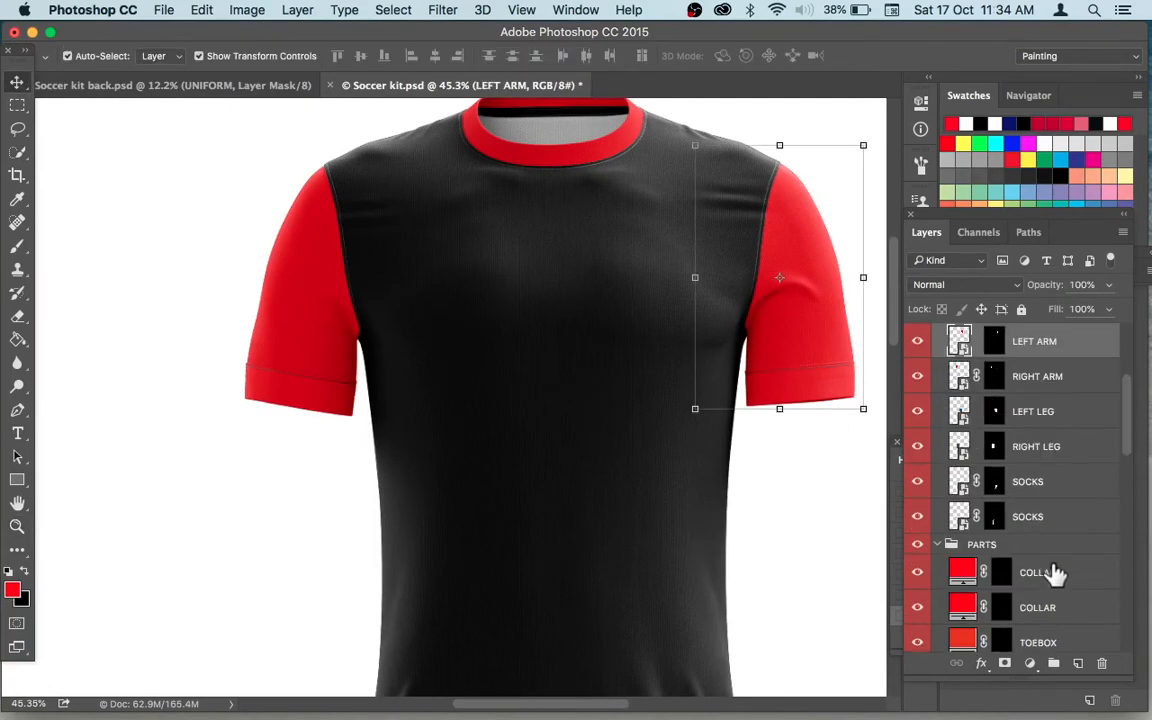
{"action": "scroll", "coordinate": [1052, 540], "scroll_direction": "up", "scroll_amount": 3}
{"action": "left_click", "coordinate": [1025, 358]}
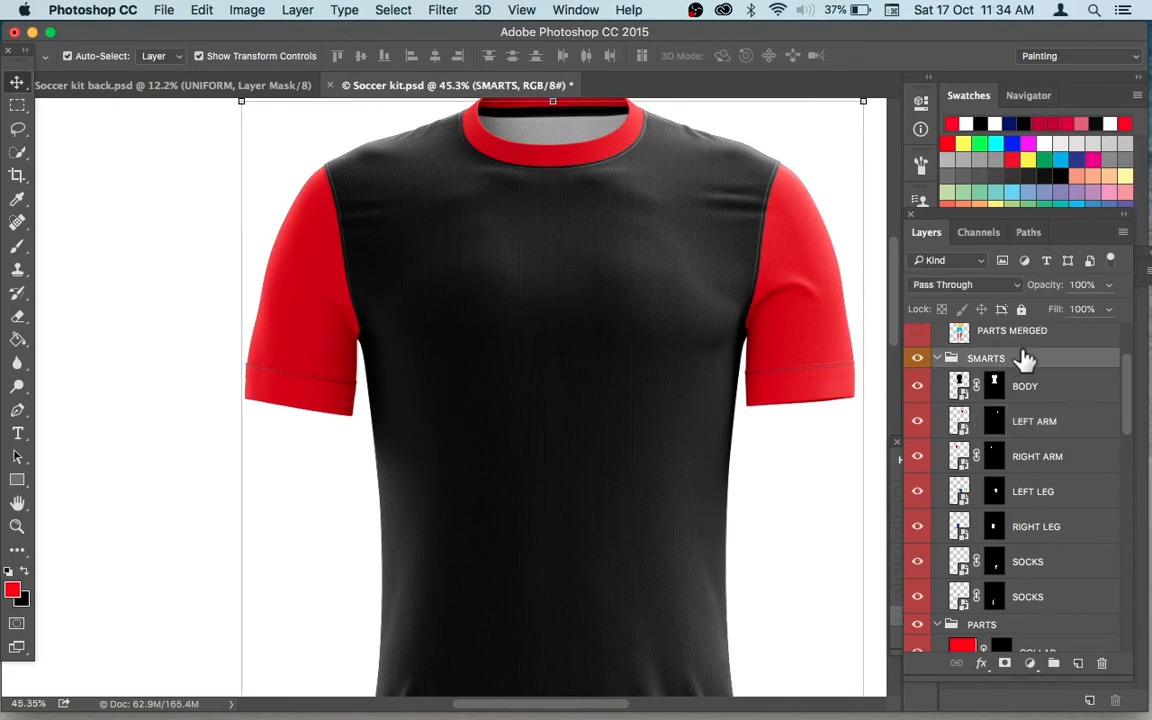
{"action": "left_click", "coordinate": [1023, 310]}
{"action": "left_click", "coordinate": [866, 450]}
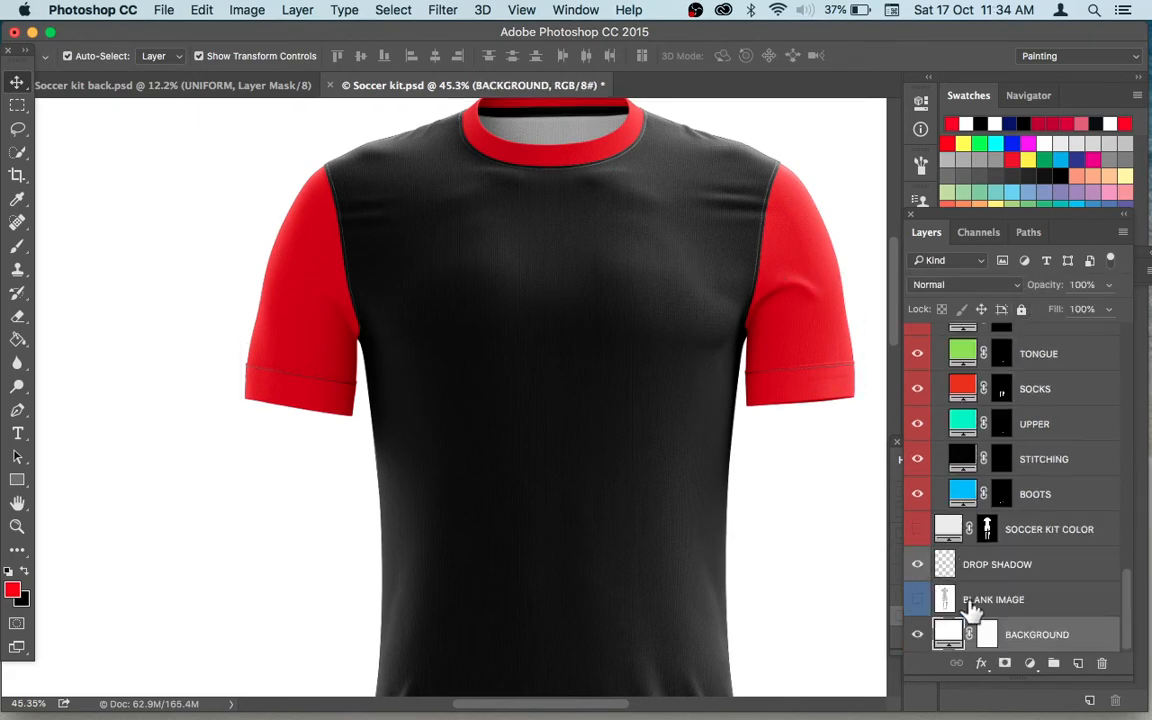
{"action": "left_click", "coordinate": [1021, 309]}
{"action": "left_click", "coordinate": [810, 275]}
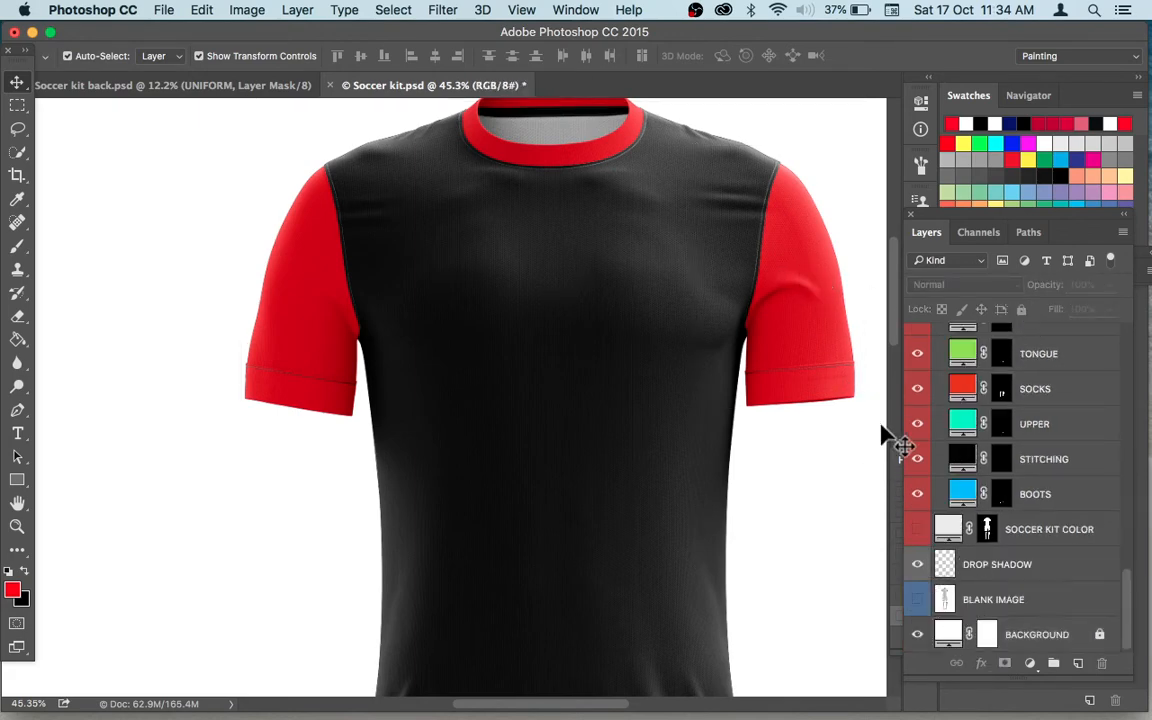
Show the hidden SLEEVE layer in the PARTS group and recolor it to pure red.
{"action": "scroll", "coordinate": [1007, 594], "scroll_direction": "up", "scroll_amount": 5}
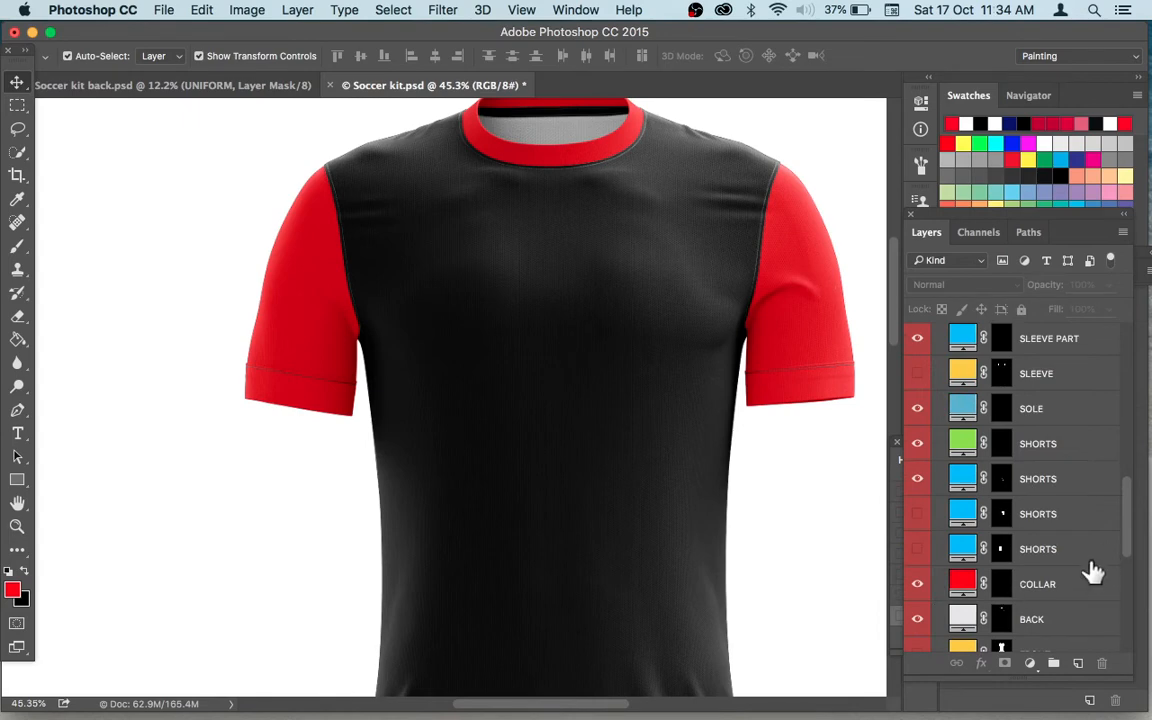
{"action": "left_click", "coordinate": [935, 373]}
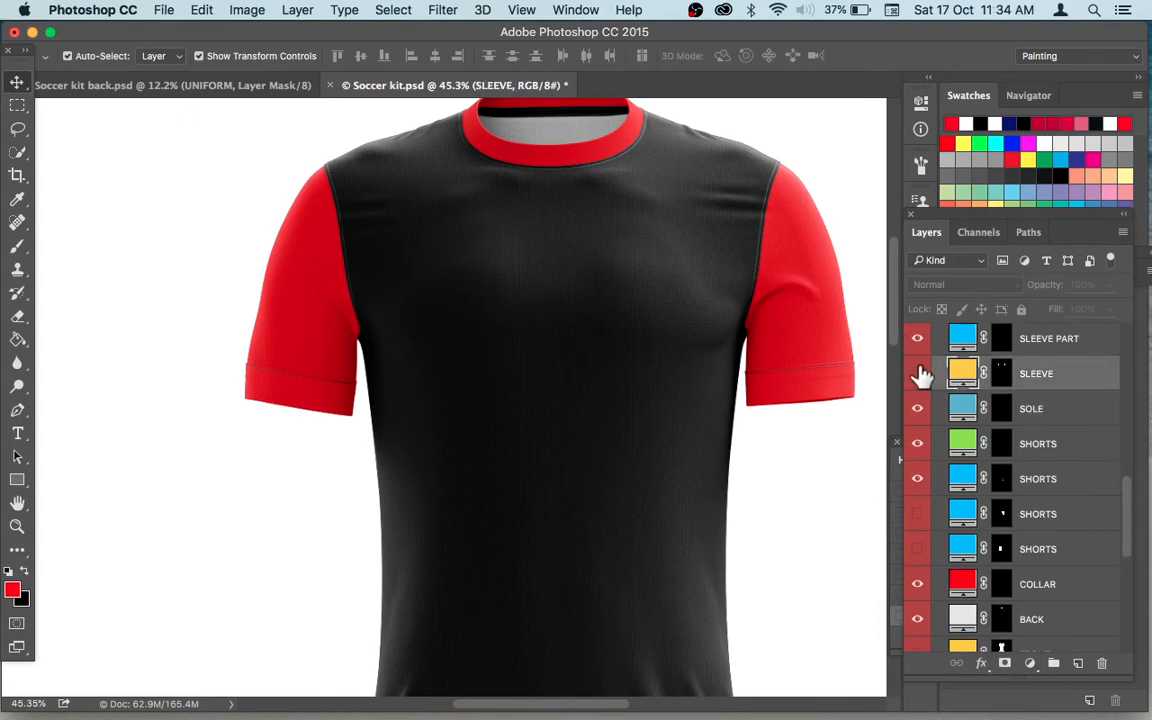
{"action": "left_click", "coordinate": [917, 373]}
{"action": "double_click", "coordinate": [963, 375]}
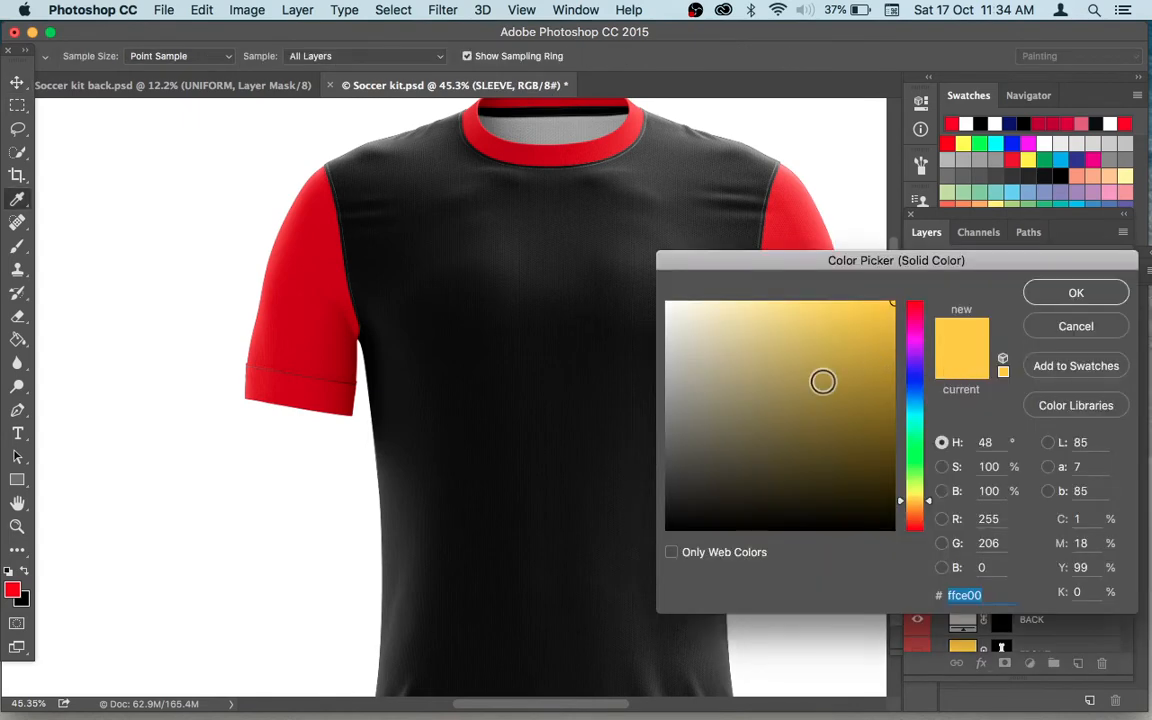
{"action": "mouse_move", "coordinate": [823, 381]}
{"action": "left_mouse_down"}
{"action": "mouse_move", "coordinate": [671, 507]}
{"action": "mouse_move", "coordinate": [730, 332]}
{"action": "left_mouse_up"}
{"action": "left_click", "coordinate": [915, 301]}
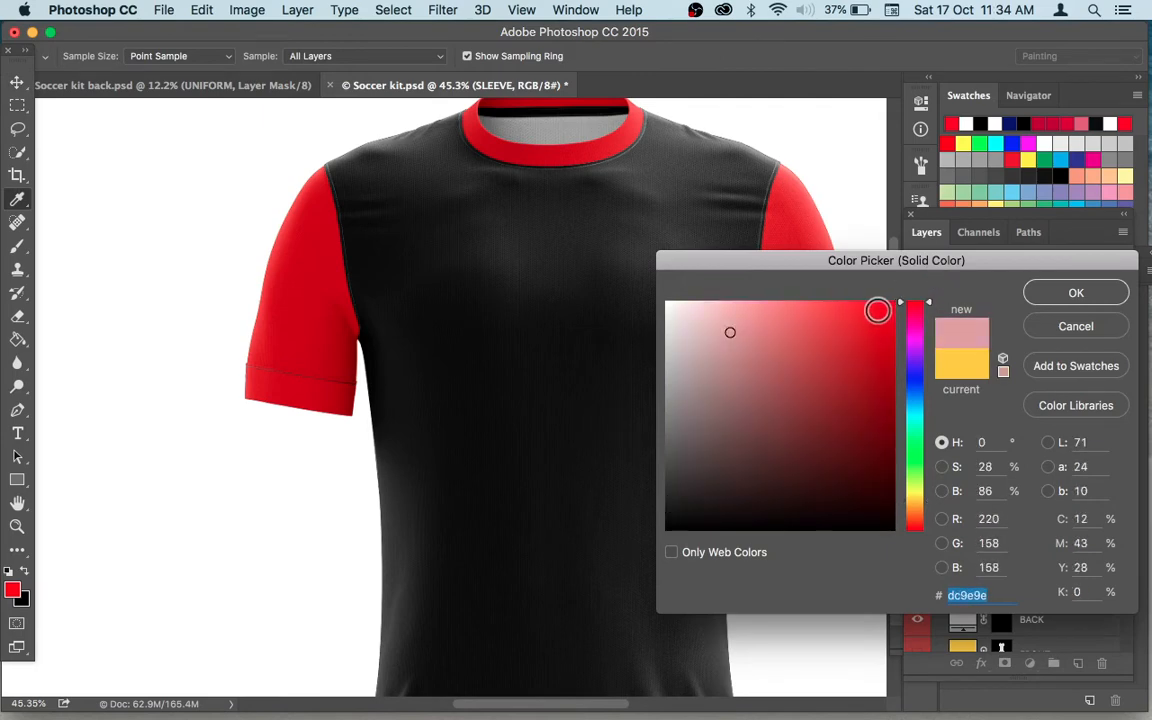
{"action": "left_click", "coordinate": [895, 301]}
{"action": "left_click", "coordinate": [1064, 294]}
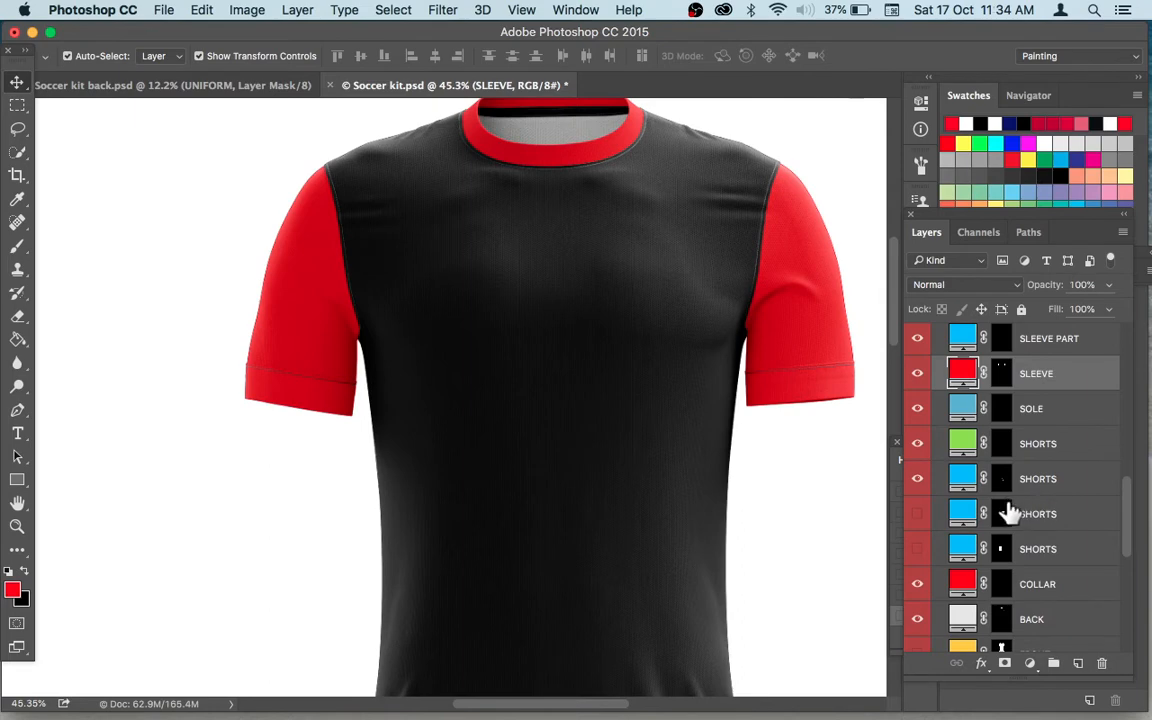
Examine the black stitching on the sleeve hem and along the shoulder seam up close.
{"action": "scroll", "coordinate": [1030, 515], "scroll_direction": "up", "scroll_amount": 1}
{"action": "scroll", "coordinate": [1030, 515], "scroll_direction": "up", "scroll_amount": 5}
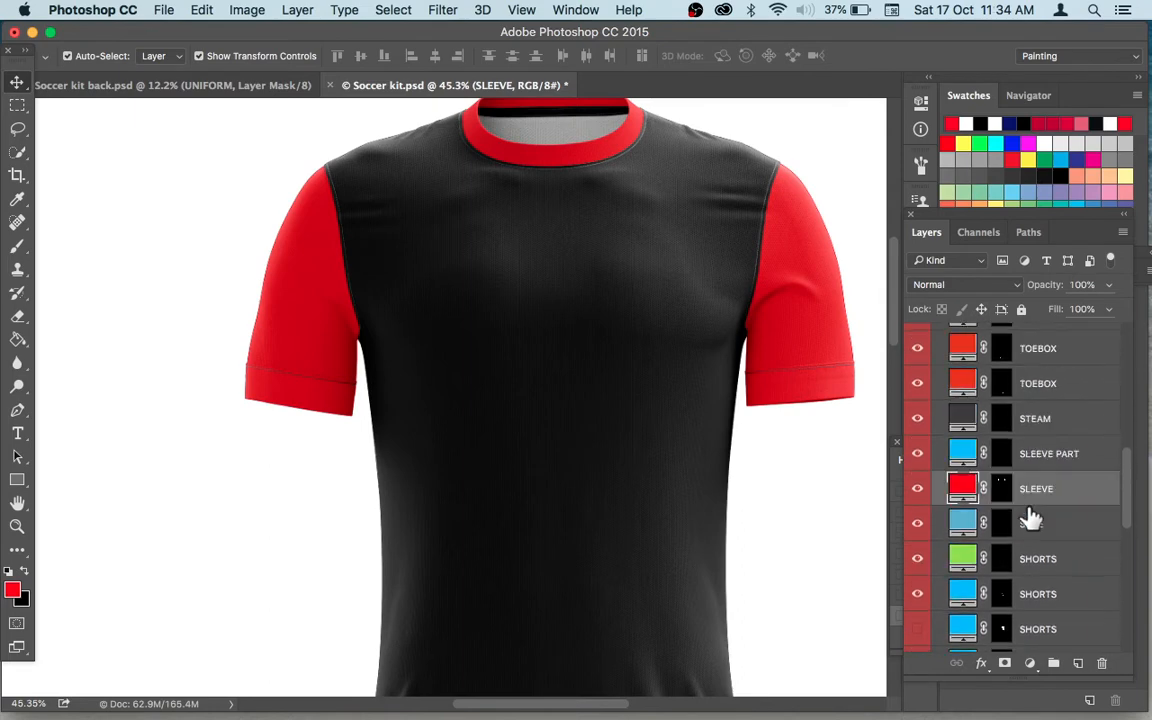
{"action": "scroll", "coordinate": [1049, 560], "scroll_direction": "up", "scroll_amount": 1}
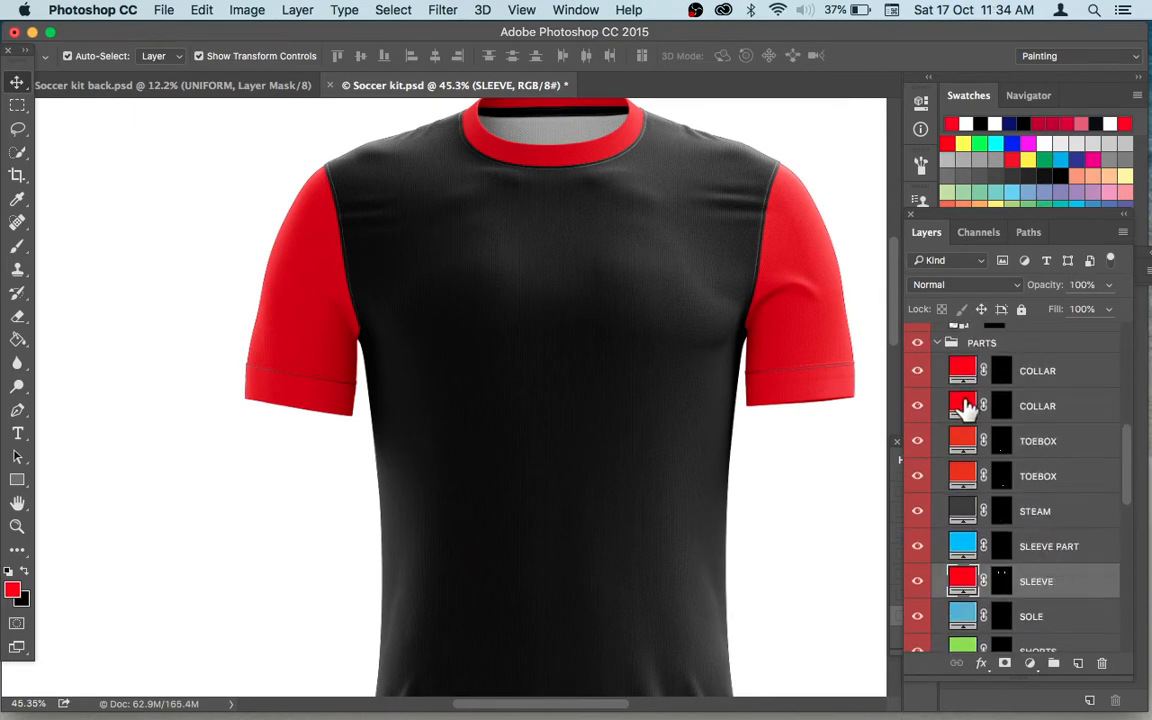
{"action": "key", "text": "z"}
{"action": "left_click_drag", "start_coordinate": [839, 371], "coordinate": [900, 372]}
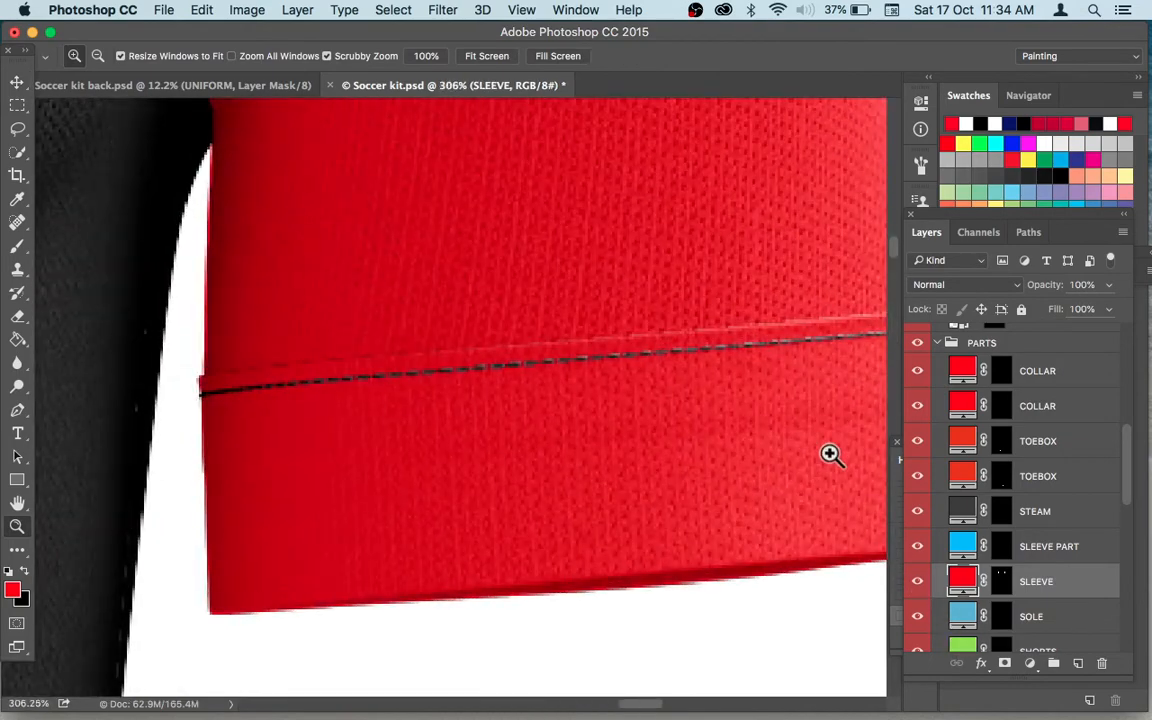
{"action": "key", "text": "space"}
{"action": "left_click_drag", "start_coordinate": [437, 211], "coordinate": [746, 668]}
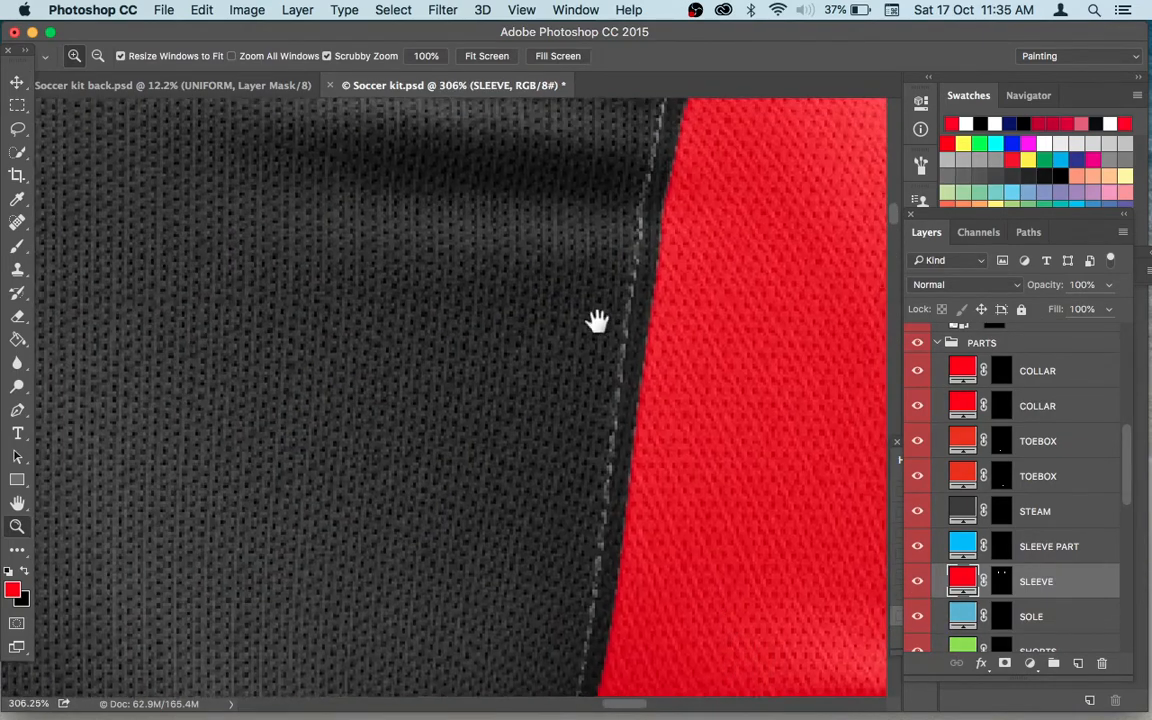
{"action": "left_click_drag", "start_coordinate": [597, 321], "coordinate": [779, 612]}
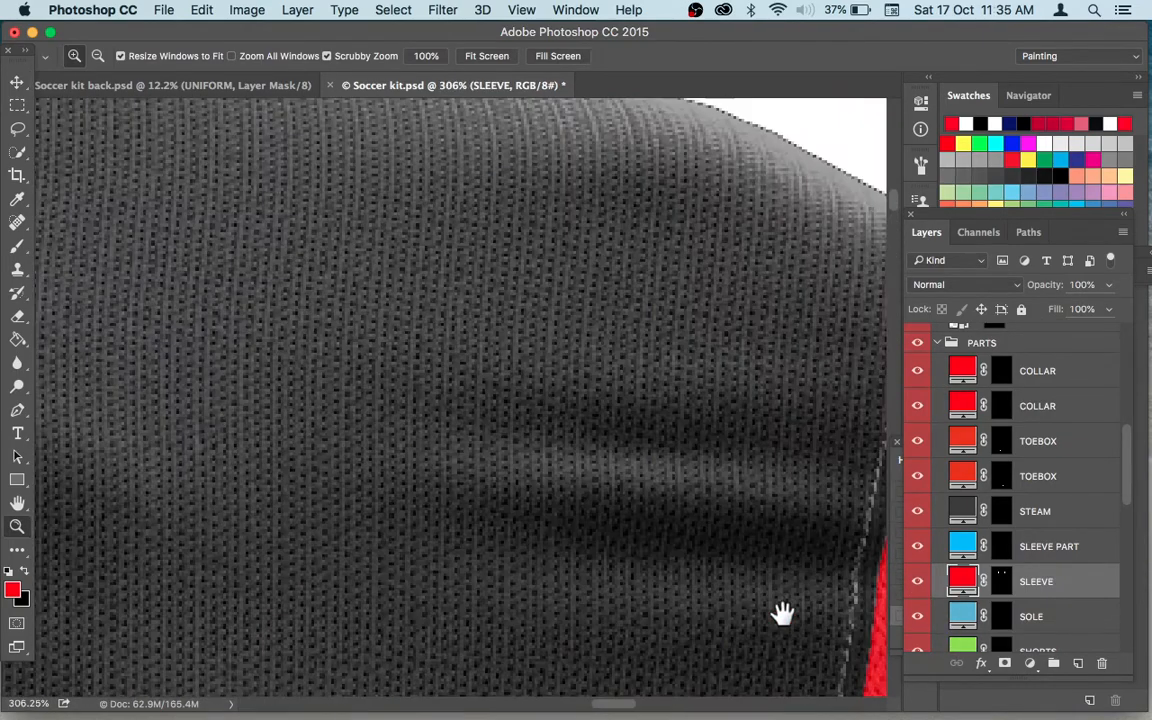
{"action": "key", "text": "a"}
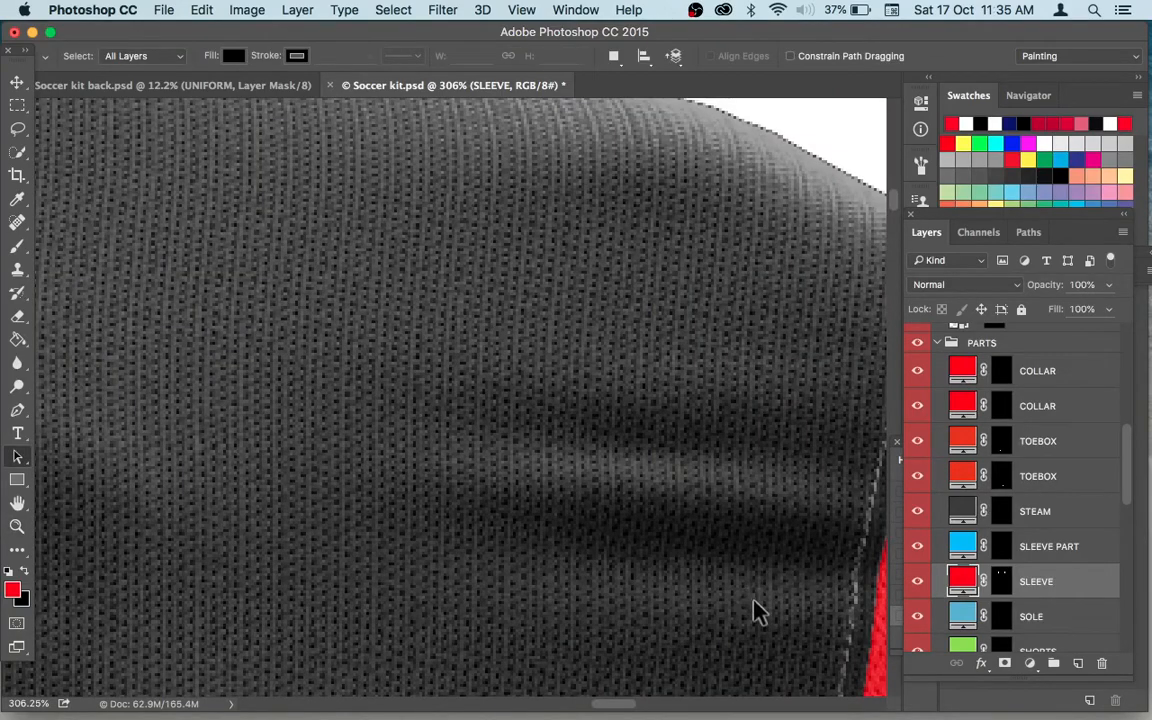
{"action": "key", "text": "ctrl+0"}
Unlock the SMARTS group so the shorts artwork can be edited.
{"action": "key", "text": "z"}
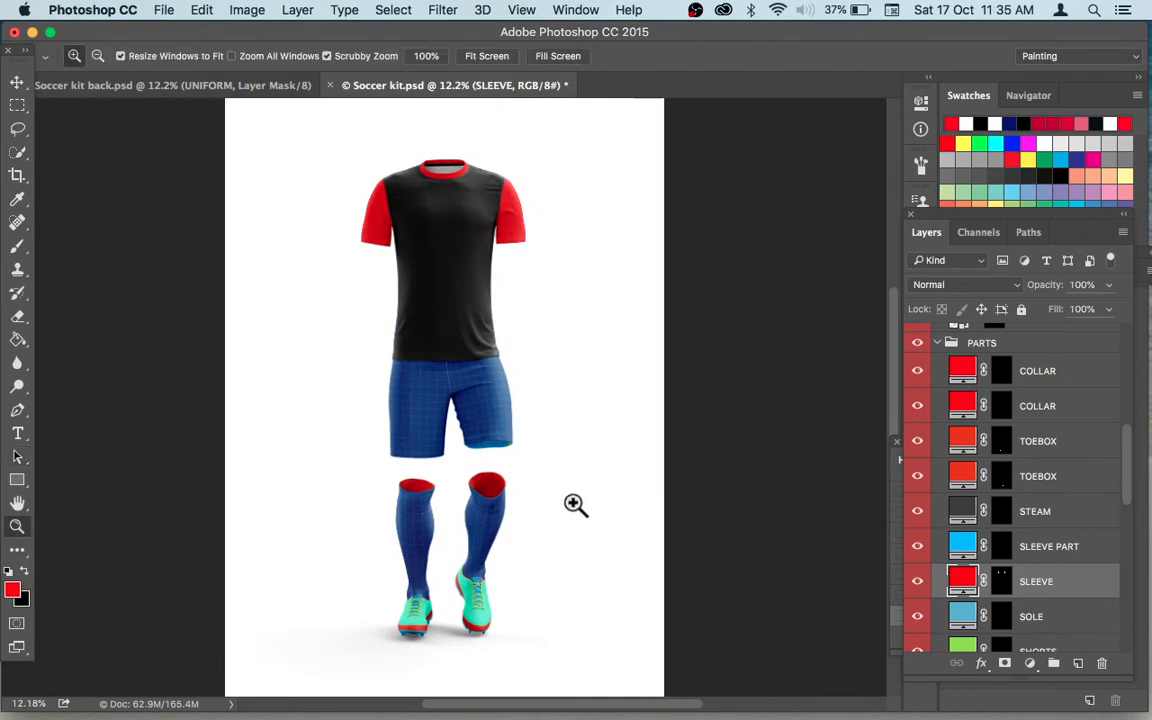
{"action": "left_click_drag", "start_coordinate": [576, 504], "coordinate": [550, 507]}
{"action": "left_click_drag", "start_coordinate": [517, 323], "coordinate": [521, 339]}
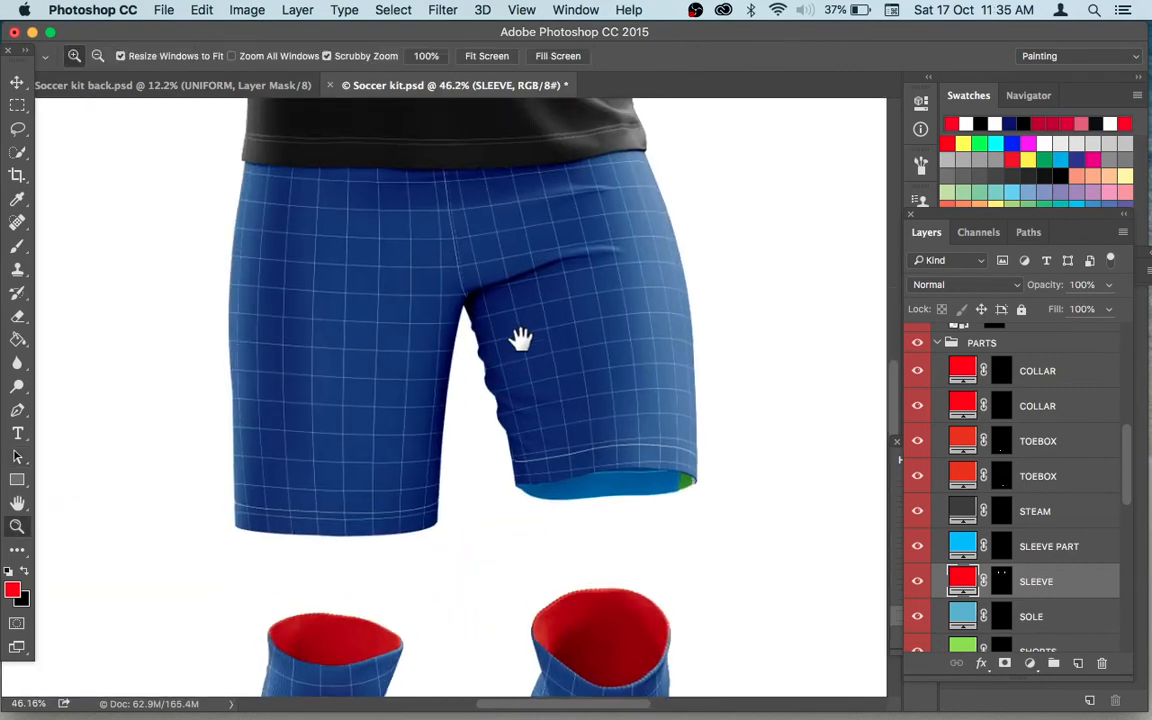
{"action": "key", "text": "v"}
{"action": "left_click", "coordinate": [587, 334]}
{"action": "scroll", "coordinate": [1078, 590], "scroll_direction": "up", "scroll_amount": 10}
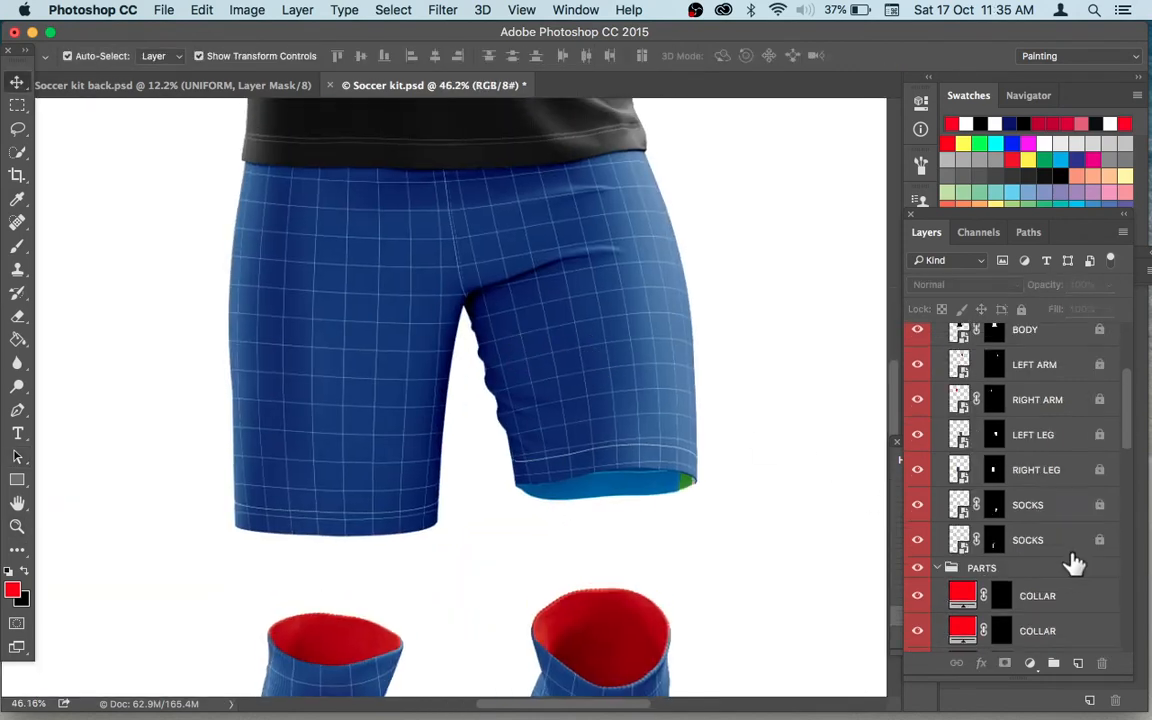
{"action": "left_click", "coordinate": [1052, 470]}
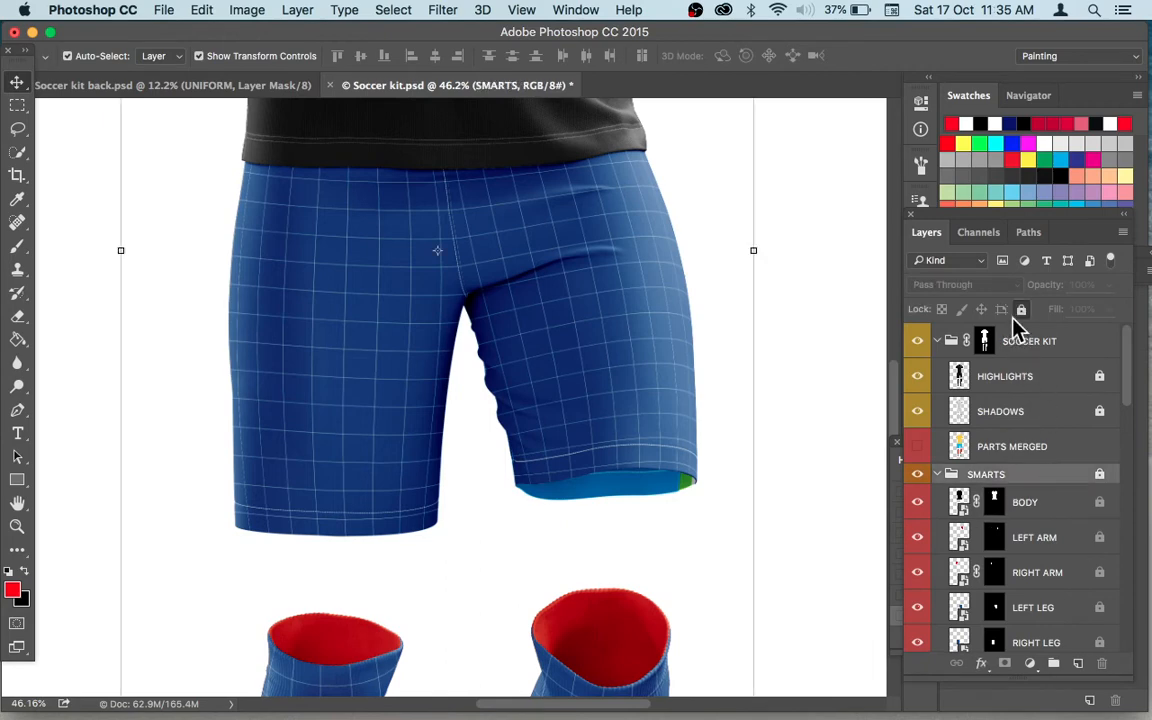
{"action": "scroll", "coordinate": [1010, 562], "scroll_direction": "down", "scroll_amount": 2}
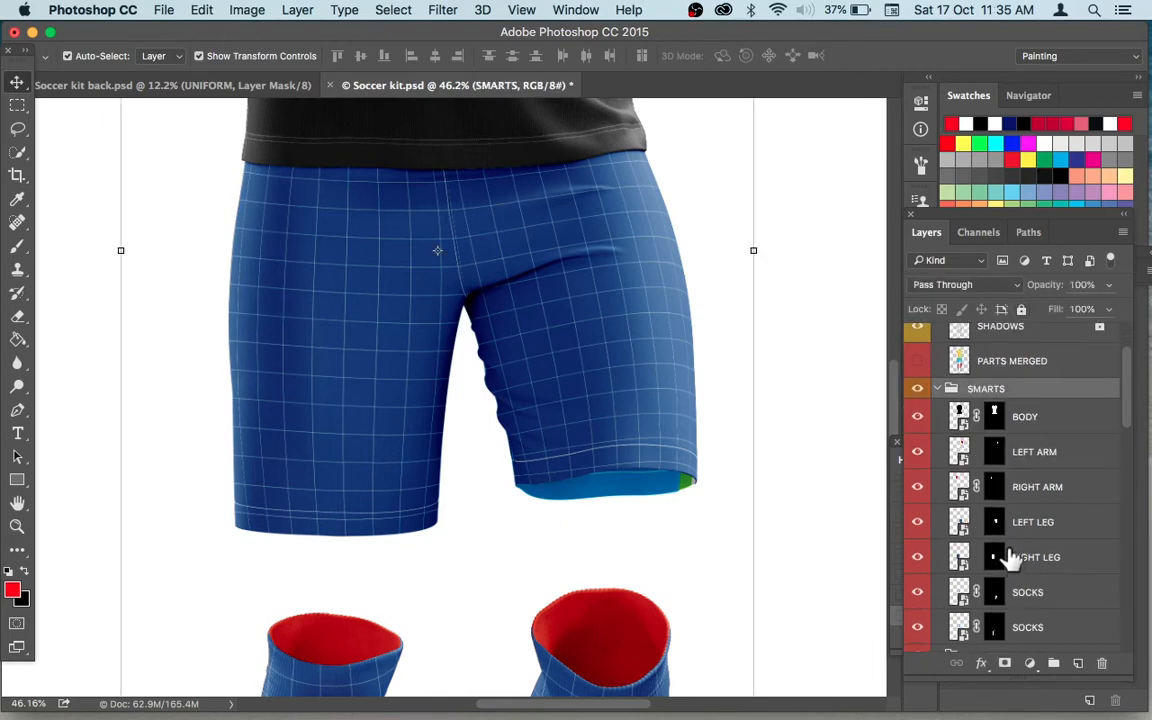
Open the LEFT LEG smart object from the SMARTS group for editing.
{"action": "scroll", "coordinate": [1000, 548], "scroll_direction": "down", "scroll_amount": 2}
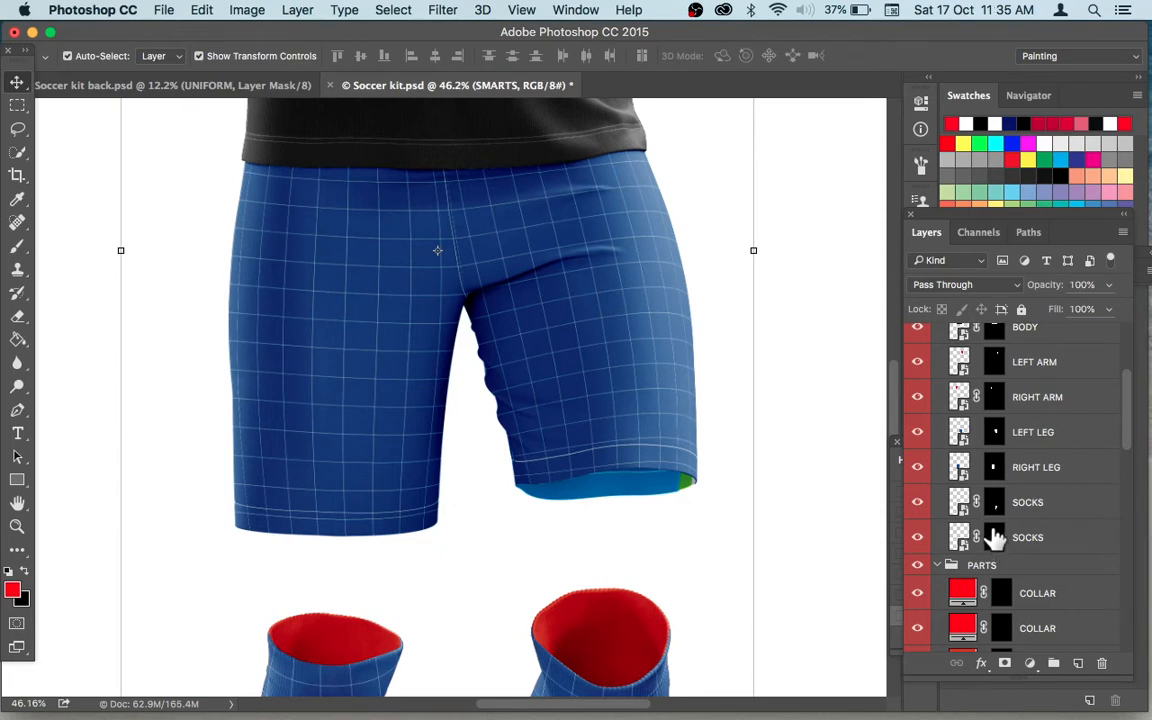
{"action": "left_click_drag", "start_coordinate": [1126, 412], "coordinate": [1126, 397]}
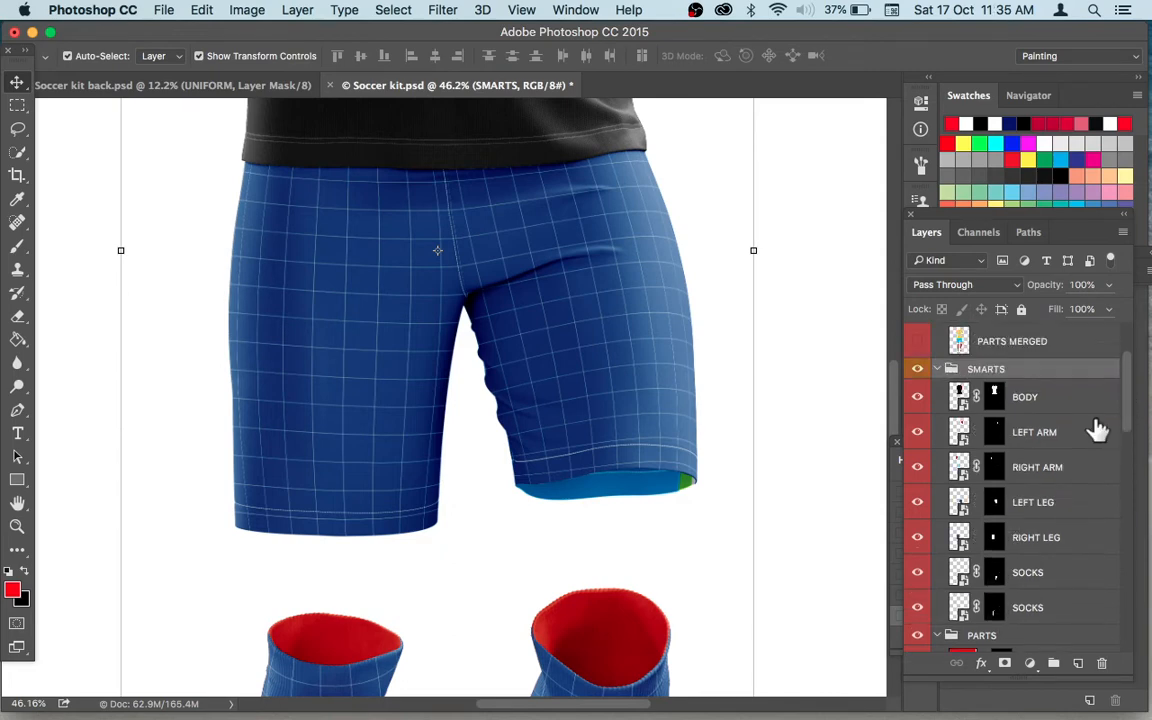
{"action": "left_click", "coordinate": [960, 572]}
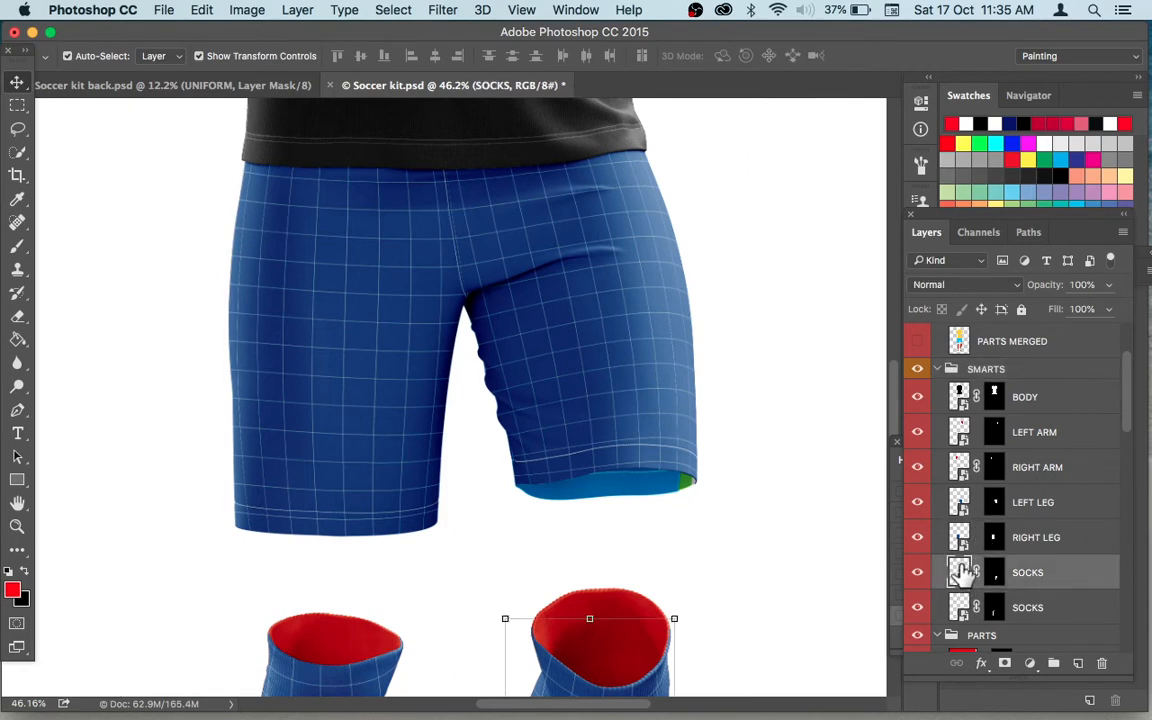
{"action": "double_click", "coordinate": [958, 503]}
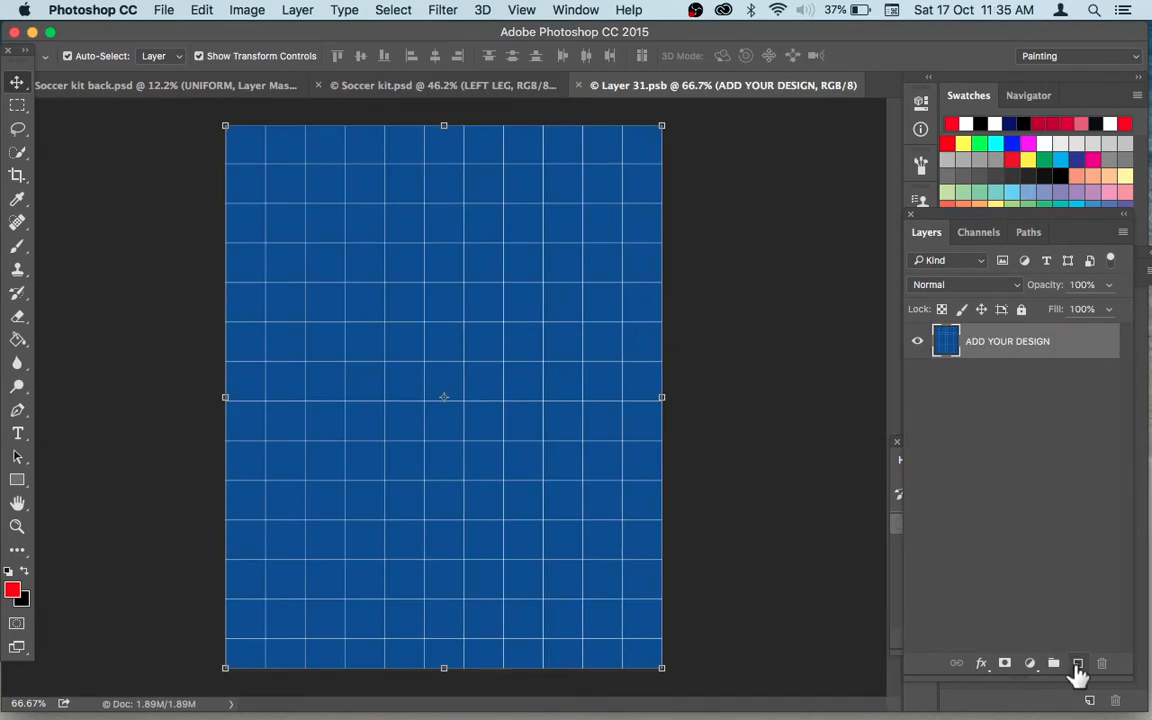
Add a new layer above ADD YOUR DESIGN, fill it with black and save the smart object.
{"action": "left_click", "coordinate": [1077, 664]}
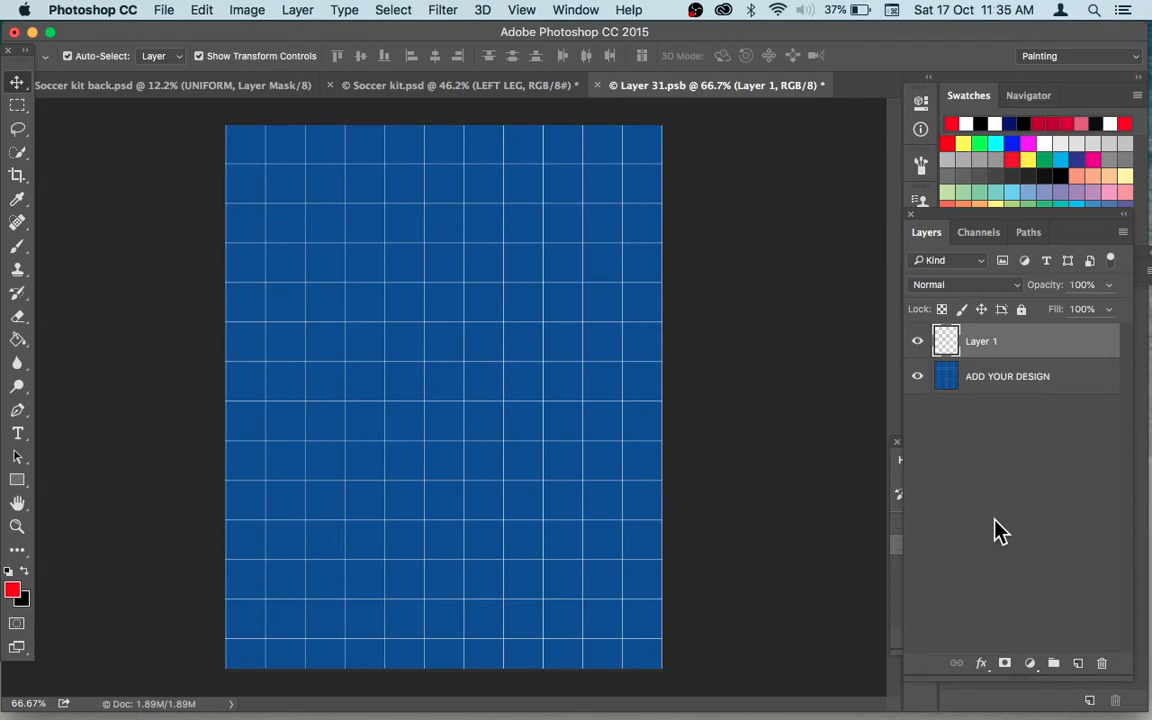
{"action": "key", "text": "x"}
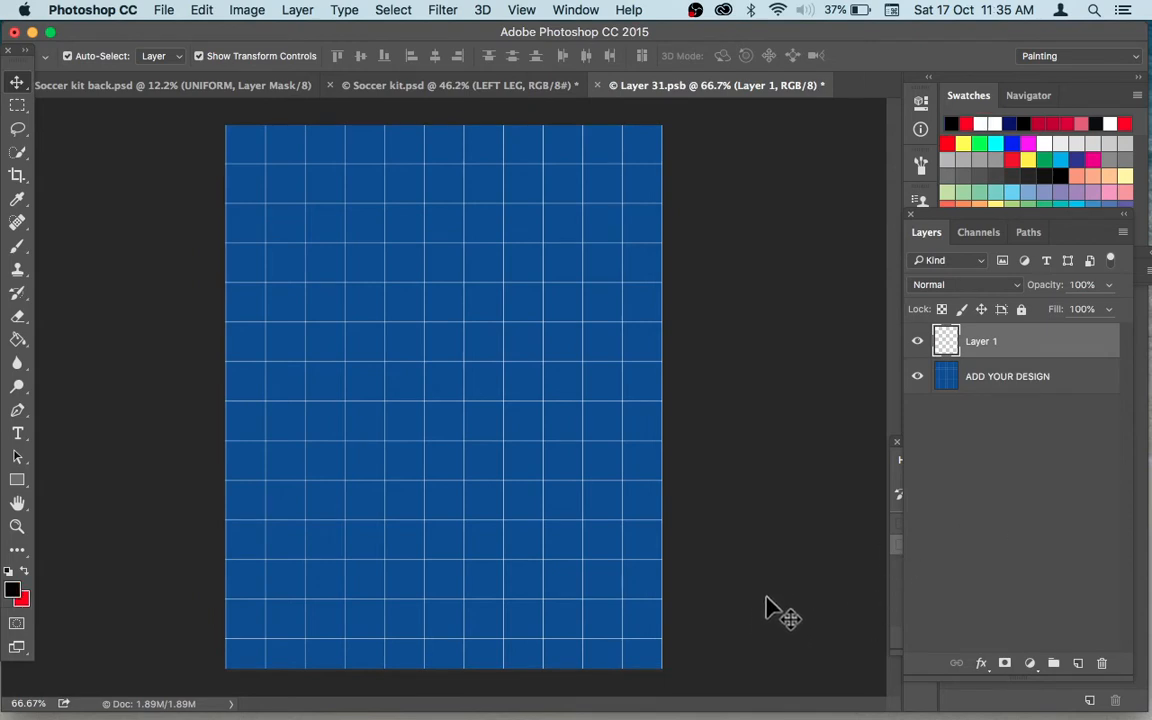
{"action": "key", "text": "g"}
{"action": "left_click", "coordinate": [432, 418]}
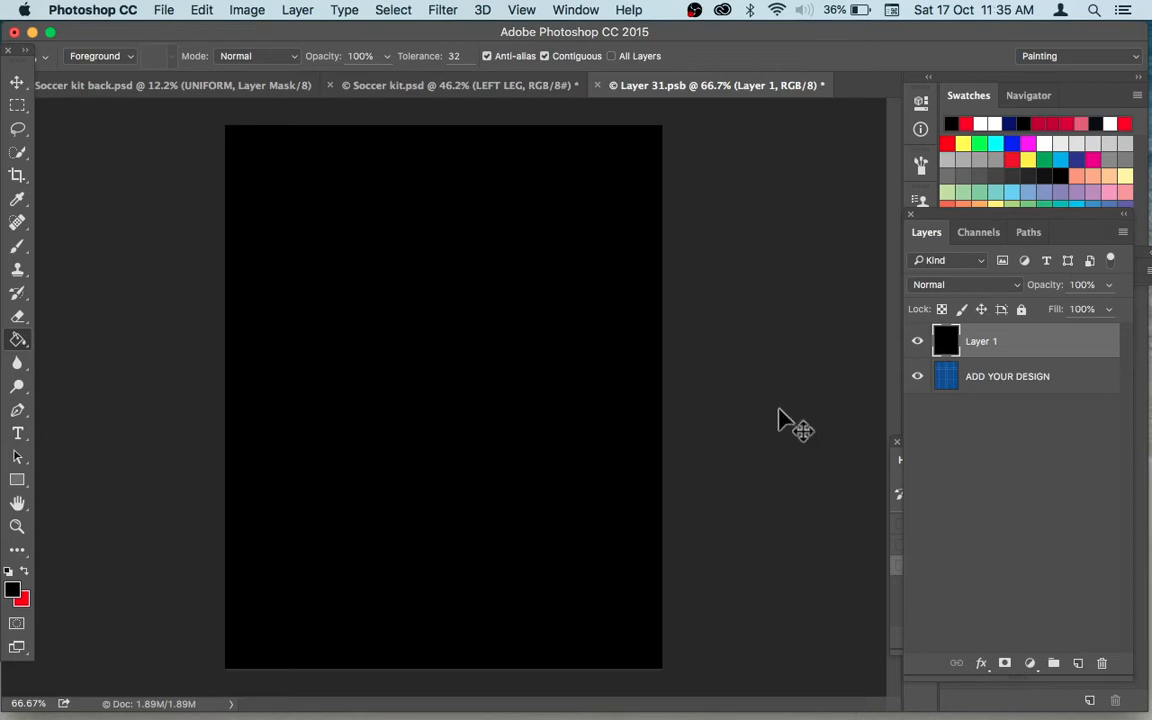
{"action": "key", "text": "super+s"}
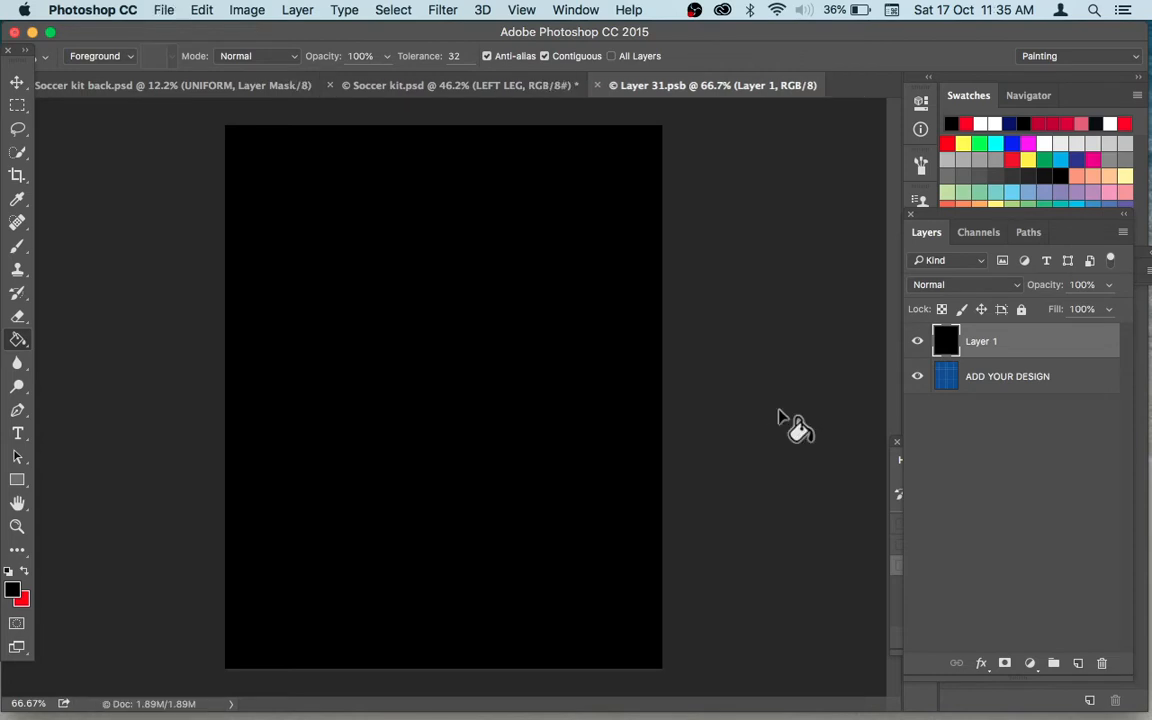
Place the Pngtree abstract metallic background image from the SOCCER KIT folder, scaled to leave a narrow black margin on both sides.
{"action": "key", "text": "super+Tab"}
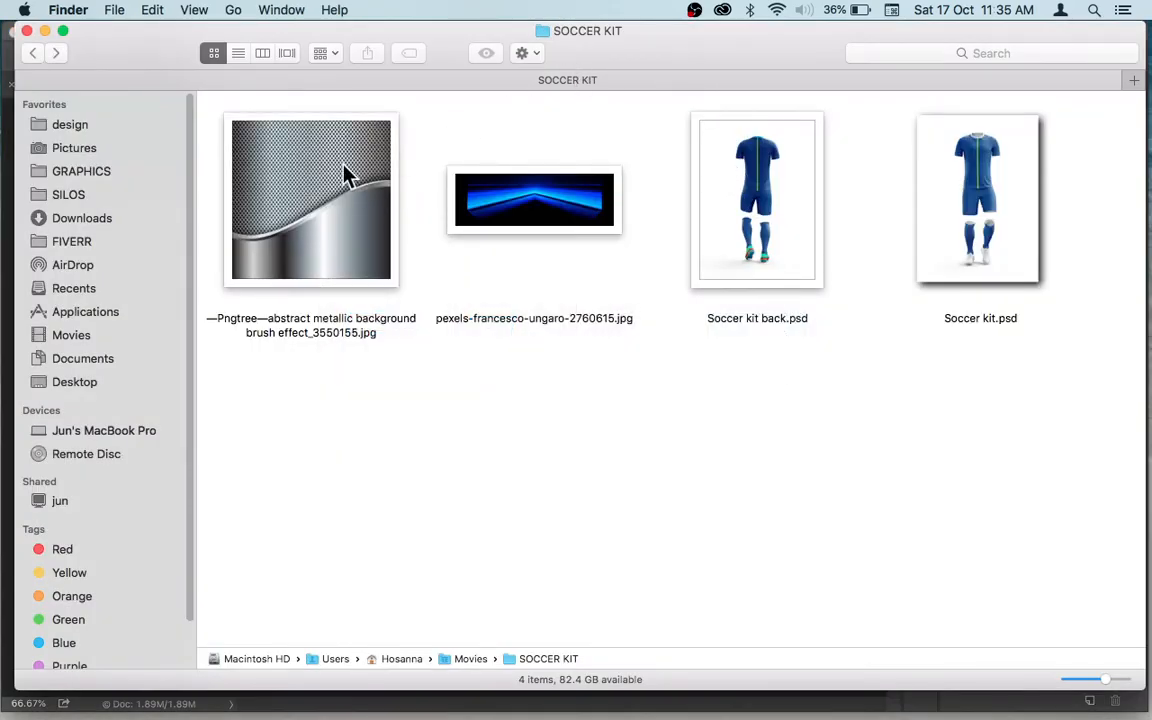
{"action": "left_click_drag", "start_coordinate": [671, 54], "coordinate": [1145, 222]}
{"action": "left_click_drag", "start_coordinate": [830, 403], "coordinate": [391, 419]}
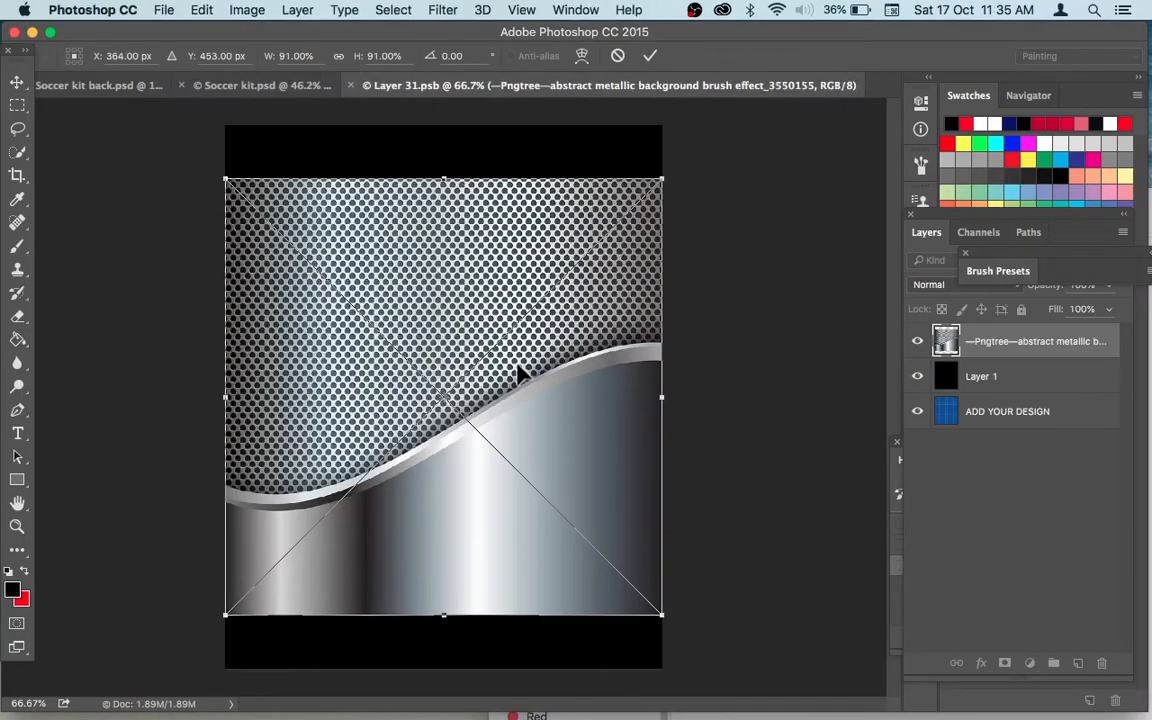
{"action": "left_click_drag", "start_coordinate": [672, 177], "coordinate": [655, 192]}
{"action": "key", "text": "Return"}
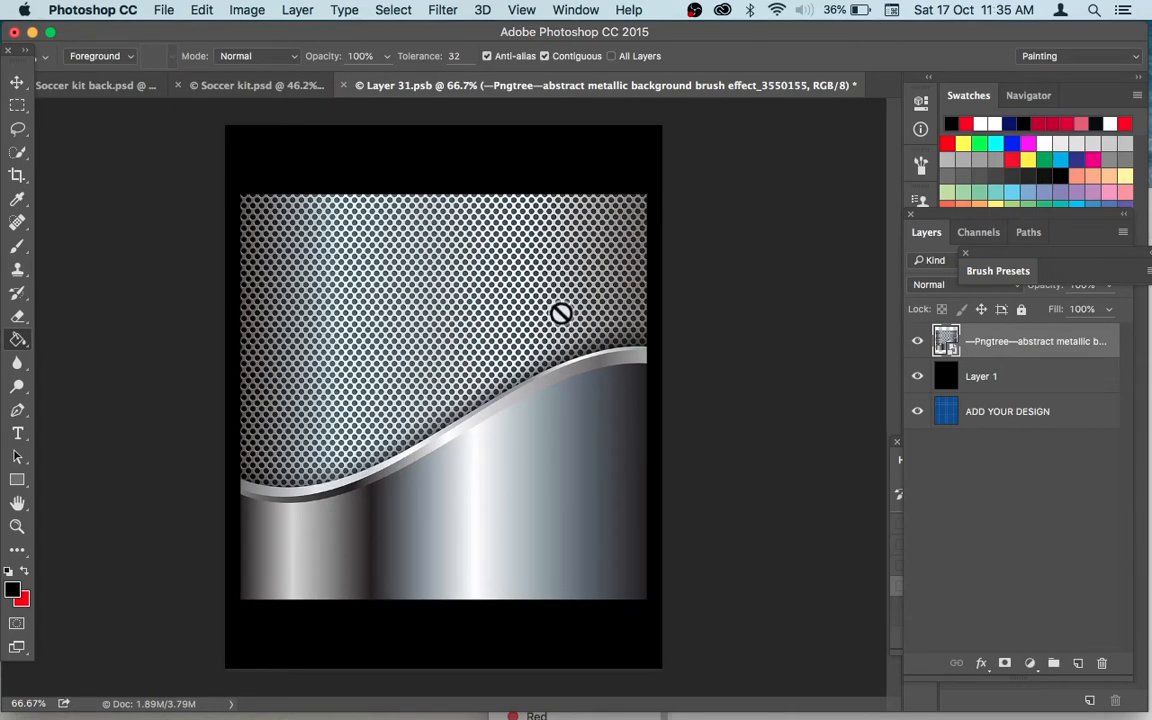
Select the upper perforated mesh across the image's full width, above the silver curve, with a rectangular marquee and rasterize the image layer.
{"action": "key", "text": "z"}
{"action": "left_click", "coordinate": [460, 284]}
{"action": "left_click", "coordinate": [17, 105]}
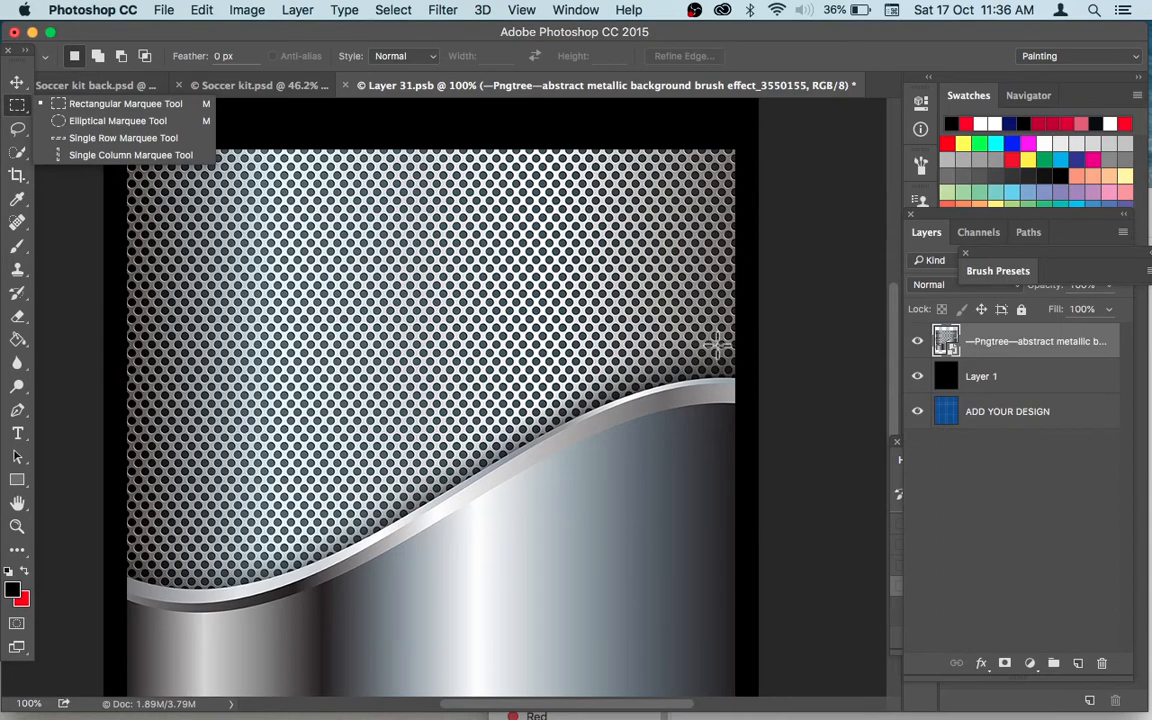
{"action": "left_click", "coordinate": [122, 100]}
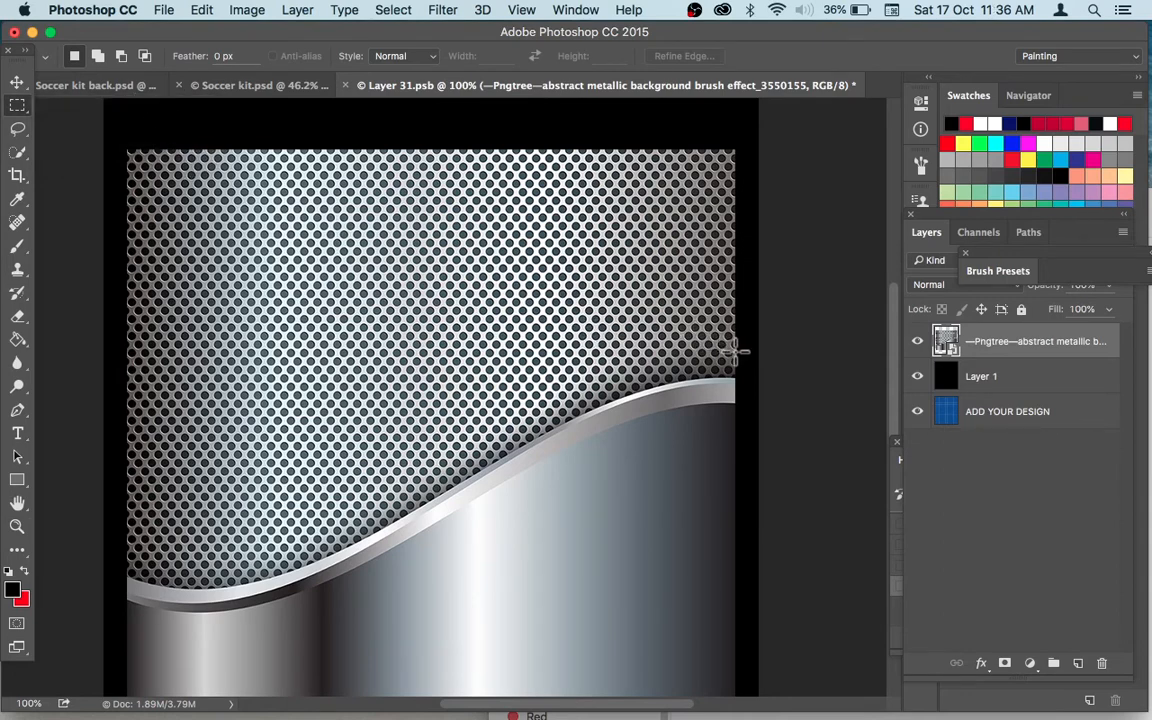
{"action": "left_click_drag", "start_coordinate": [735, 350], "coordinate": [126, 156]}
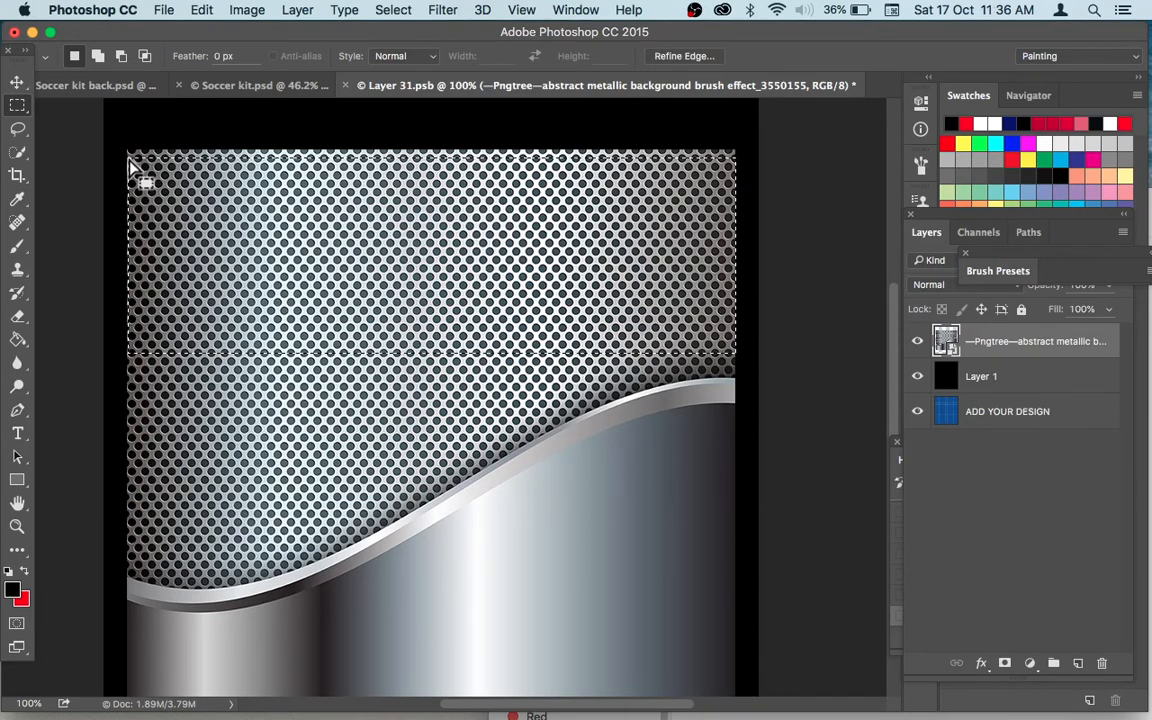
{"action": "right_click", "coordinate": [1016, 352]}
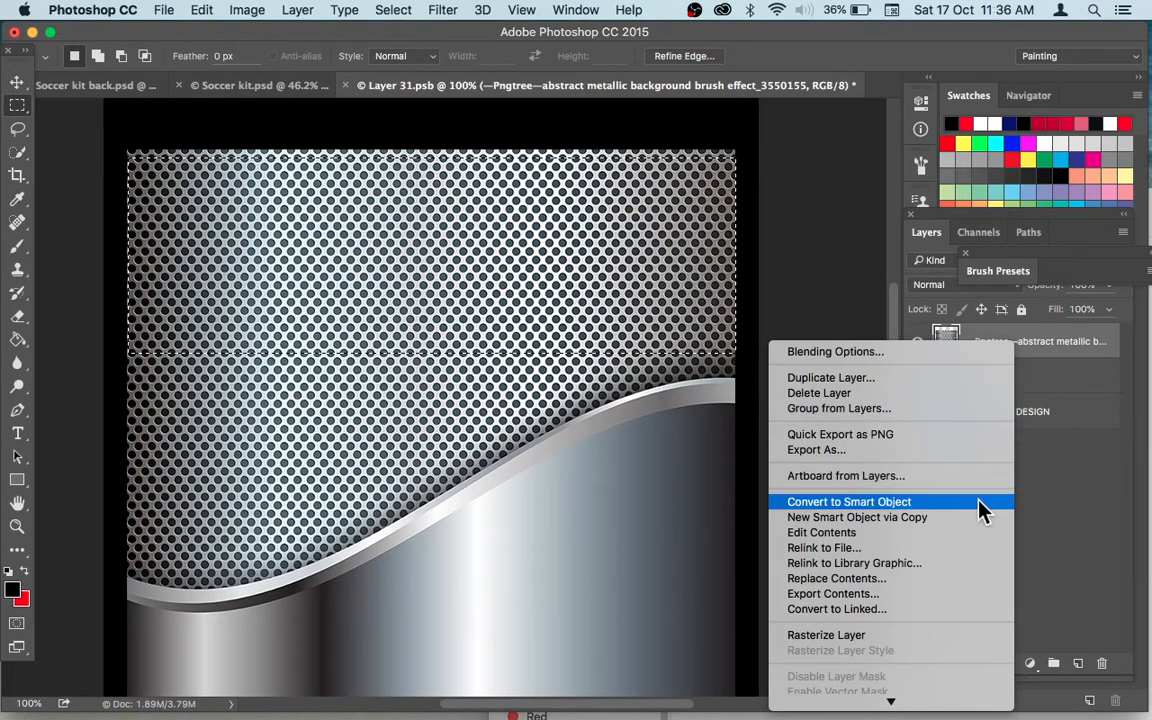
{"action": "left_click", "coordinate": [969, 635]}
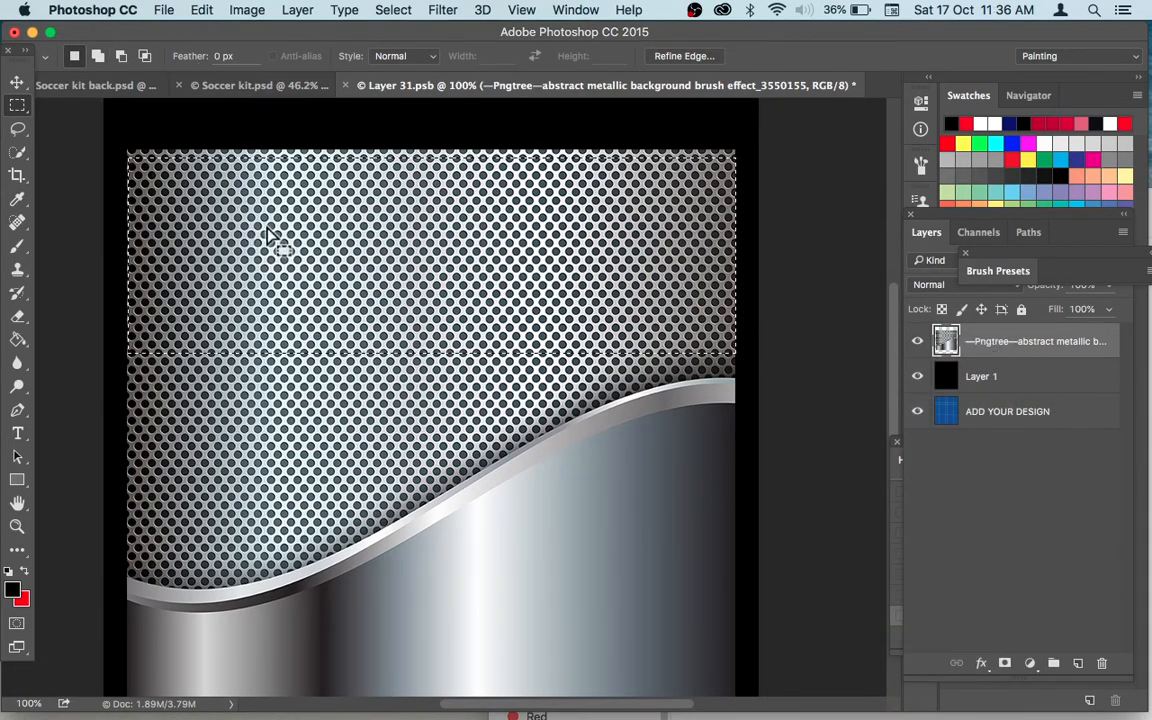
Define the selected perforated mesh area as a new pattern named metal1.
{"action": "left_click", "coordinate": [204, 12]}
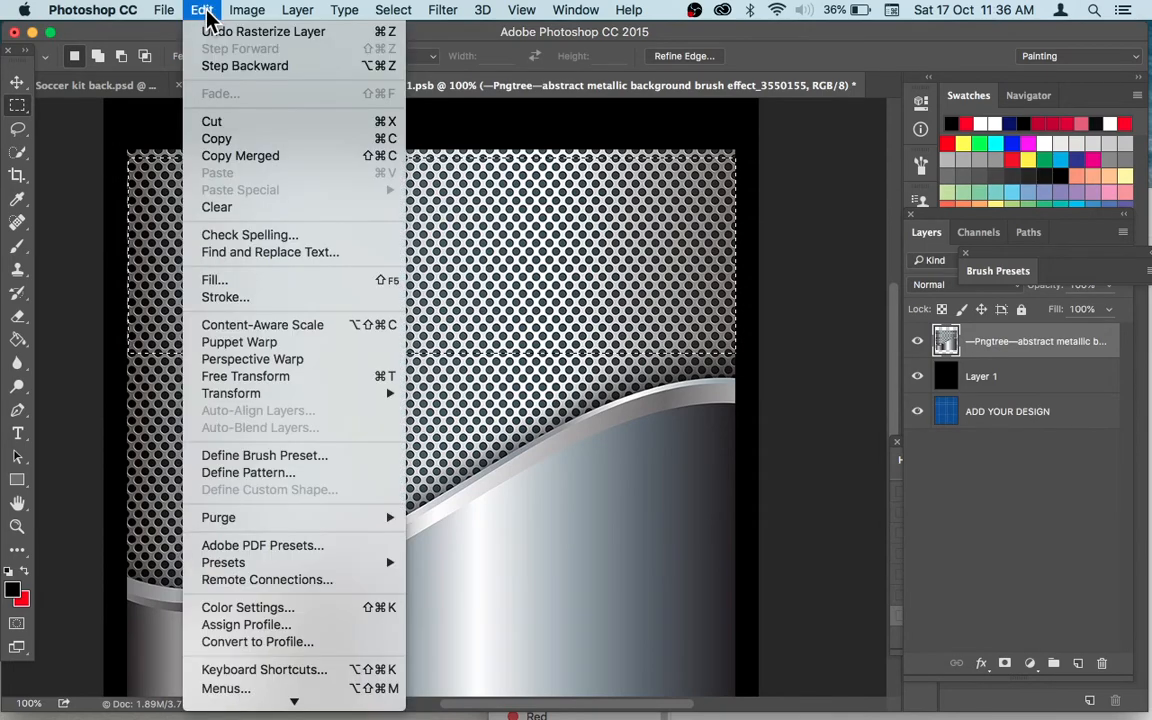
{"action": "left_click", "coordinate": [334, 476]}
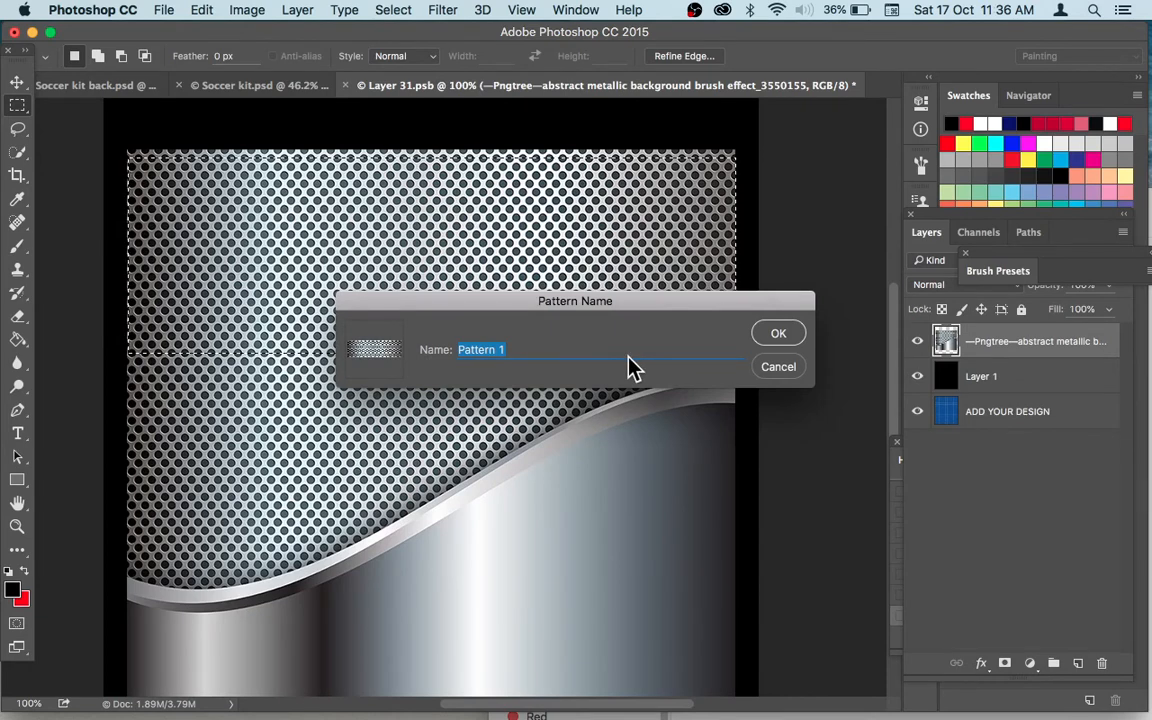
{"action": "type", "text": "meta"}
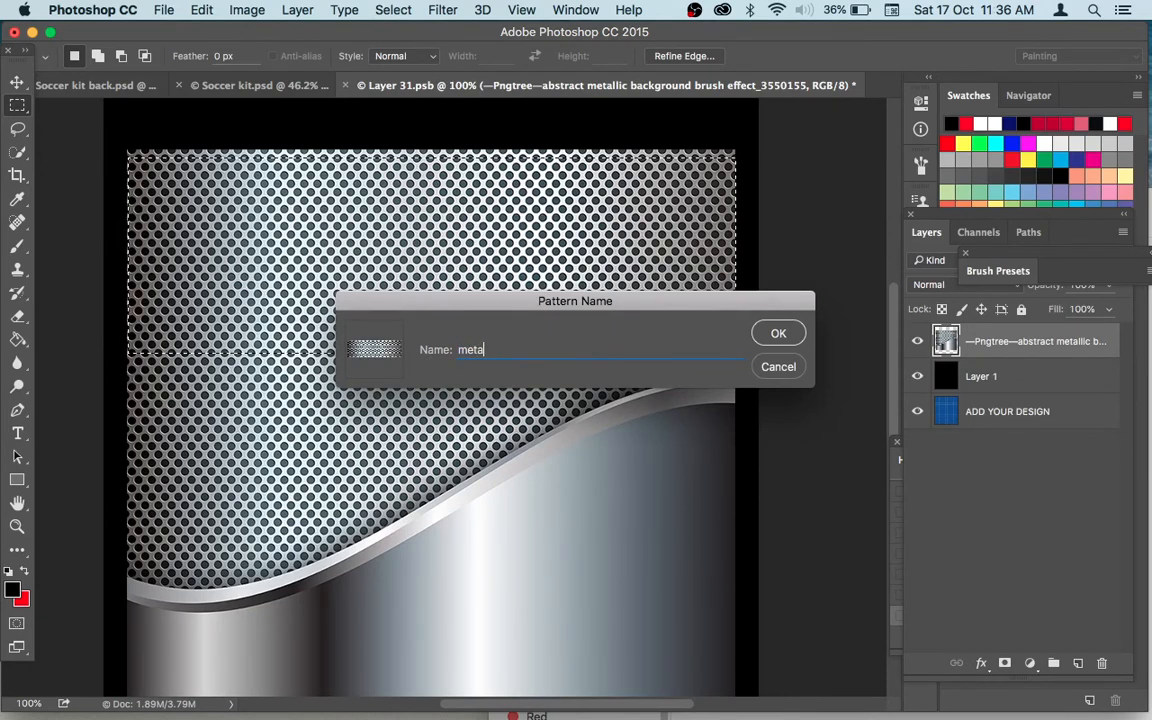
{"action": "type", "text": "l1"}
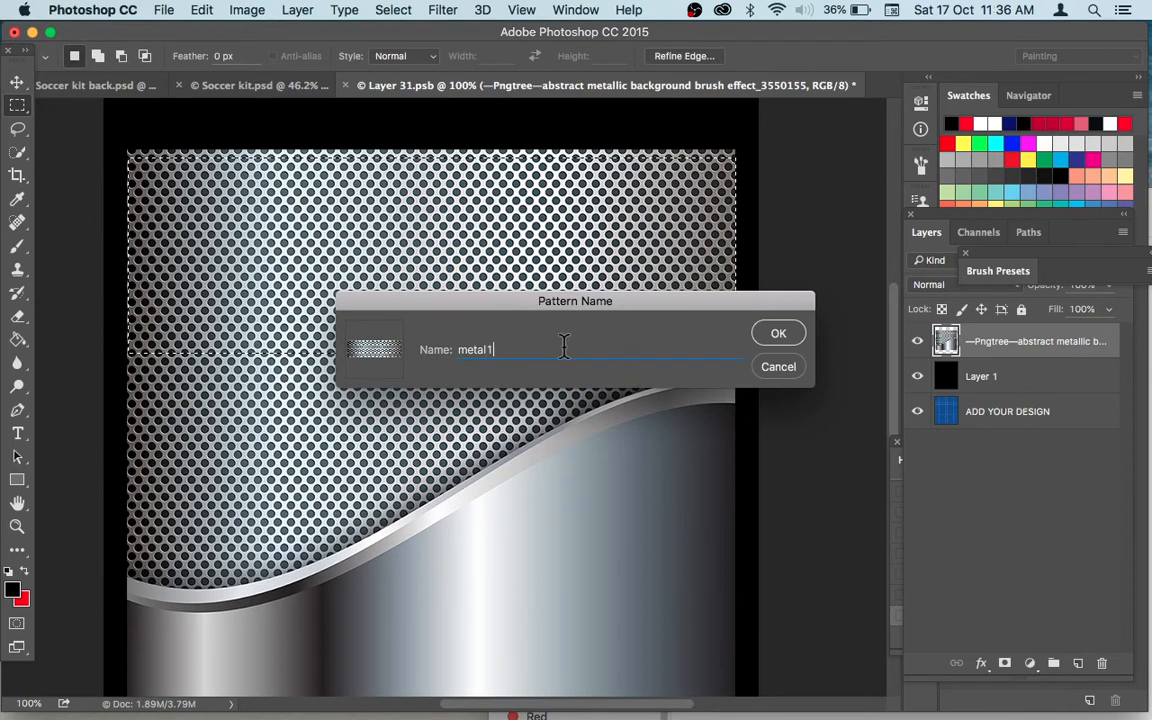
{"action": "left_click", "coordinate": [778, 334]}
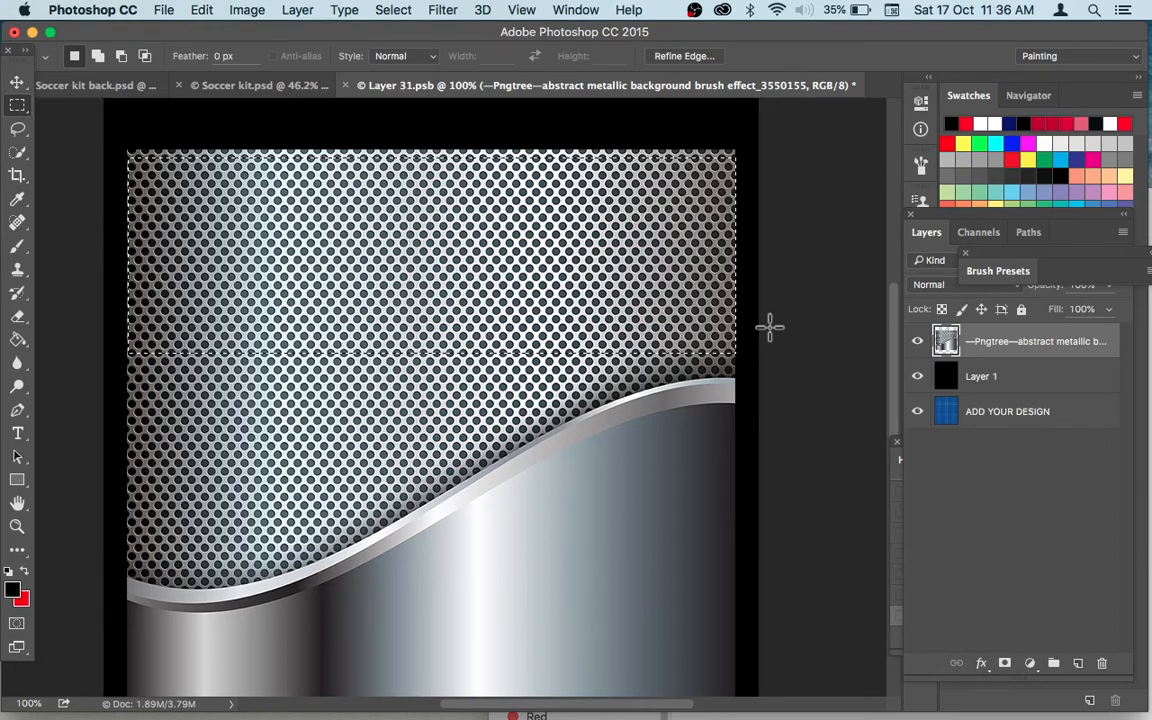
Hide the Pngtree image layer and add a Pattern Overlay with the metal1 pattern to the black Layer 1.
{"action": "left_click", "coordinate": [918, 342]}
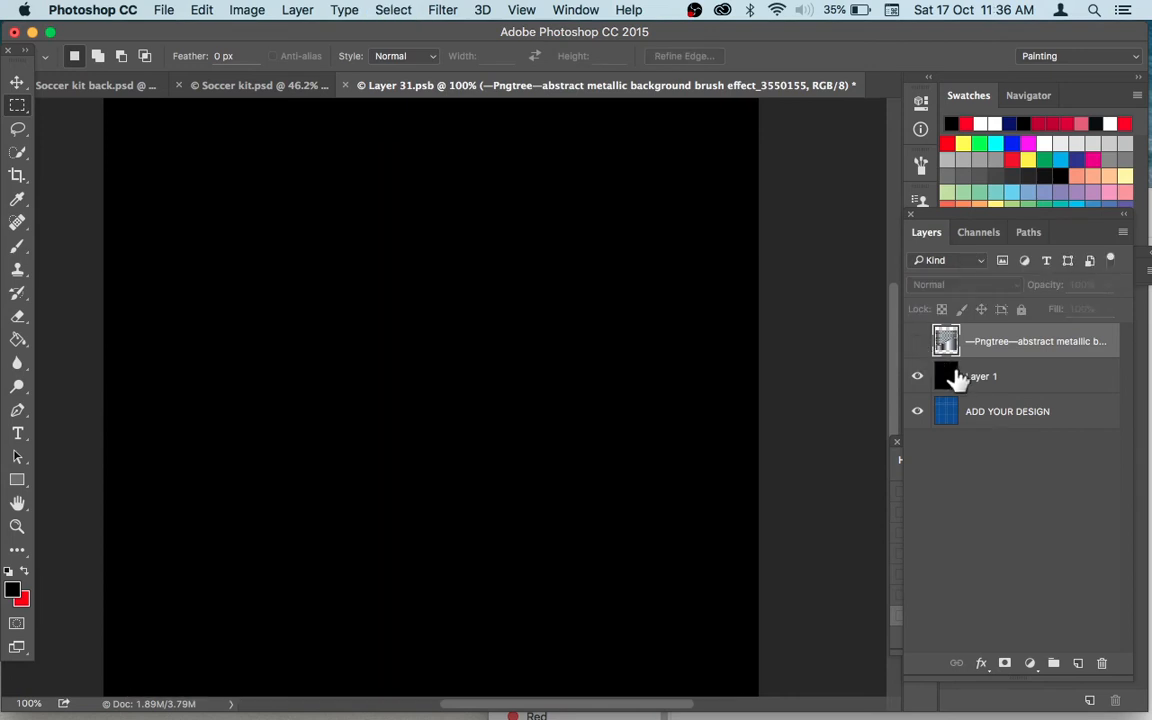
{"action": "left_click", "coordinate": [962, 378]}
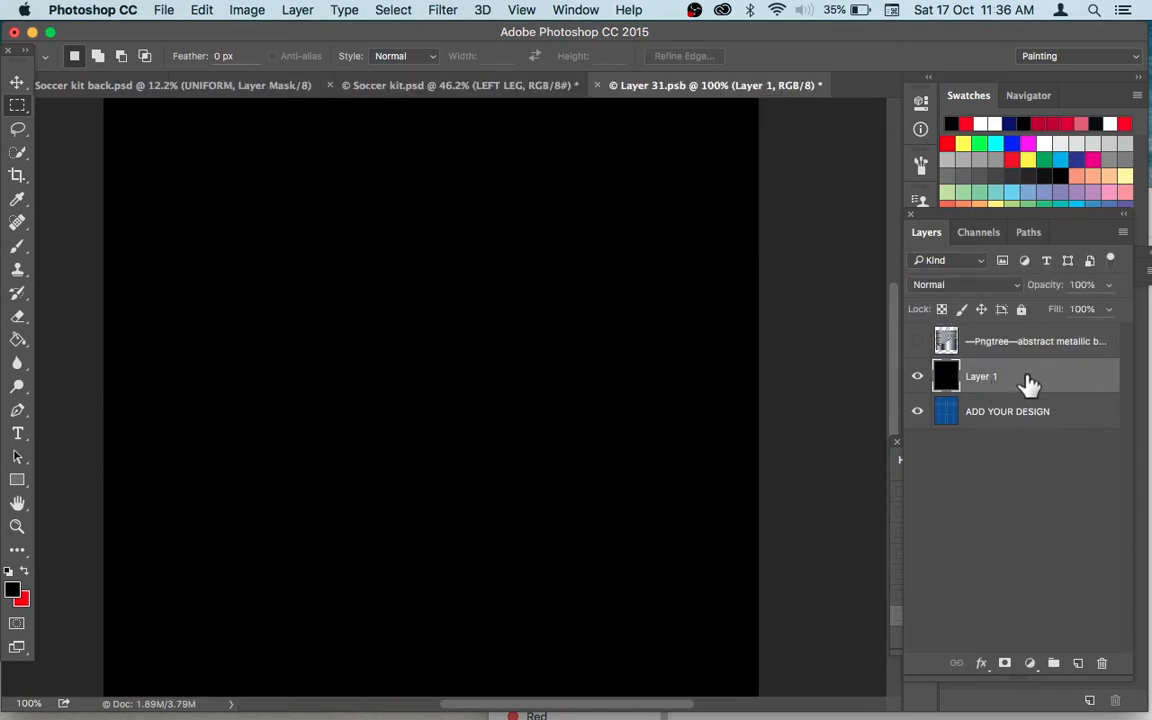
{"action": "double_click", "coordinate": [955, 370]}
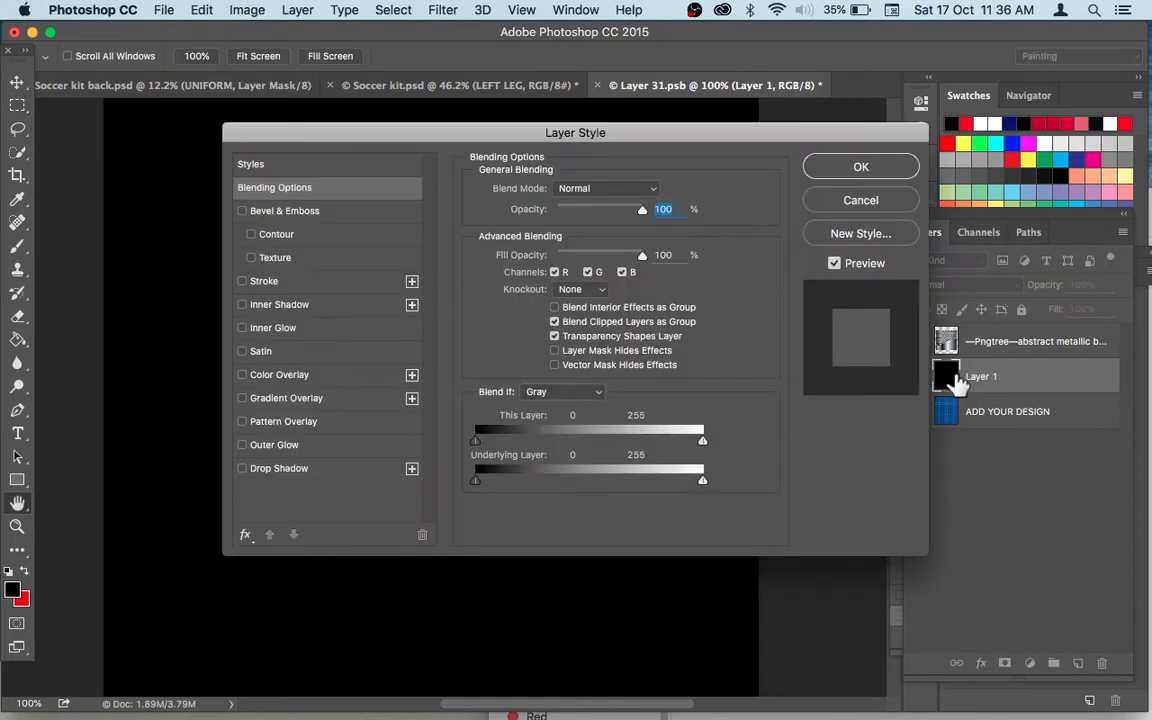
{"action": "left_click", "coordinate": [308, 426]}
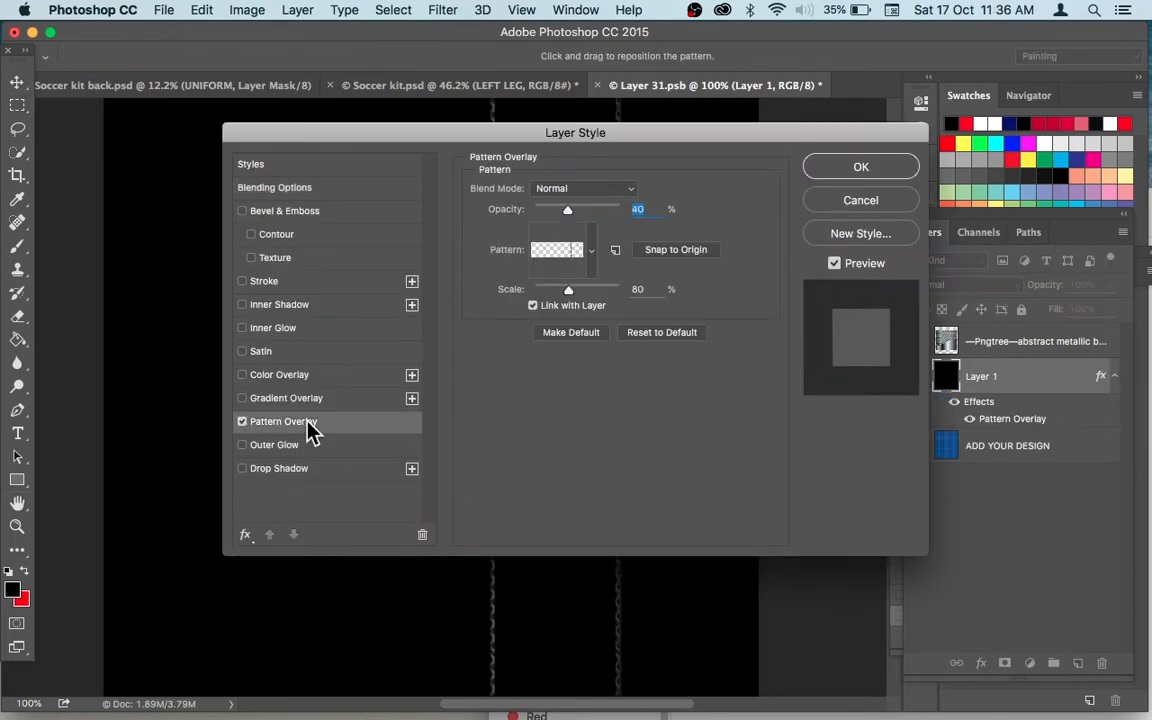
{"action": "left_click", "coordinate": [591, 252]}
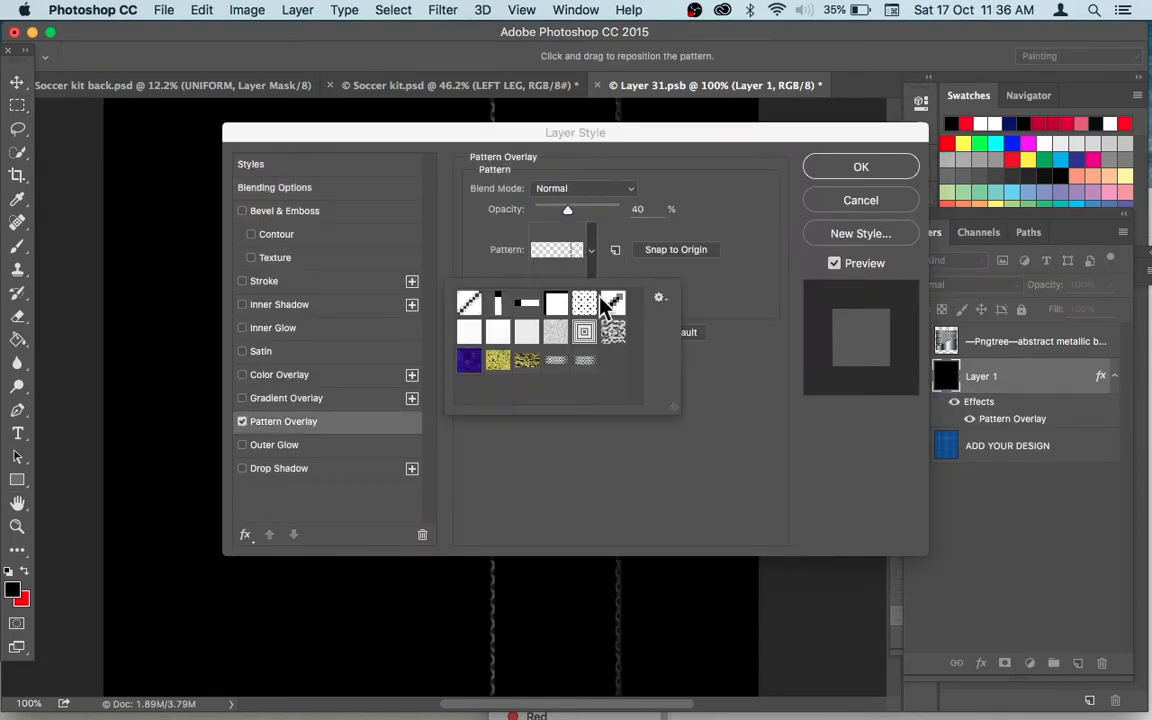
{"action": "left_click", "coordinate": [584, 362]}
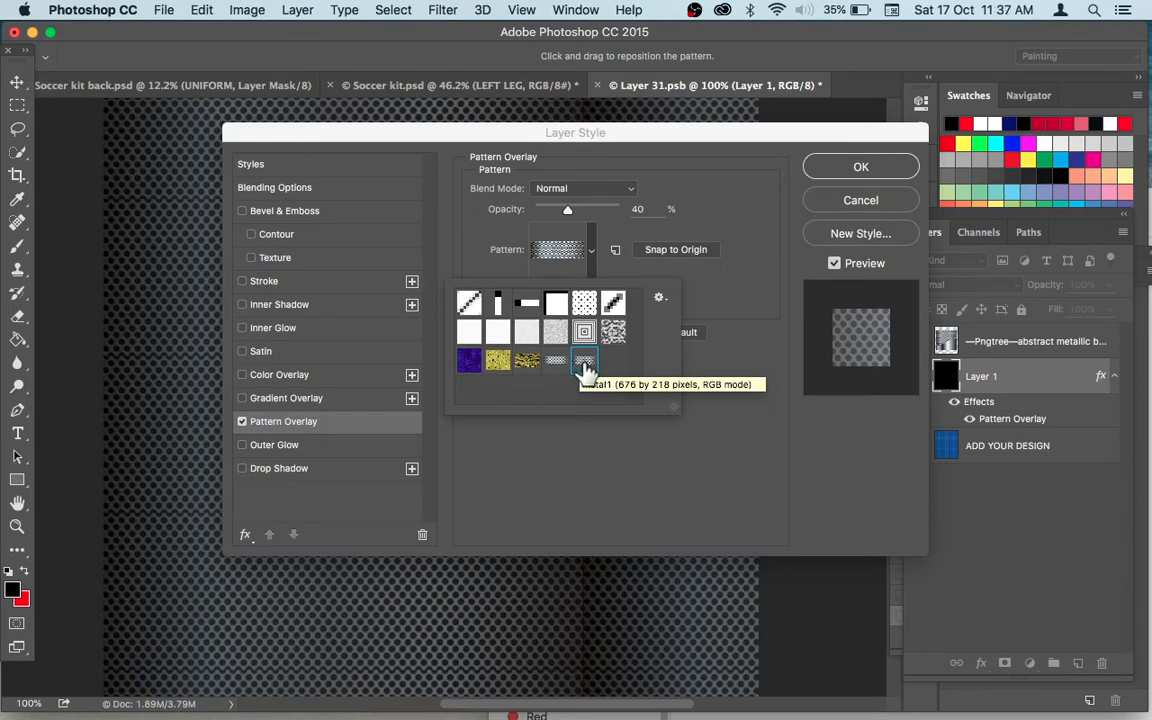
Set the pattern overlay's scale to 129%, apply the layer style and save the left leg smart object.
{"action": "left_click_drag", "start_coordinate": [682, 134], "coordinate": [693, 278]}
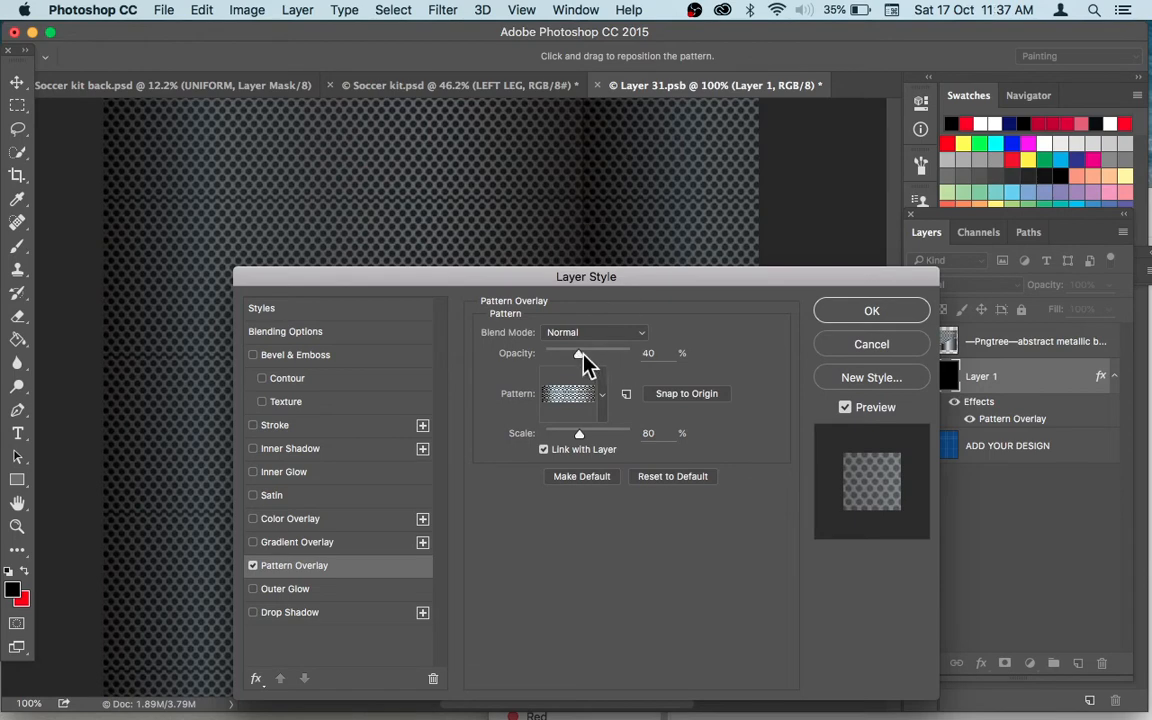
{"action": "left_click", "coordinate": [589, 437]}
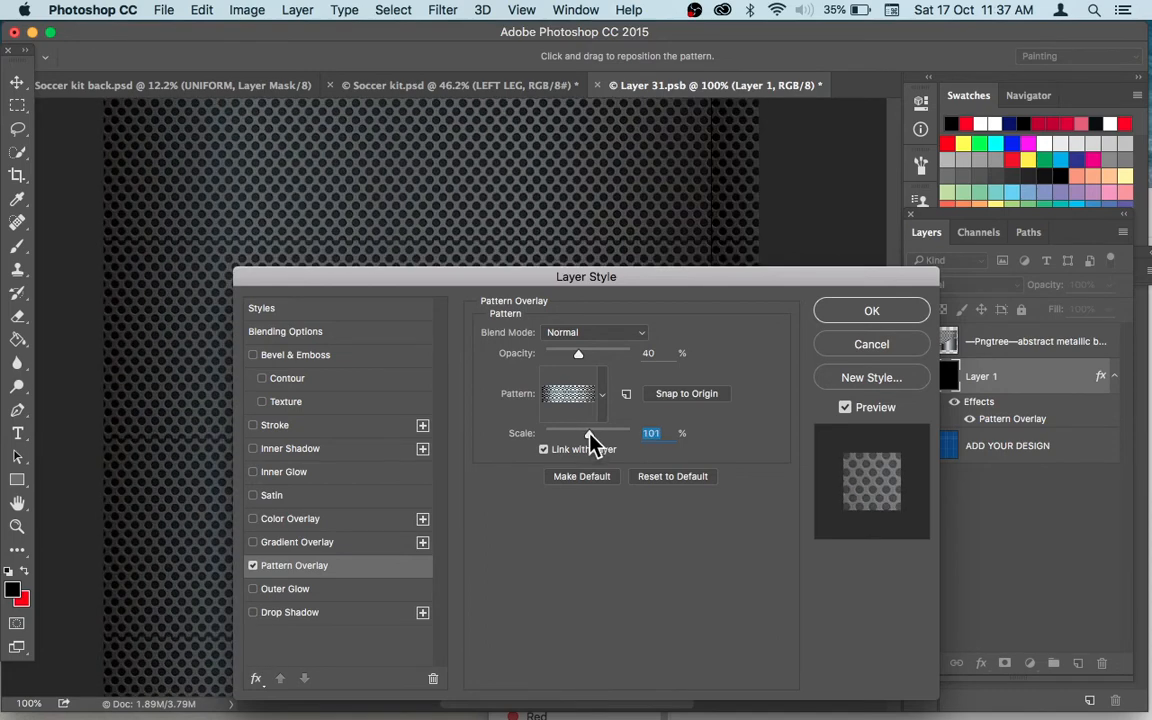
{"action": "left_click_drag", "start_coordinate": [589, 434], "coordinate": [590, 434]}
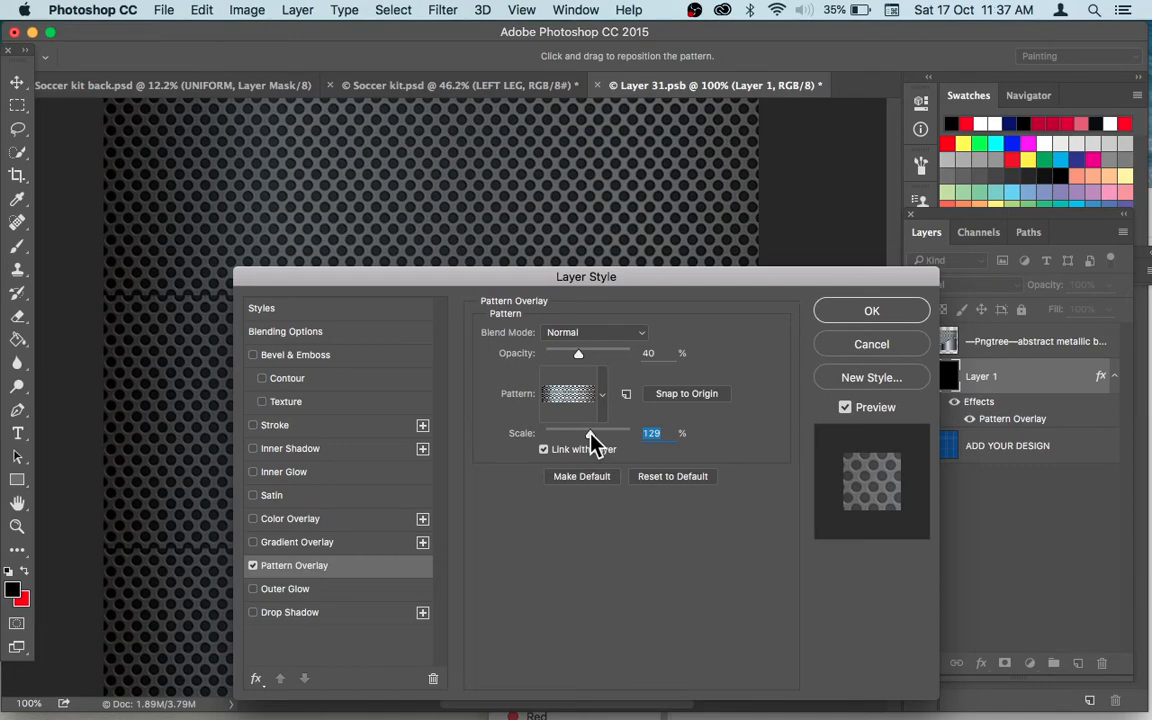
{"action": "left_click", "coordinate": [871, 312]}
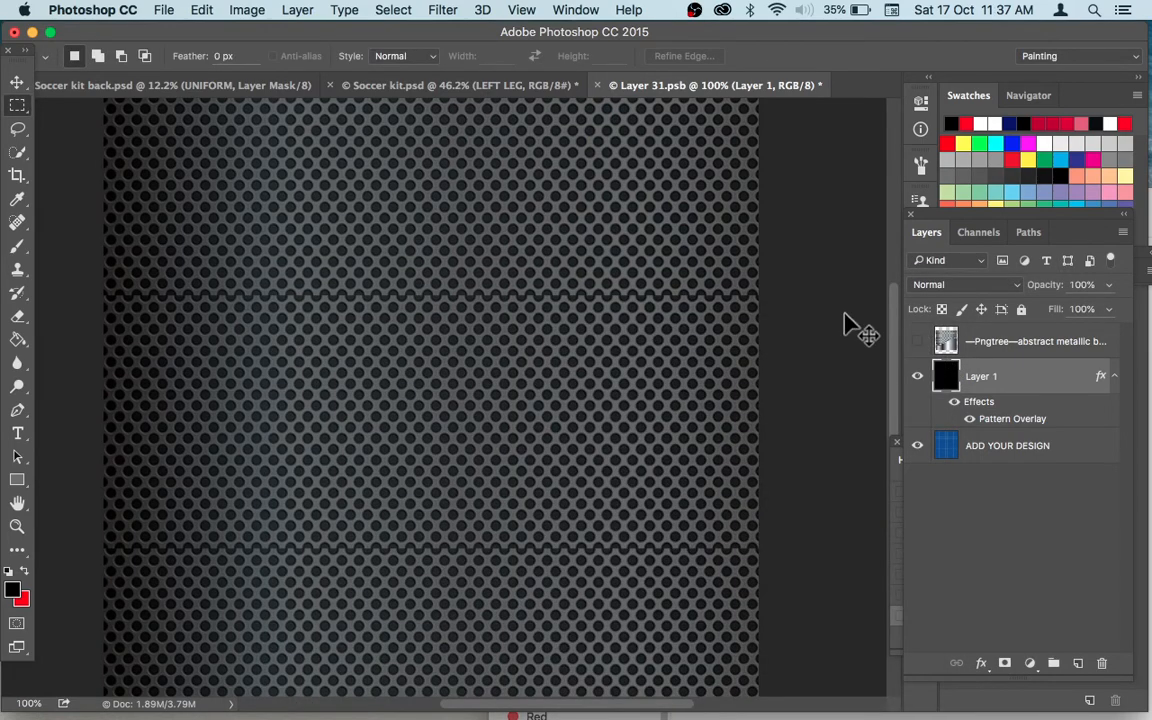
{"action": "key", "text": "super+0"}
{"action": "key", "text": "super+s"}
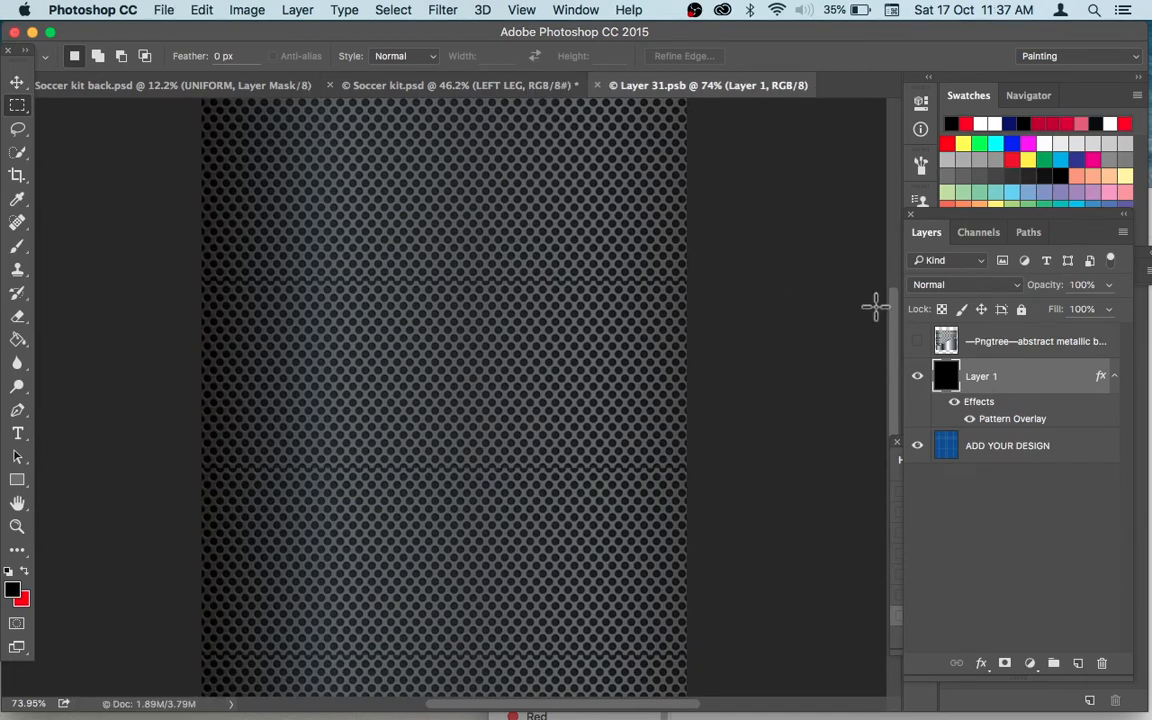
Copy Layer 1's layer style and open the RIGHT LEG smart object from Soccer kit.psd for editing.
{"action": "right_click", "coordinate": [1010, 386]}
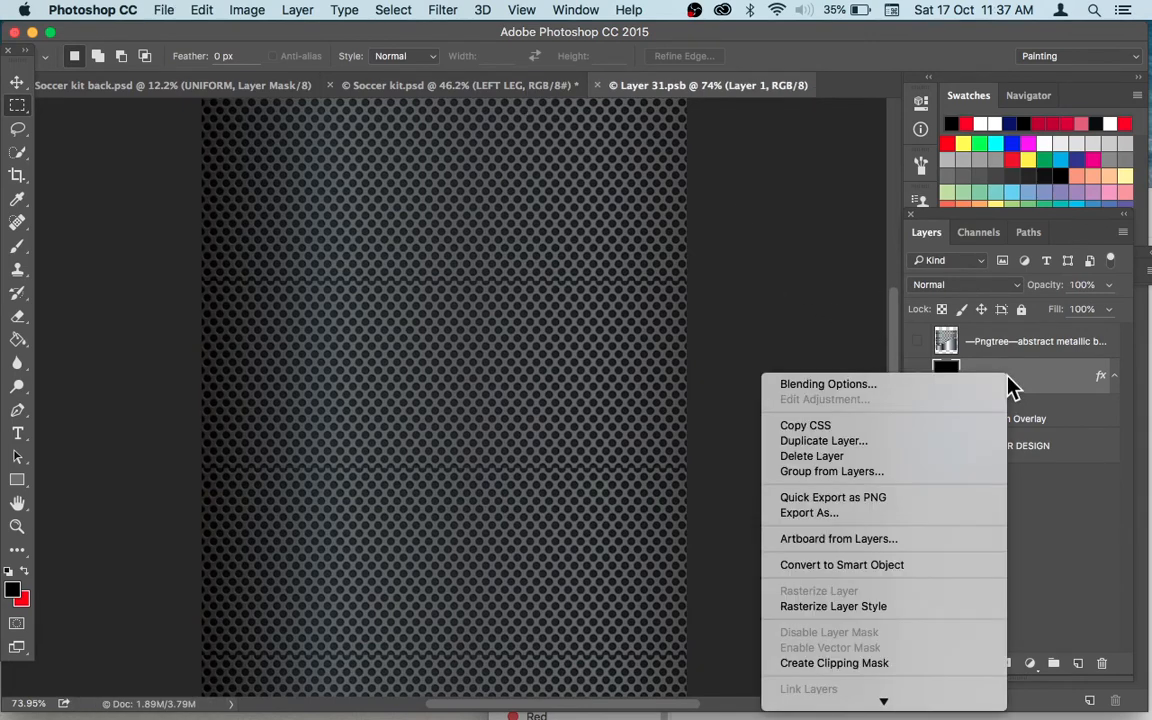
{"action": "scroll", "coordinate": [959, 610], "scroll_direction": "down", "scroll_amount": 5}
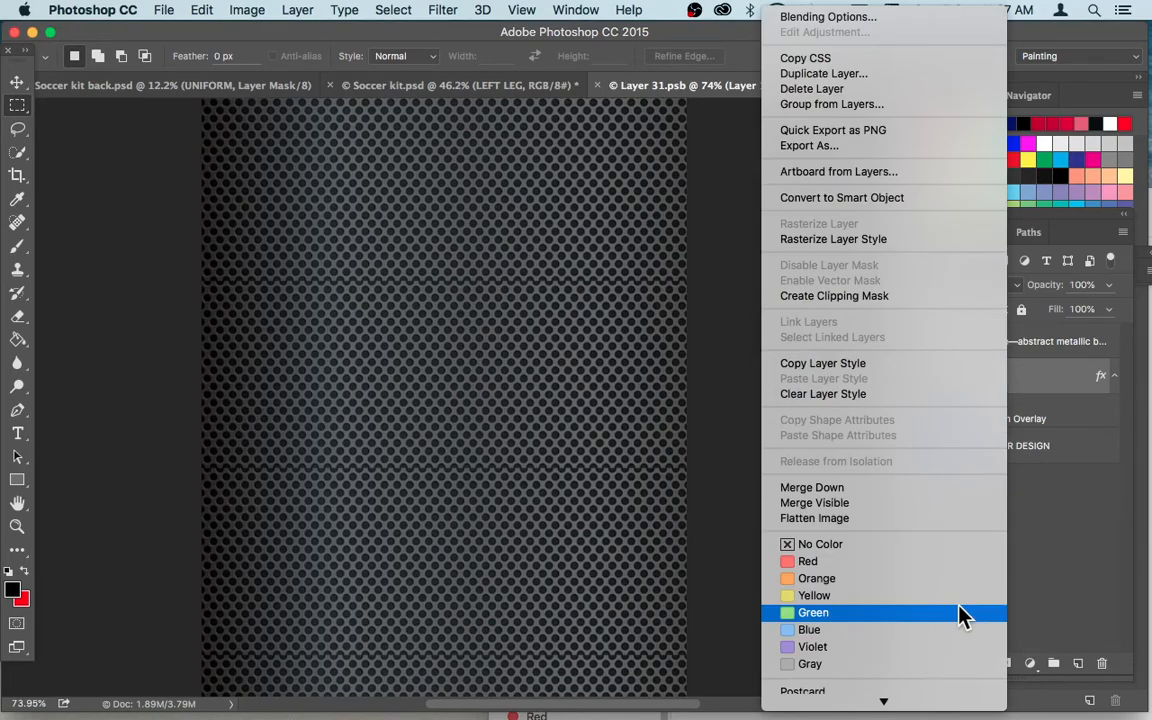
{"action": "left_click", "coordinate": [938, 378]}
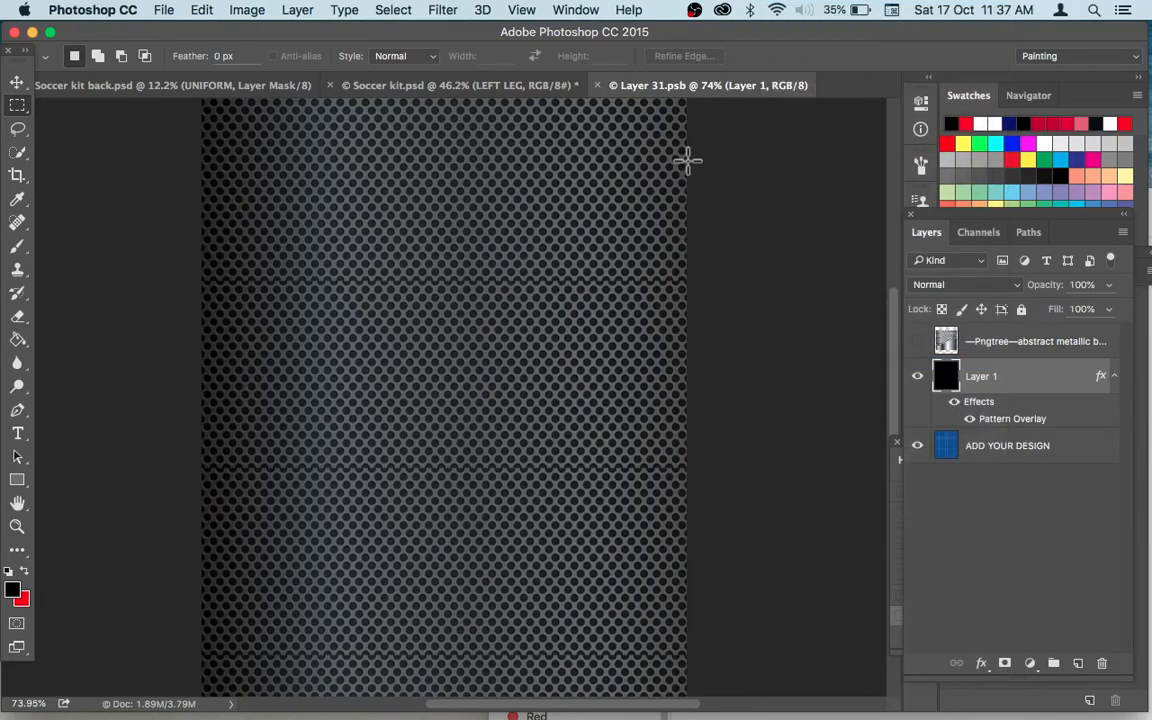
{"action": "left_click", "coordinate": [486, 88]}
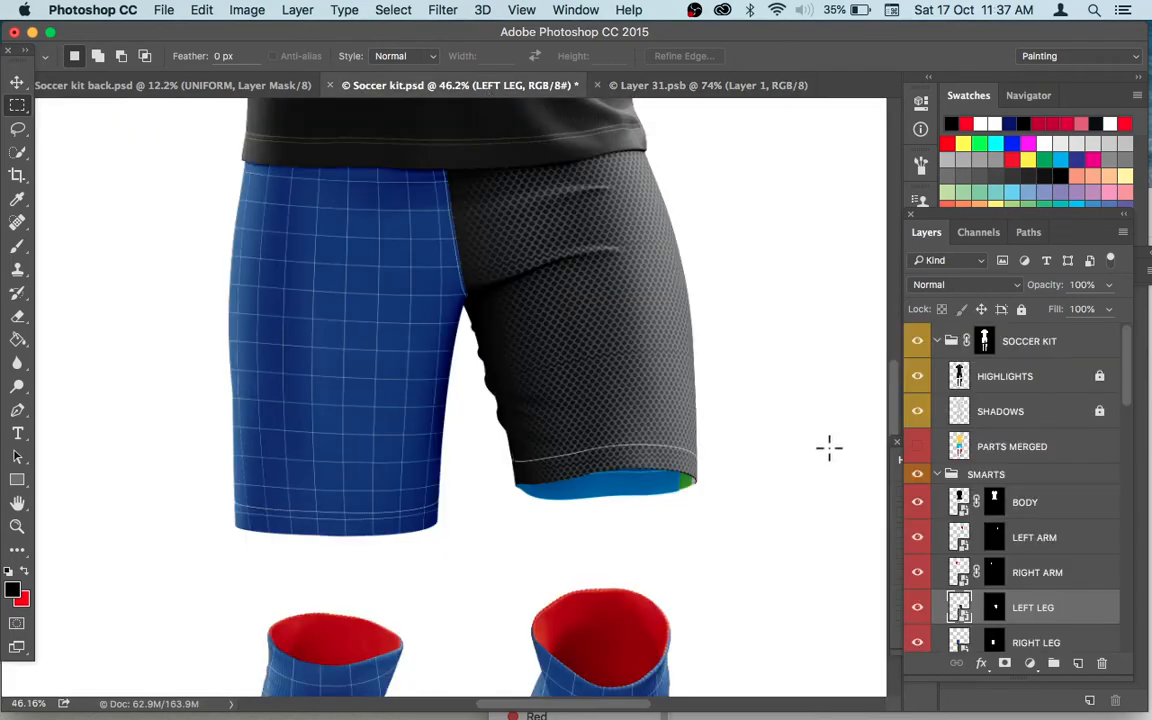
{"action": "left_click", "coordinate": [958, 640]}
{"action": "double_click", "coordinate": [958, 640]}
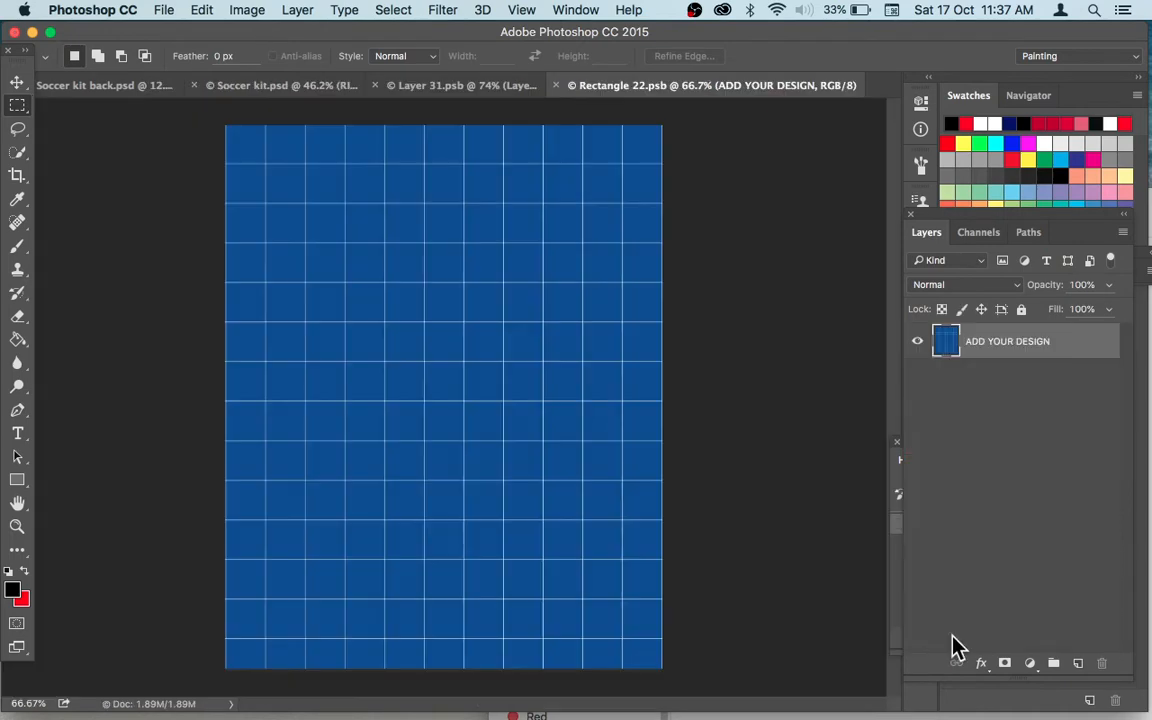
Add a new layer above ADD YOUR DESIGN in the right leg design and fill it with black.
{"action": "left_click", "coordinate": [1078, 663]}
{"action": "key", "text": "g"}
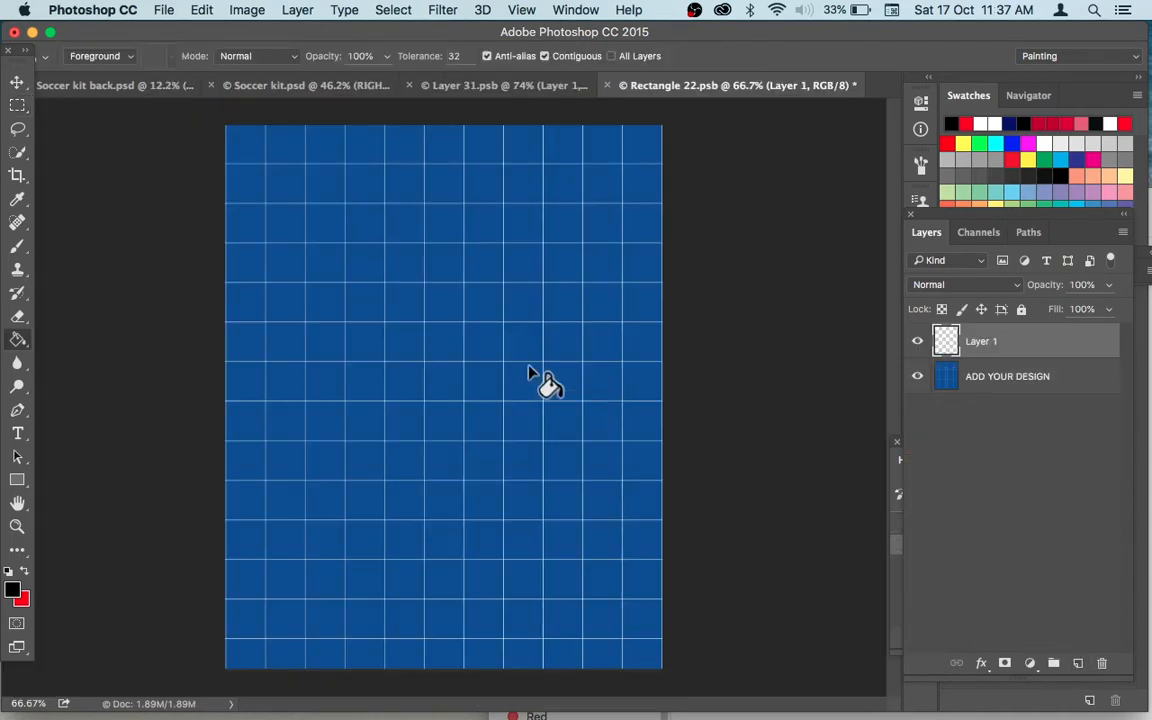
{"action": "left_click", "coordinate": [527, 374]}
Paste the copied pattern overlay style onto the black layer, then save and close the right leg smart object.
{"action": "right_click", "coordinate": [1018, 340]}
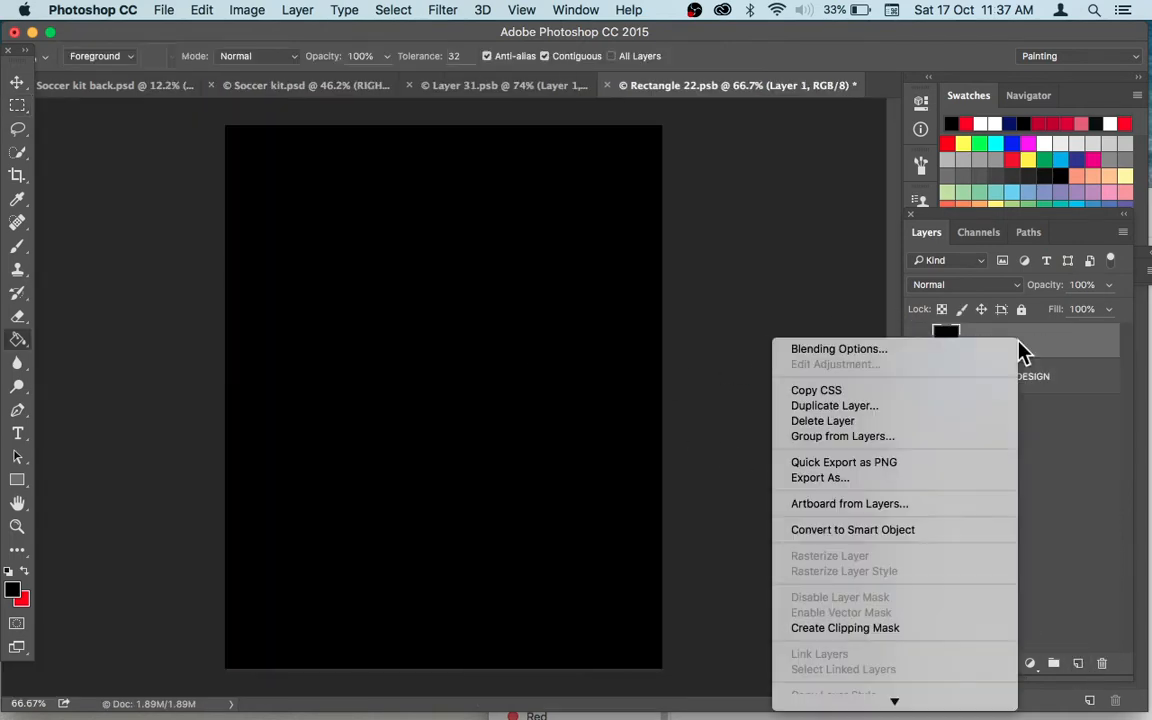
{"action": "scroll", "coordinate": [957, 560], "scroll_direction": "down", "scroll_amount": 5}
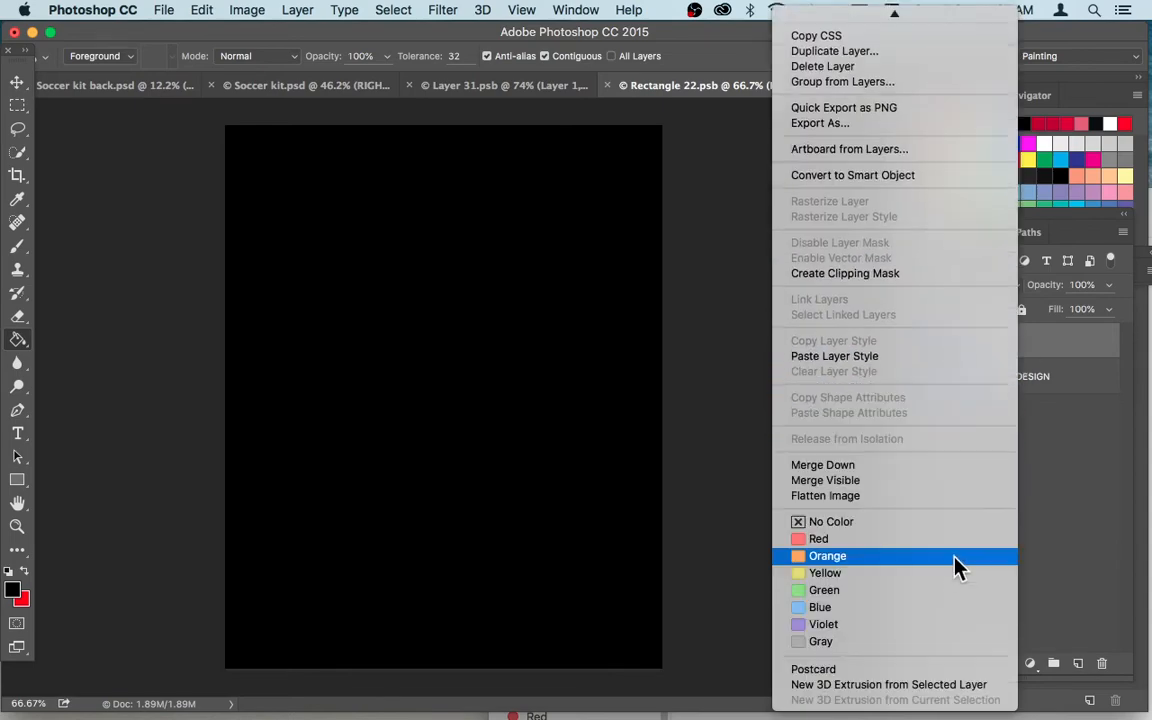
{"action": "left_click", "coordinate": [923, 364]}
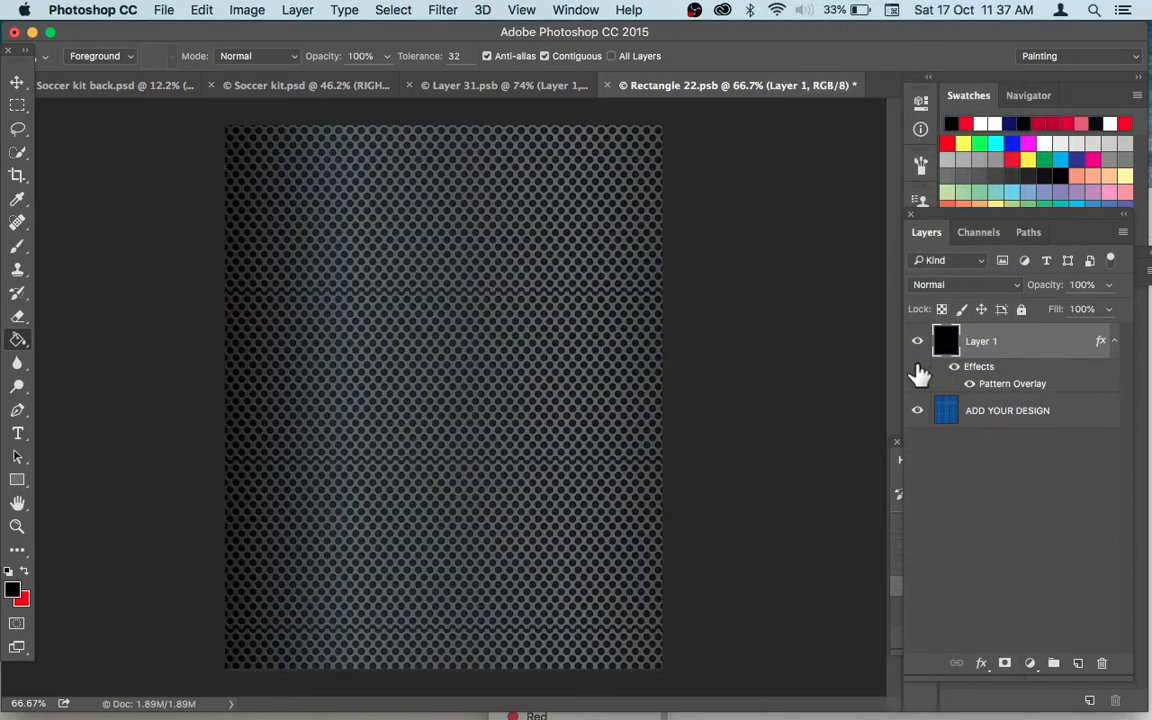
{"action": "key", "text": "super+s"}
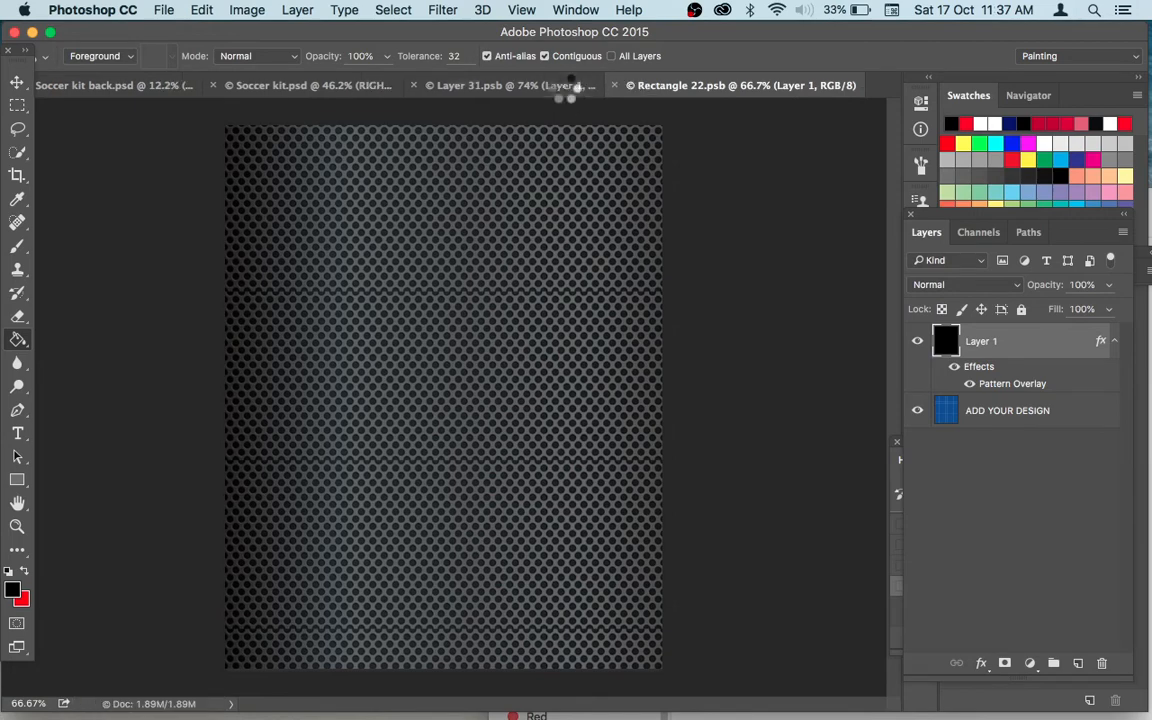
{"action": "left_click", "coordinate": [614, 85]}
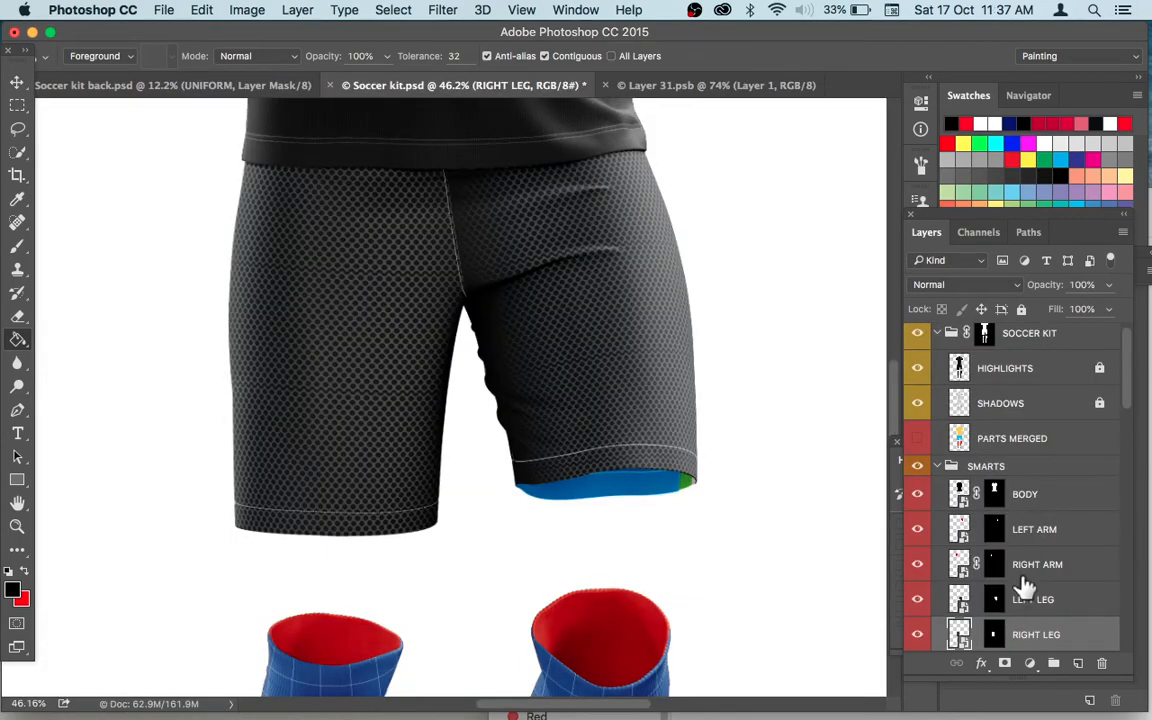
Recolour the blue SHORTS fill layer, the inside of the left leg opening, to light grey dcdddd.
{"action": "key", "text": "q"}
{"action": "key", "text": "v"}
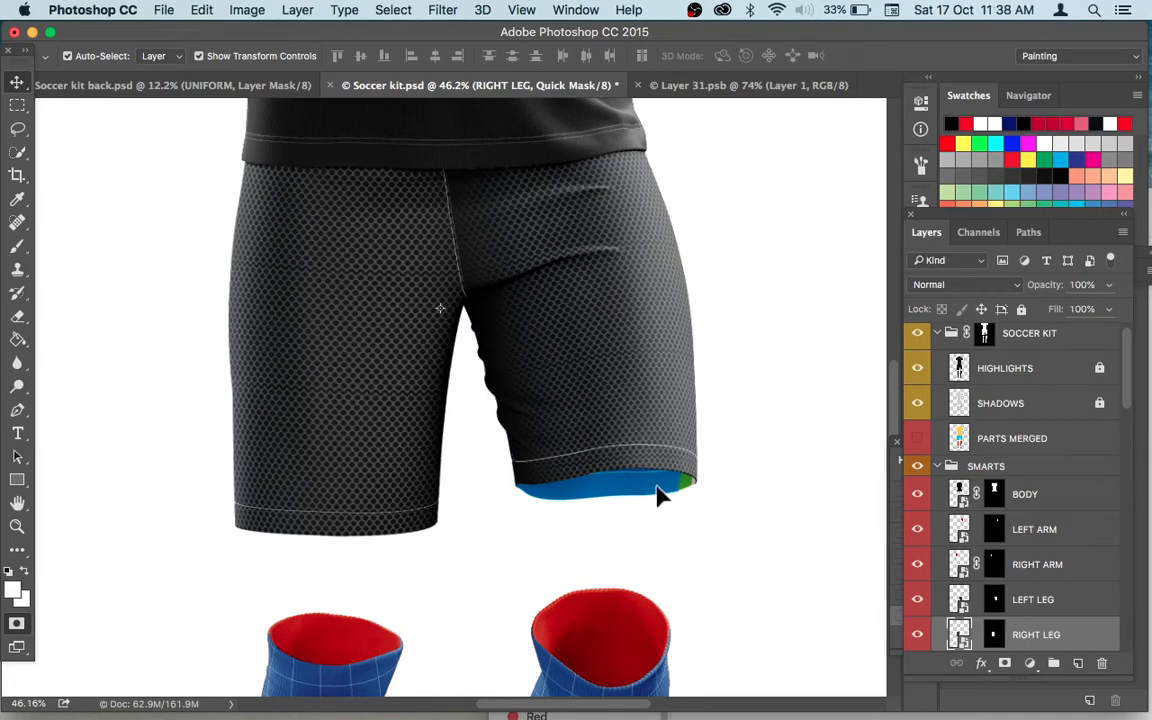
{"action": "left_click", "coordinate": [18, 624]}
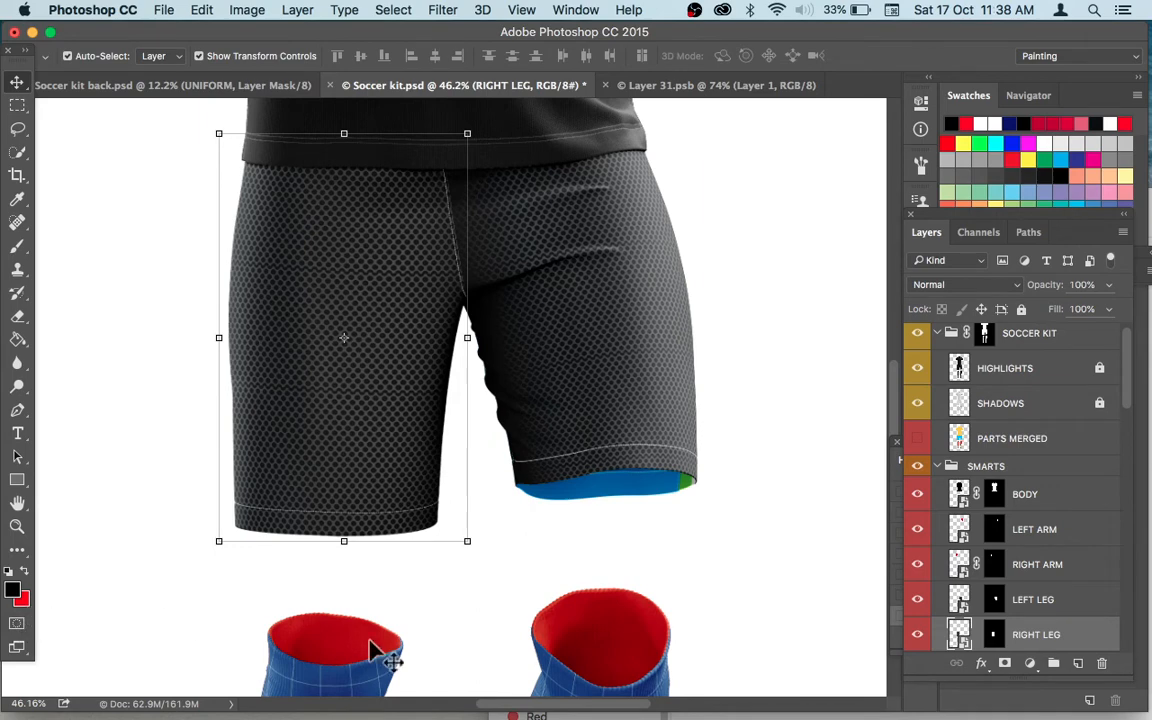
{"action": "left_click", "coordinate": [617, 485]}
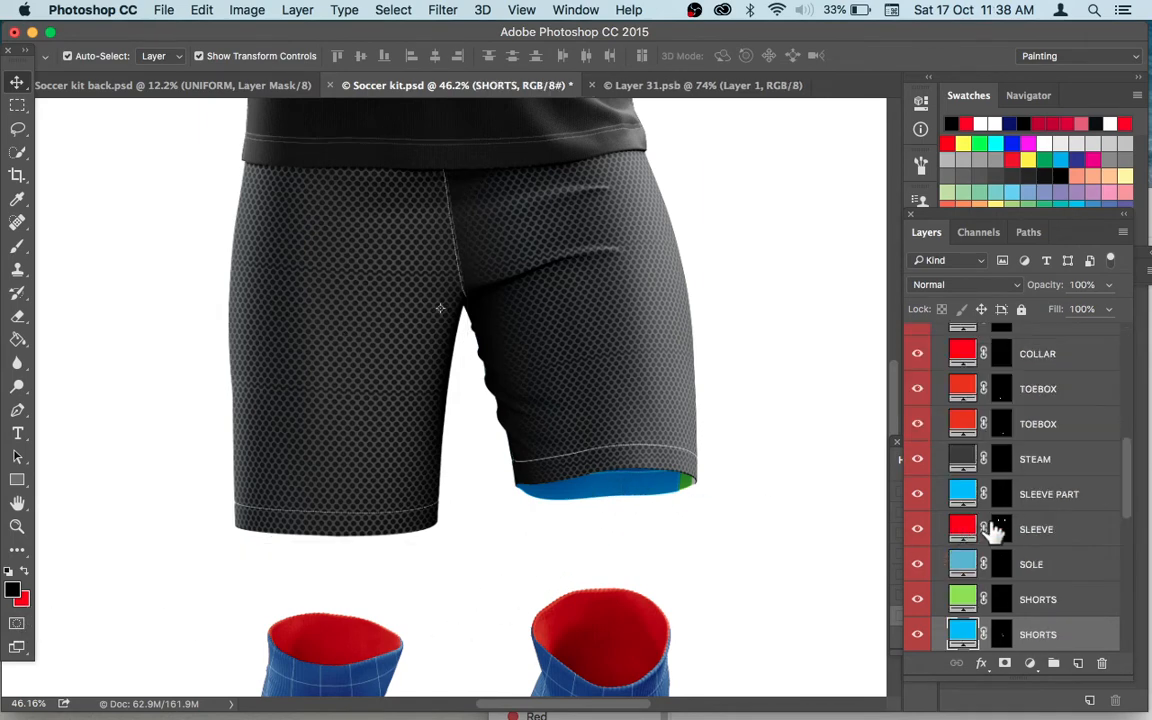
{"action": "double_click", "coordinate": [962, 634]}
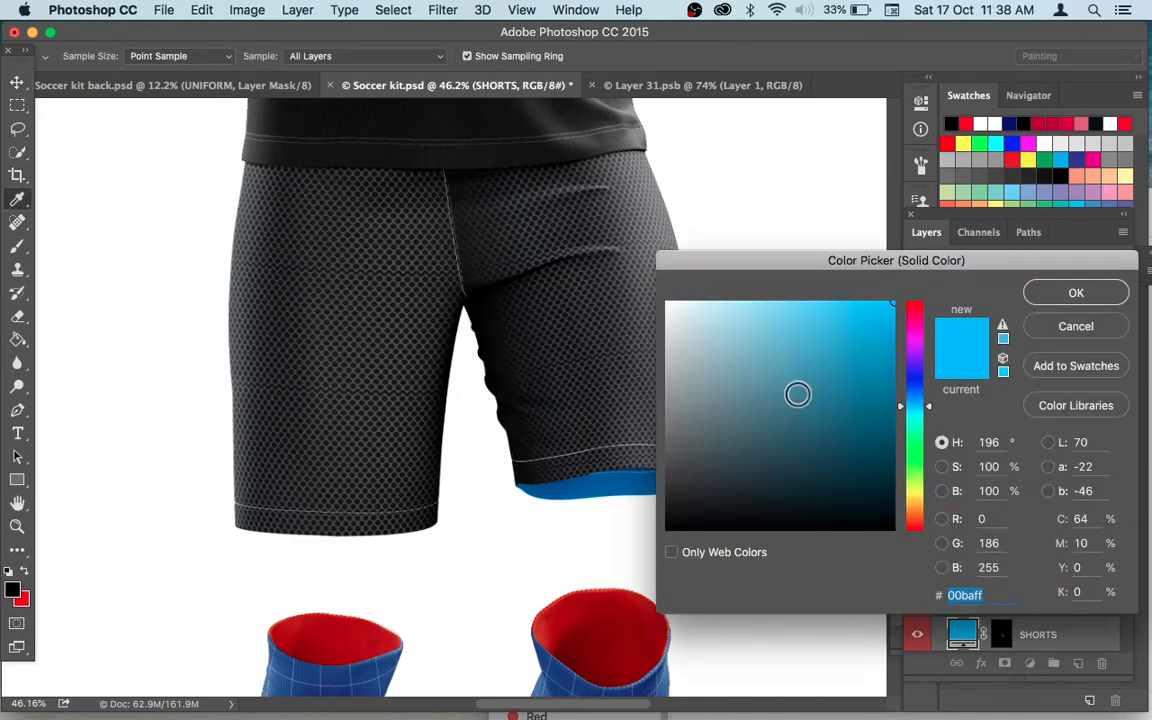
{"action": "left_click", "coordinate": [665, 351]}
{"action": "left_click_drag", "start_coordinate": [665, 351], "coordinate": [665, 331]}
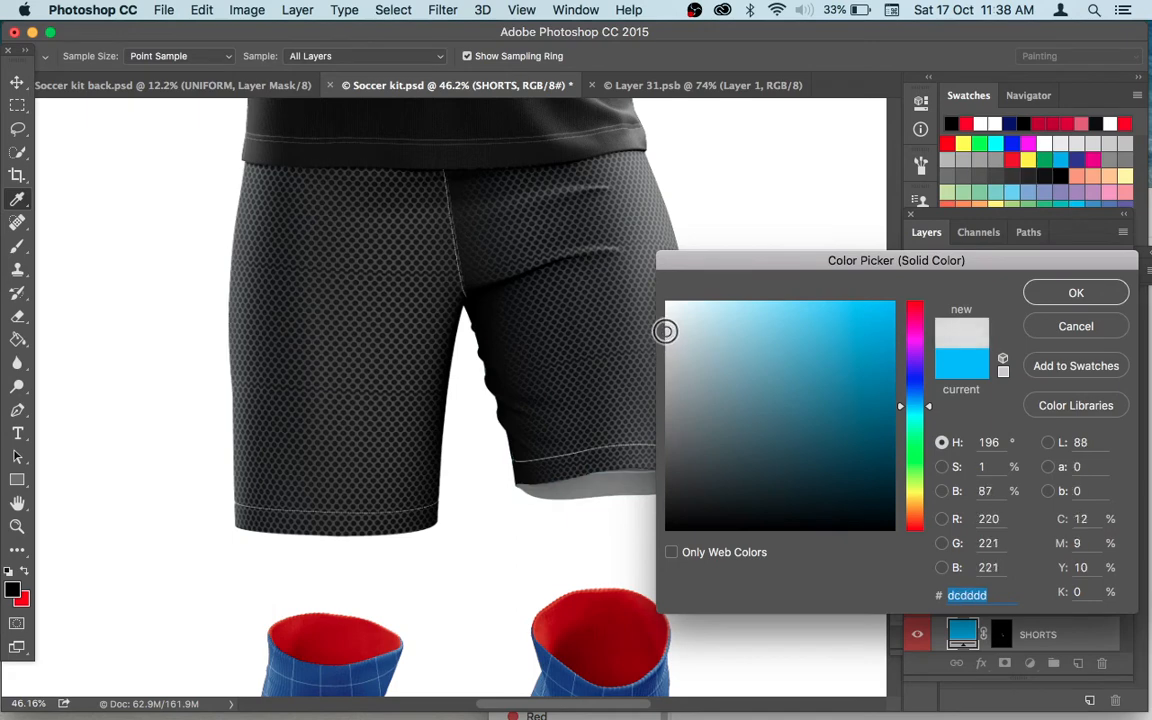
{"action": "left_click", "coordinate": [1075, 293]}
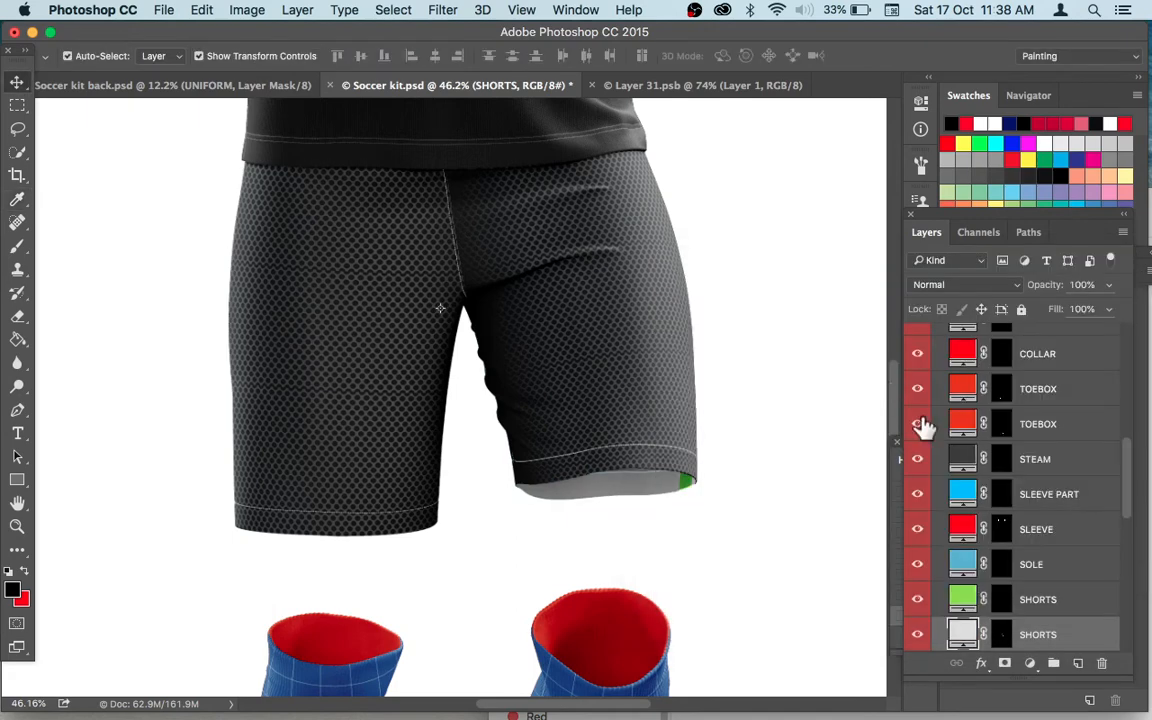
Recolour the green SHORTS fill layer, the small patch inside the leg opening, to light grey dedede.
{"action": "left_click", "coordinate": [960, 600]}
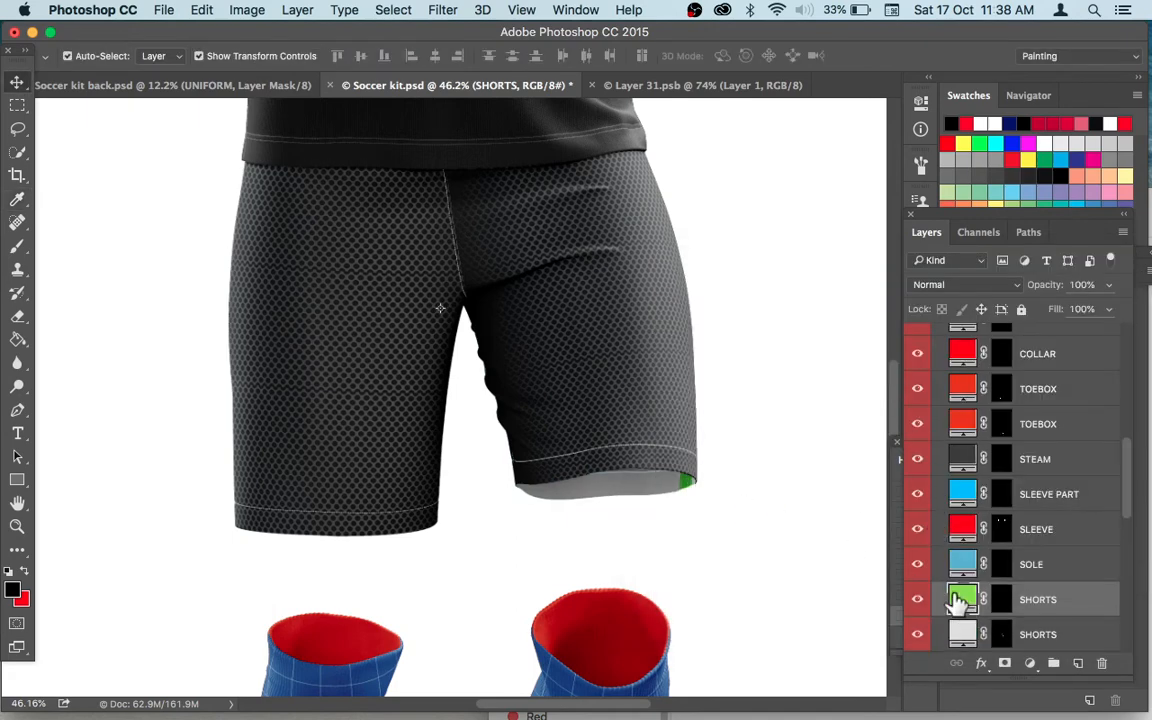
{"action": "left_click", "coordinate": [663, 346]}
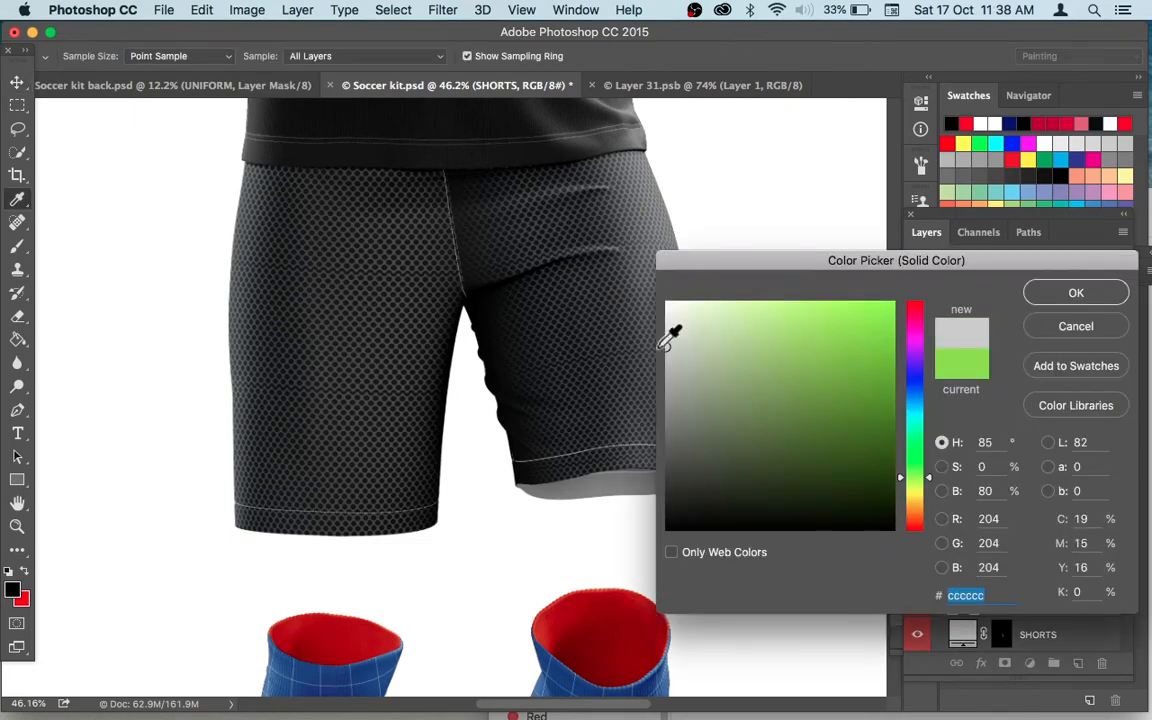
{"action": "left_click_drag", "start_coordinate": [779, 270], "coordinate": [855, 225]}
{"action": "left_click_drag", "start_coordinate": [759, 317], "coordinate": [738, 288]}
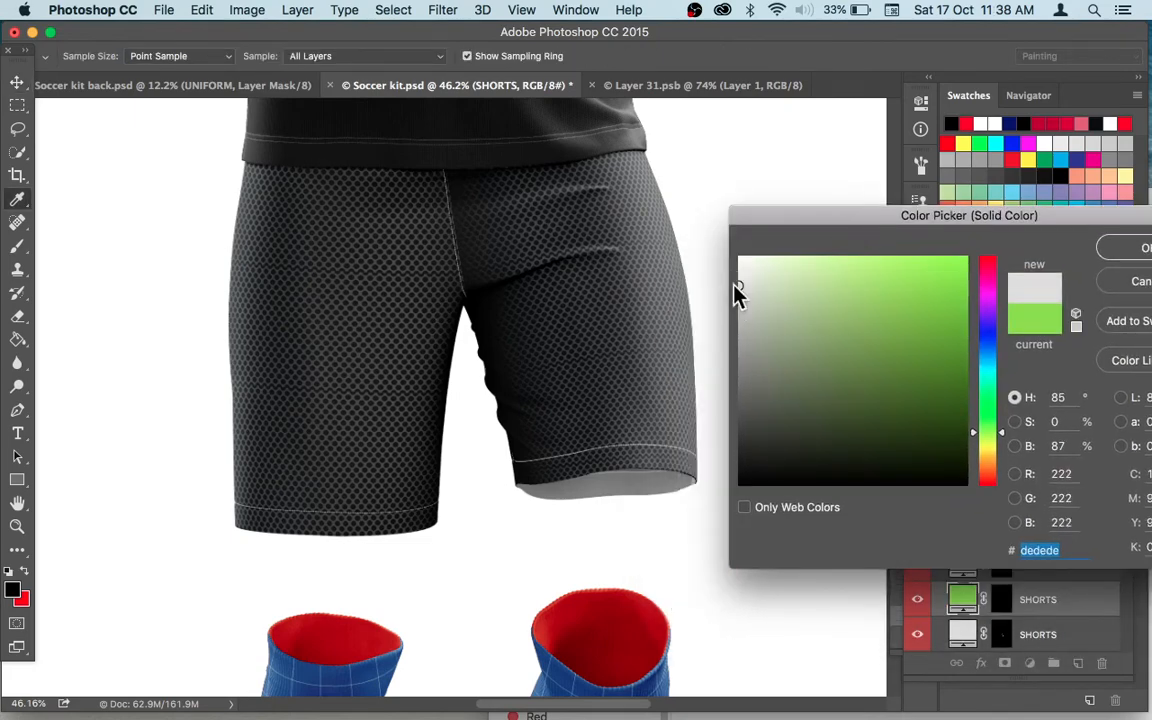
{"action": "left_click", "coordinate": [1146, 252]}
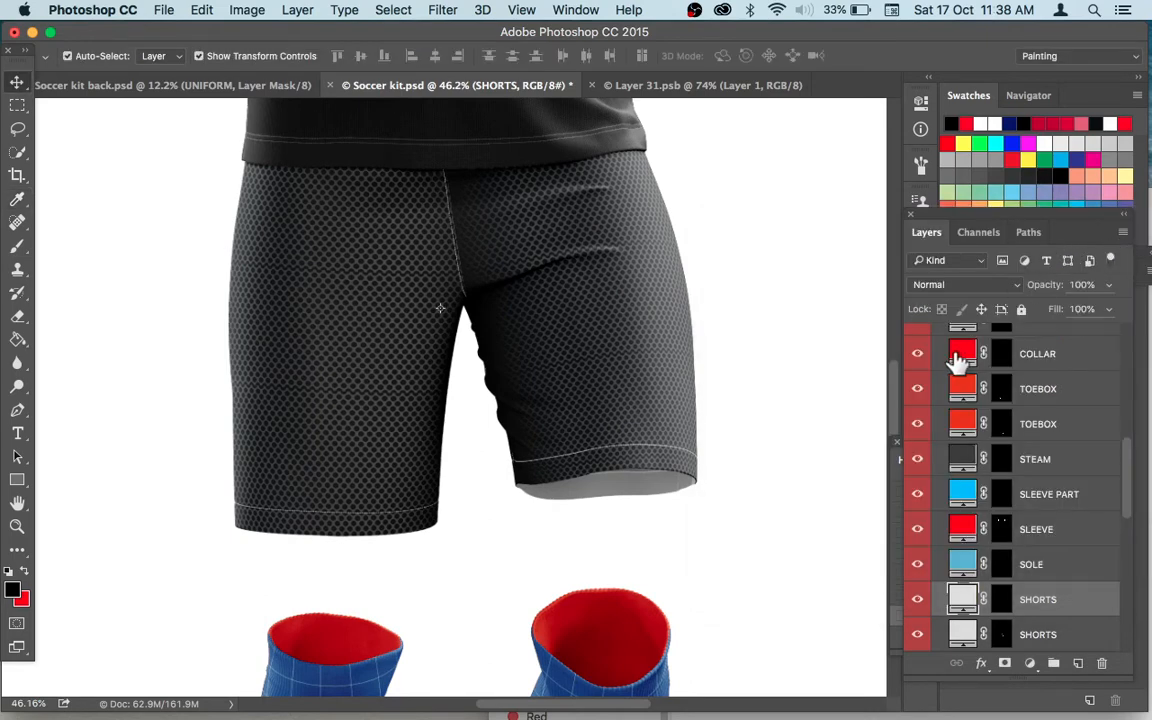
Show the two hidden blue SHORTS fill layers and recolour both to black.
{"action": "scroll", "coordinate": [1055, 613], "scroll_direction": "down", "scroll_amount": 2}
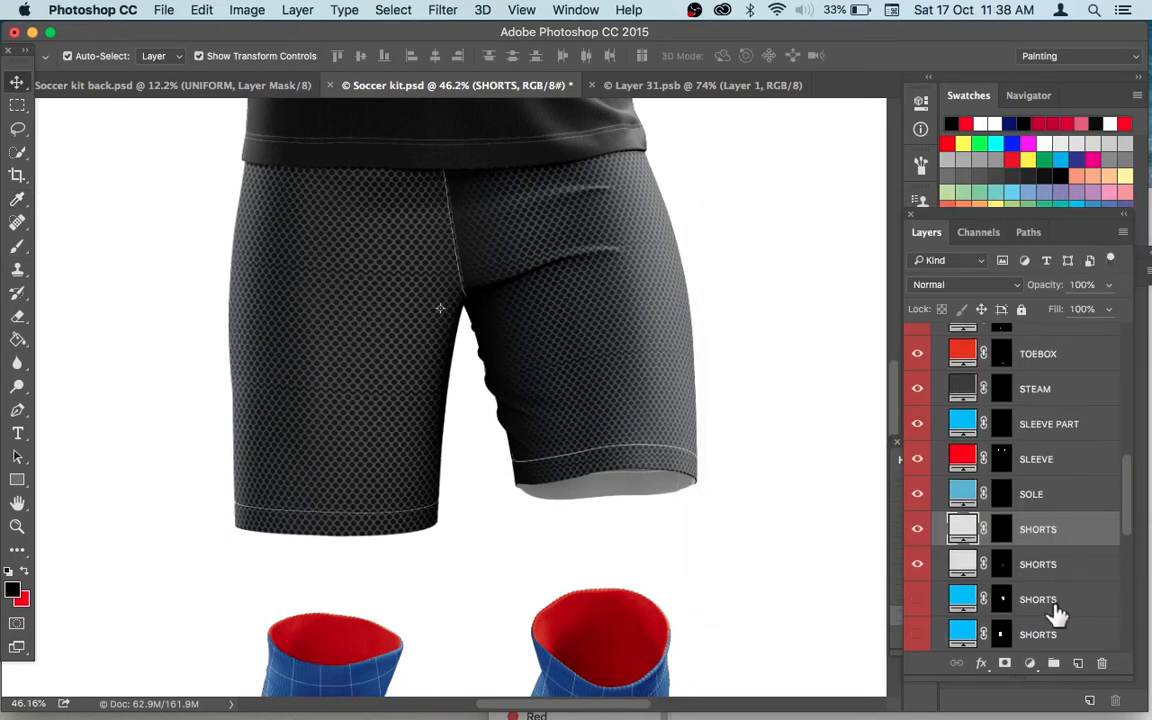
{"action": "scroll", "coordinate": [1052, 612], "scroll_direction": "down", "scroll_amount": 3}
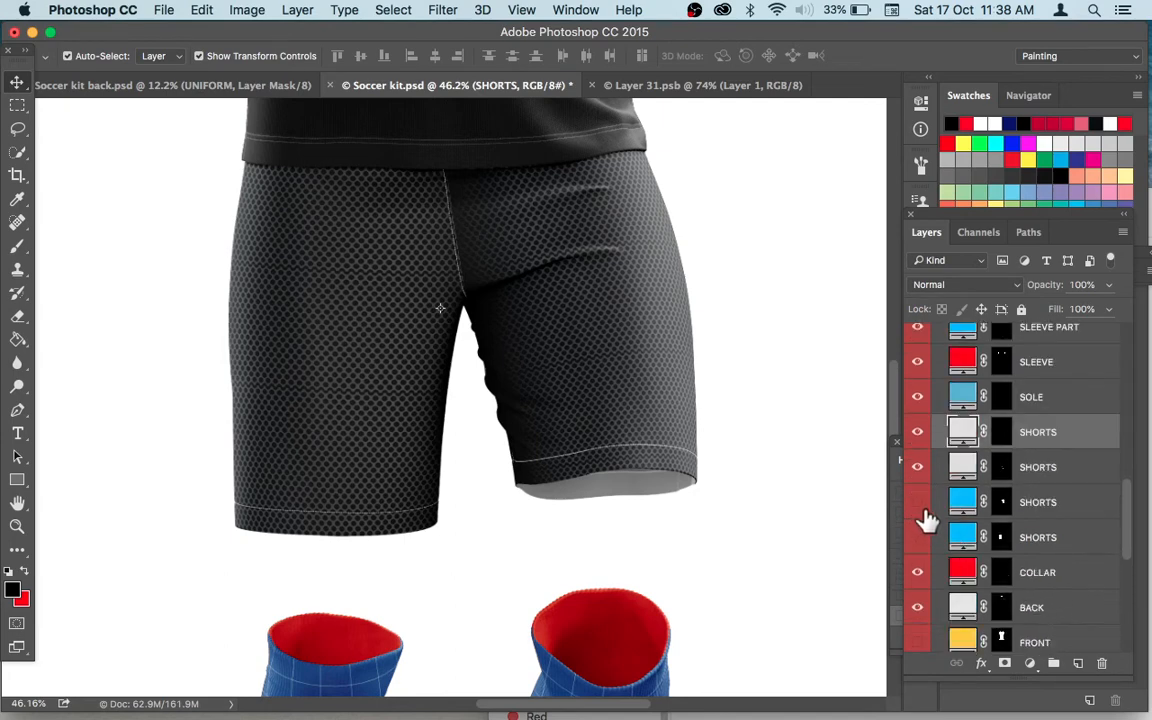
{"action": "left_click", "coordinate": [921, 502]}
{"action": "left_click", "coordinate": [918, 537]}
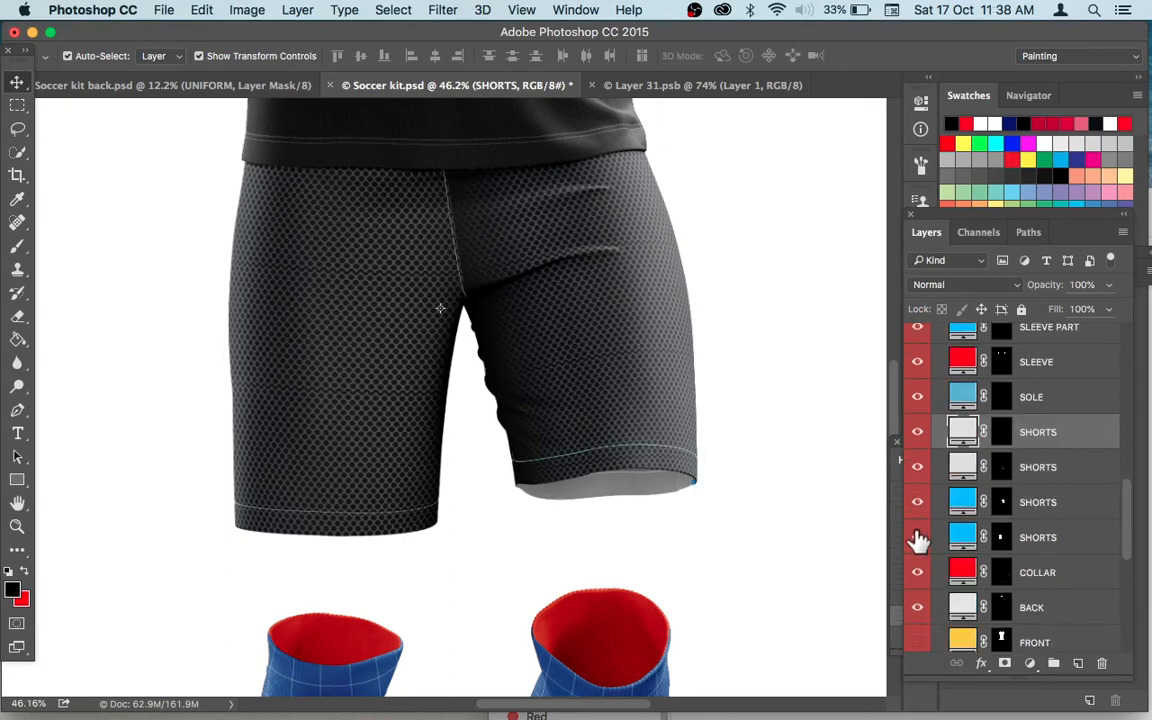
{"action": "double_click", "coordinate": [962, 502]}
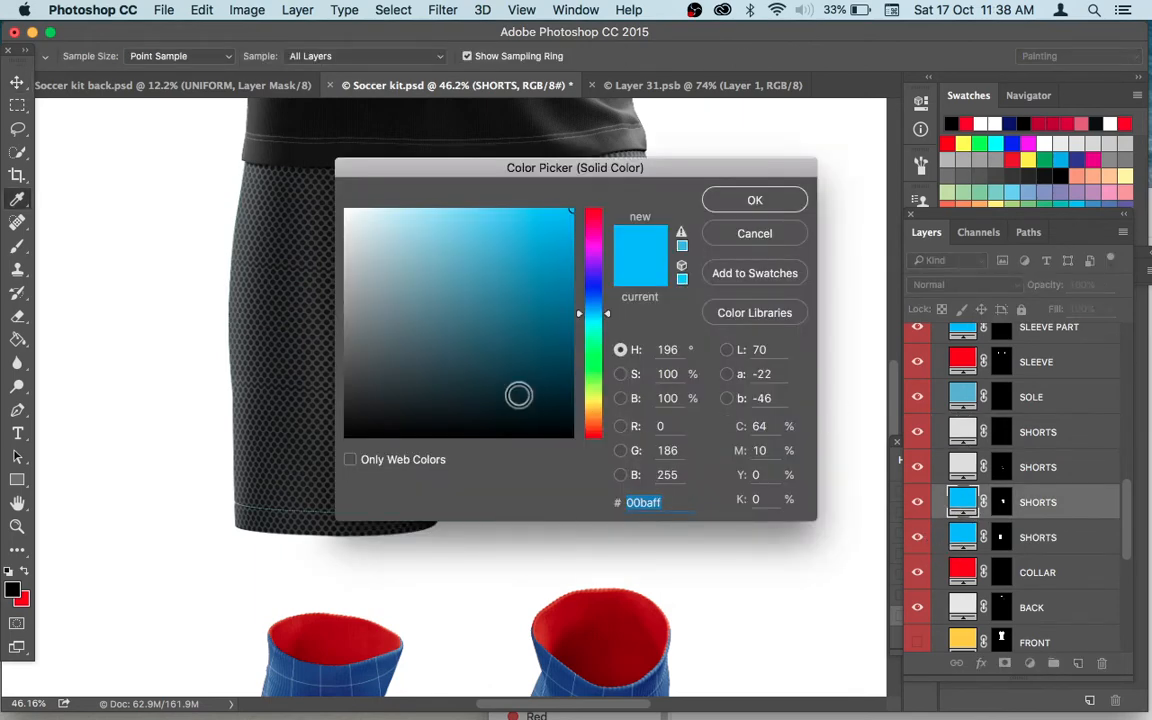
{"action": "left_click_drag", "start_coordinate": [518, 395], "coordinate": [345, 437]}
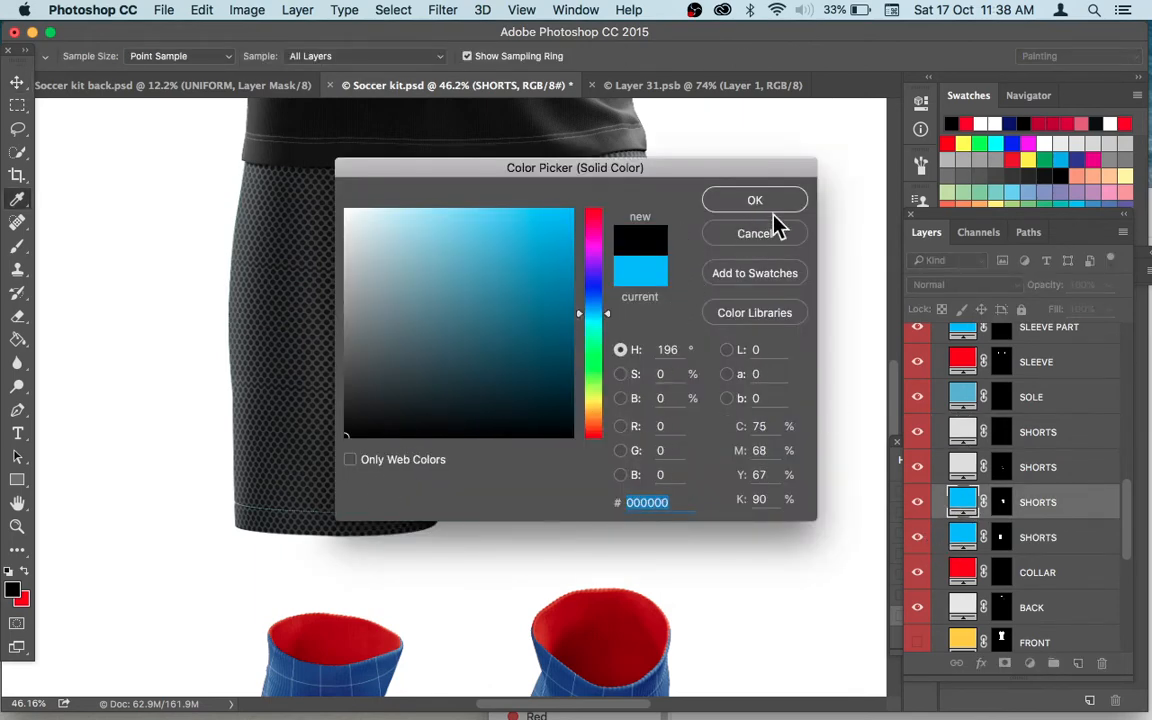
{"action": "left_click", "coordinate": [760, 204]}
{"action": "double_click", "coordinate": [962, 537]}
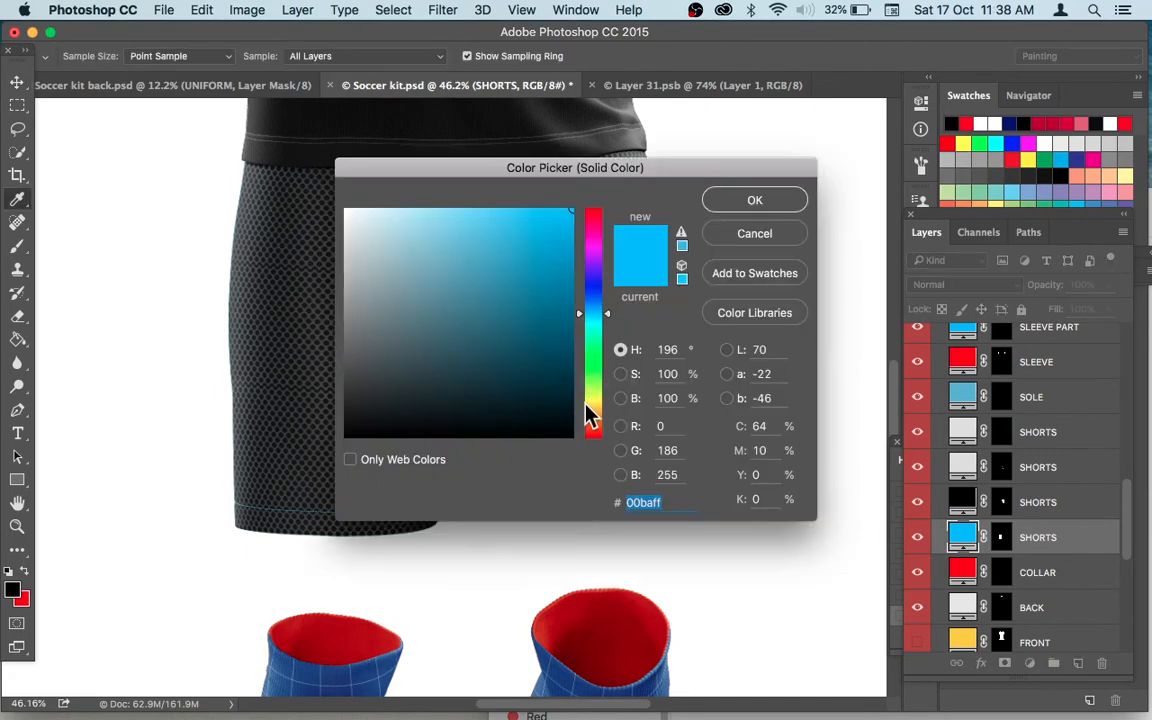
{"action": "left_click", "coordinate": [245, 480]}
{"action": "left_click", "coordinate": [774, 208]}
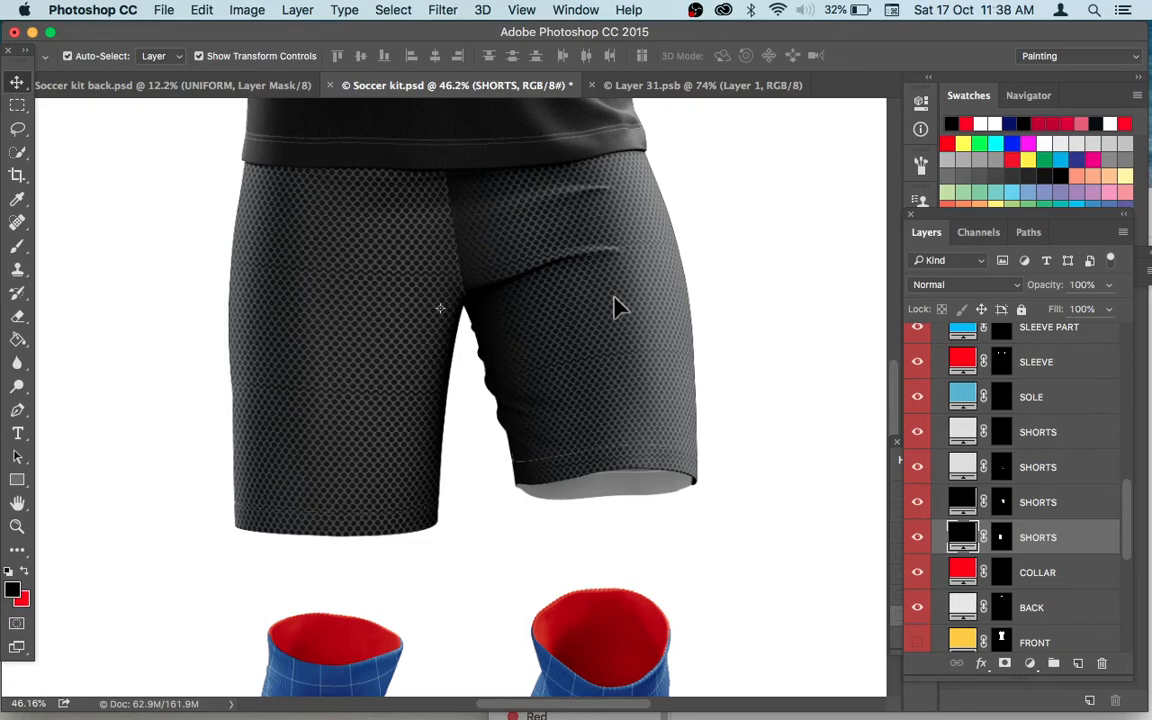
Select the right-hand blue sock in the mockup and open its SOCKS smart object for editing.
{"action": "key", "text": "super+0"}
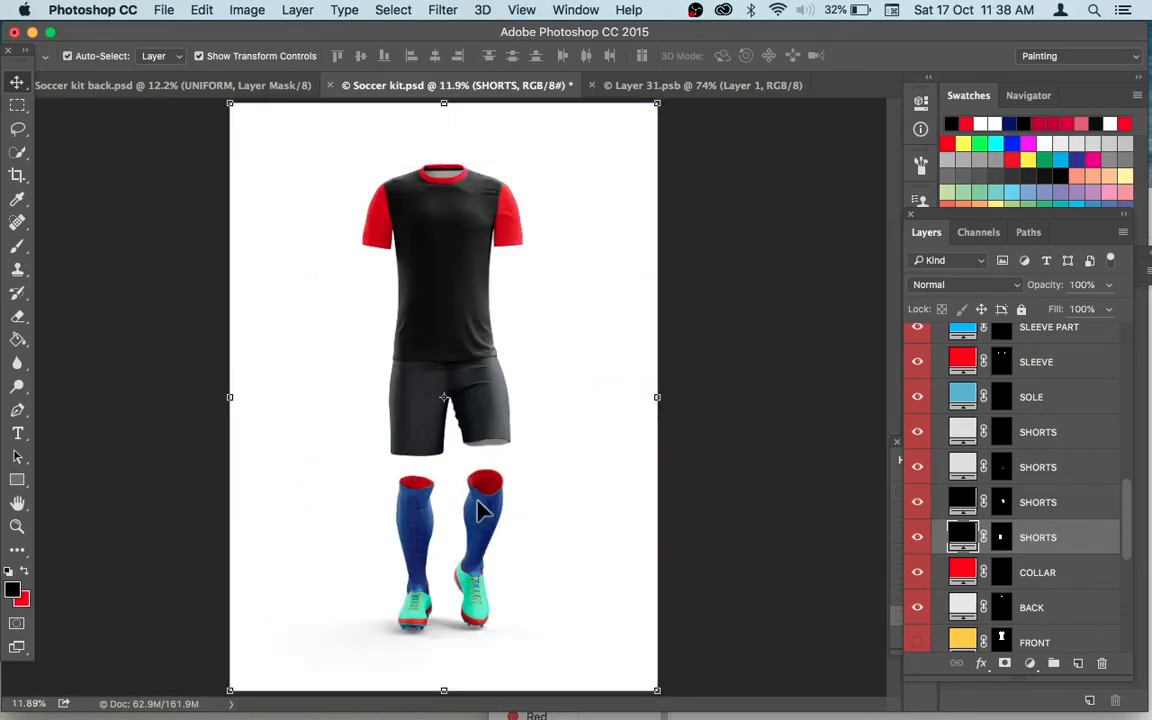
{"action": "left_click", "coordinate": [478, 500], "text": "super"}
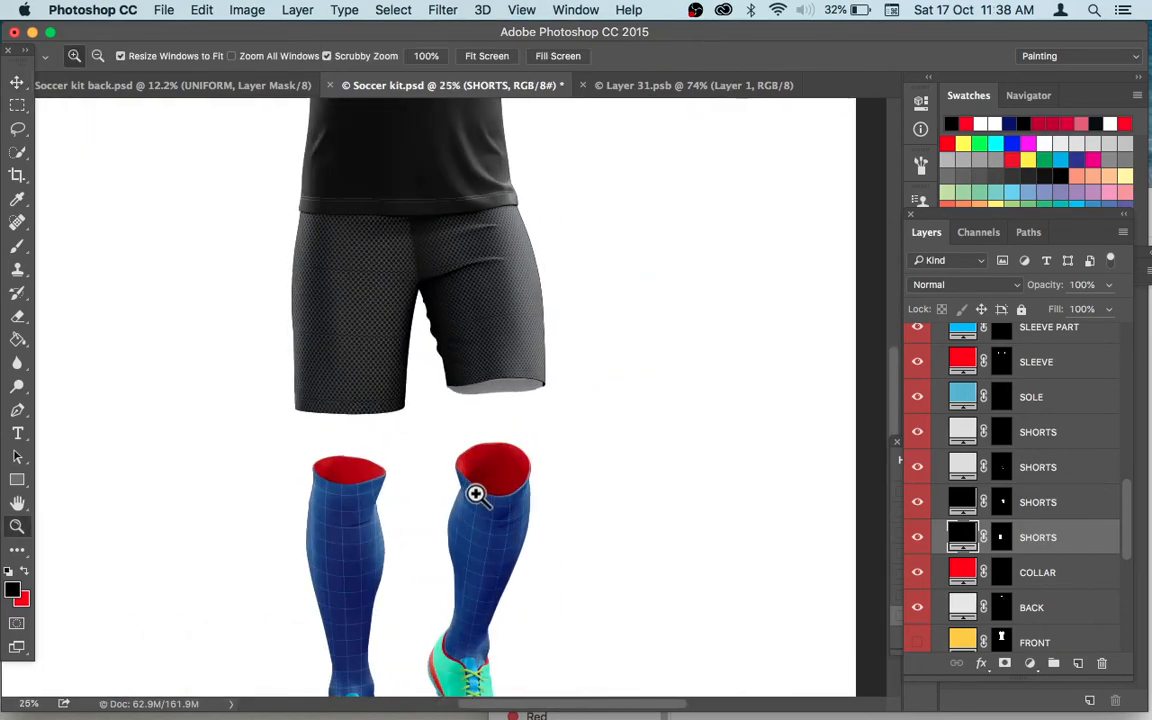
{"action": "left_click", "coordinate": [486, 535]}
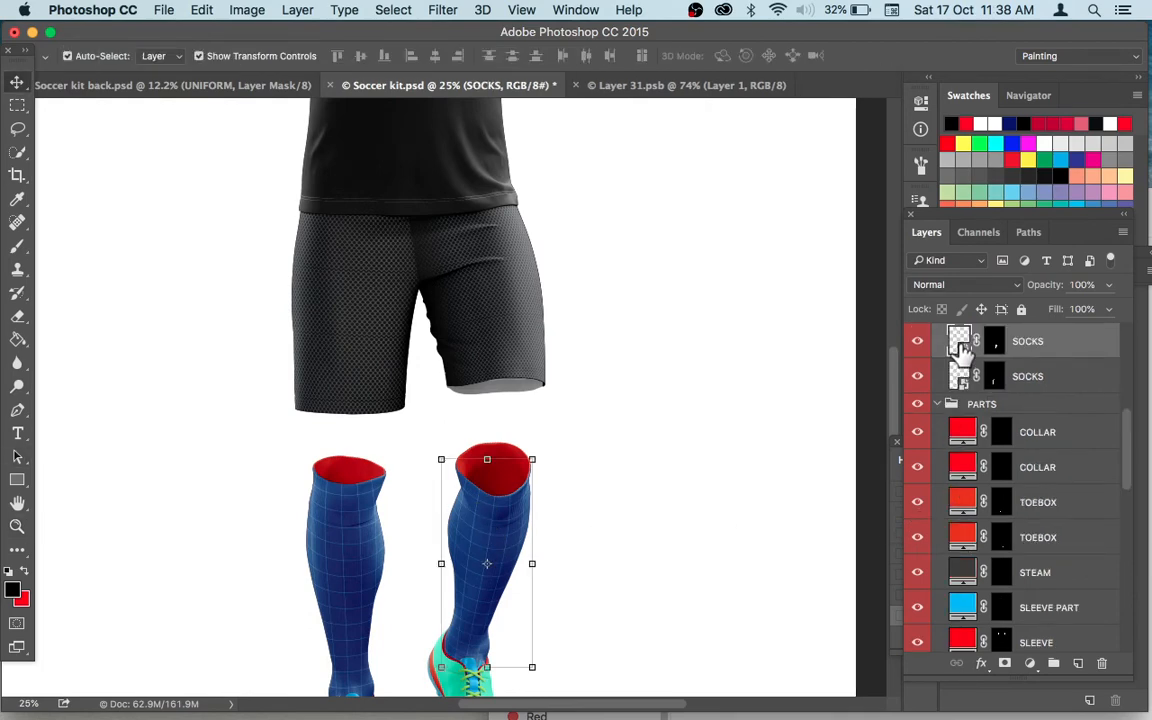
{"action": "double_click", "coordinate": [960, 345]}
Add a black-filled layer above ADD YOUR DESIGN in the sock design, then save and close the smart object.
{"action": "left_click", "coordinate": [1077, 664]}
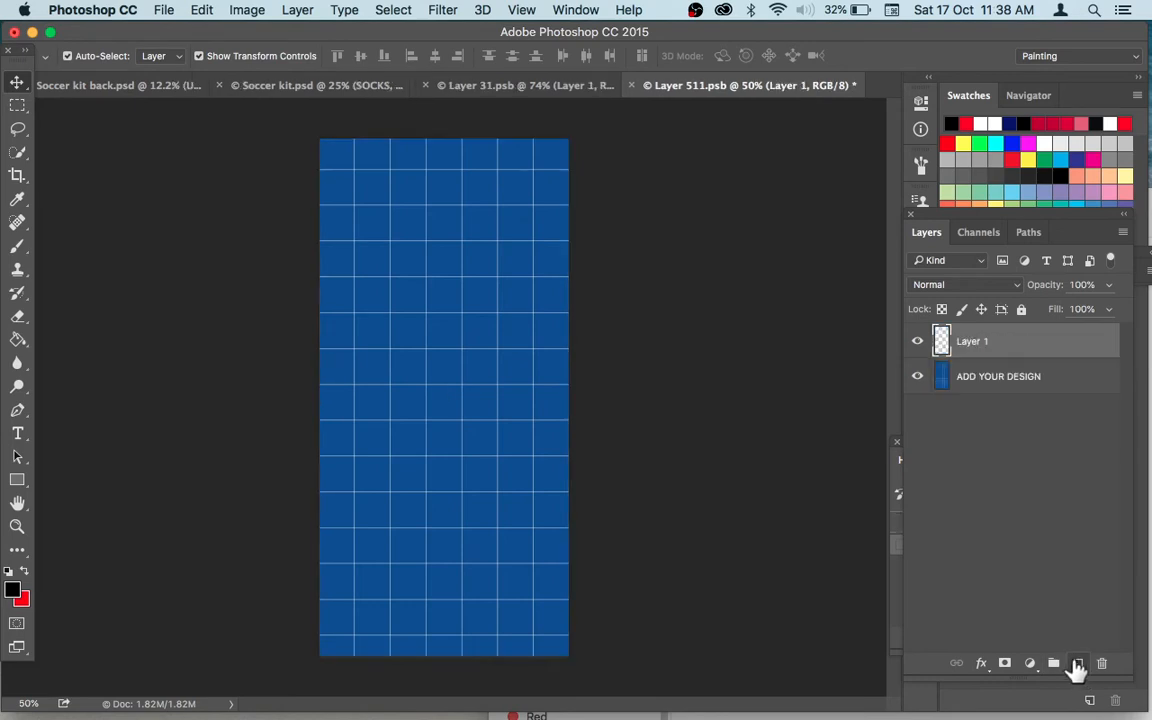
{"action": "key", "text": "g"}
{"action": "left_click", "coordinate": [442, 375]}
{"action": "key", "text": "super+s"}
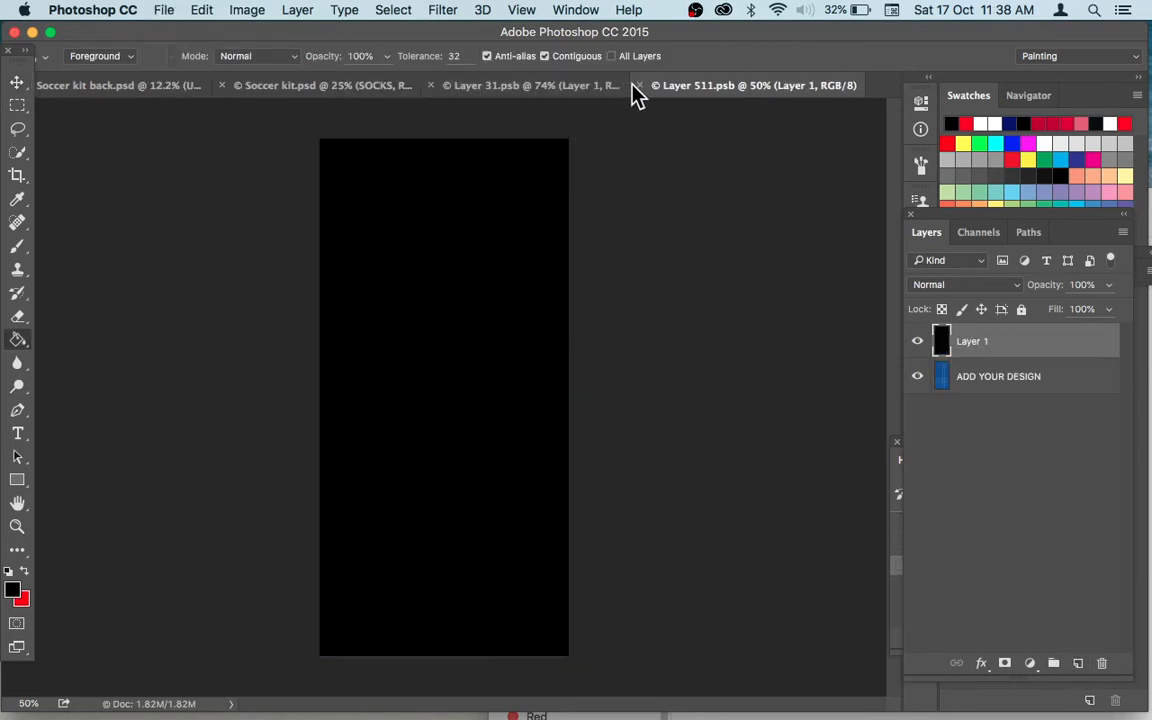
{"action": "left_click", "coordinate": [640, 85]}
Cover the other SOCKS smart object's design with a new black-filled layer, then save and close it.
{"action": "scroll", "coordinate": [951, 597], "scroll_direction": "down", "scroll_amount": 3}
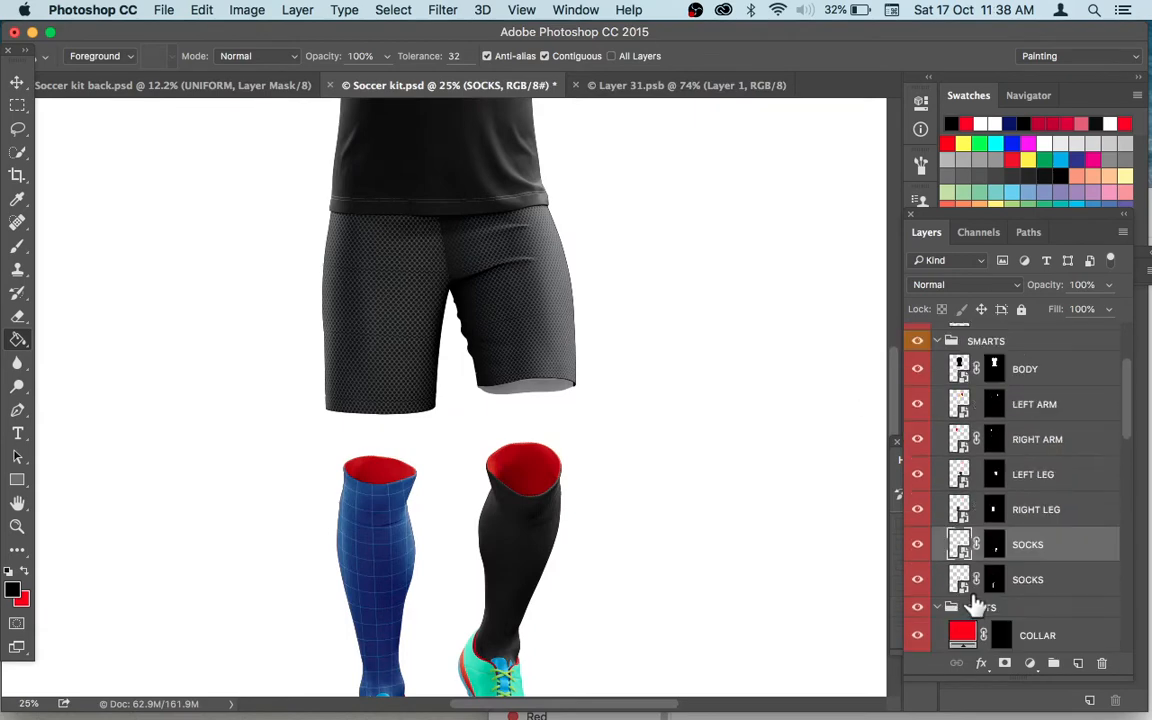
{"action": "double_click", "coordinate": [958, 580]}
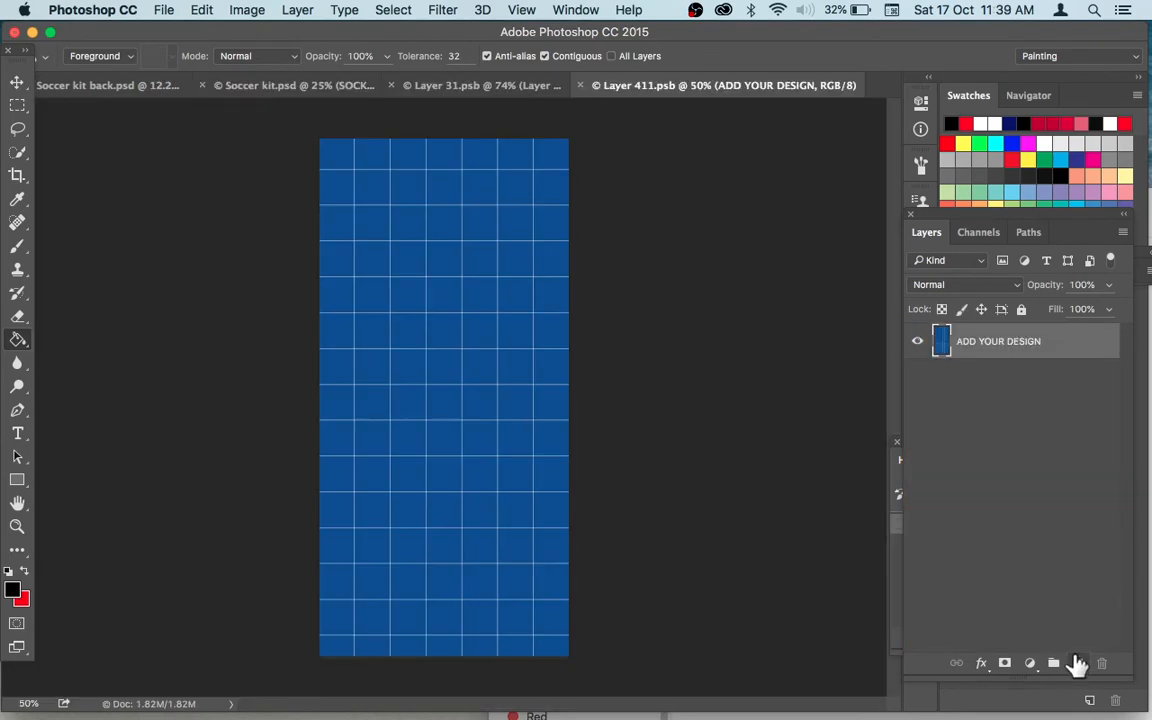
{"action": "left_click", "coordinate": [1077, 663]}
{"action": "left_click", "coordinate": [452, 391]}
{"action": "key", "text": "super+s"}
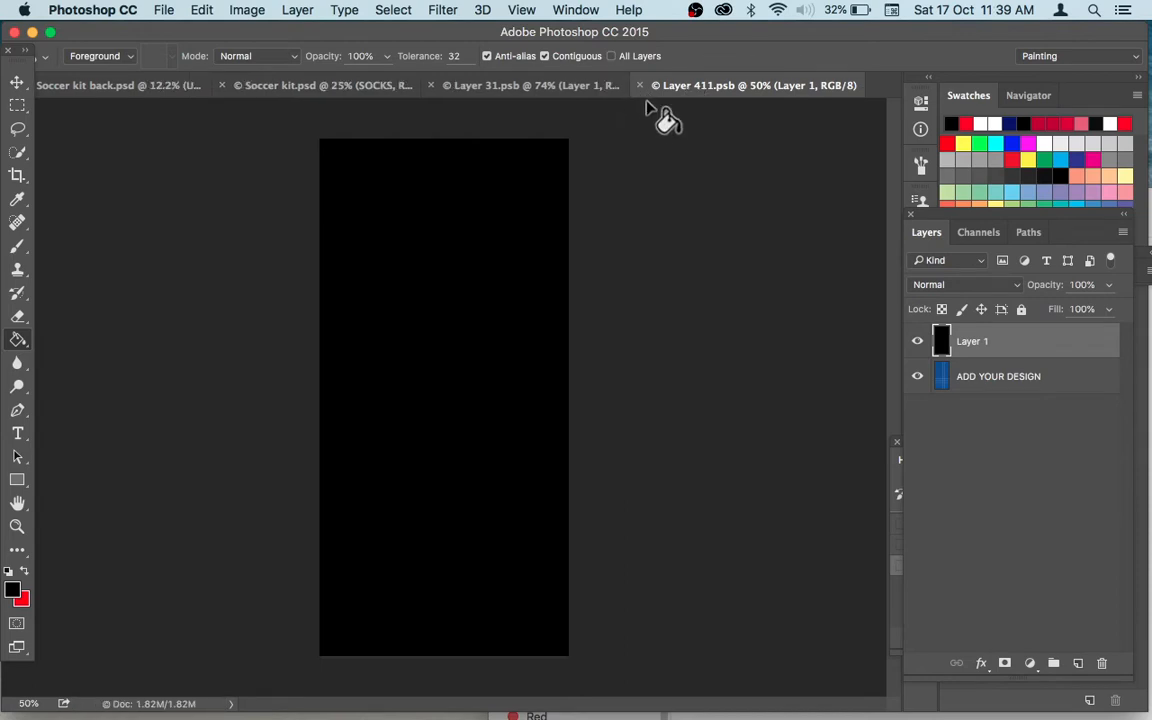
{"action": "left_click", "coordinate": [640, 86]}
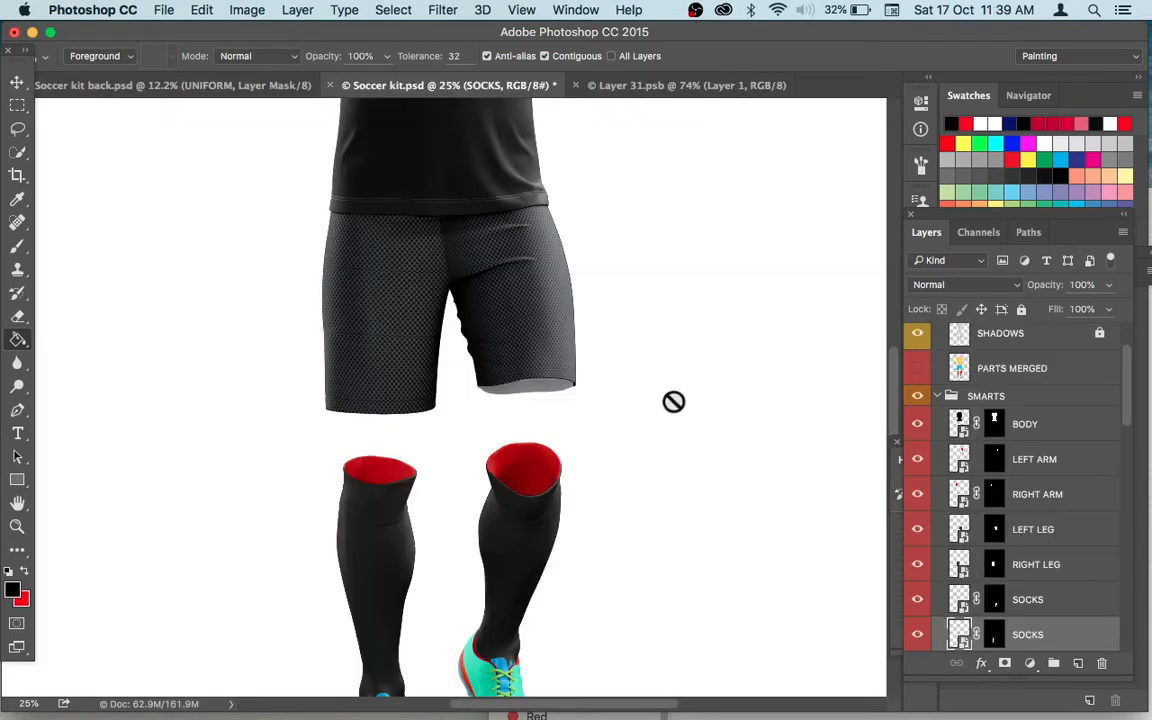
Start a red-filled Pen shape without stroke on the left-hand sock, curving its first segment along the cuff seam.
{"action": "key", "text": "z"}
{"action": "left_click", "coordinate": [491, 470]}
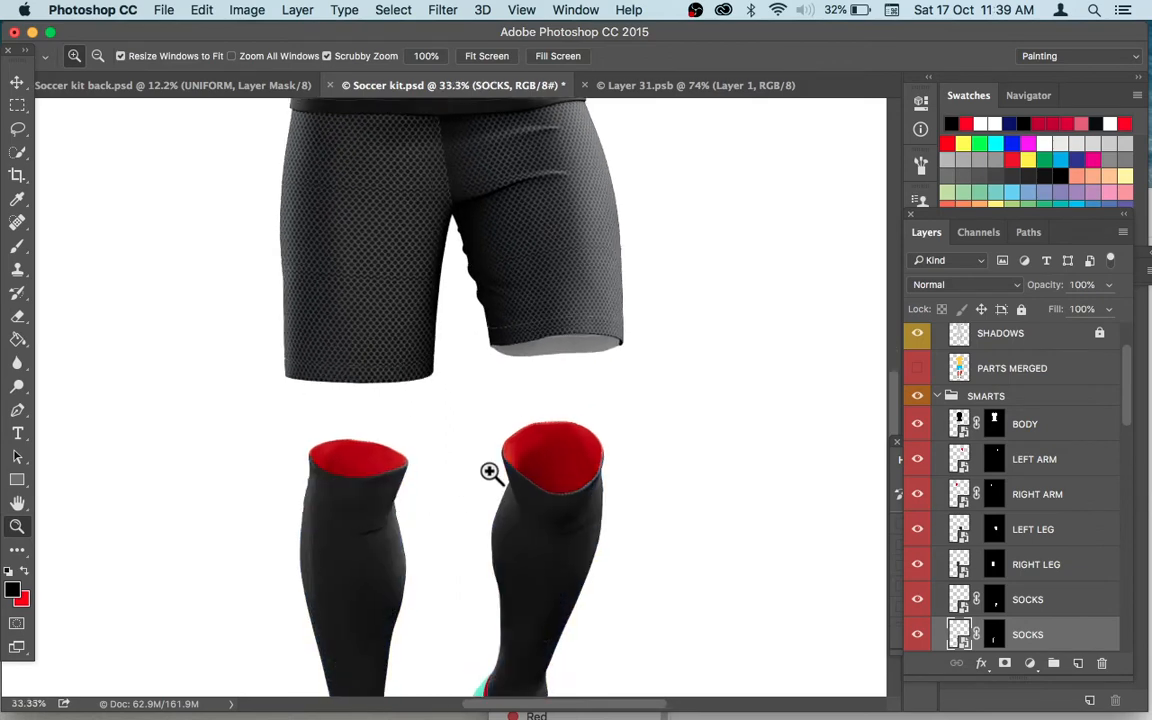
{"action": "left_click", "coordinate": [491, 470]}
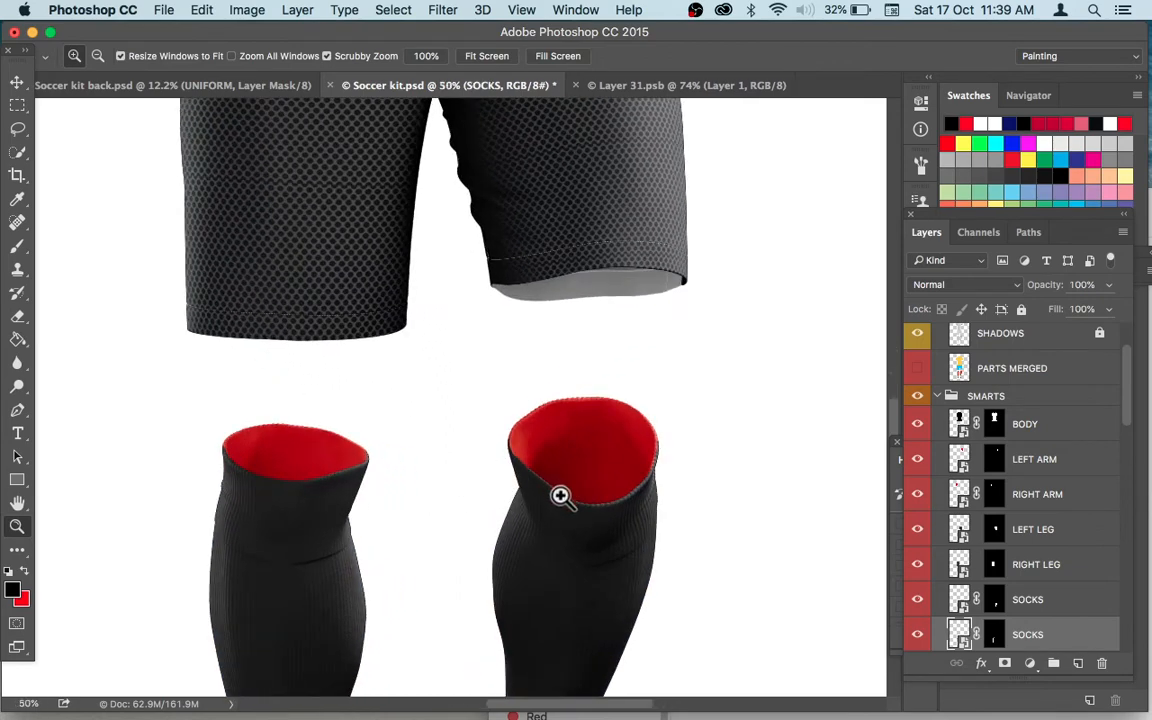
{"action": "left_click", "coordinate": [319, 524]}
{"action": "left_click", "coordinate": [319, 524]}
{"action": "left_click_drag", "start_coordinate": [324, 522], "coordinate": [414, 466]}
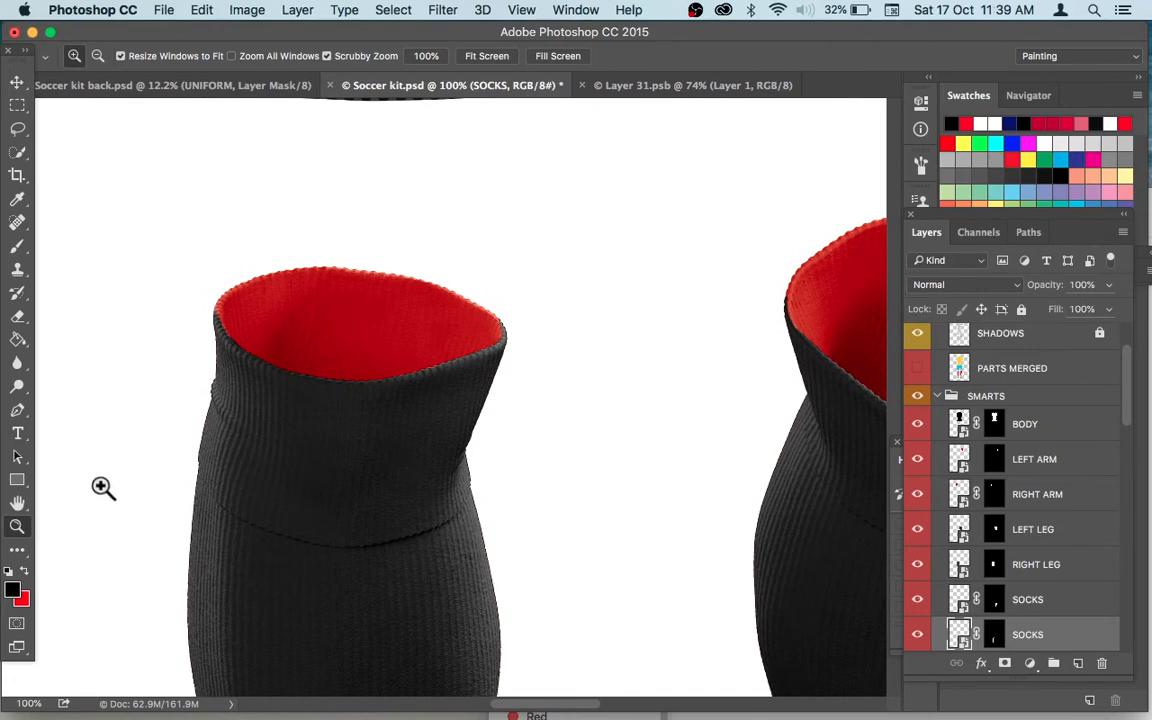
{"action": "key", "text": "x"}
{"action": "key", "text": "p"}
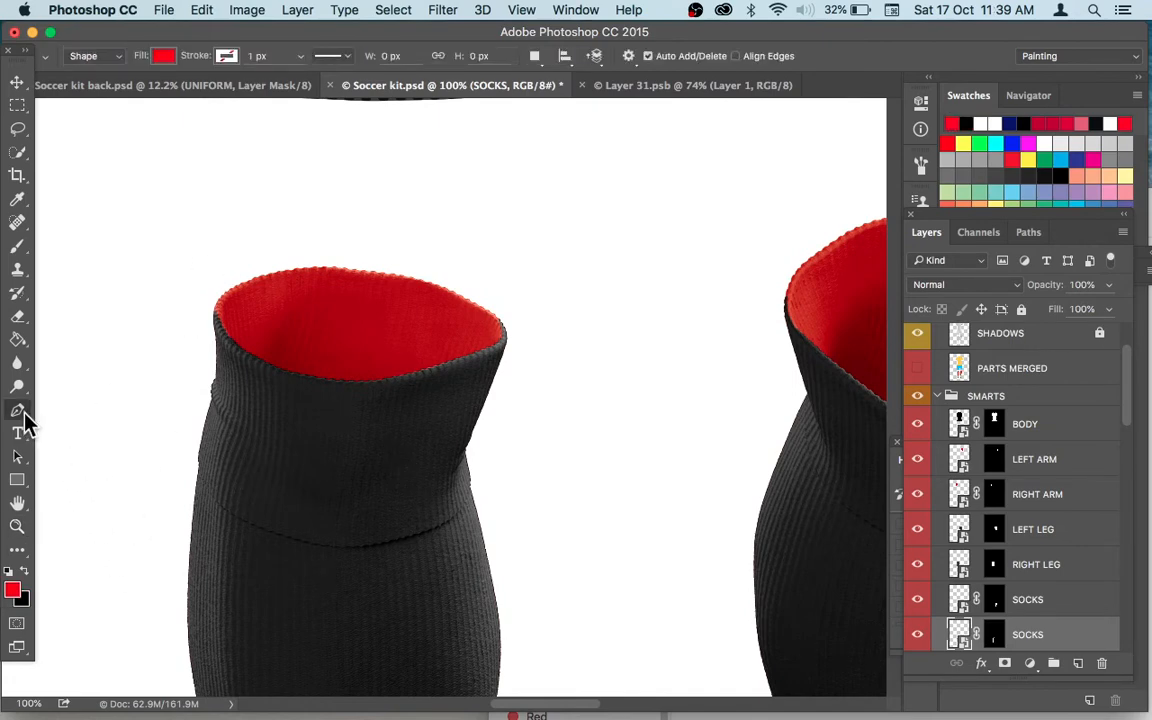
{"action": "left_click", "coordinate": [164, 57]}
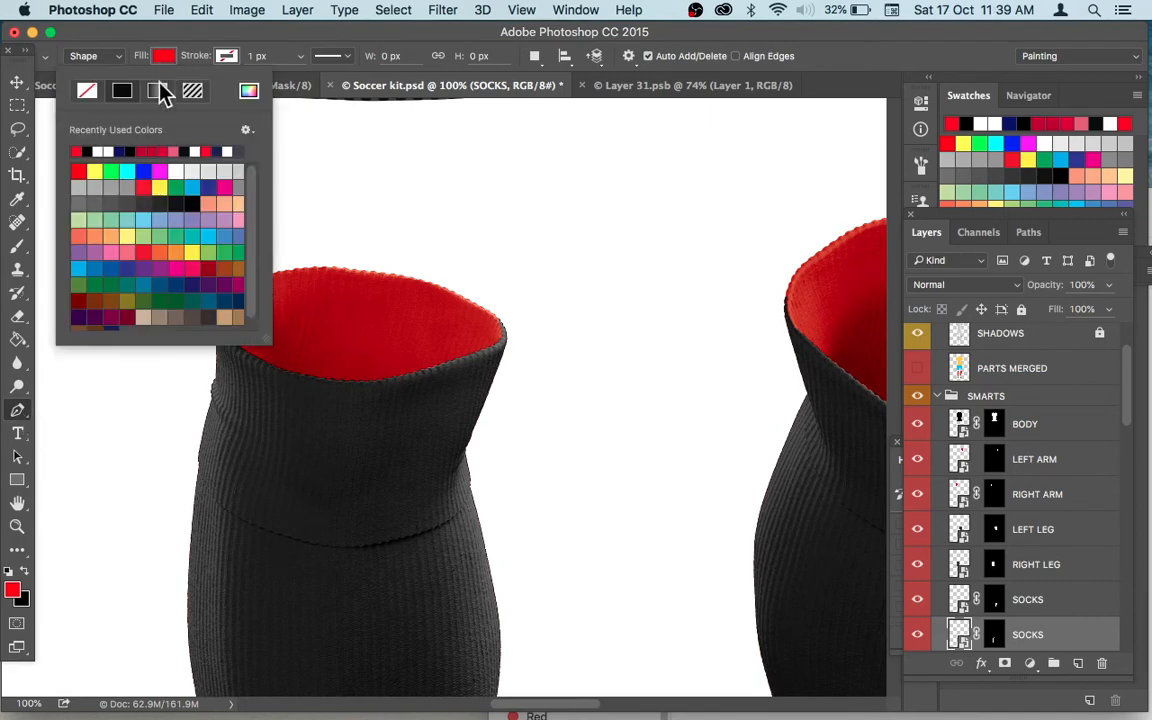
{"action": "left_click", "coordinate": [164, 60]}
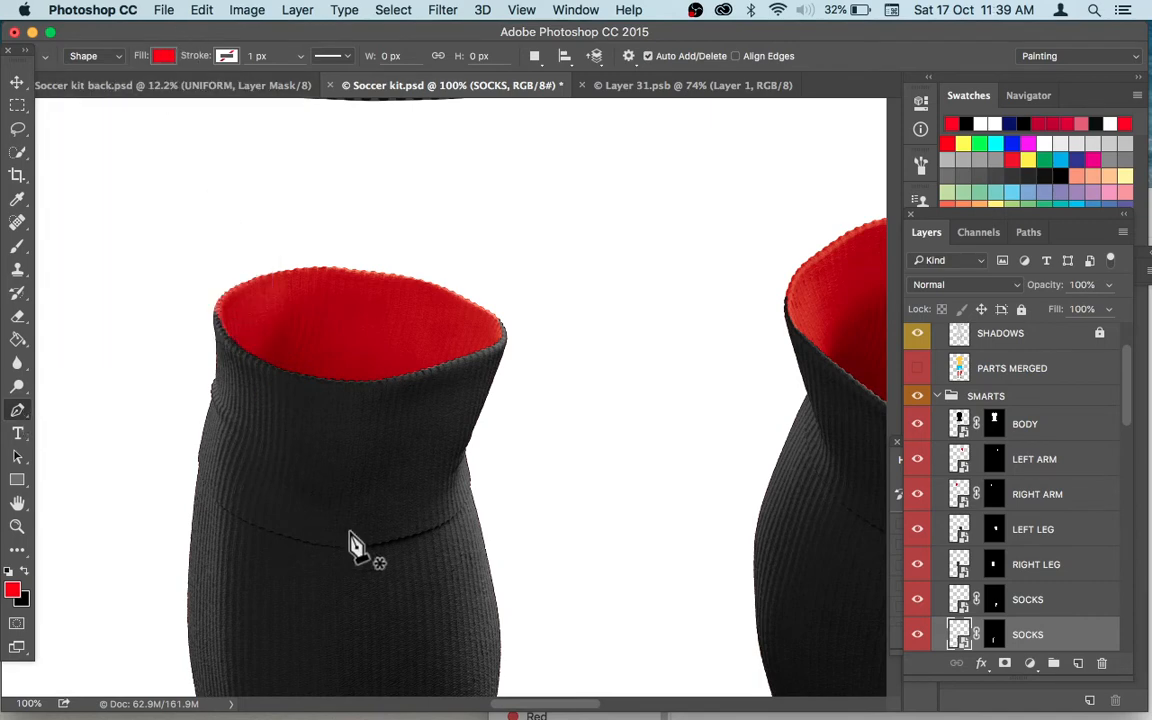
{"action": "left_click", "coordinate": [323, 547]}
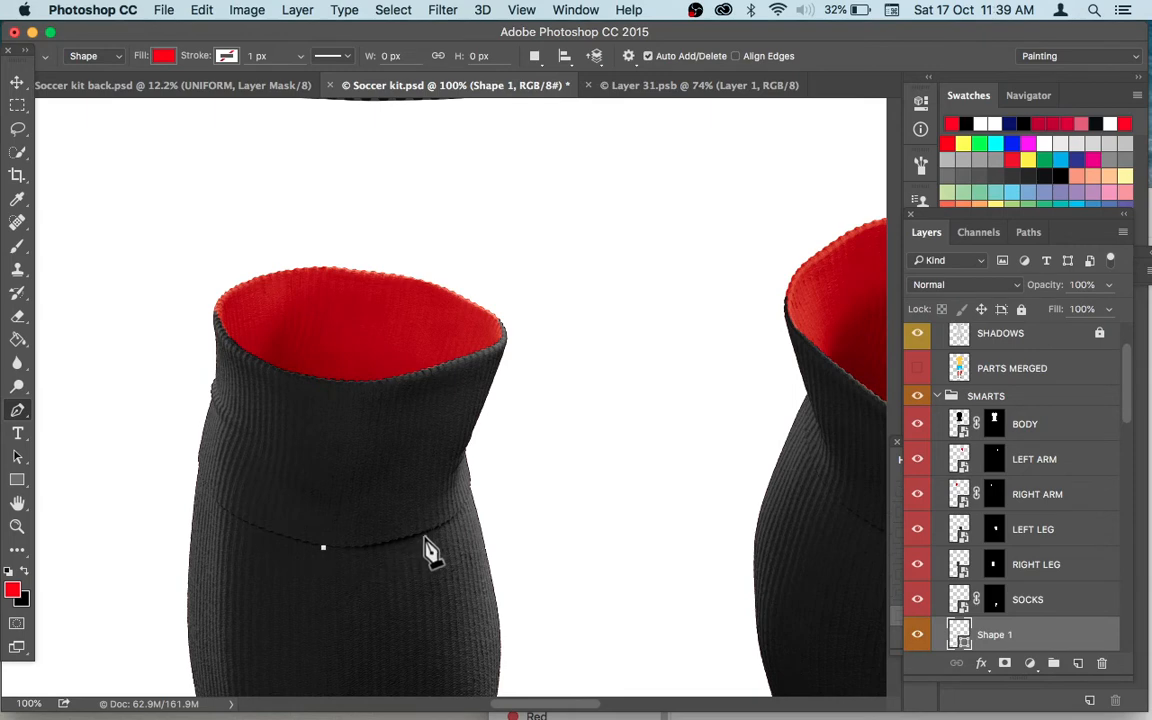
{"action": "left_click_drag", "start_coordinate": [447, 524], "coordinate": [472, 479]}
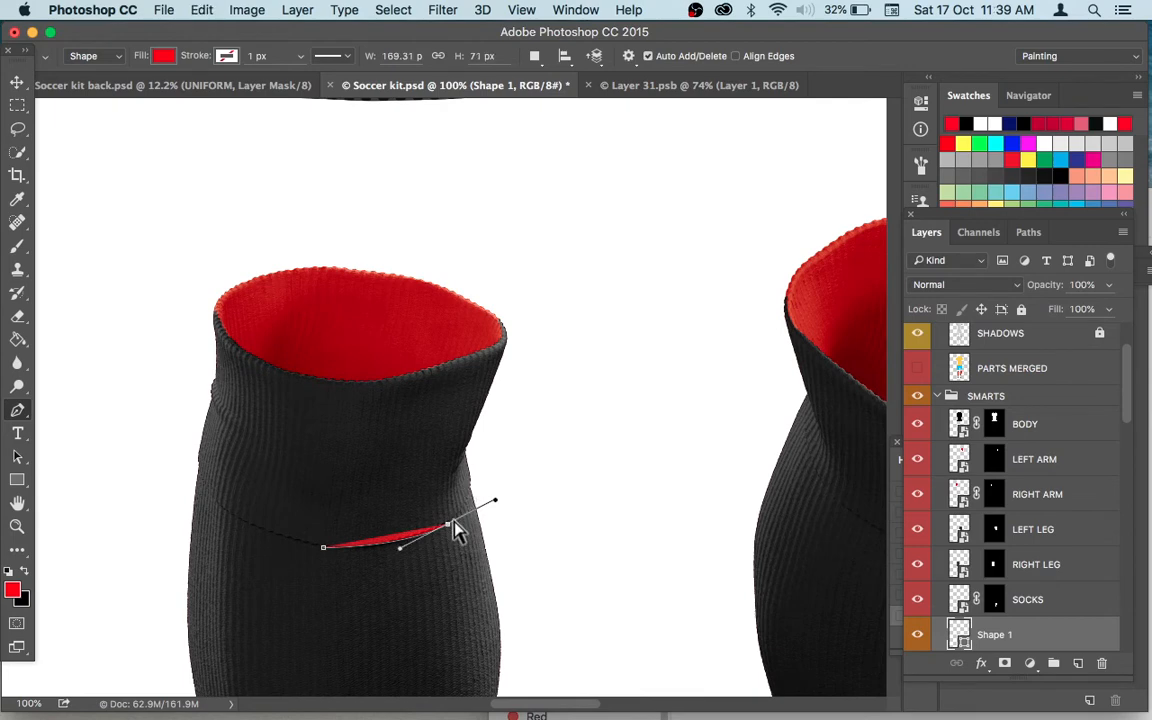
Undo the last handle adjustment, then continue the red shape around the sock's cuff and close it, about 390 by 384 px.
{"action": "key", "text": "ctrl+z"}
{"action": "key", "text": "a"}
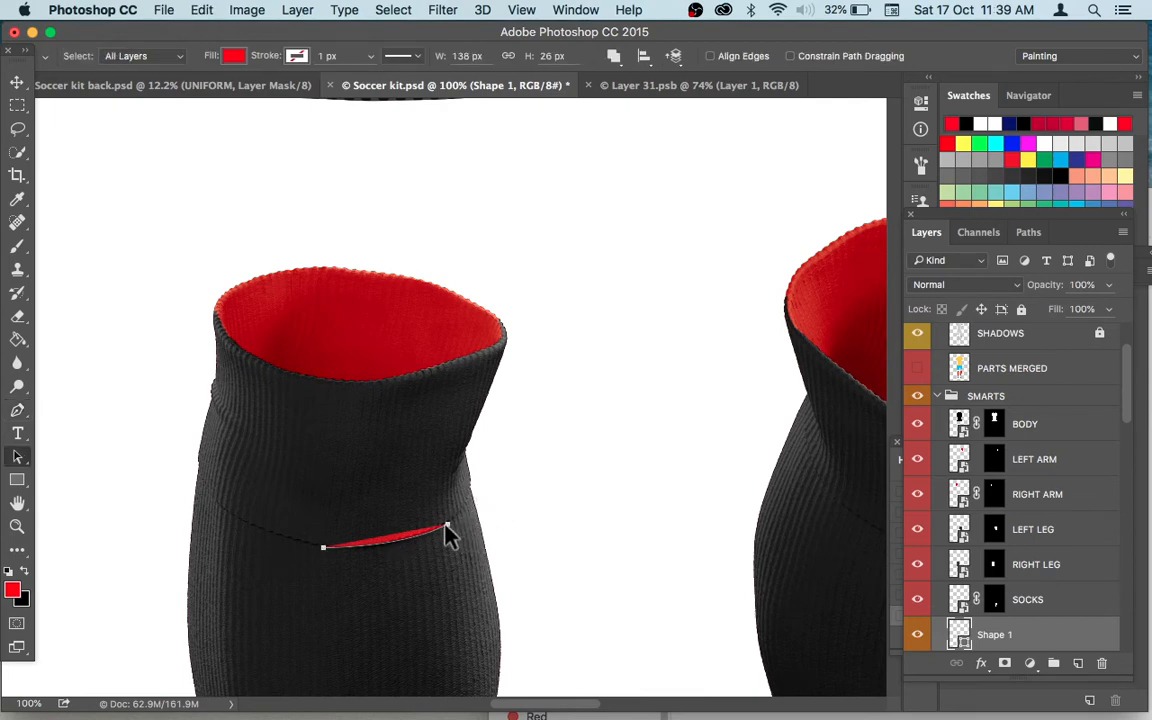
{"action": "key", "text": "p"}
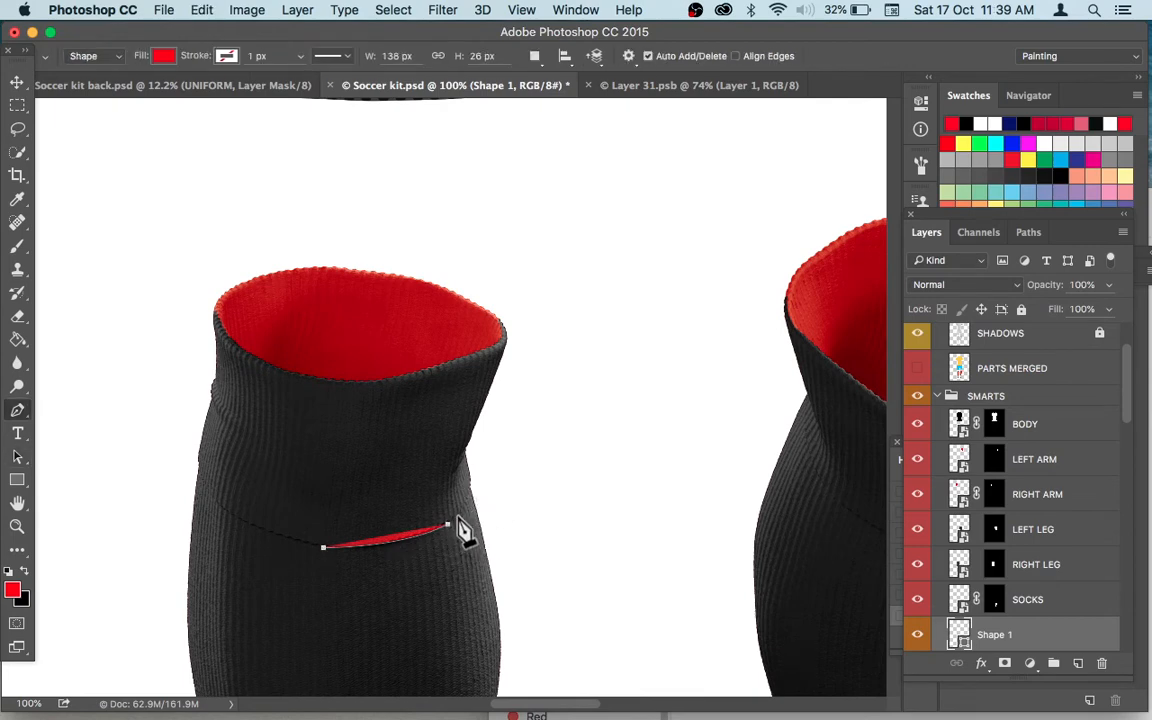
{"action": "left_click_drag", "start_coordinate": [472, 507], "coordinate": [486, 448]}
{"action": "left_click", "coordinate": [483, 453]}
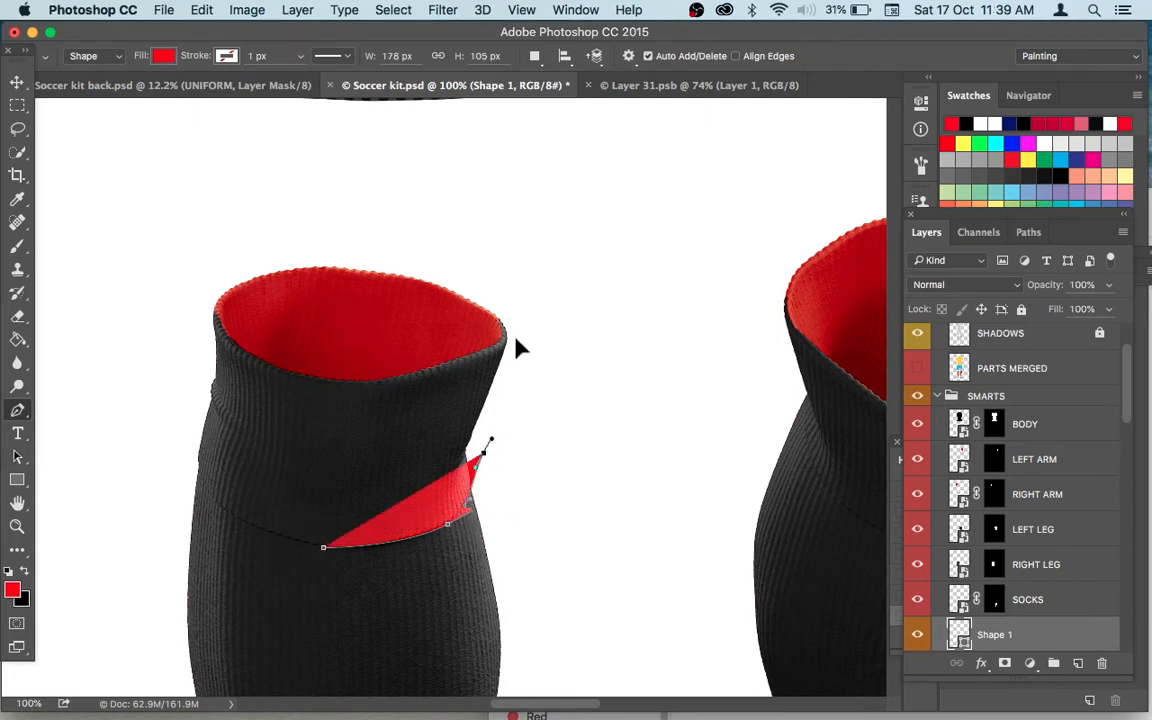
{"action": "left_click_drag", "start_coordinate": [516, 292], "coordinate": [496, 244]}
{"action": "left_click_drag", "start_coordinate": [299, 207], "coordinate": [195, 232]}
{"action": "left_click_drag", "start_coordinate": [171, 316], "coordinate": [174, 421]}
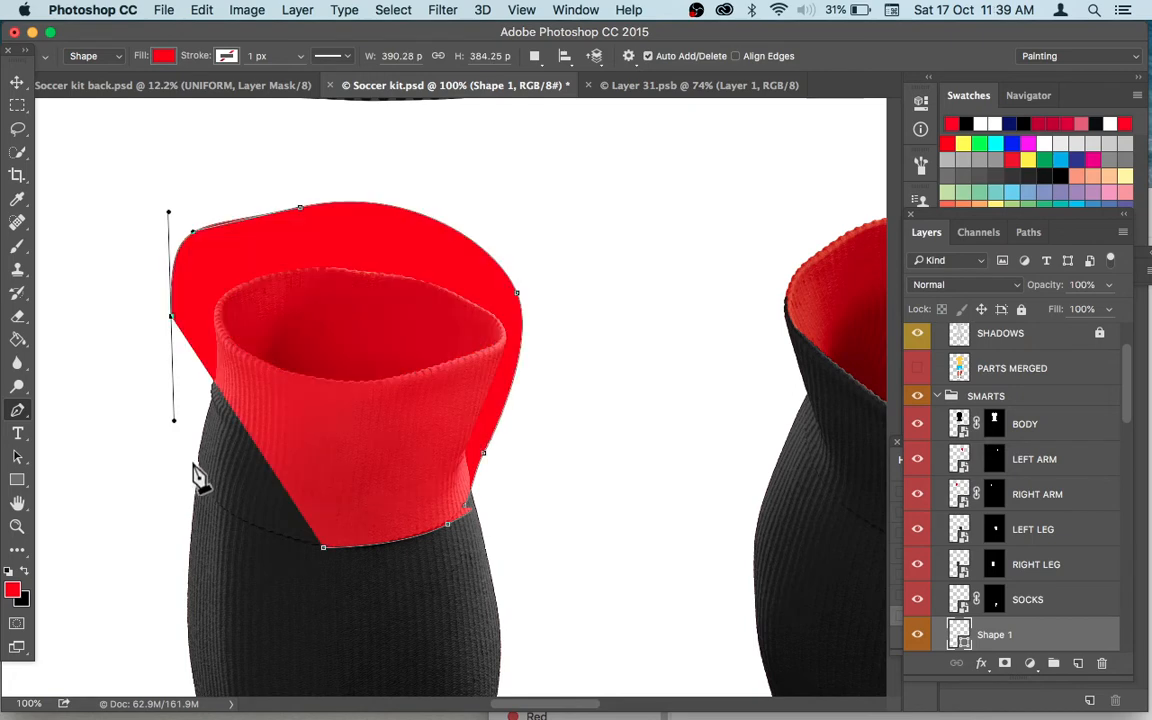
{"action": "left_click", "coordinate": [191, 457]}
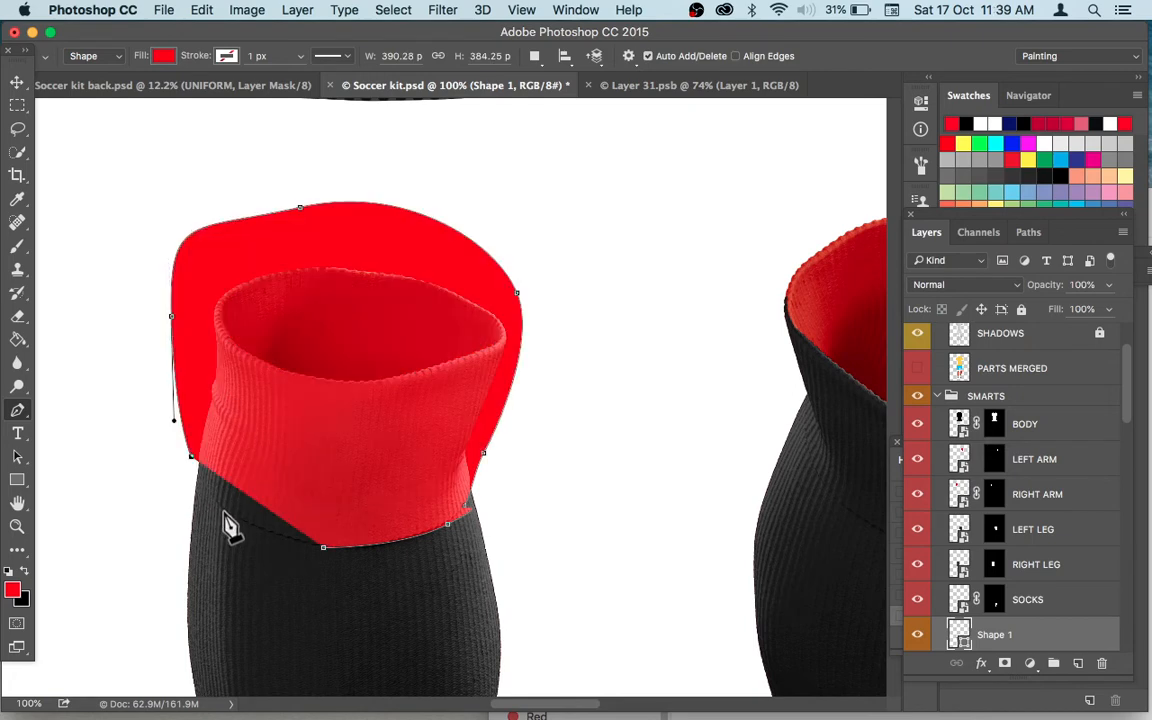
{"action": "left_click_drag", "start_coordinate": [242, 522], "coordinate": [292, 541]}
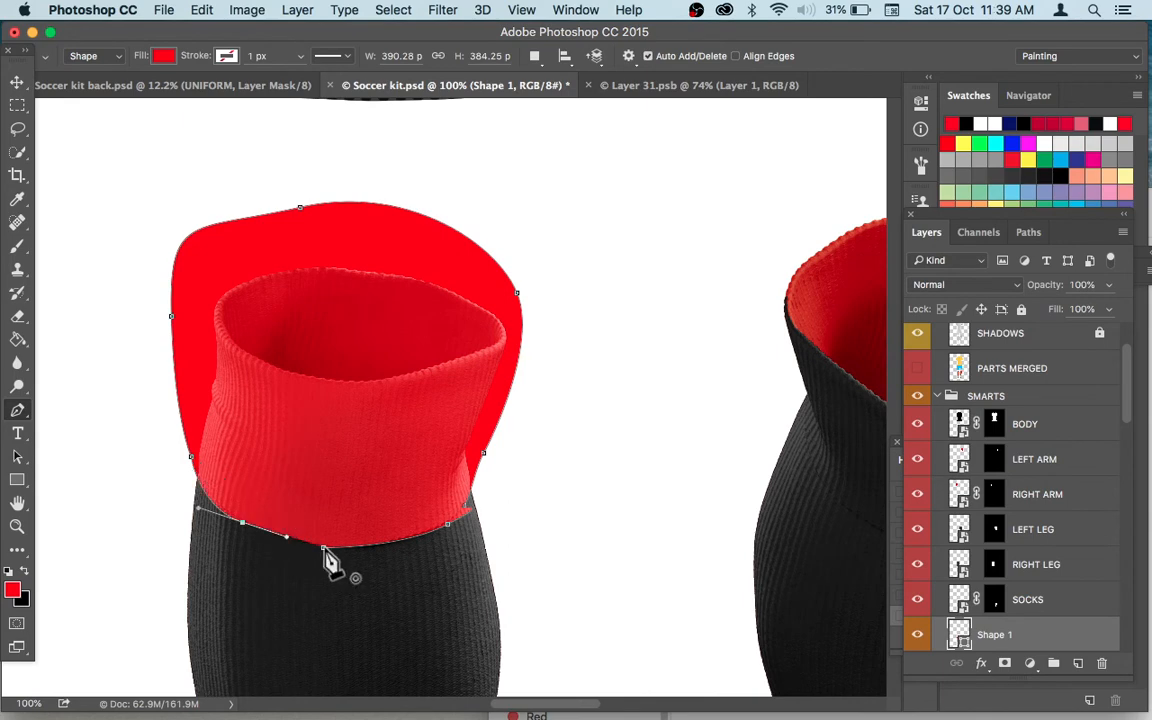
{"action": "left_click", "coordinate": [323, 547]}
Smooth the notch in the red shape on the left-hand sock by adjusting the anchor points and handles at the cuff seam's right end.
{"action": "key", "text": "z"}
{"action": "mouse_move", "coordinate": [465, 492]}
{"action": "left_mouse_down"}
{"action": "mouse_move", "coordinate": [543, 592]}
{"action": "mouse_move", "coordinate": [470, 566]}
{"action": "left_mouse_up"}
{"action": "key", "text": "a"}
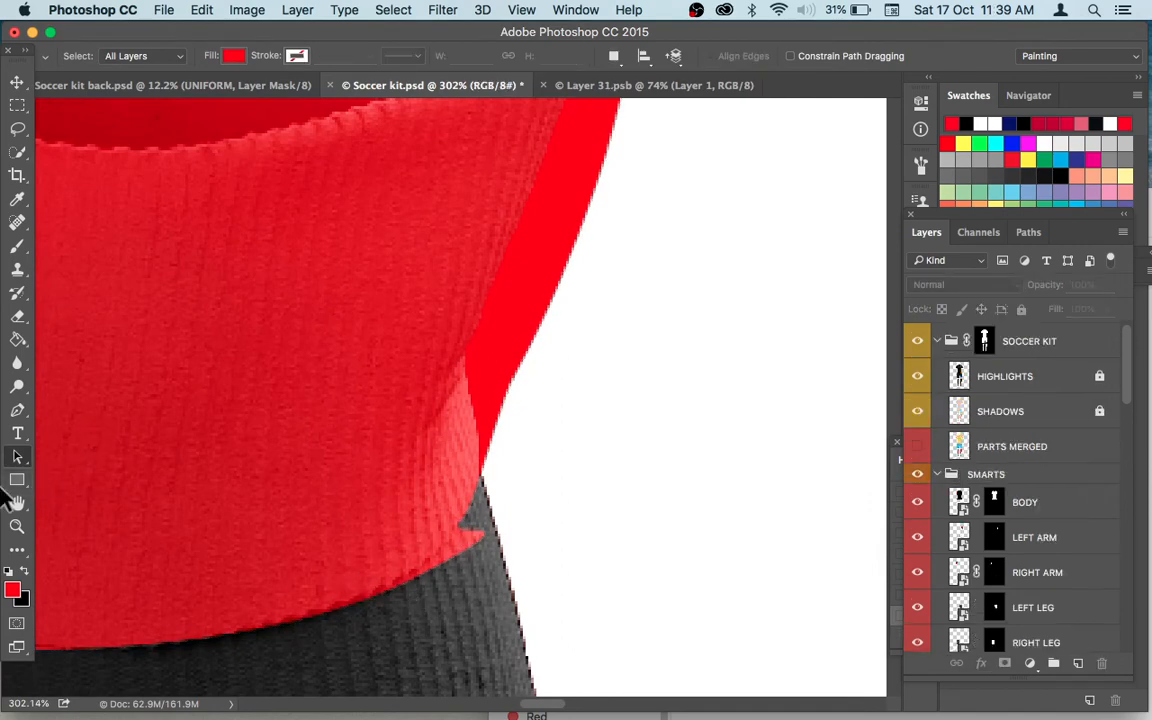
{"action": "left_click", "coordinate": [17, 457]}
{"action": "left_click", "coordinate": [40, 471]}
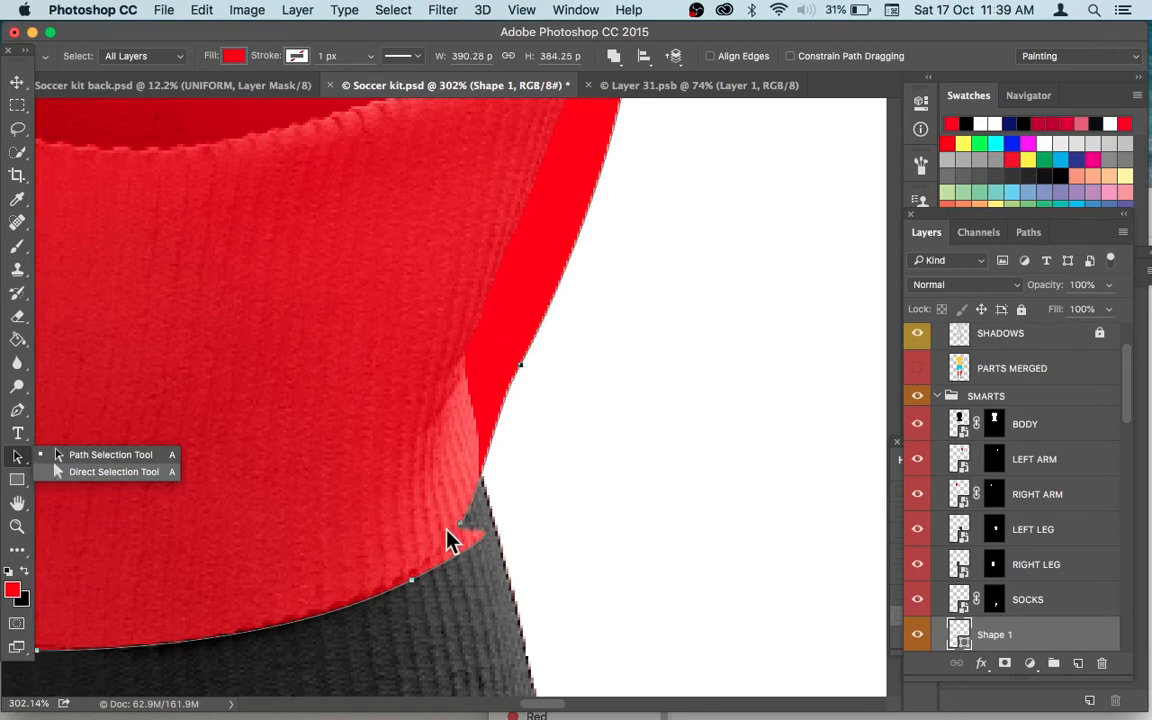
{"action": "mouse_move", "coordinate": [460, 525]}
{"action": "left_mouse_down"}
{"action": "mouse_move", "coordinate": [478, 535]}
{"action": "mouse_move", "coordinate": [443, 548]}
{"action": "mouse_move", "coordinate": [458, 529]}
{"action": "left_mouse_up"}
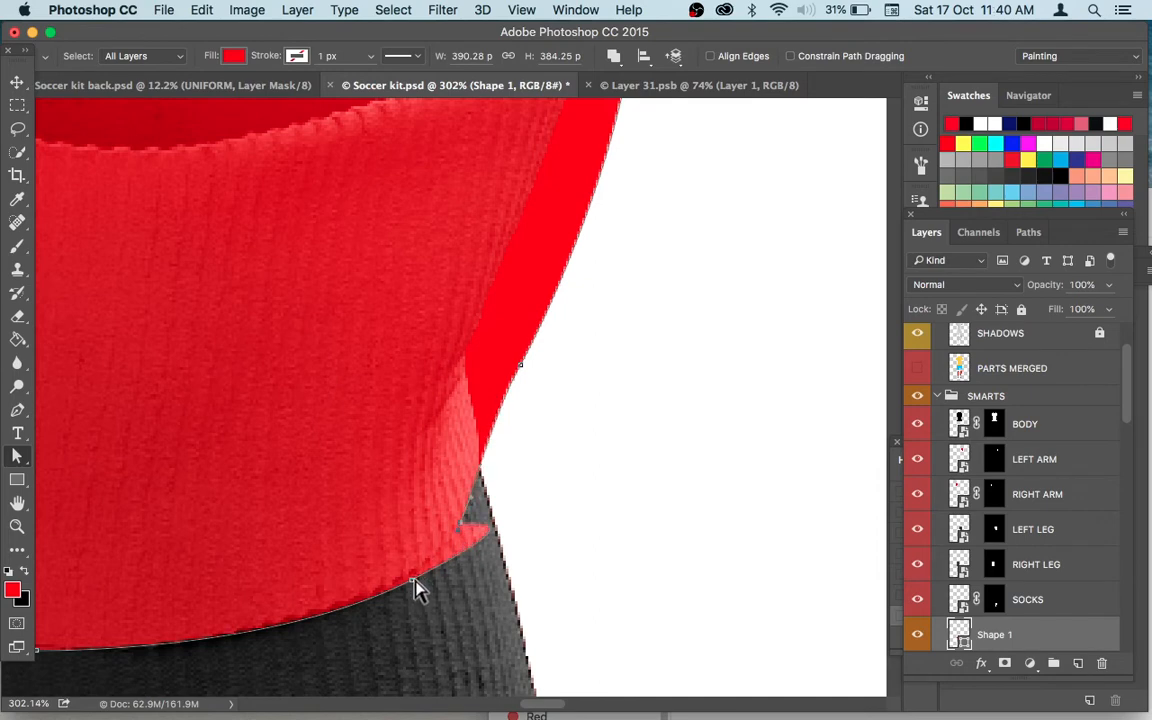
{"action": "left_click_drag", "start_coordinate": [414, 582], "coordinate": [368, 592]}
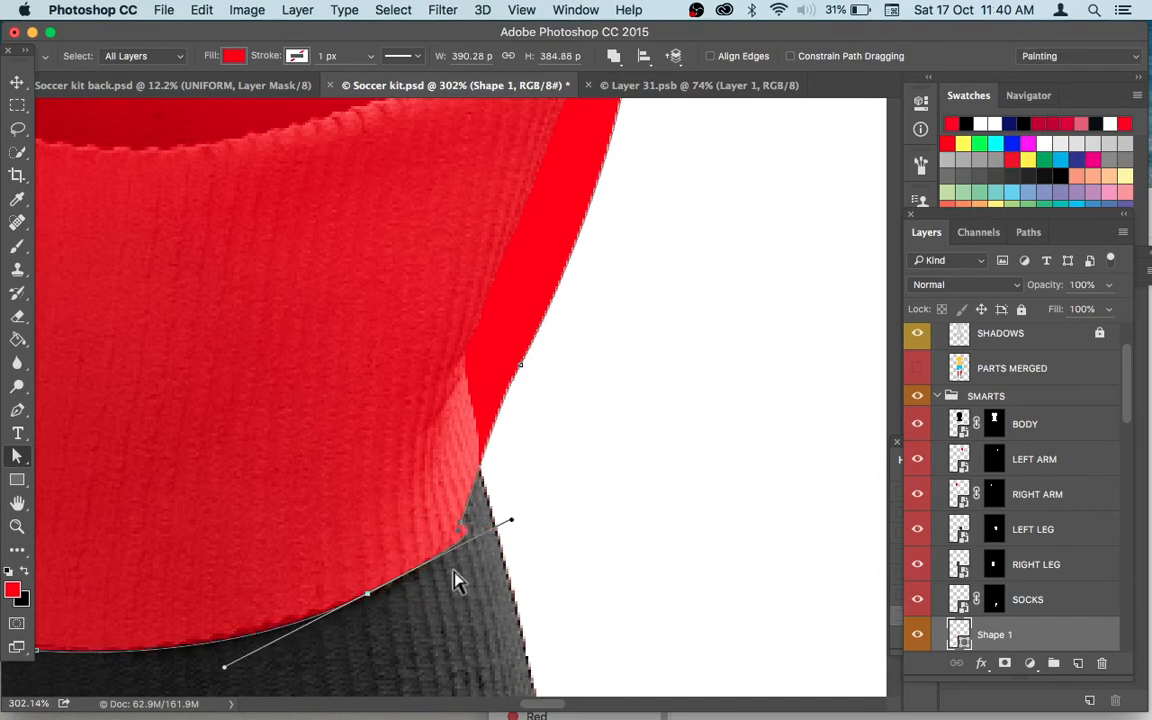
{"action": "left_click_drag", "start_coordinate": [510, 521], "coordinate": [452, 565]}
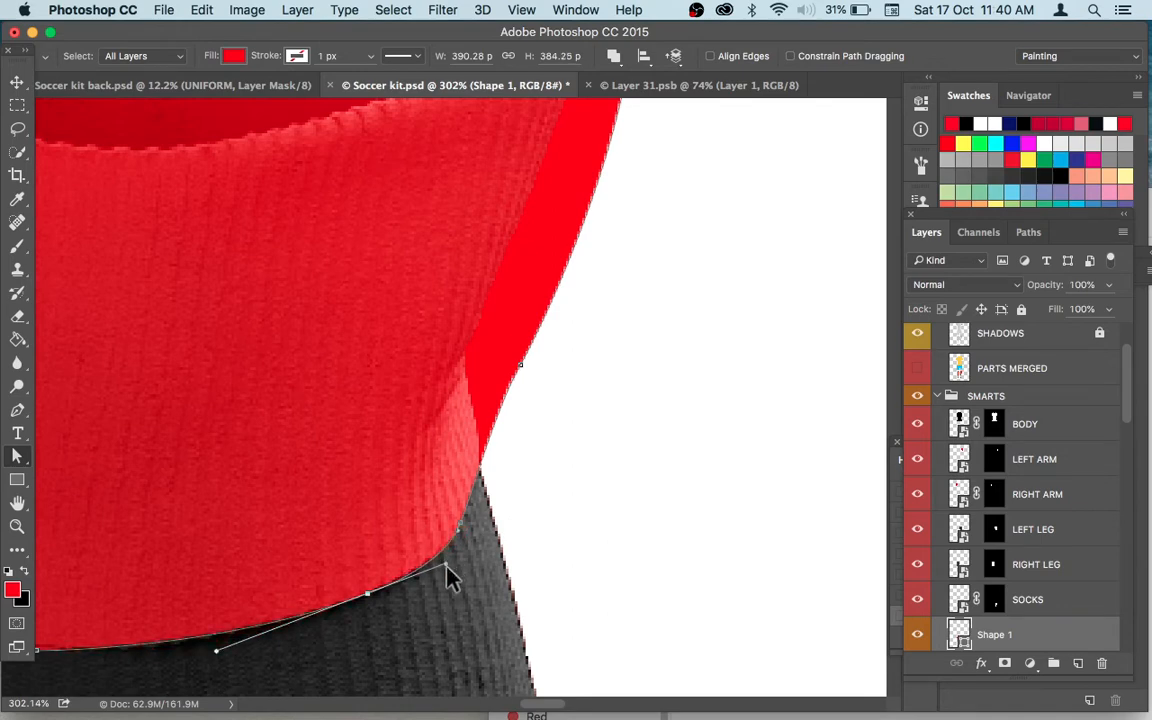
Try clipping Shape 1 to the upper SOCKS layer by placing it directly above that layer.
{"action": "key", "text": "super+0"}
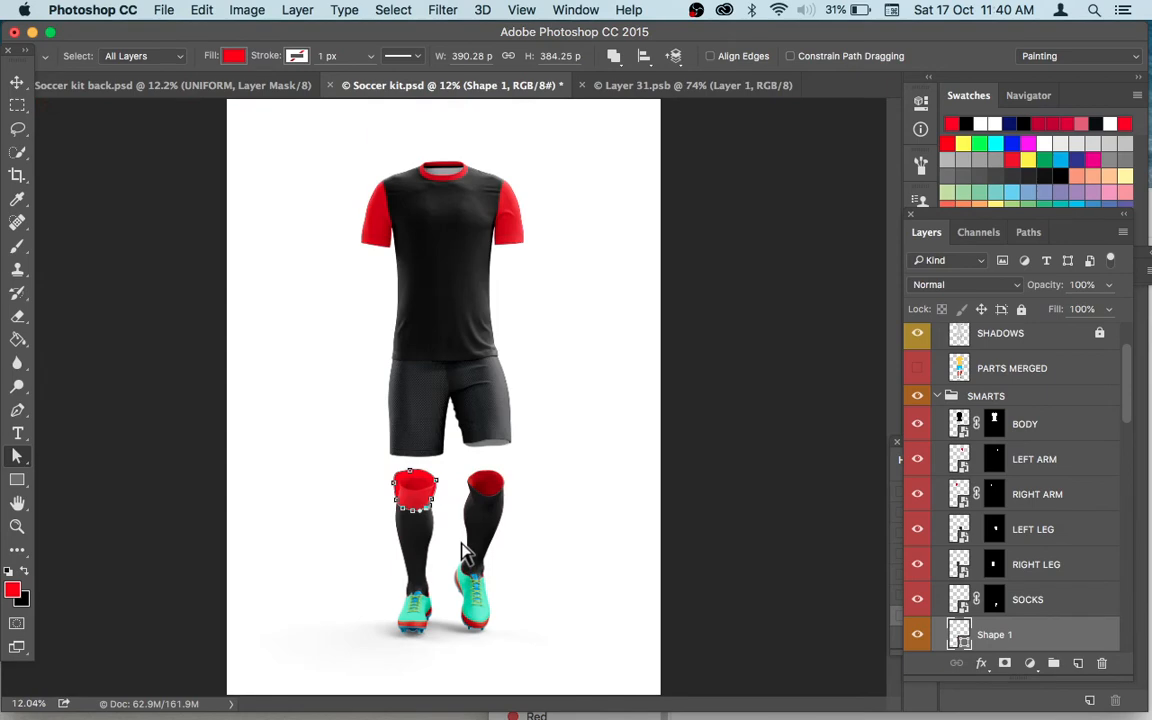
{"action": "key", "text": "z"}
{"action": "left_click_drag", "start_coordinate": [406, 460], "coordinate": [507, 535]}
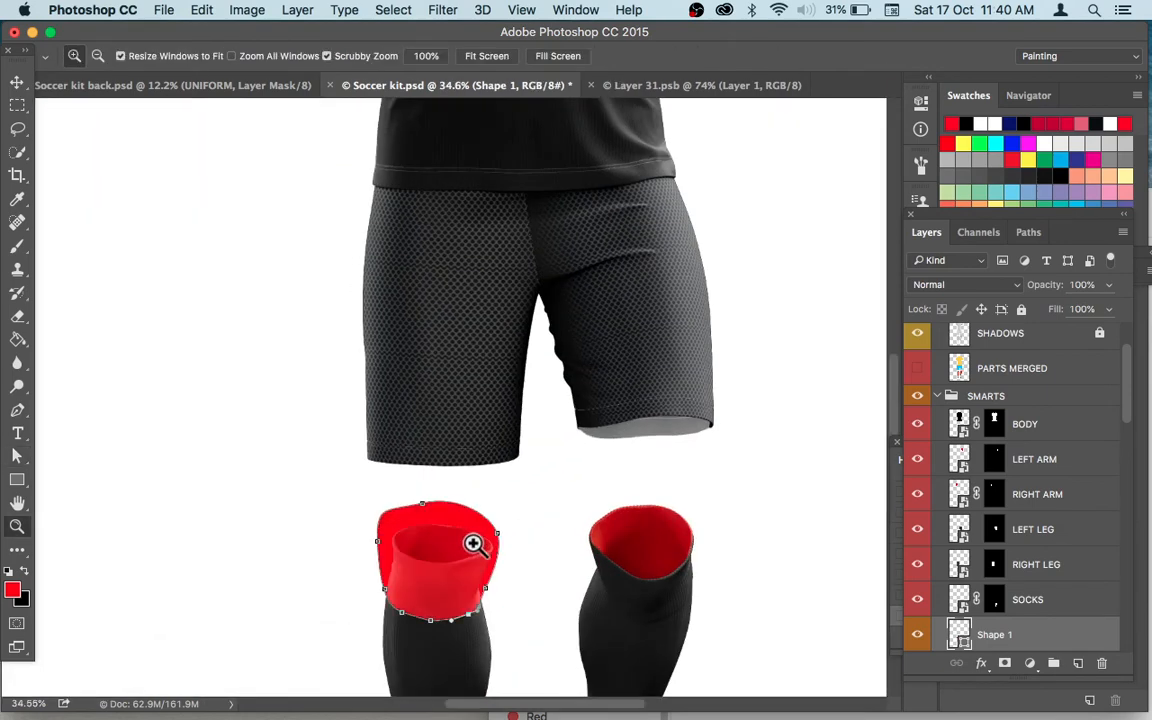
{"action": "left_click", "coordinate": [476, 542]}
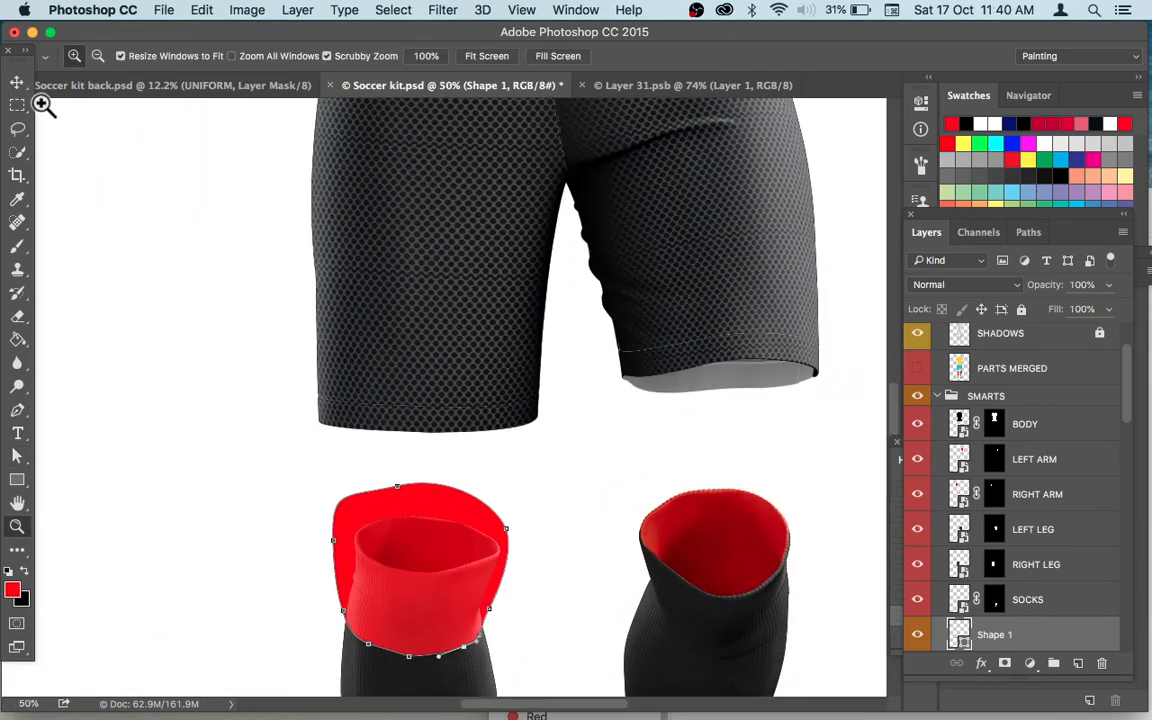
{"action": "left_click", "coordinate": [17, 81]}
{"action": "scroll", "coordinate": [1070, 620], "scroll_direction": "down", "scroll_amount": 3}
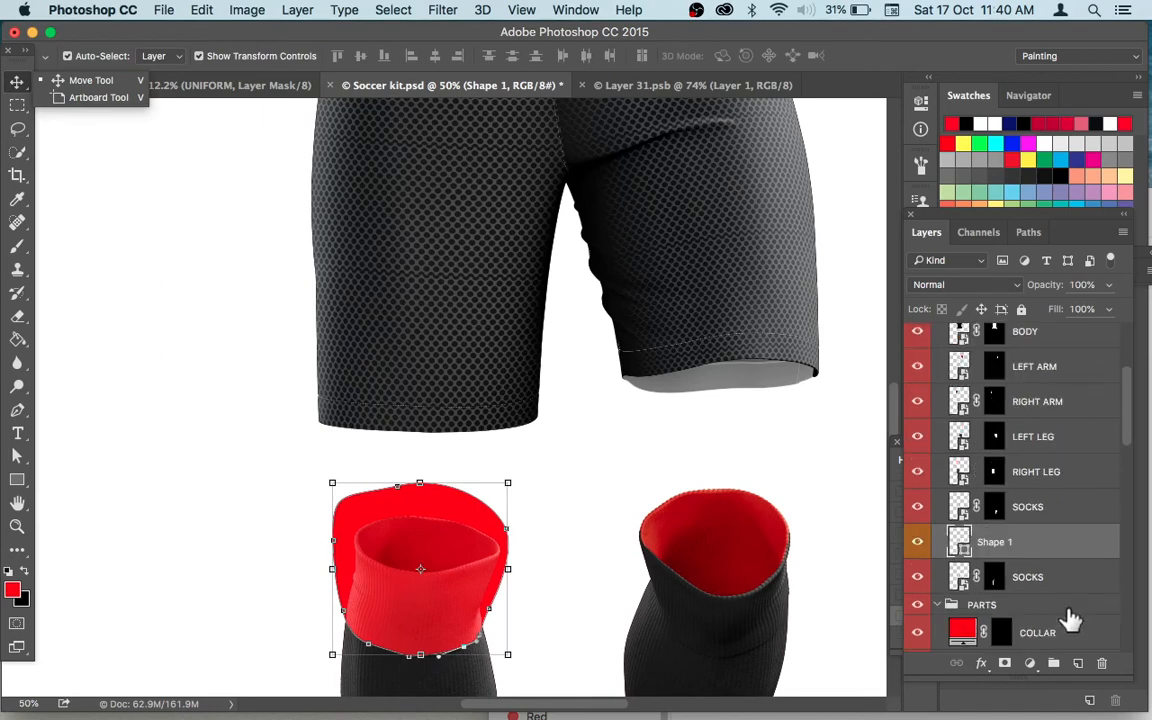
{"action": "left_click", "coordinate": [1041, 541]}
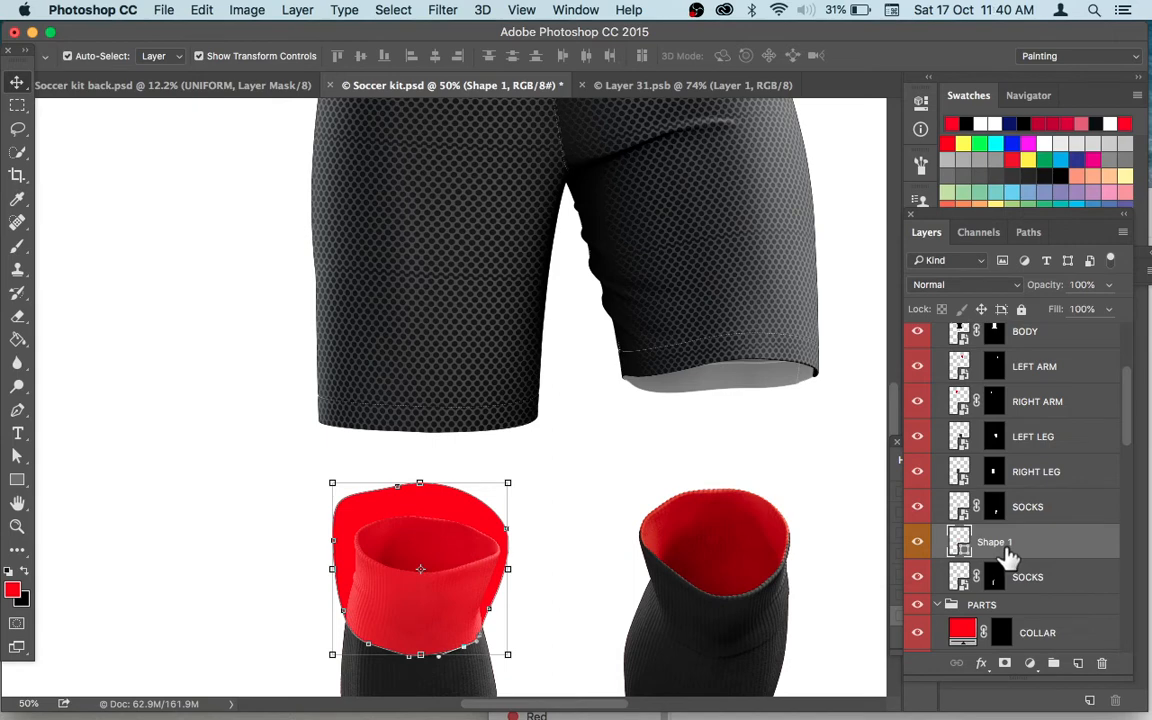
{"action": "left_click_drag", "start_coordinate": [1028, 548], "coordinate": [1032, 502]}
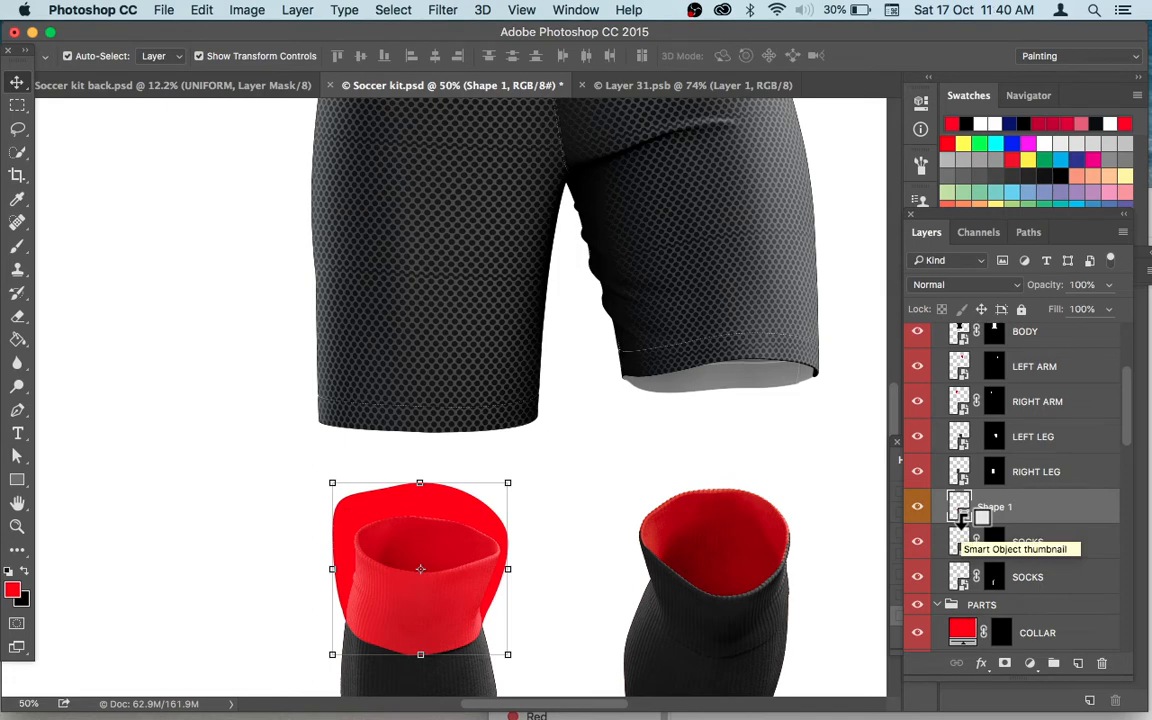
{"action": "left_click", "coordinate": [962, 516], "text": "alt"}
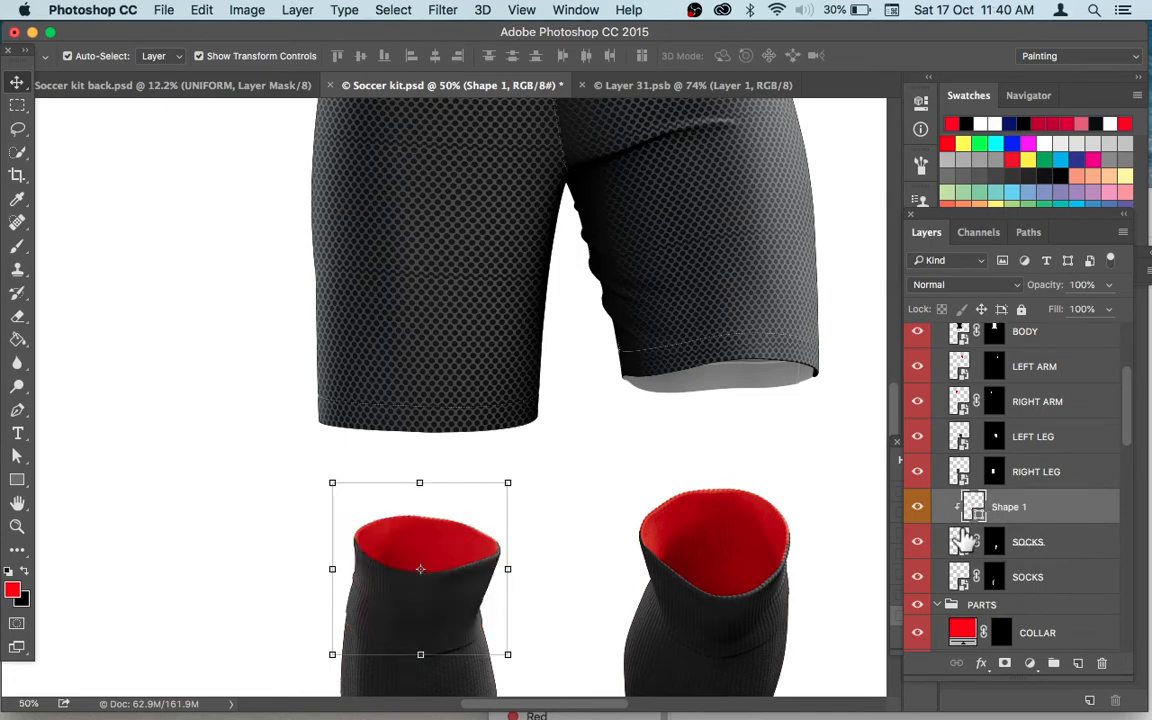
Move Shape 1 directly above the lower SOCKS layer and clip it to that layer.
{"action": "left_click_drag", "start_coordinate": [1038, 512], "coordinate": [1028, 566]}
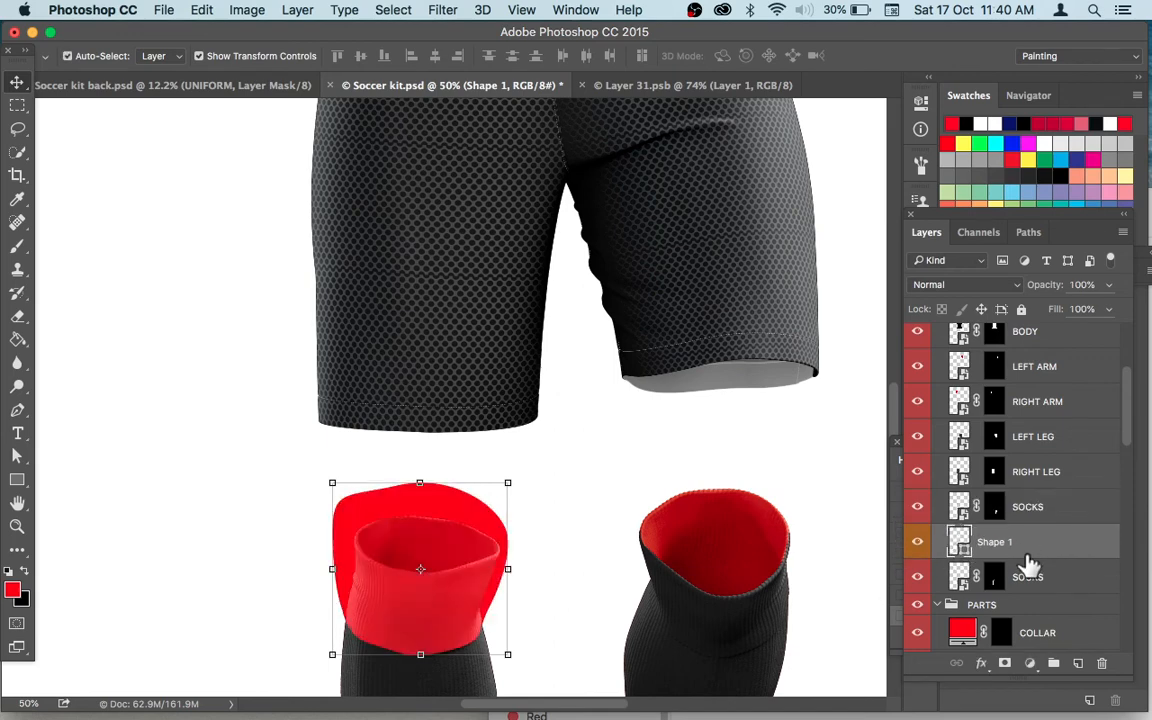
{"action": "left_click", "coordinate": [960, 551], "text": "alt"}
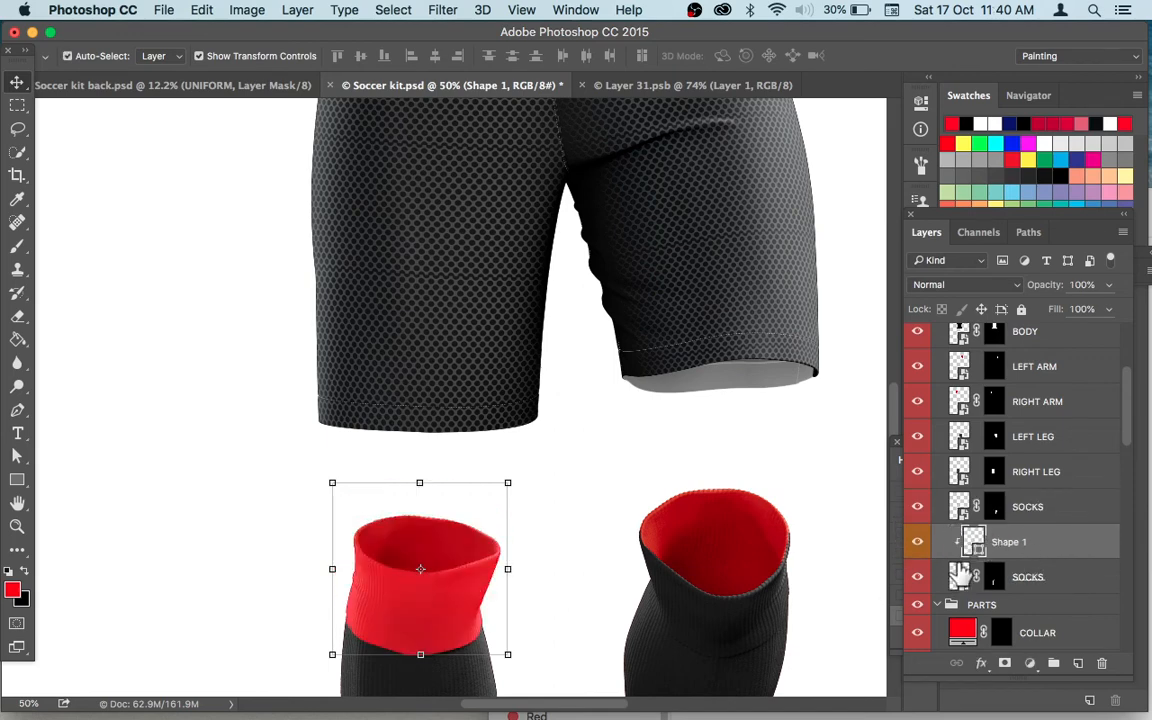
Duplicate Shape 1 as Shape 1 copy, placing it above the upper SOCKS layer and over the right-hand sock's cuff.
{"action": "right_click", "coordinate": [1048, 543]}
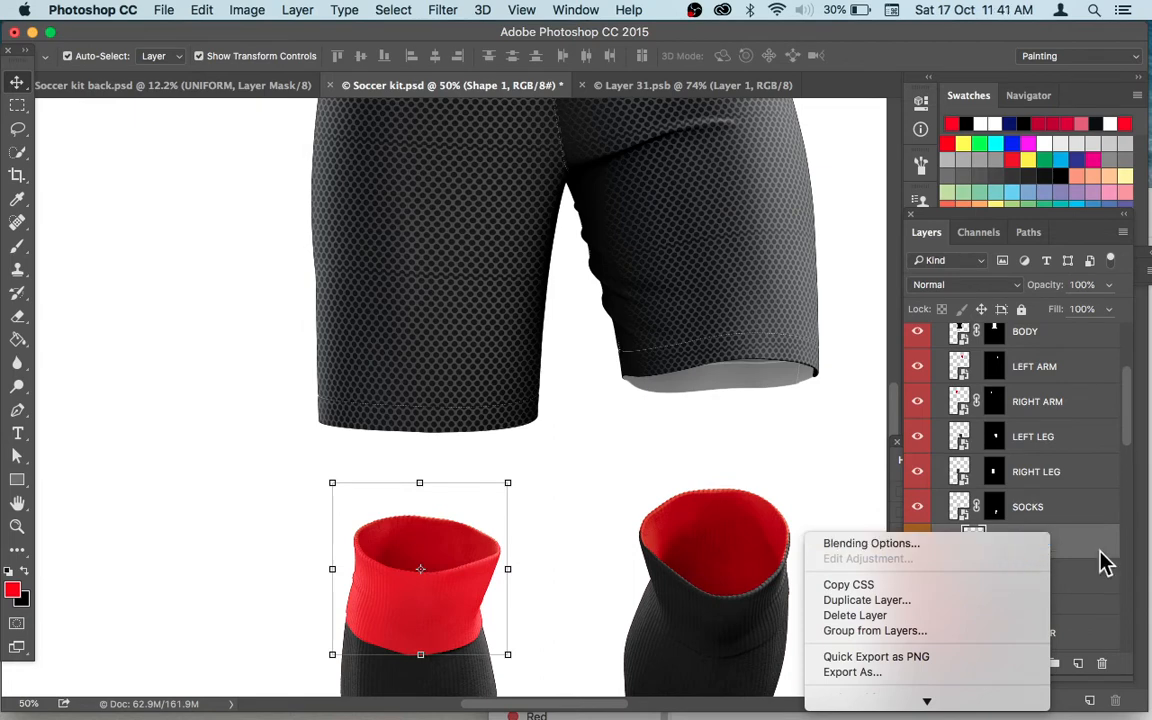
{"action": "left_click", "coordinate": [1099, 551]}
{"action": "right_click", "coordinate": [1083, 542]}
{"action": "left_click", "coordinate": [1094, 534]}
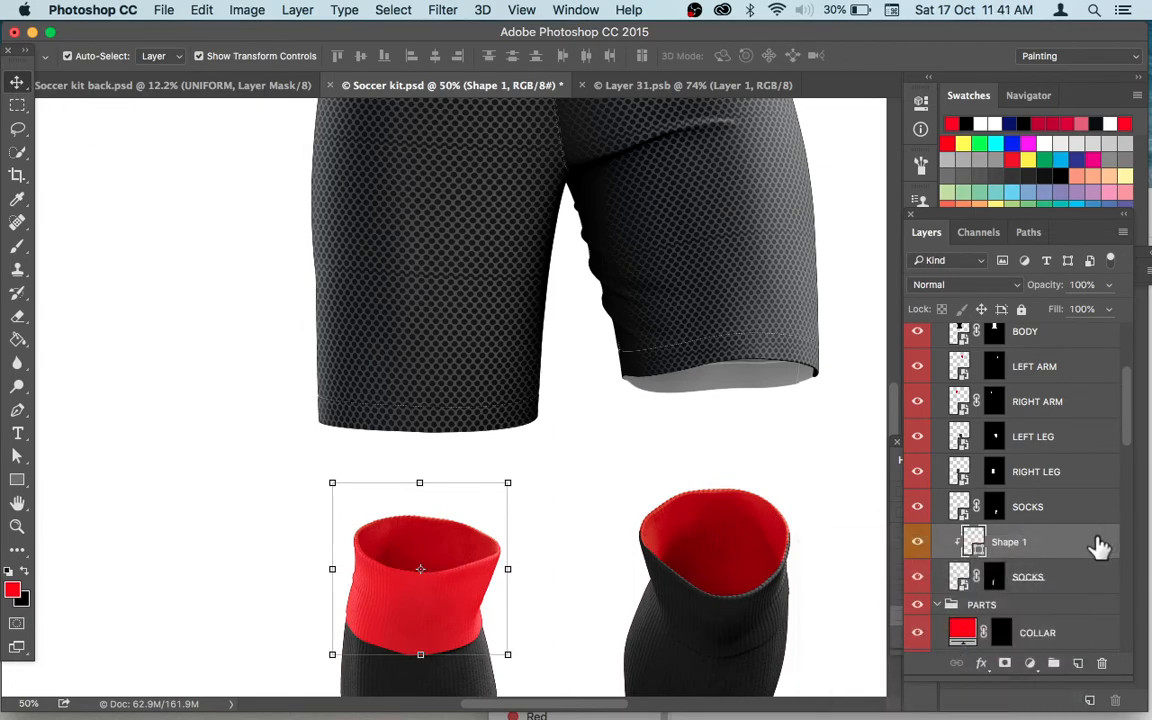
{"action": "scroll", "coordinate": [1127, 450], "scroll_direction": "down", "scroll_amount": 3}
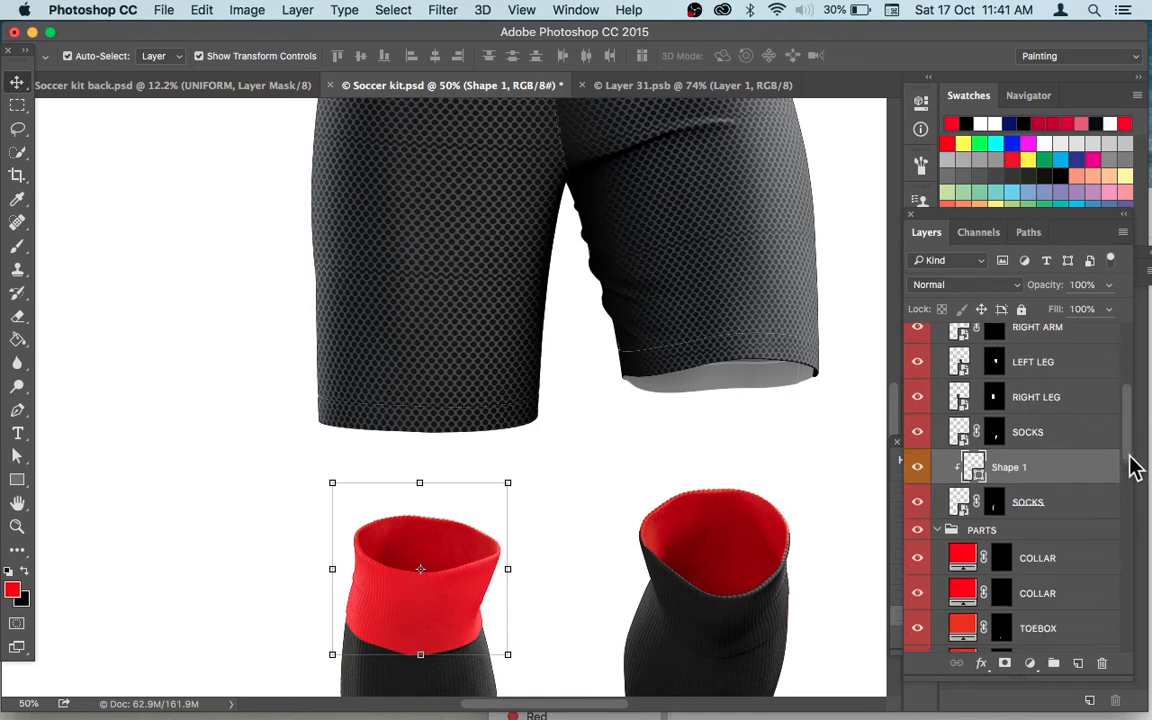
{"action": "left_click", "coordinate": [1055, 445]}
{"action": "right_click", "coordinate": [1075, 474]}
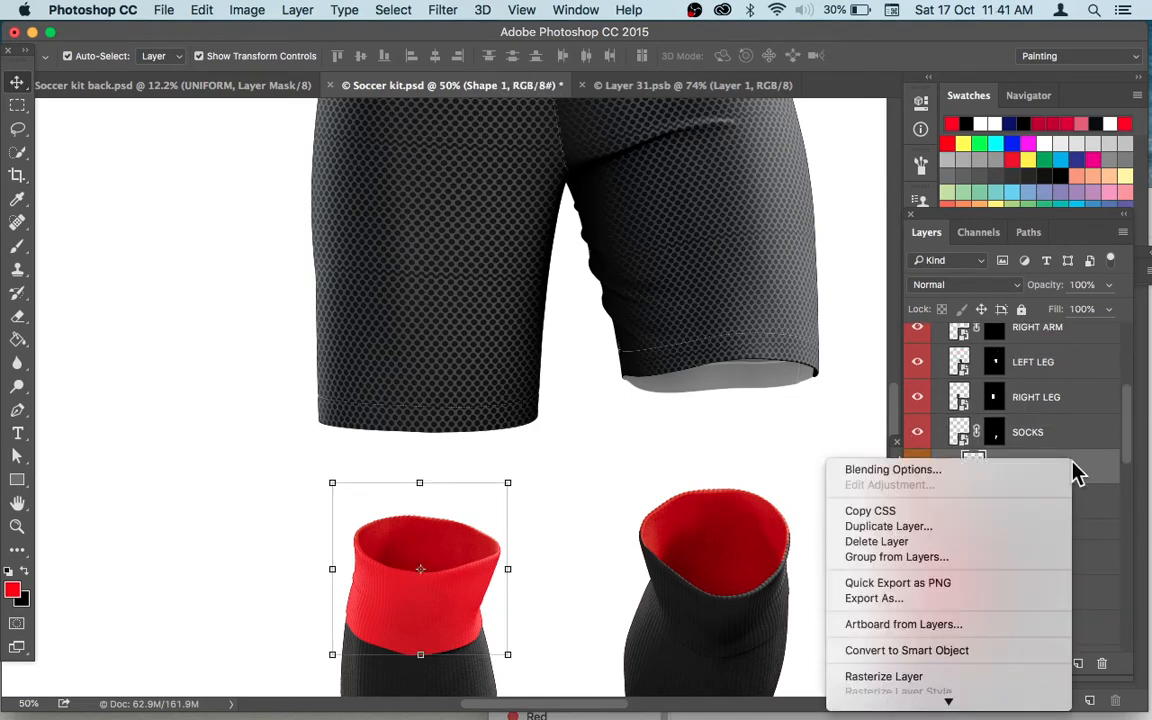
{"action": "left_click", "coordinate": [1028, 527]}
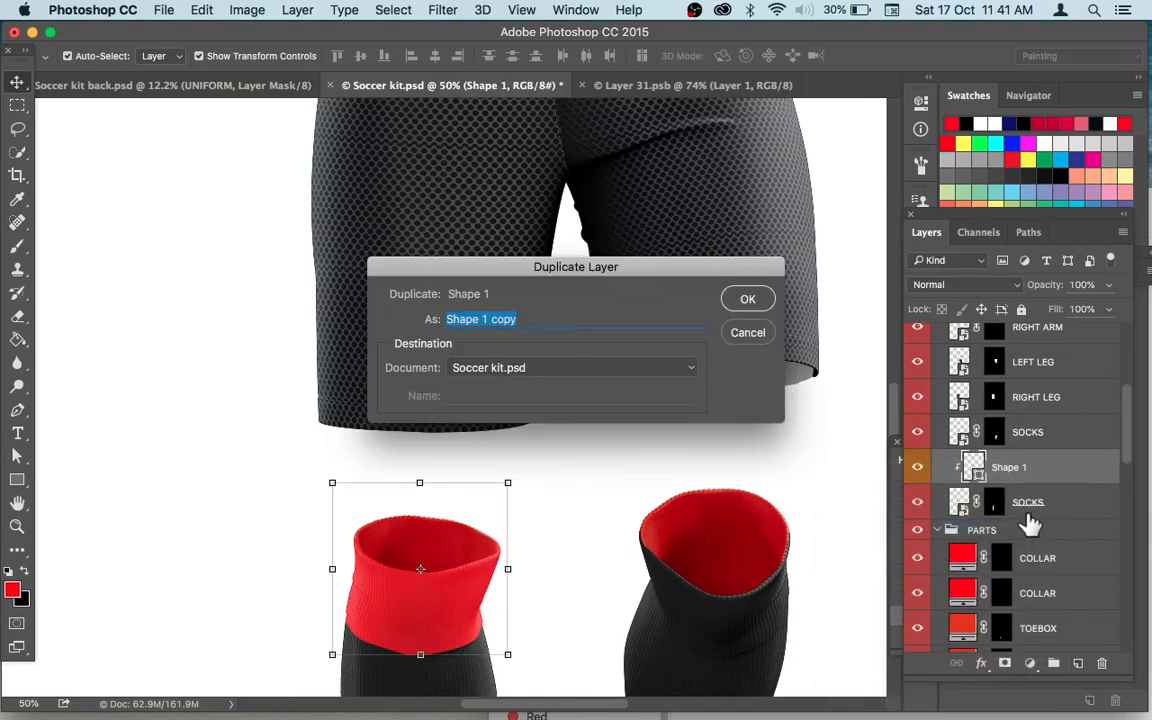
{"action": "key", "text": "Return"}
{"action": "left_click_drag", "start_coordinate": [1067, 478], "coordinate": [1066, 425]}
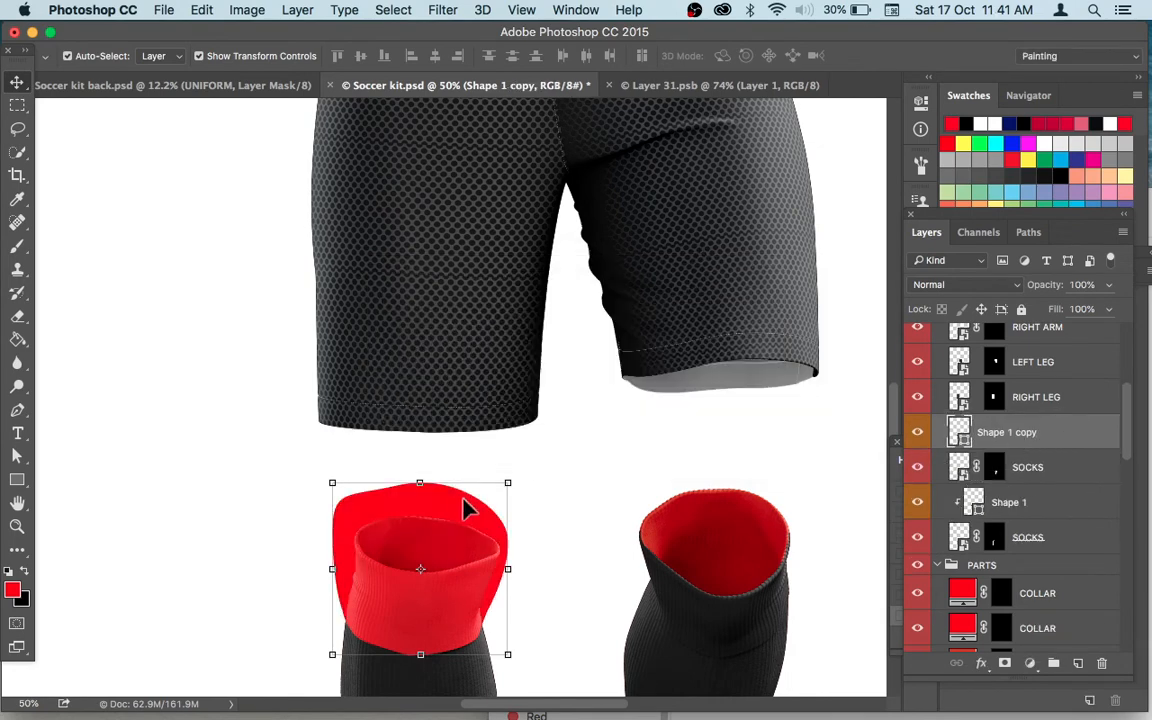
{"action": "left_click_drag", "start_coordinate": [462, 502], "coordinate": [755, 505]}
Raise the lower anchor points of Shape 1 copy toward the opening of the right-hand sock.
{"action": "key", "text": "z"}
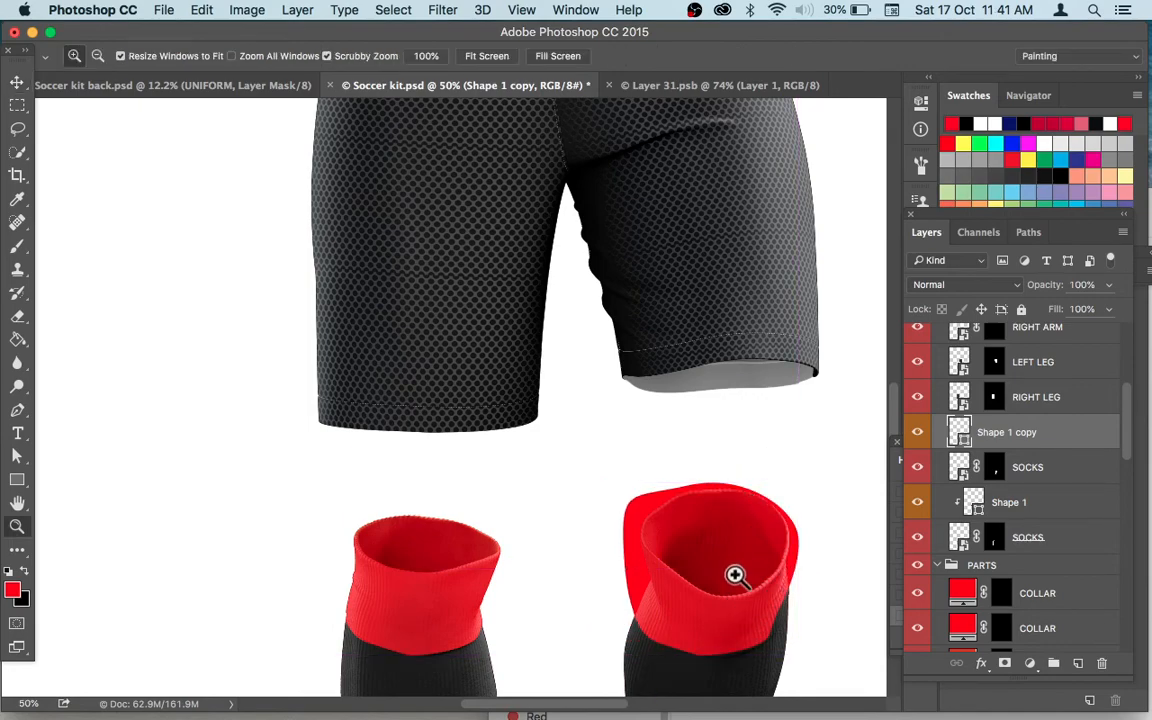
{"action": "left_click", "coordinate": [733, 576]}
{"action": "left_click", "coordinate": [731, 576]}
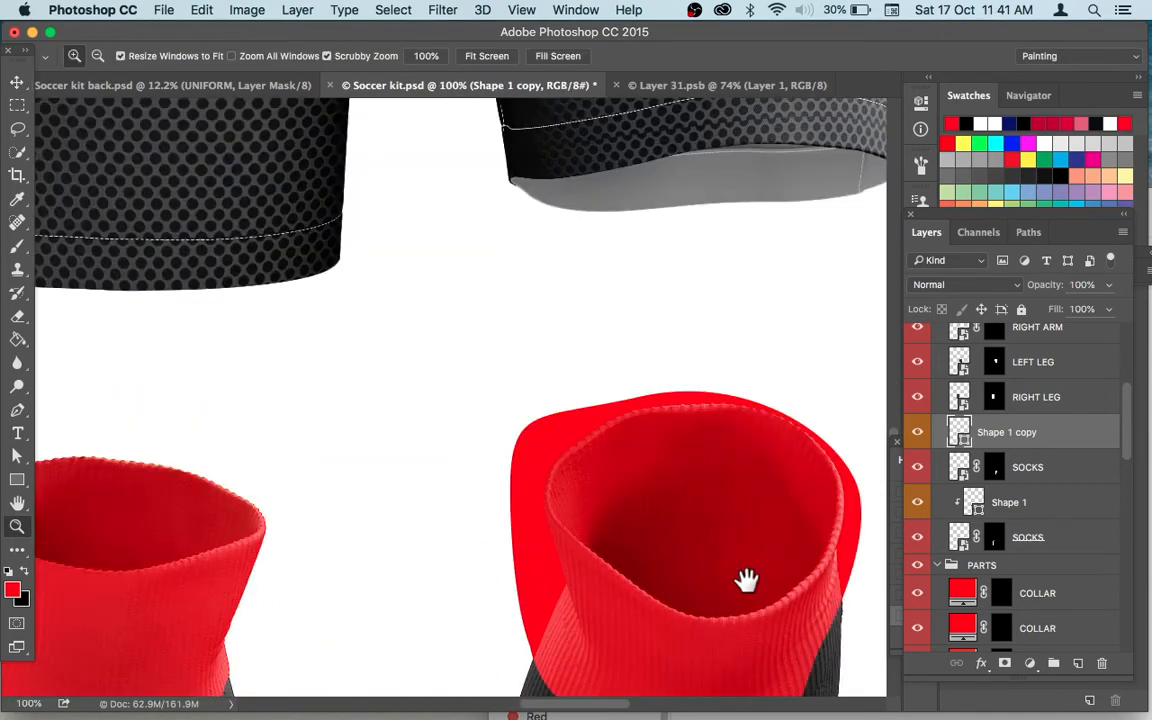
{"action": "left_click_drag", "start_coordinate": [743, 581], "coordinate": [677, 508]}
{"action": "key", "text": "a"}
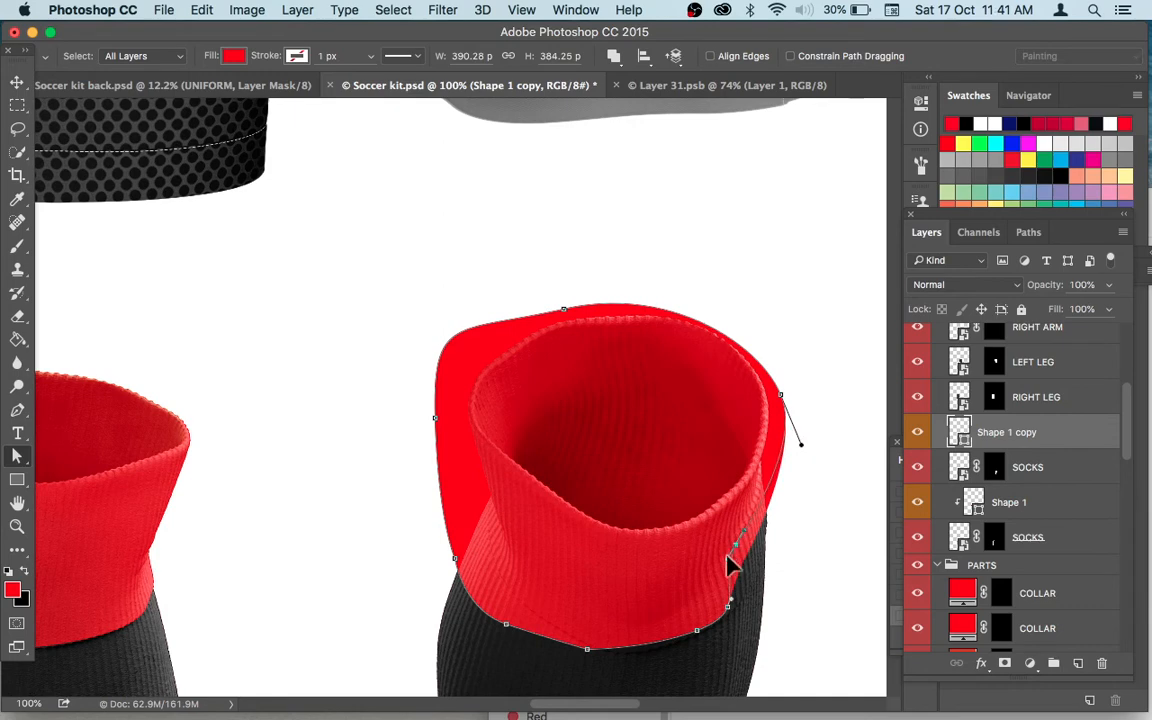
{"action": "left_click_drag", "start_coordinate": [694, 630], "coordinate": [714, 571]}
{"action": "left_click", "coordinate": [727, 607]}
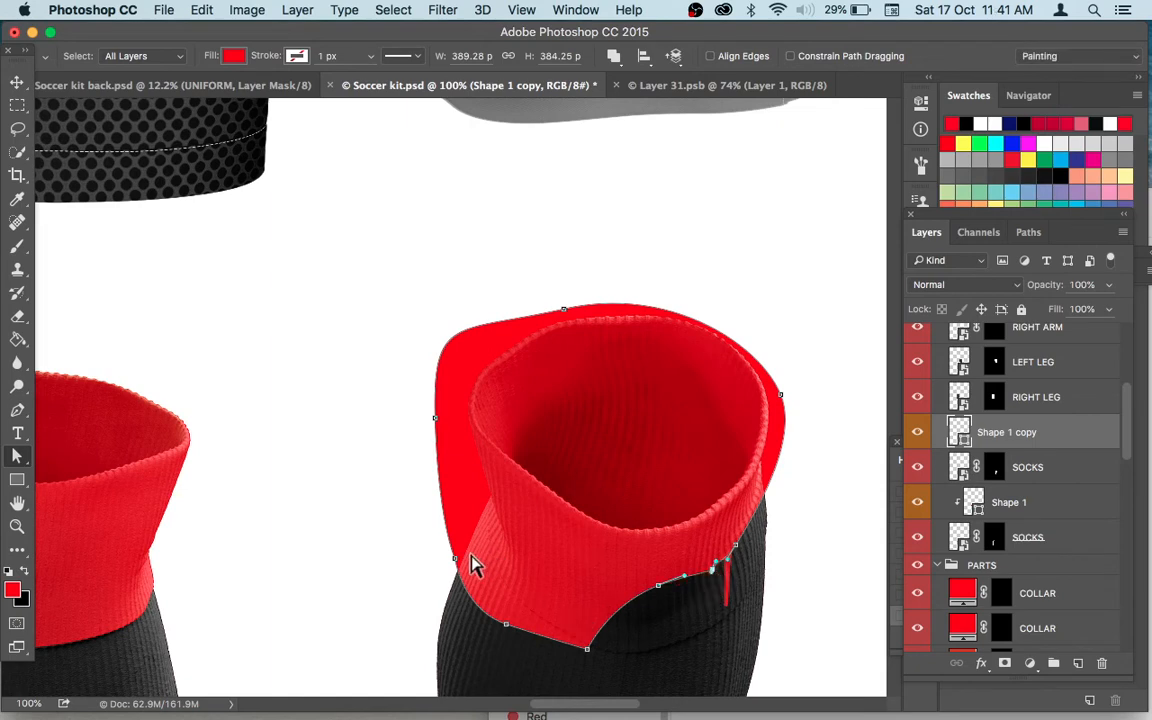
{"action": "left_click_drag", "start_coordinate": [456, 566], "coordinate": [463, 463]}
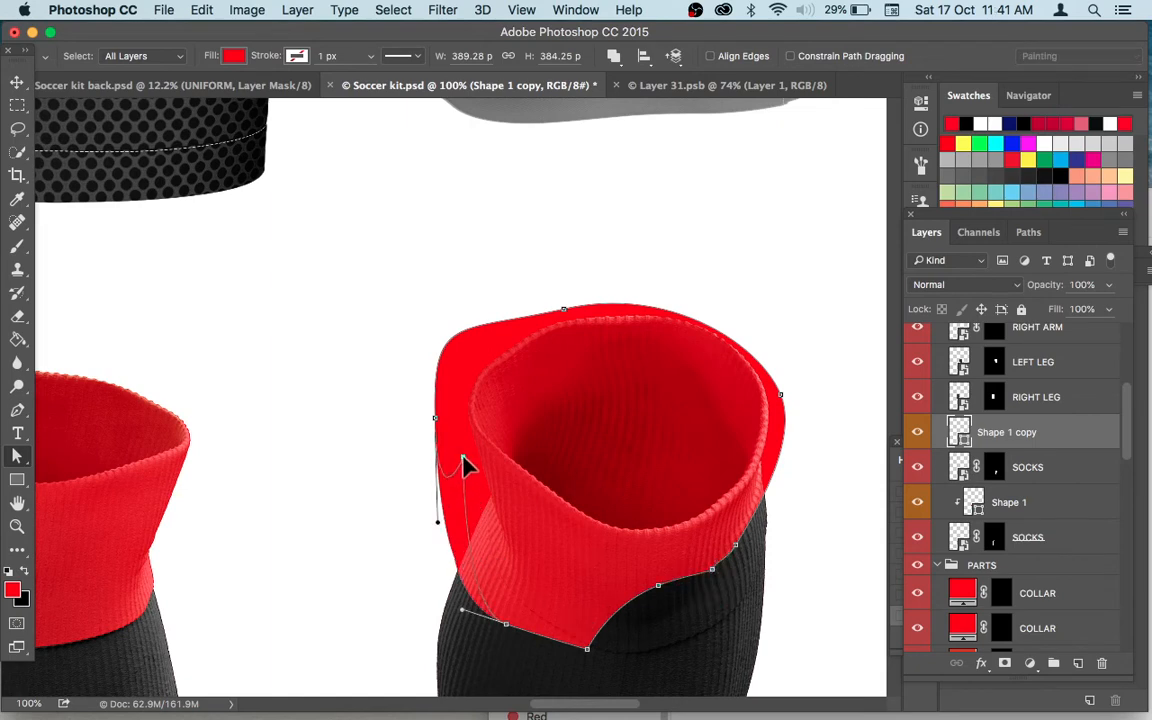
{"action": "left_click_drag", "start_coordinate": [505, 623], "coordinate": [545, 568]}
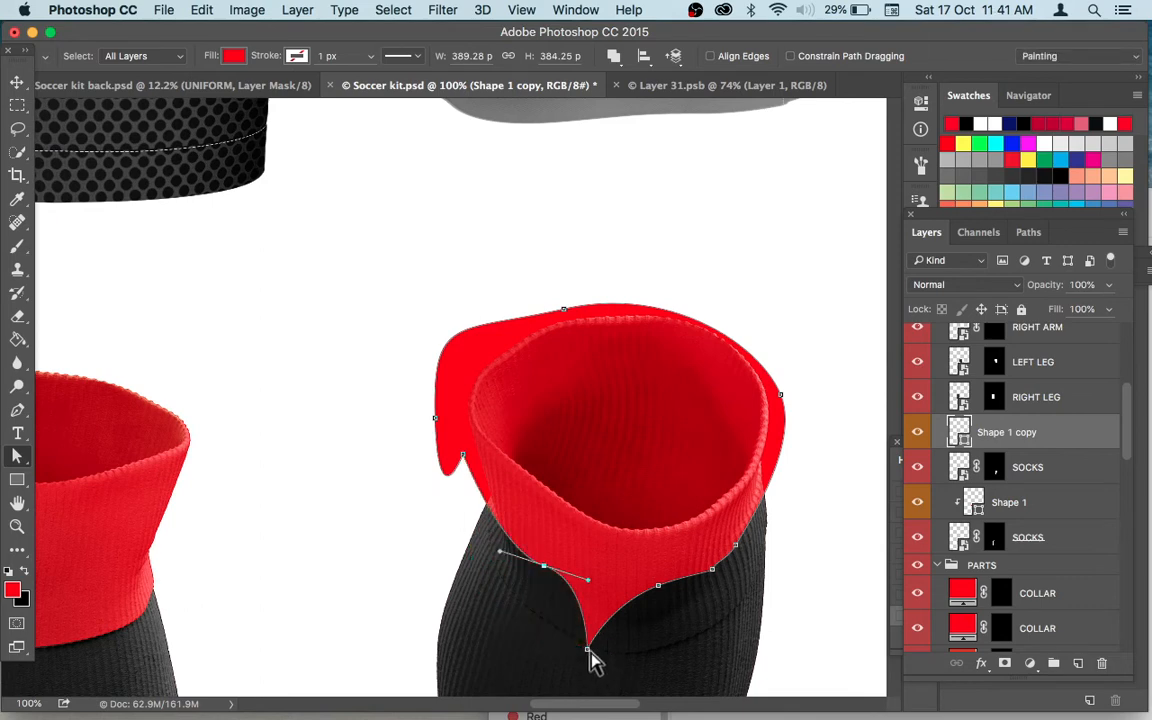
{"action": "left_click_drag", "start_coordinate": [587, 649], "coordinate": [606, 596]}
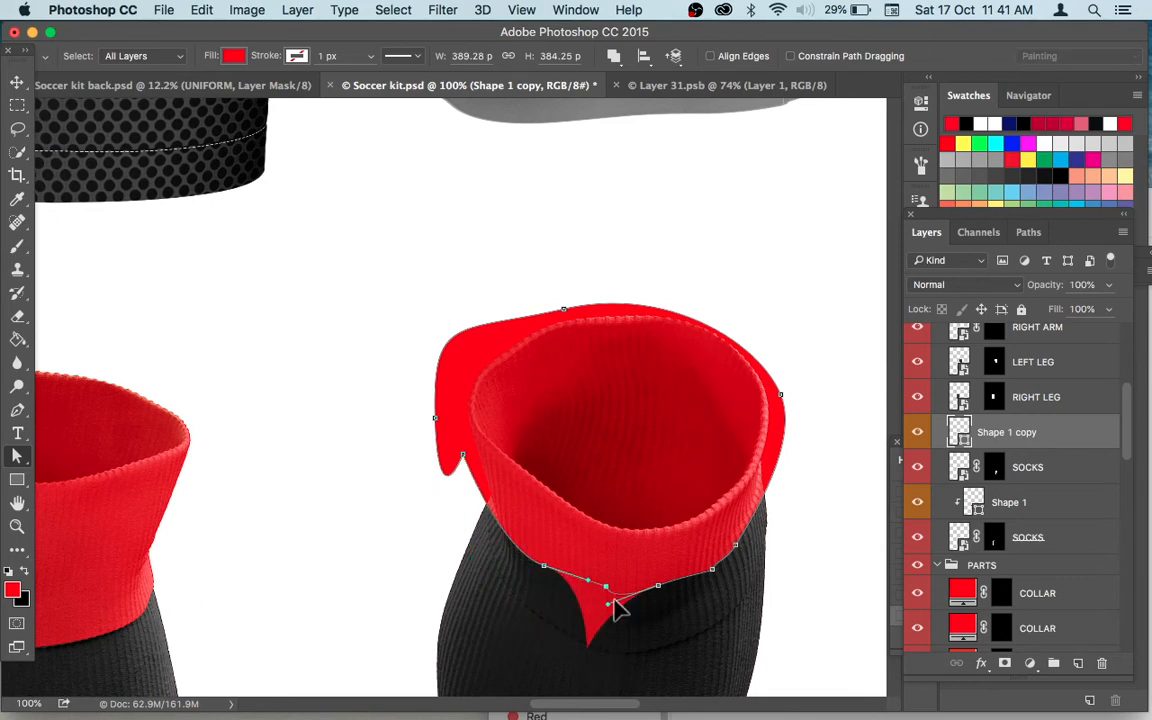
Lower the bottom anchor of Shape 1 copy to the cuff seam and curve the left half of its lower edge along it.
{"action": "key", "text": "z"}
{"action": "left_click", "coordinate": [645, 556]}
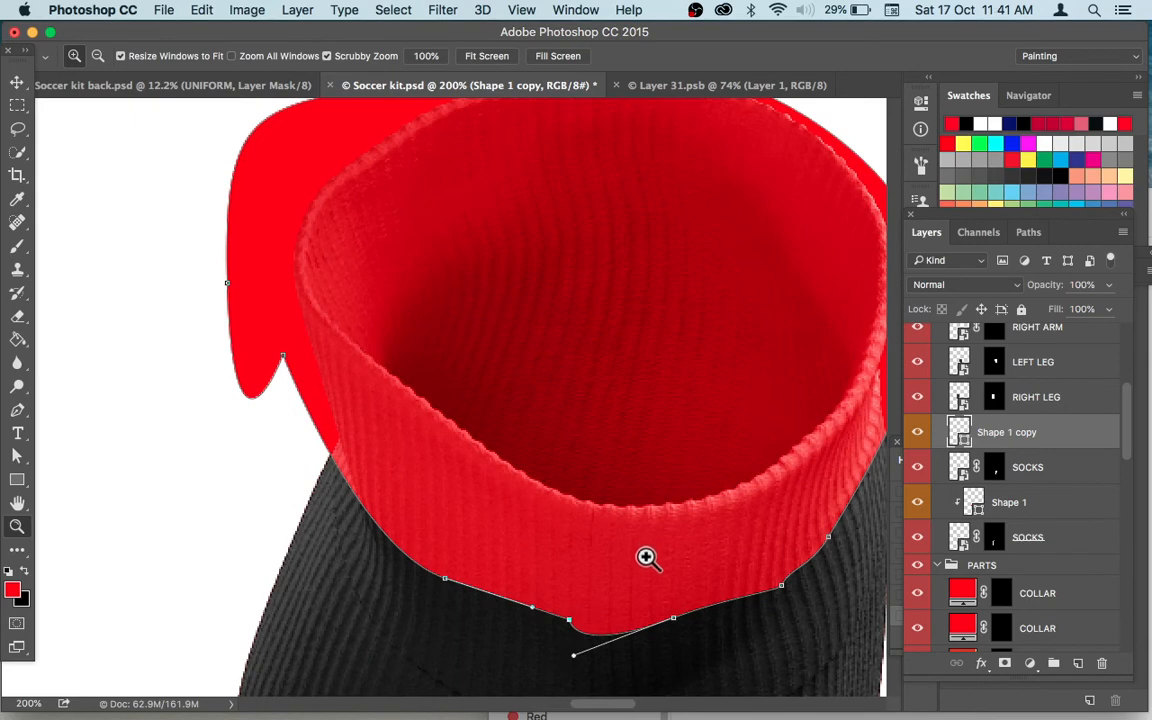
{"action": "scroll", "coordinate": [720, 514], "scroll_direction": "down", "scroll_amount": 5}
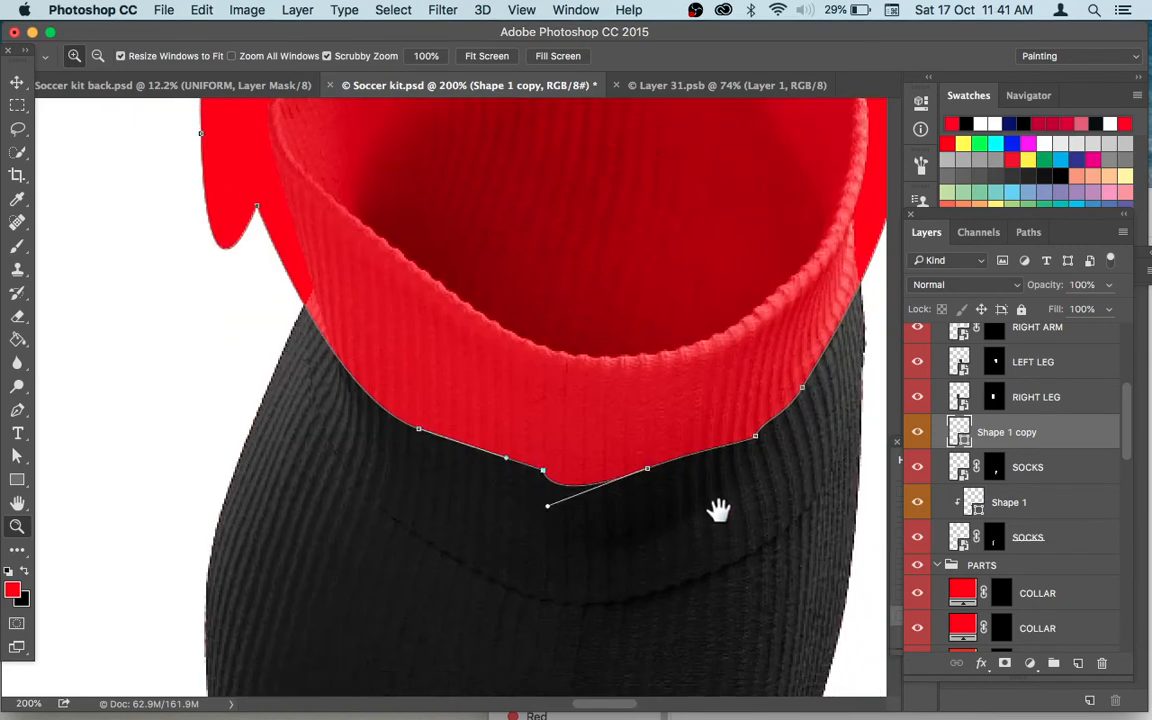
{"action": "key", "text": "a"}
{"action": "left_click_drag", "start_coordinate": [543, 472], "coordinate": [541, 603]}
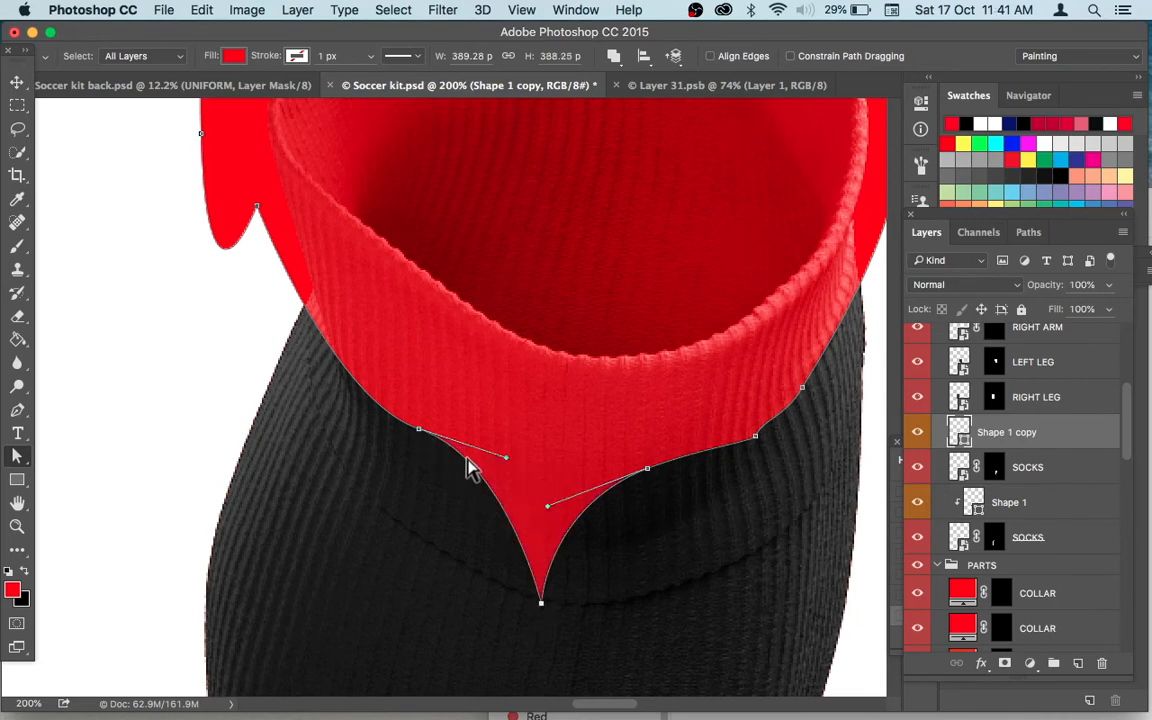
{"action": "left_click", "coordinate": [419, 430]}
{"action": "left_click_drag", "start_coordinate": [419, 430], "coordinate": [379, 500]}
{"action": "left_click_drag", "start_coordinate": [467, 531], "coordinate": [453, 561]}
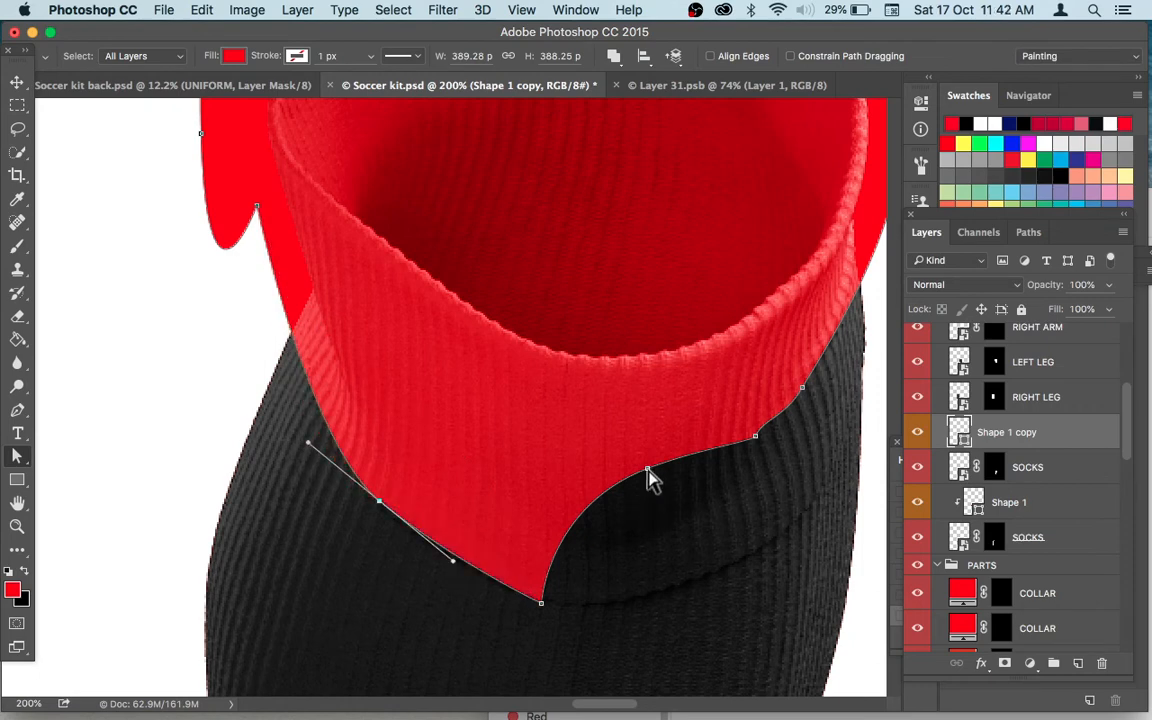
Fit the right half of Shape 1 copy's lower edge to the cuff seam and smooth the curve at its lowest point.
{"action": "left_click_drag", "start_coordinate": [647, 469], "coordinate": [690, 589]}
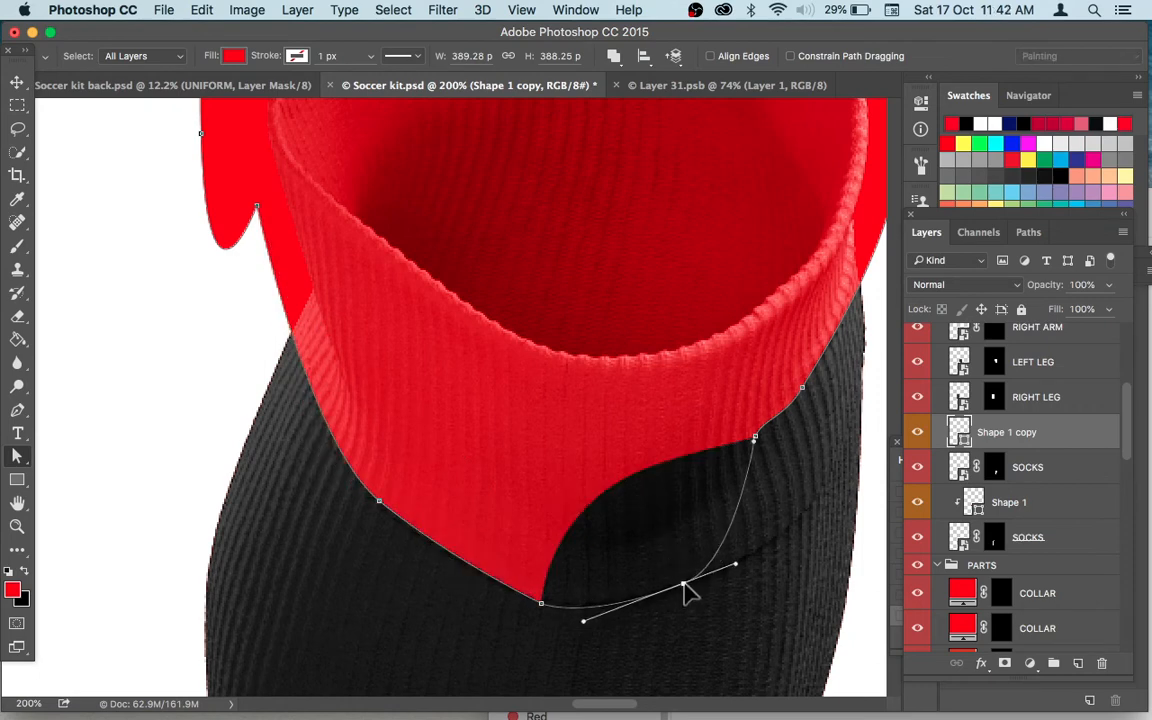
{"action": "left_click_drag", "start_coordinate": [755, 440], "coordinate": [822, 505]}
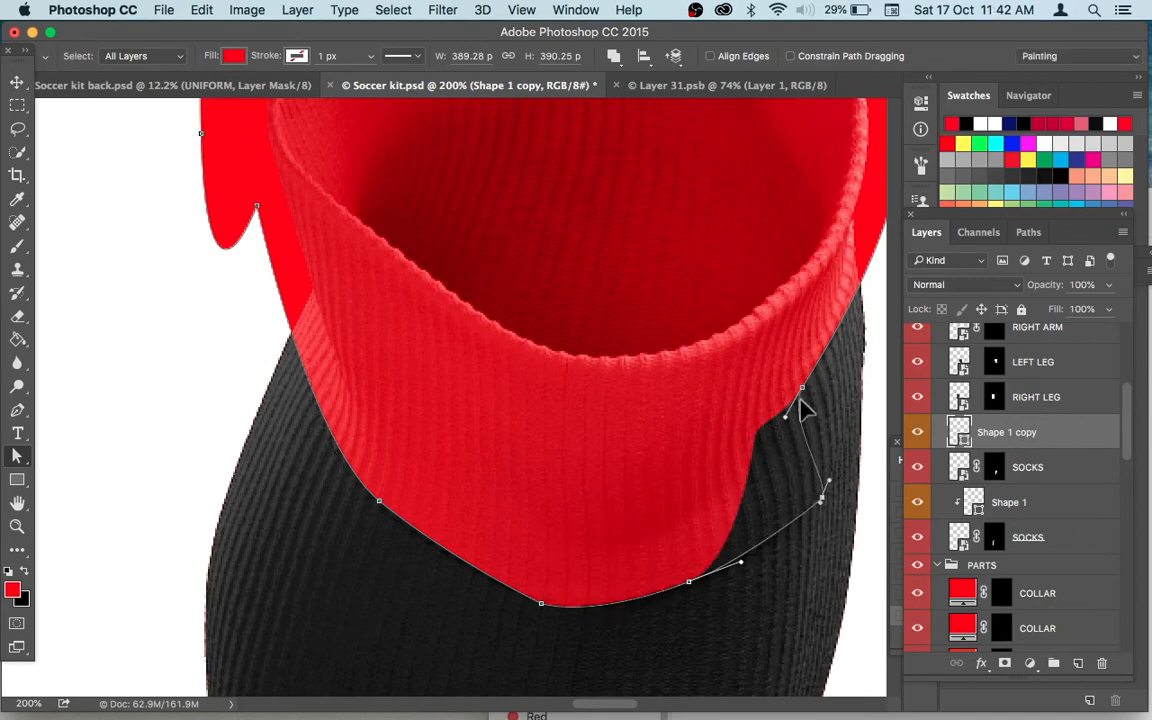
{"action": "mouse_move", "coordinate": [872, 392]}
{"action": "left_mouse_down"}
{"action": "mouse_move", "coordinate": [869, 373]}
{"action": "mouse_move", "coordinate": [861, 413]}
{"action": "left_mouse_up"}
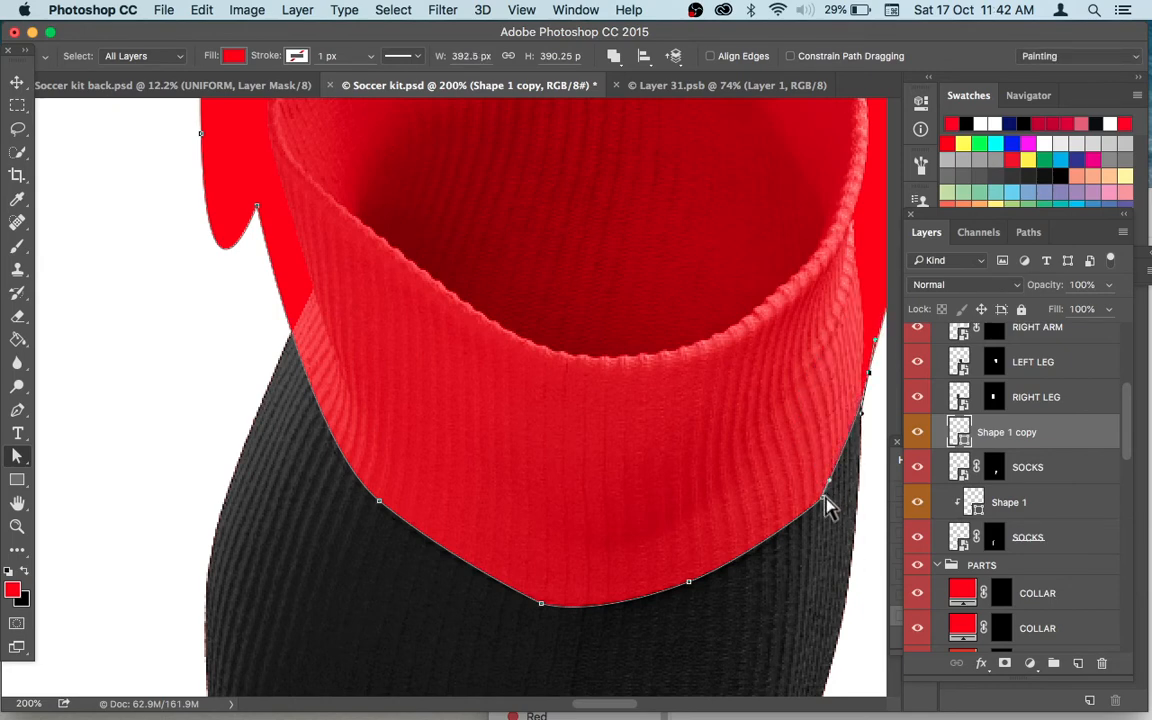
{"action": "left_click", "coordinate": [539, 605]}
{"action": "left_click_drag", "start_coordinate": [588, 619], "coordinate": [604, 611]}
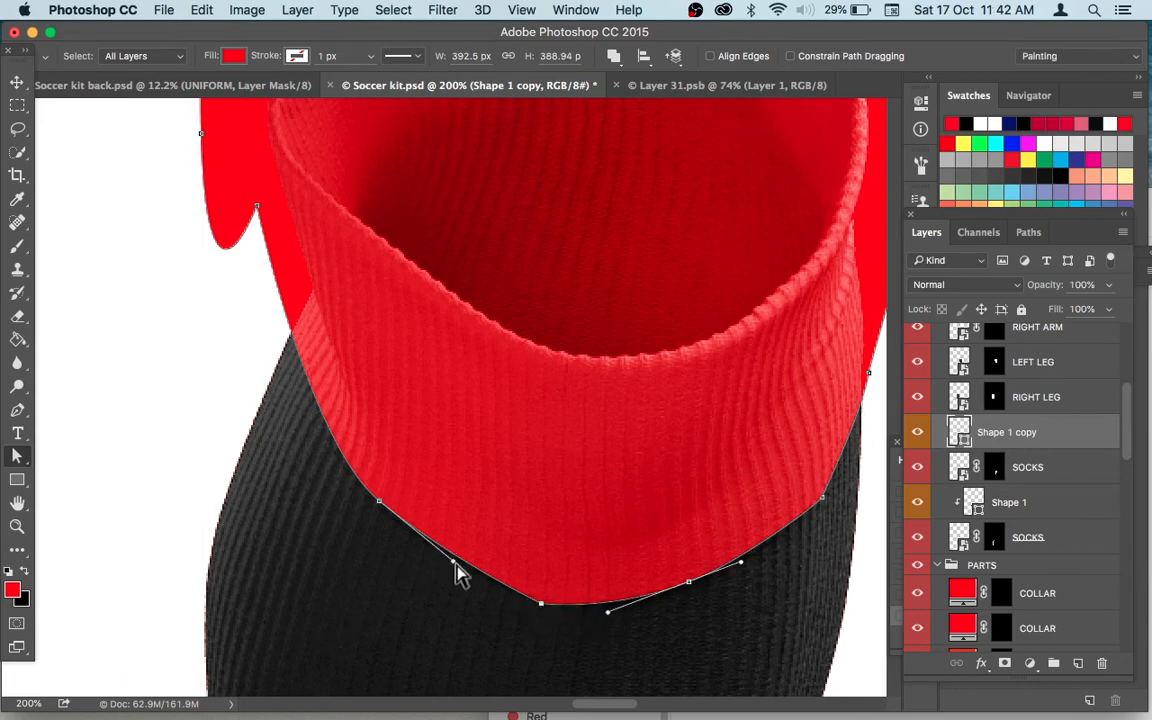
Refine the left curve of Shape 1 copy's lower edge and clip the shape to the SOCKS layer below it.
{"action": "left_click_drag", "start_coordinate": [450, 559], "coordinate": [445, 563]}
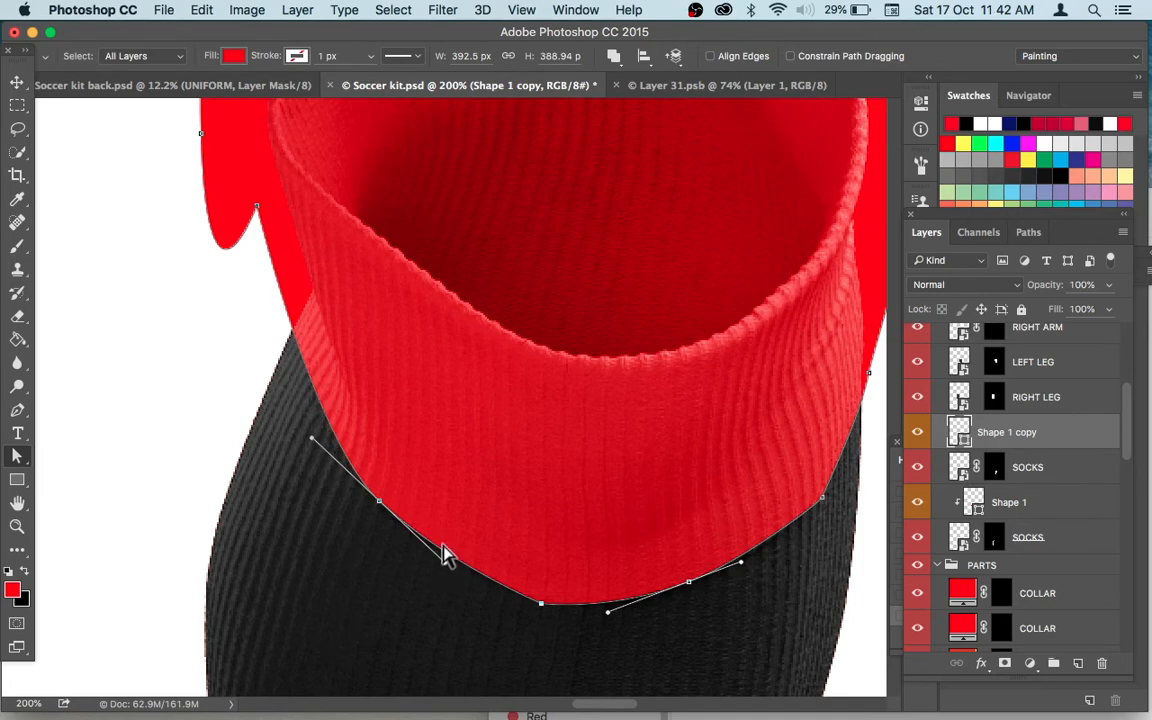
{"action": "left_click", "coordinate": [17, 86]}
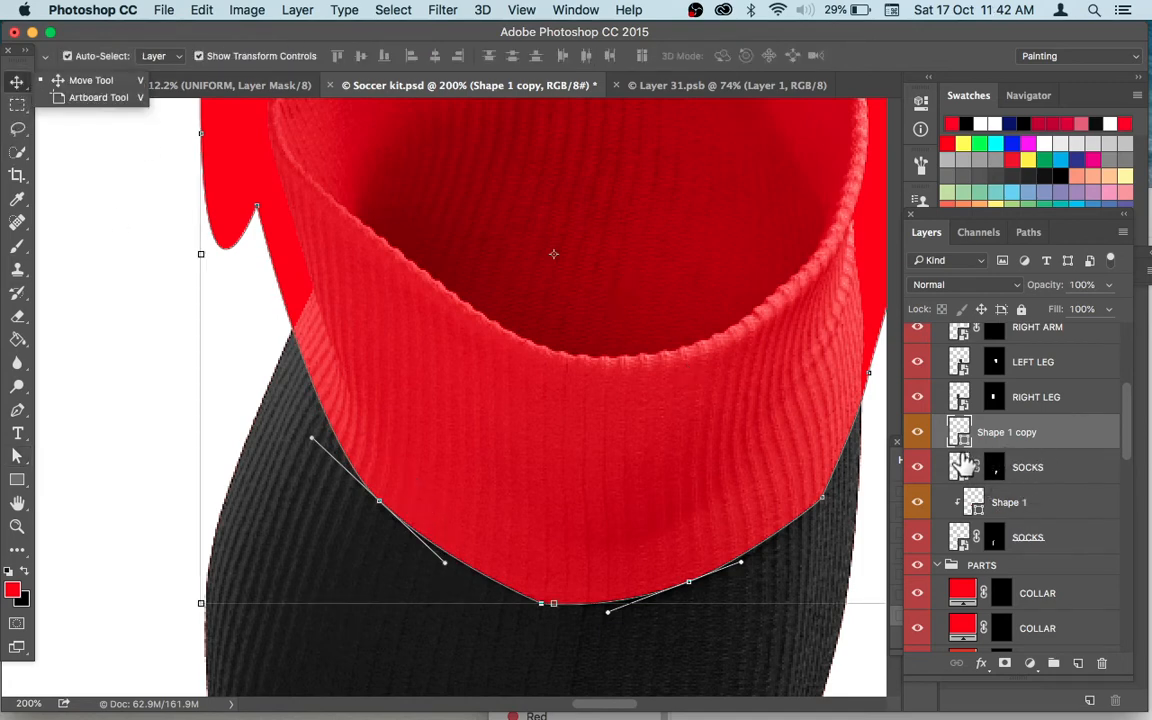
{"action": "left_click_drag", "start_coordinate": [960, 465], "coordinate": [966, 441]}
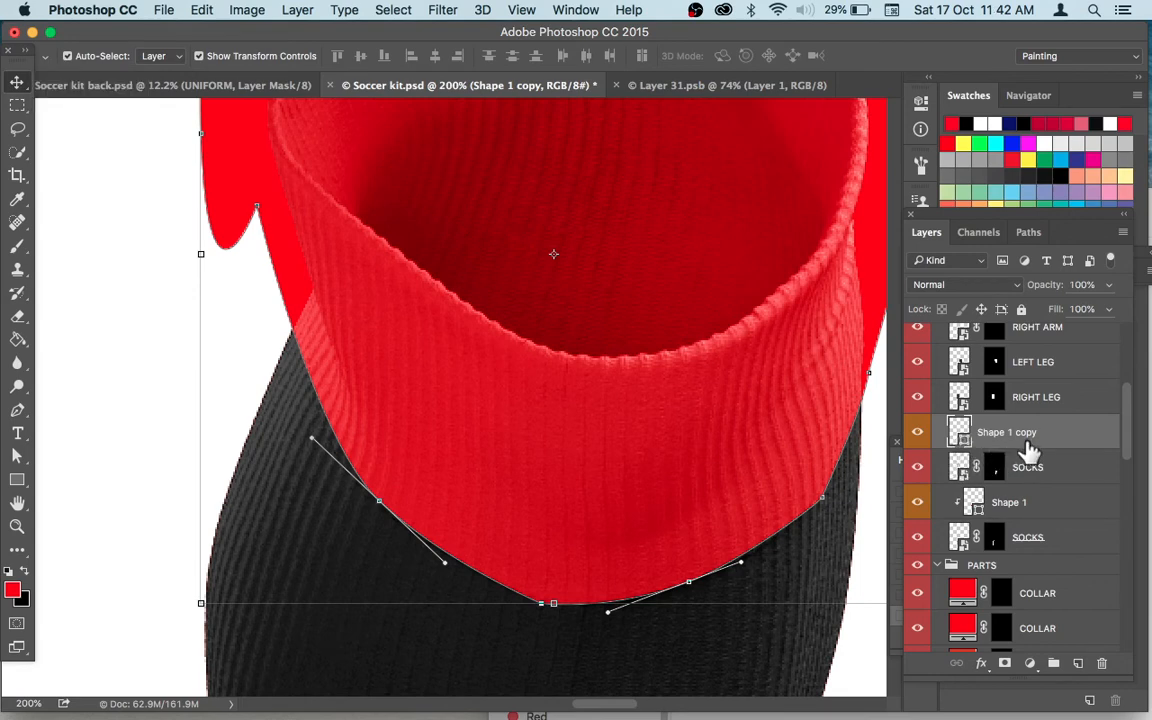
{"action": "left_click", "coordinate": [962, 447], "text": "alt"}
{"action": "key", "text": "a"}
{"action": "key", "text": "super+0"}
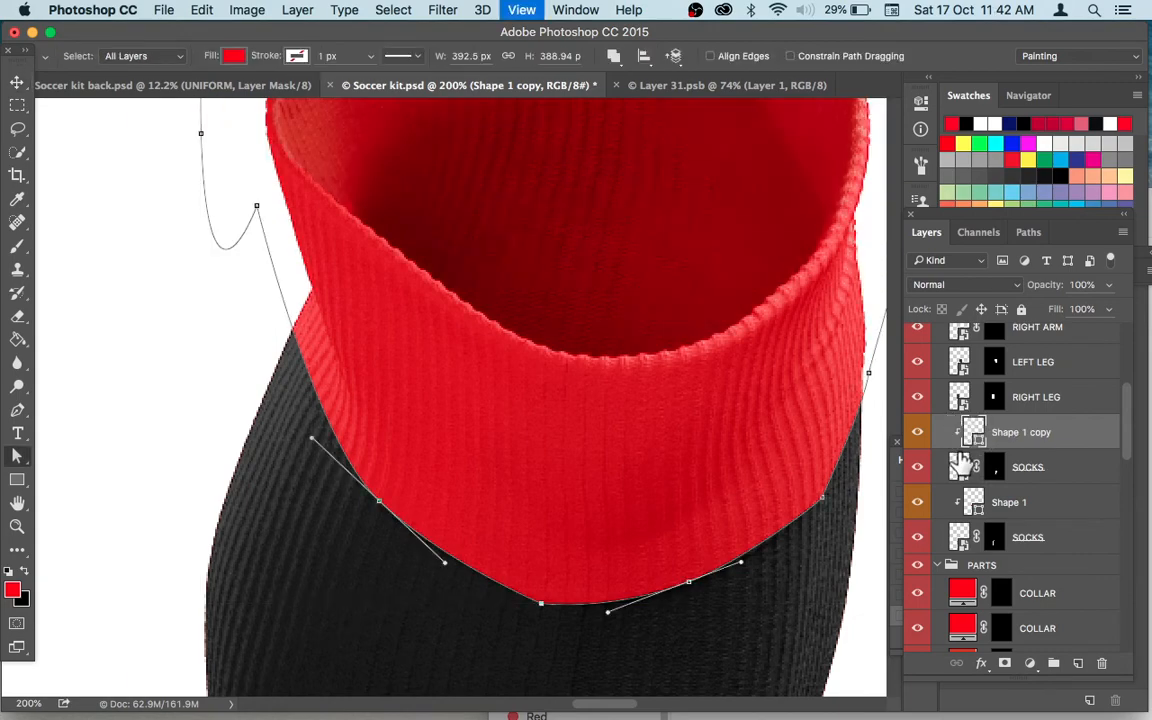
Change the color of the shoes' UPPER fill layer to dark grey.
{"action": "key", "text": "z"}
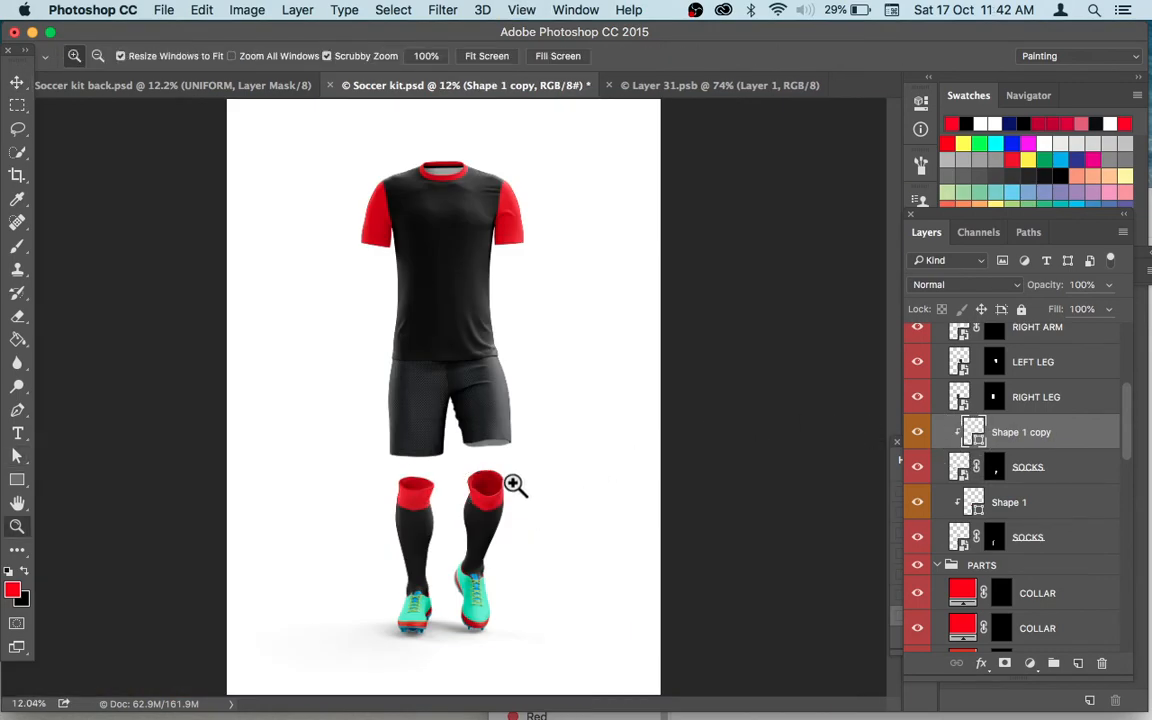
{"action": "left_click", "coordinate": [469, 507]}
{"action": "left_click", "coordinate": [469, 507]}
{"action": "left_click", "coordinate": [470, 525]}
{"action": "left_click_drag", "start_coordinate": [481, 548], "coordinate": [523, 397]}
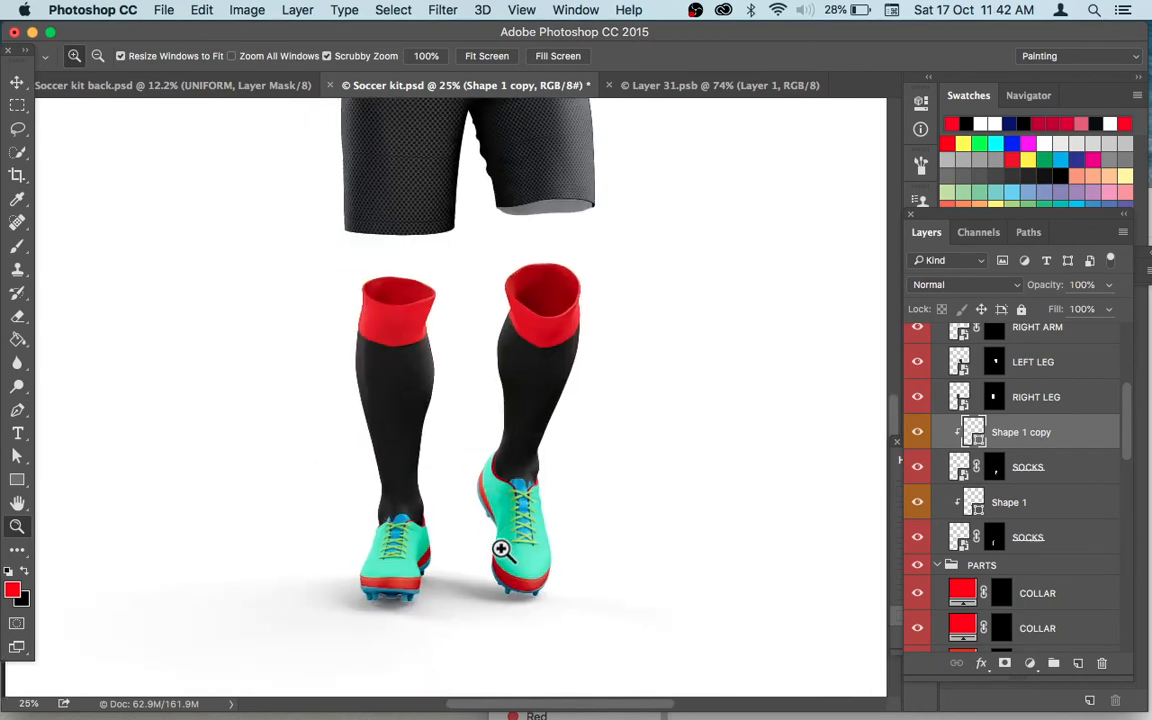
{"action": "left_click", "coordinate": [501, 549]}
{"action": "key", "text": "v"}
{"action": "left_click", "coordinate": [502, 540]}
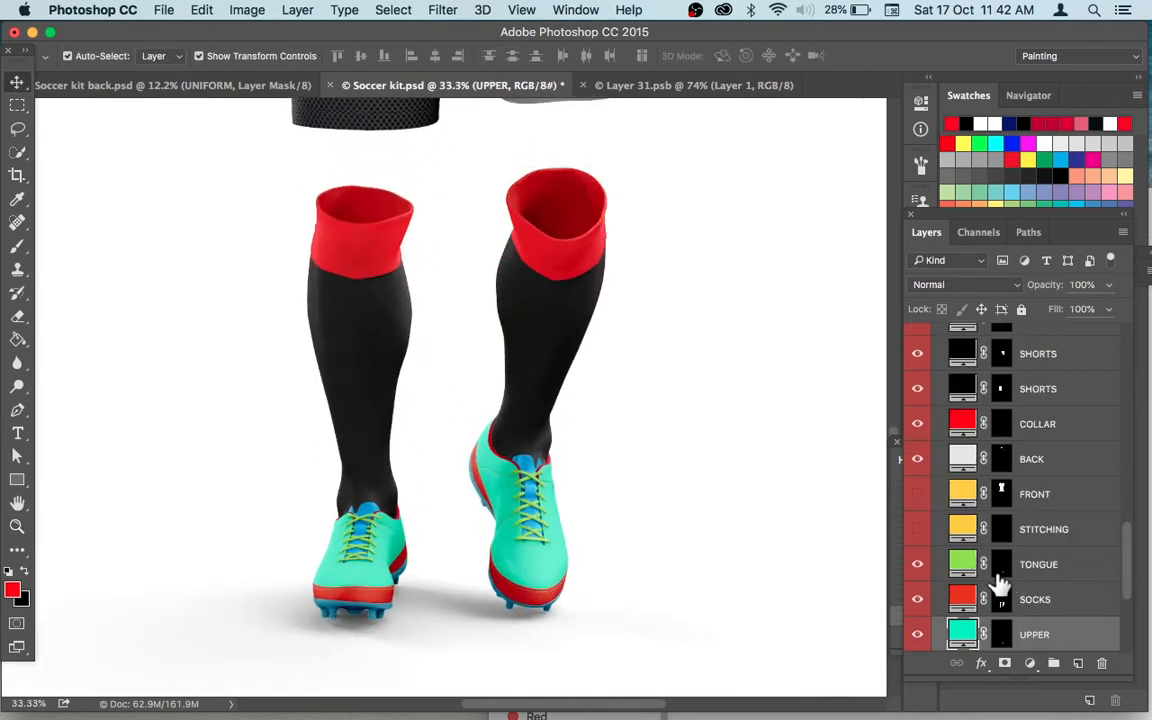
{"action": "double_click", "coordinate": [963, 638]}
{"action": "left_click_drag", "start_coordinate": [470, 272], "coordinate": [342, 442]}
{"action": "left_click", "coordinate": [750, 202]}
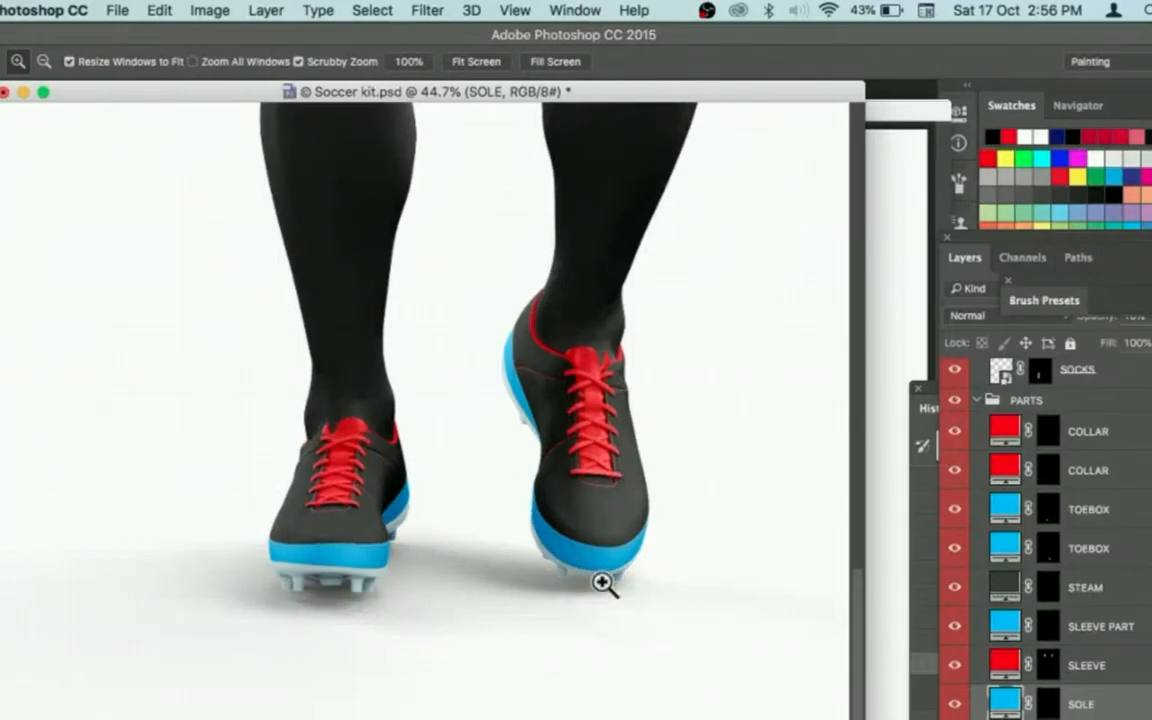
Set the TOEBOX fill color of the right-hand shoe to red, ff0000.
{"action": "left_click", "coordinate": [601, 570]}
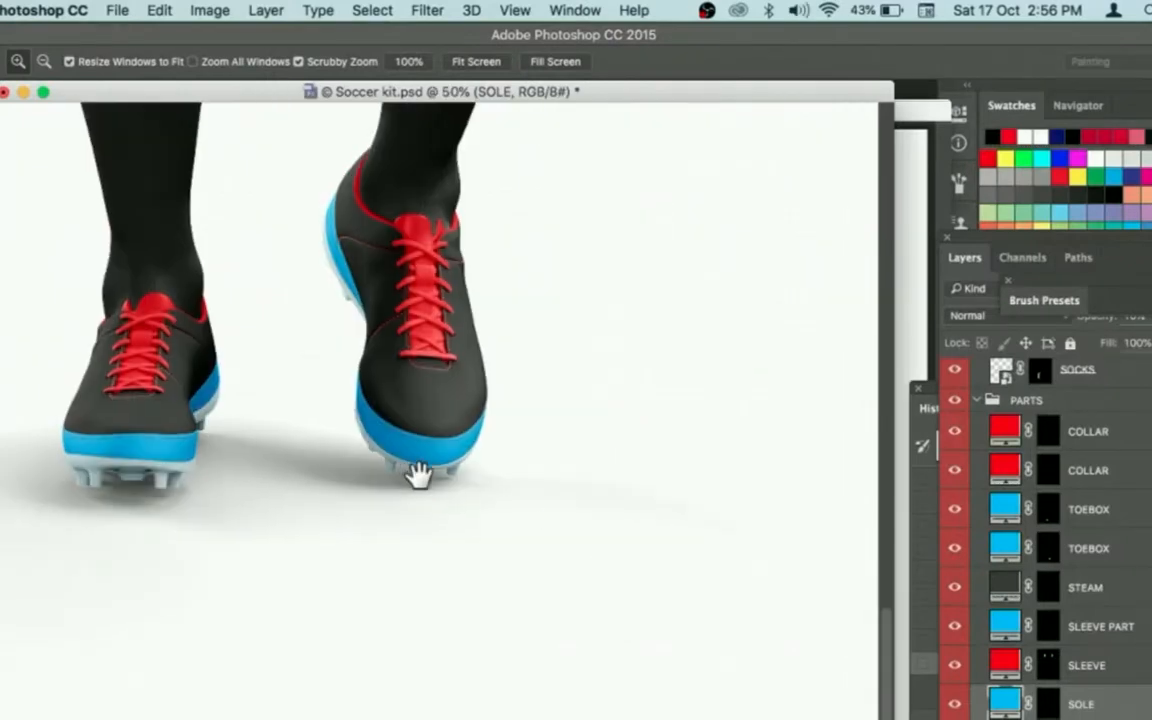
{"action": "left_click_drag", "start_coordinate": [414, 470], "coordinate": [522, 540]}
{"action": "key", "text": "v"}
{"action": "left_click", "coordinate": [518, 512]}
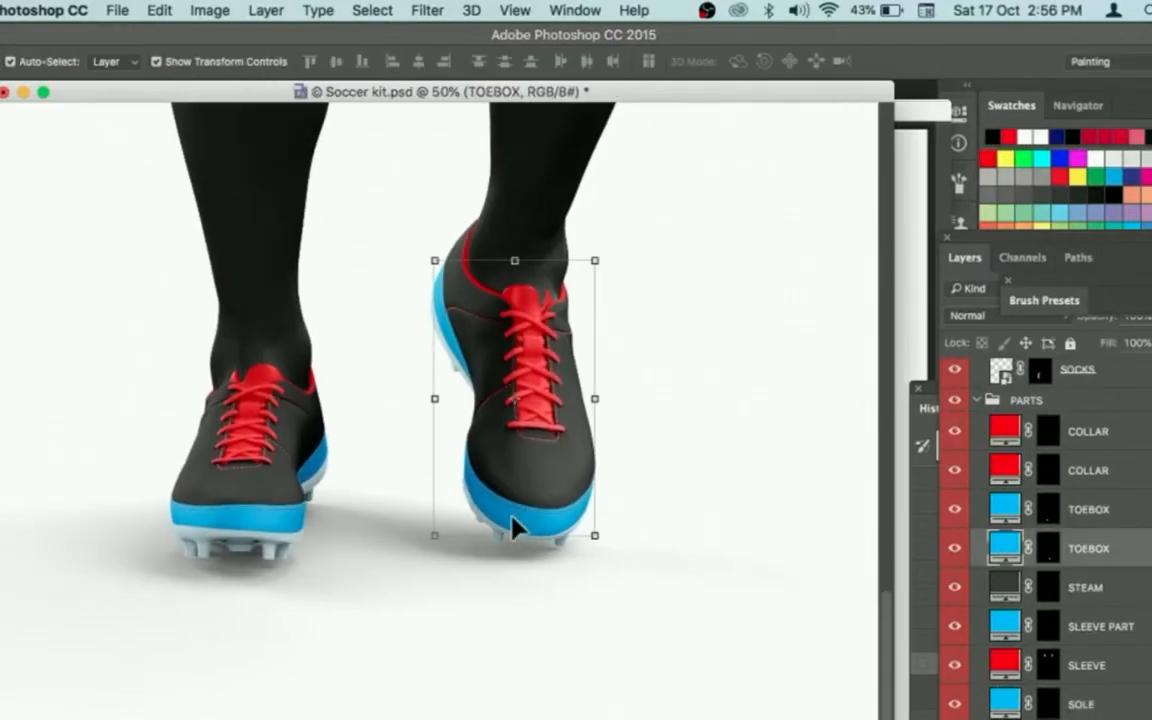
{"action": "double_click", "coordinate": [1004, 547]}
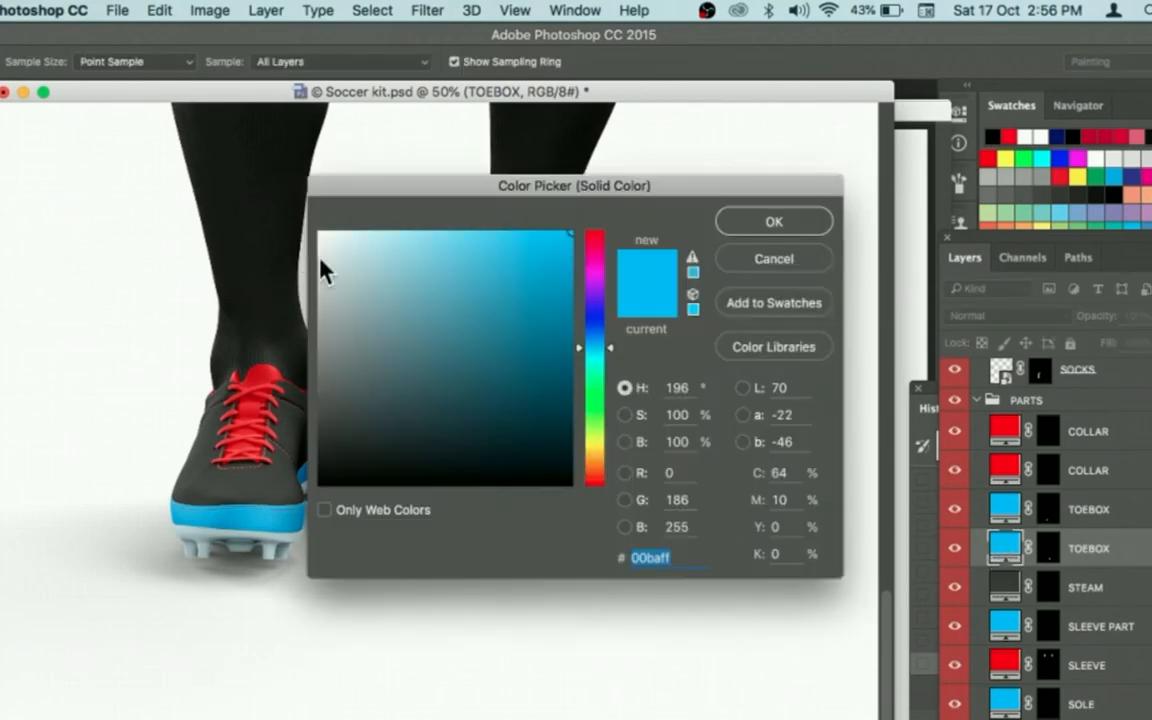
{"action": "left_click_drag", "start_coordinate": [594, 240], "coordinate": [612, 210]}
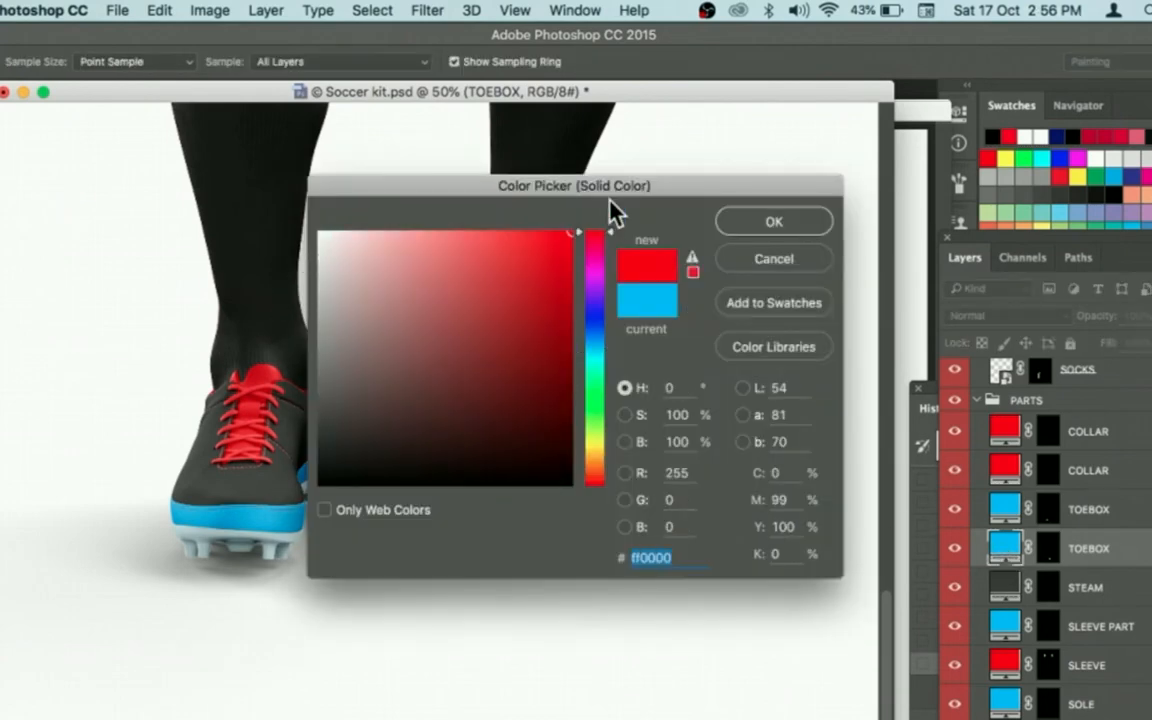
{"action": "left_click", "coordinate": [770, 224]}
Change the TOEBOX fill color of the left-hand shoe to red.
{"action": "left_click", "coordinate": [285, 517]}
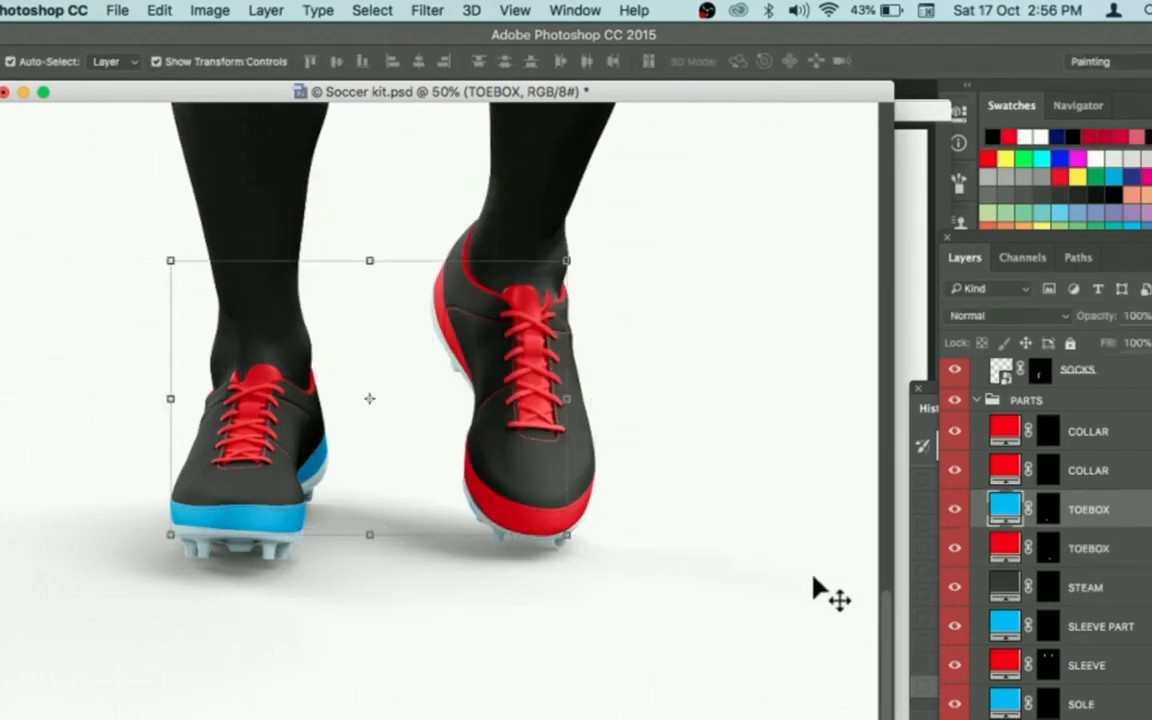
{"action": "double_click", "coordinate": [1006, 508]}
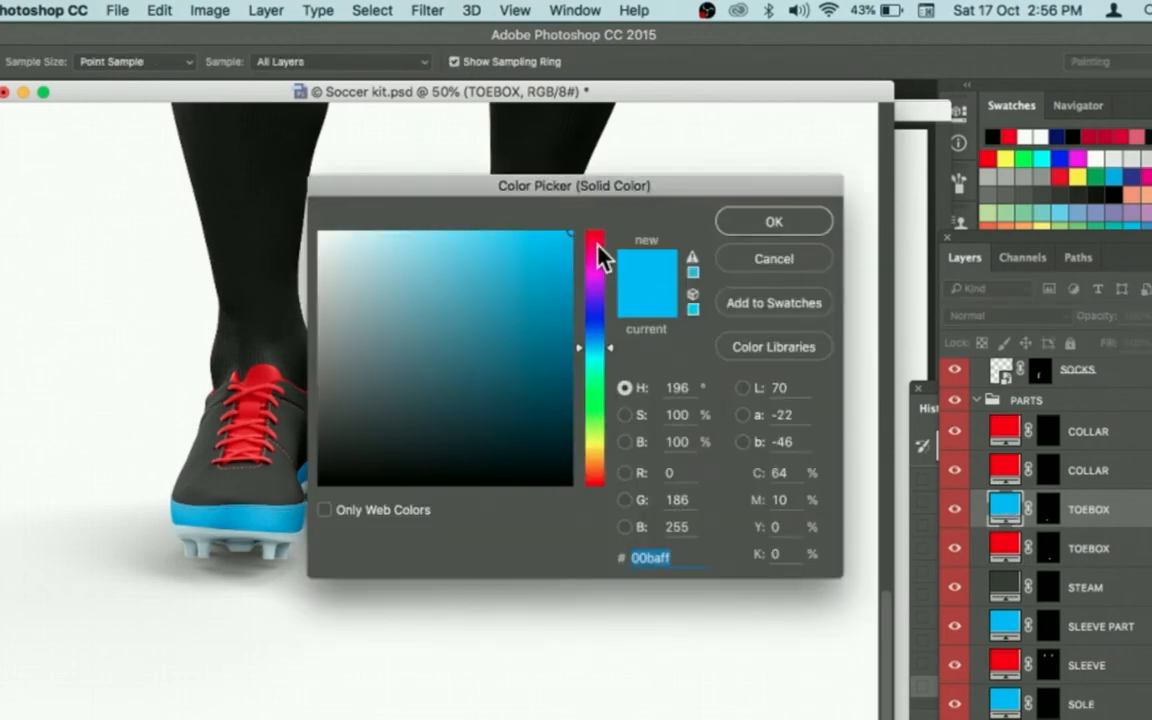
{"action": "left_click_drag", "start_coordinate": [600, 255], "coordinate": [598, 230]}
{"action": "left_click", "coordinate": [780, 218]}
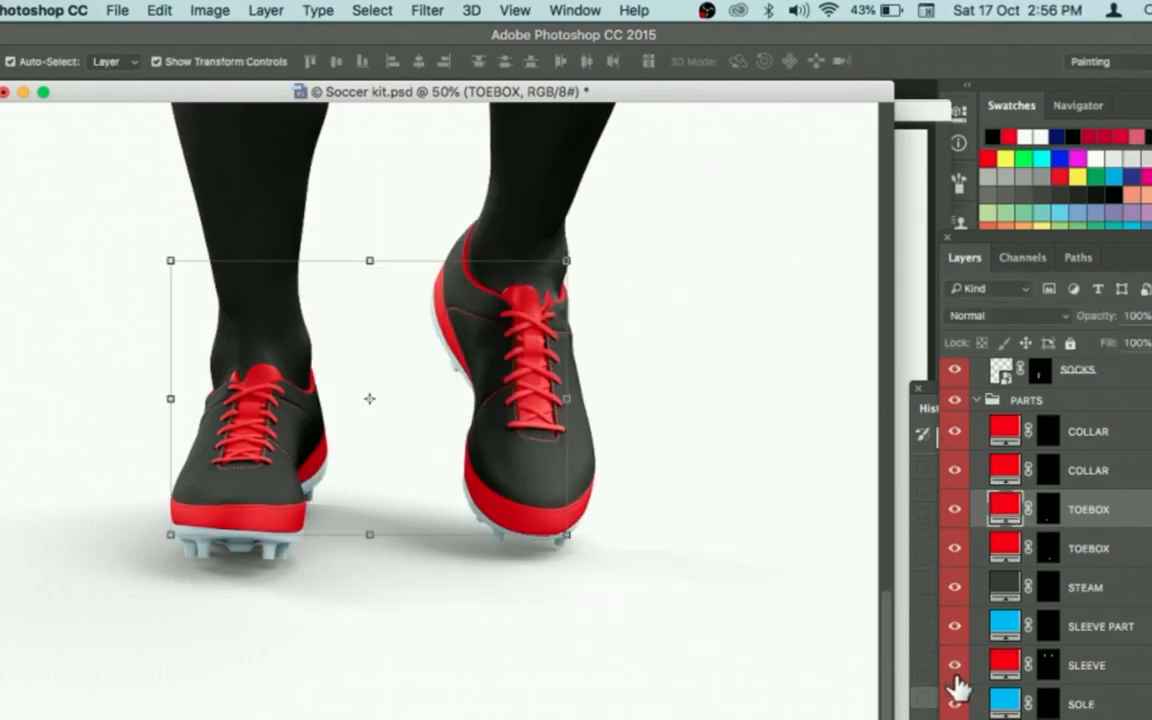
Change the SOLE fill color to red and raise that layer's opacity to 100%.
{"action": "double_click", "coordinate": [1004, 700]}
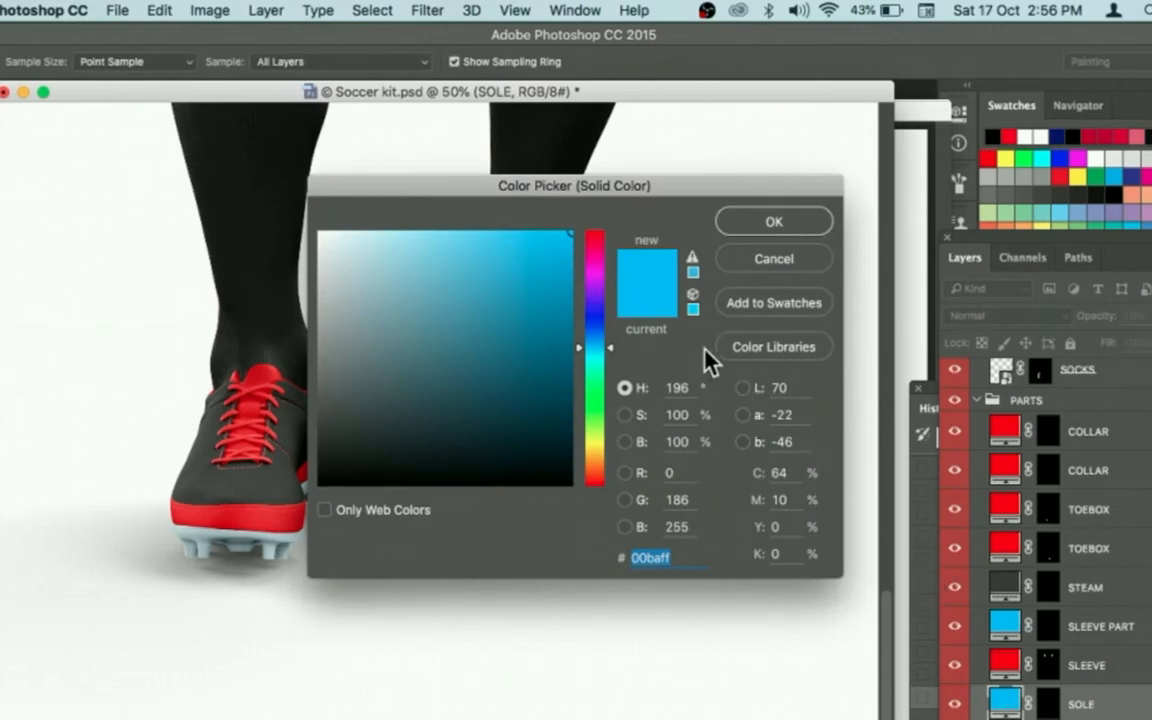
{"action": "left_click", "coordinate": [604, 234]}
{"action": "left_click", "coordinate": [742, 225]}
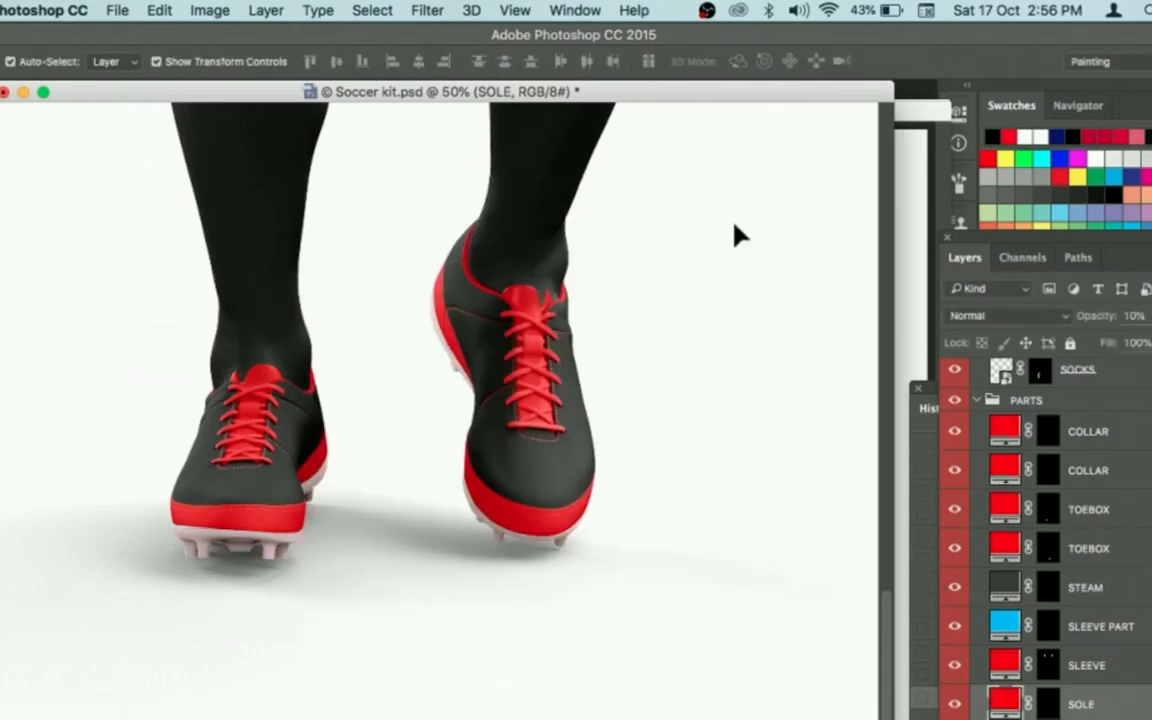
{"action": "left_click", "coordinate": [1151, 316]}
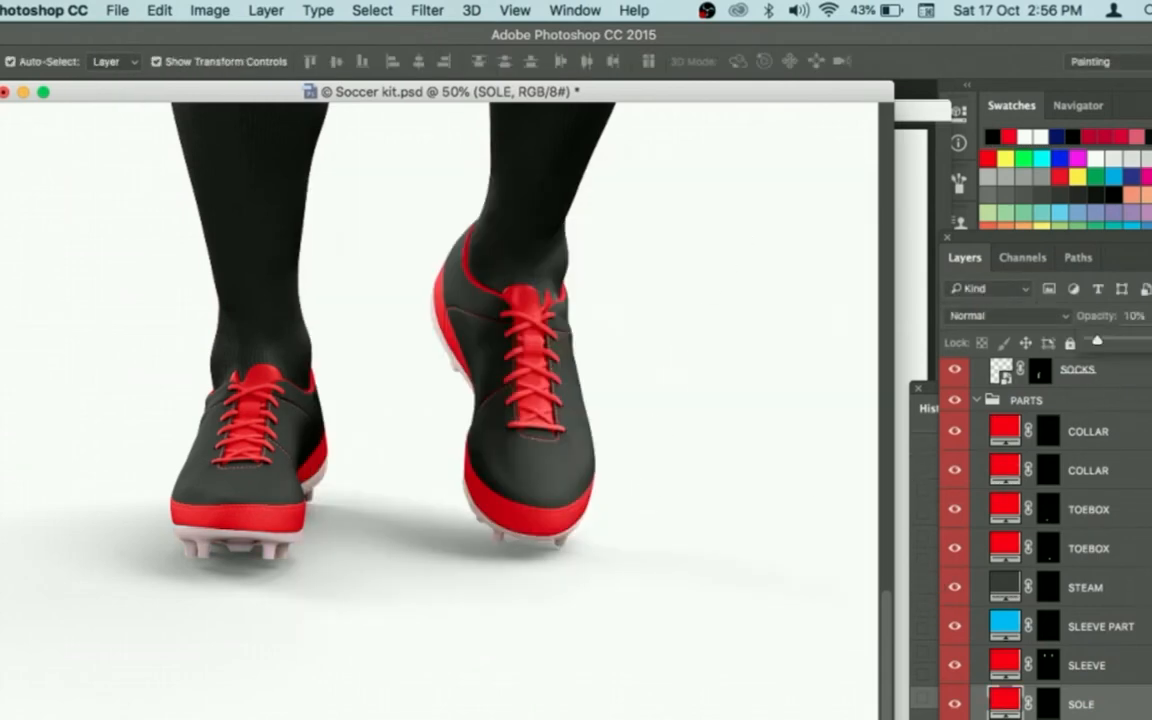
{"action": "left_click_drag", "start_coordinate": [1144, 340], "coordinate": [1151, 340]}
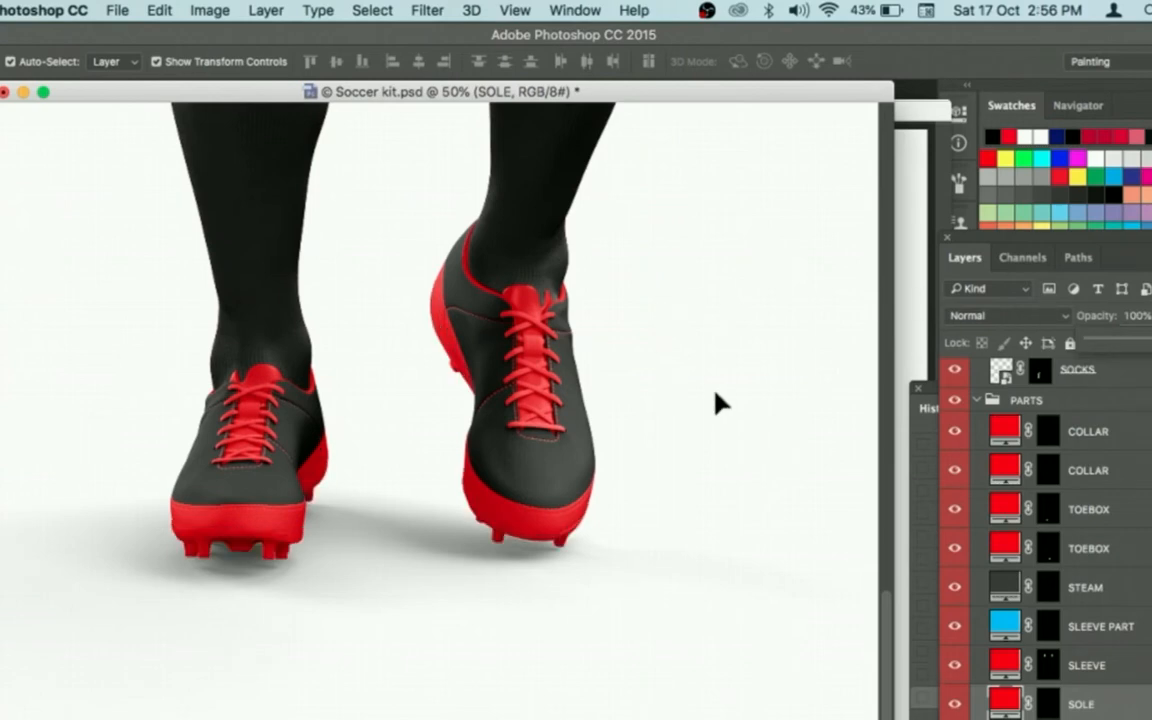
Raise the opacity of Shape 1 copy on the right-hand sock's cuff to 100%.
{"action": "key", "text": "super+minus"}
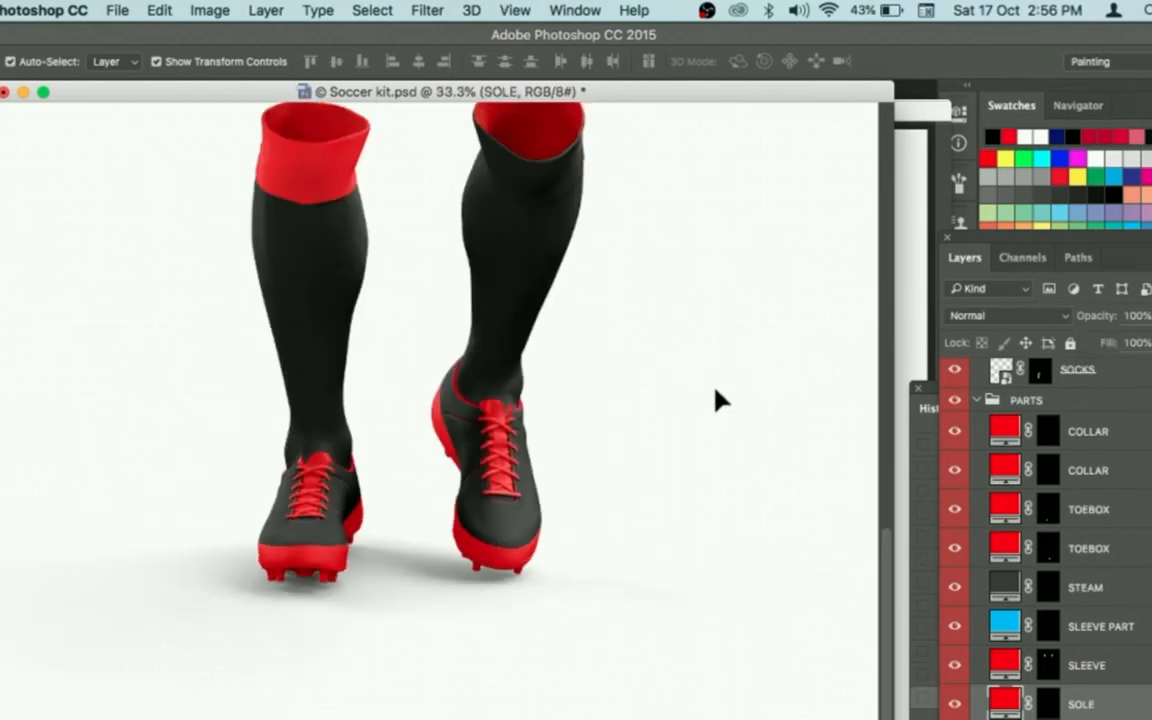
{"action": "left_click_drag", "start_coordinate": [613, 150], "coordinate": [645, 465]}
{"action": "key", "text": "v"}
{"action": "left_click", "coordinate": [152, 379]}
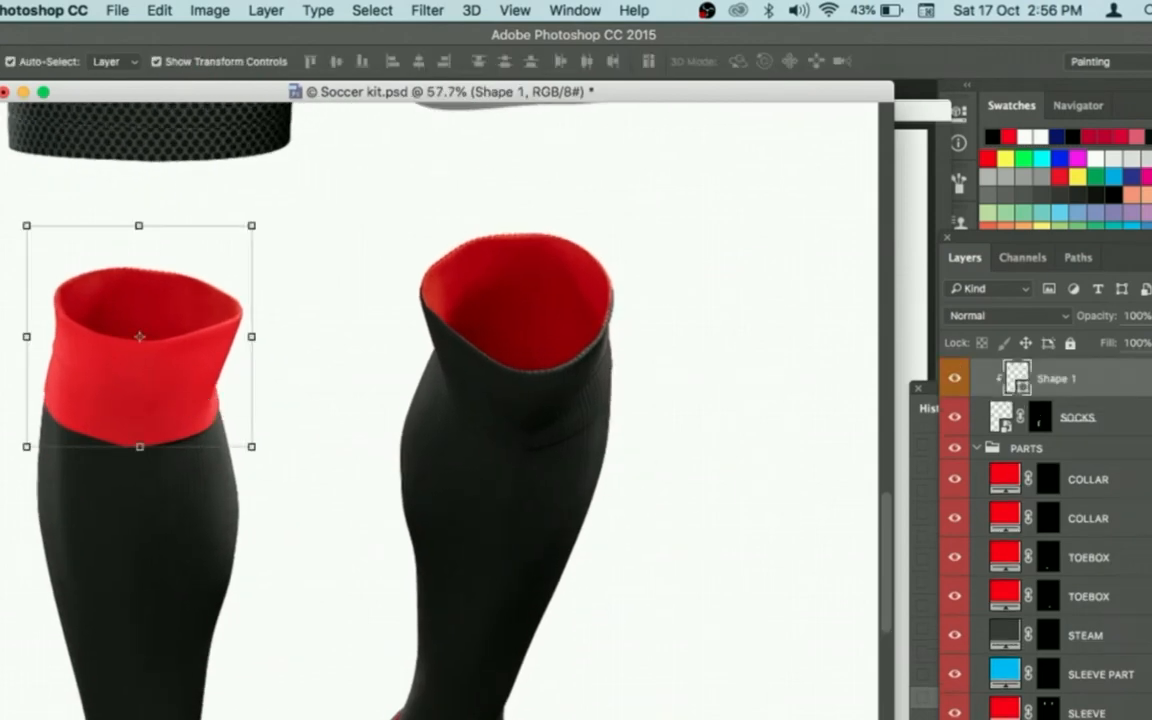
{"action": "scroll", "coordinate": [1060, 530], "scroll_direction": "up", "scroll_amount": 3}
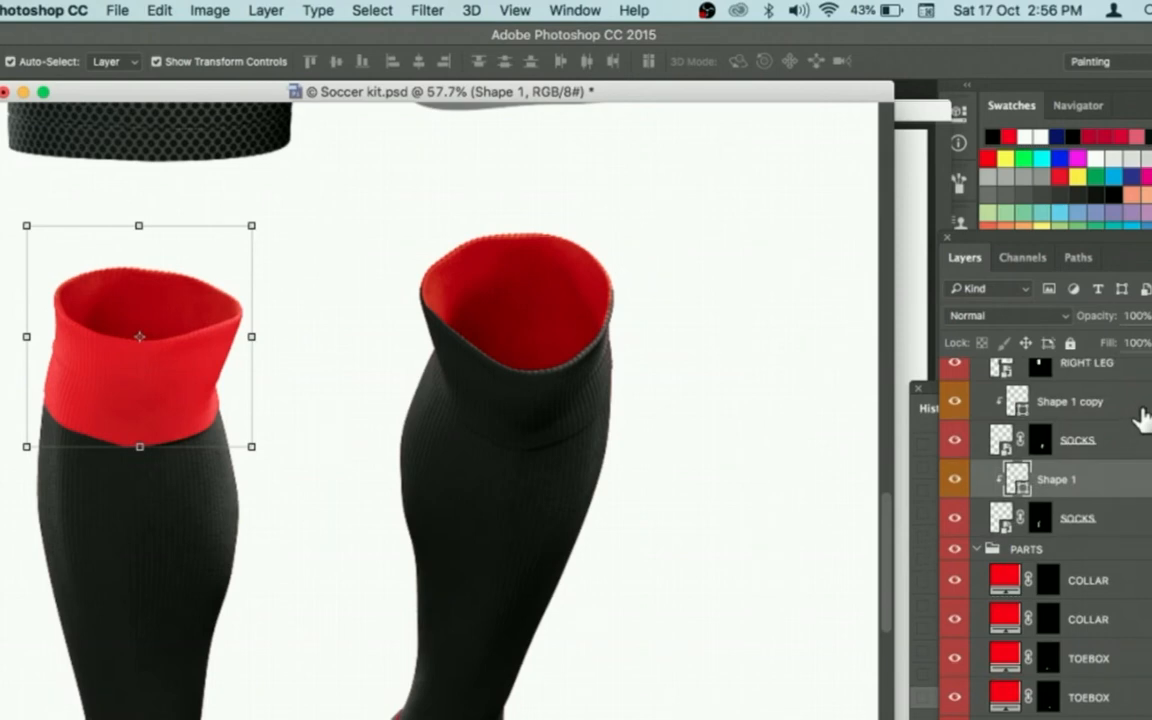
{"action": "left_click", "coordinate": [1138, 412]}
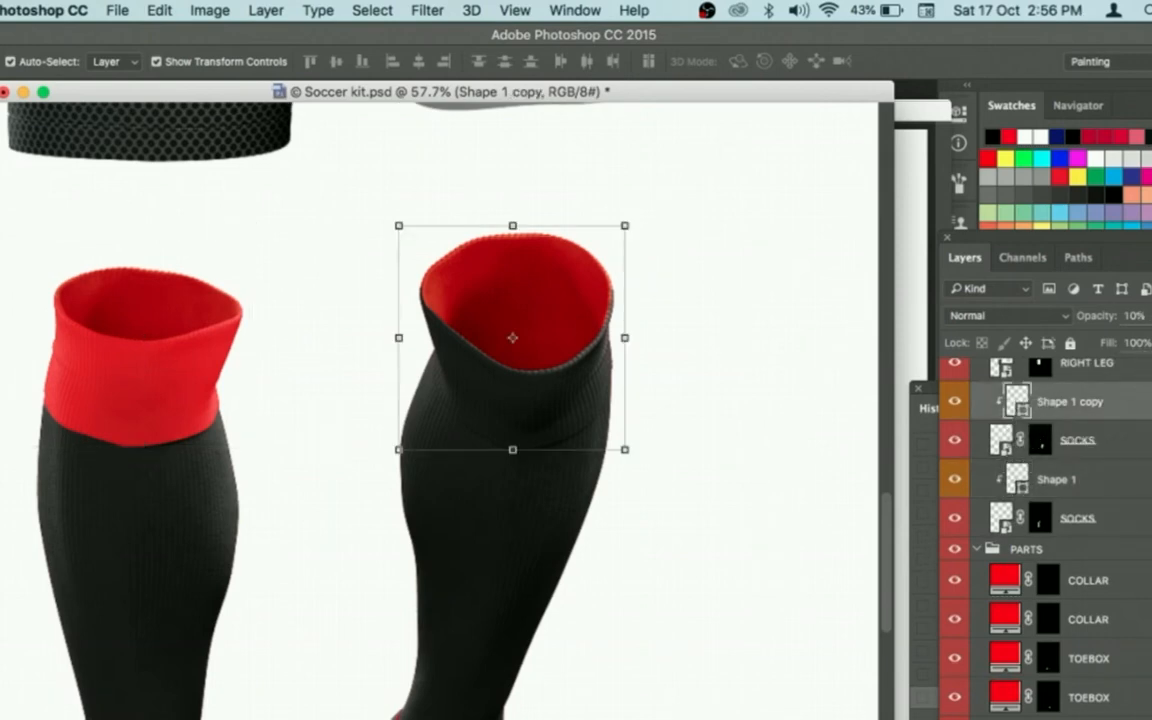
{"action": "left_click", "coordinate": [1150, 316]}
{"action": "left_click_drag", "start_coordinate": [1142, 343], "coordinate": [1151, 343]}
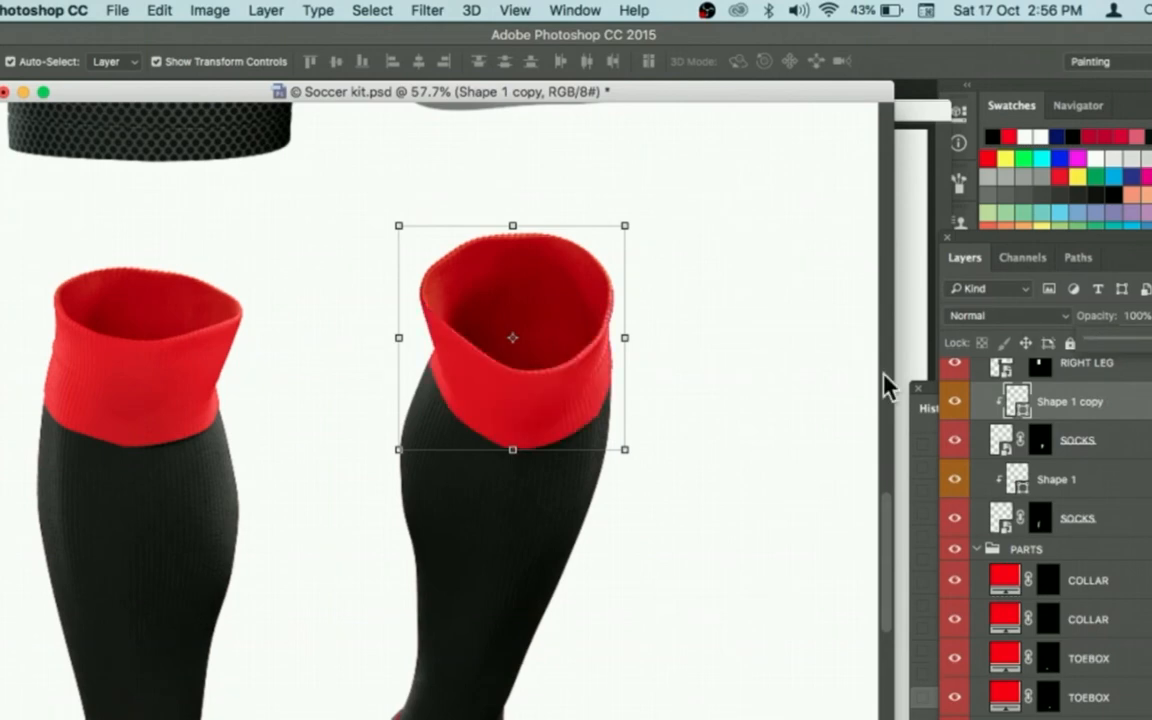
Start a Pen tool shape along the cuff seam of the right-hand sleeve and set its fill to black.
{"action": "key", "text": "a"}
{"action": "key", "text": "v"}
{"action": "left_click_drag", "start_coordinate": [771, 288], "coordinate": [745, 550]}
{"action": "left_click_drag", "start_coordinate": [730, 138], "coordinate": [735, 549]}
{"action": "left_click_drag", "start_coordinate": [733, 232], "coordinate": [687, 612]}
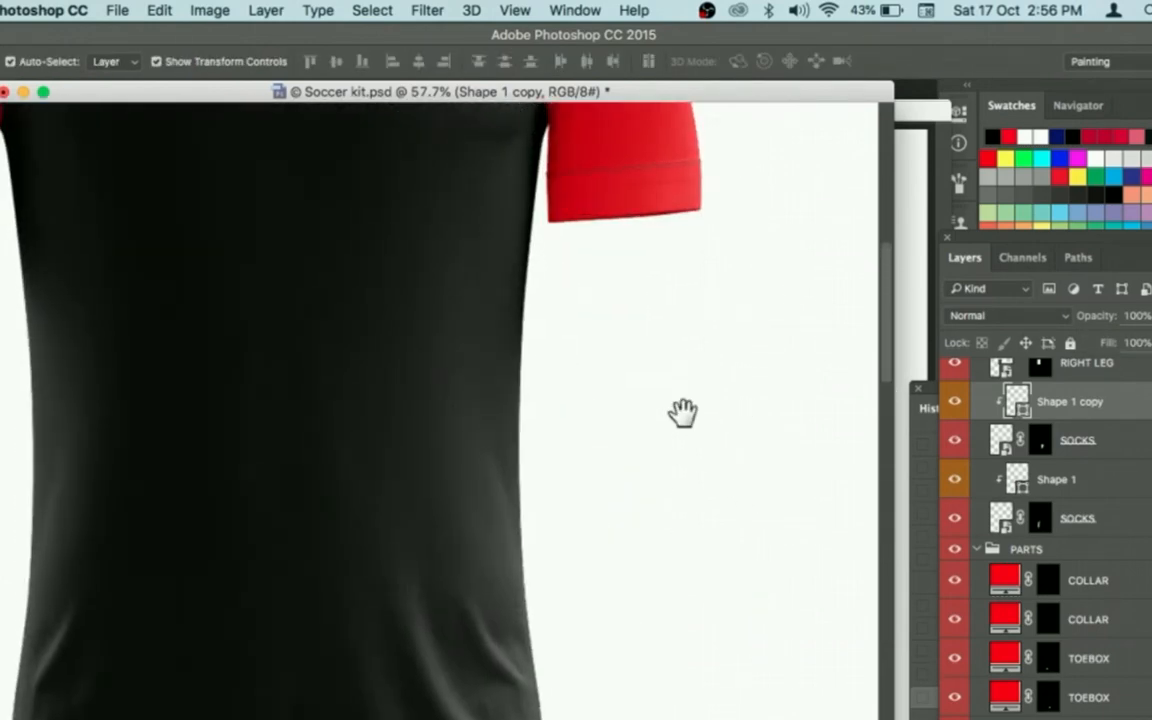
{"action": "left_click_drag", "start_coordinate": [683, 413], "coordinate": [679, 420]}
{"action": "key", "text": "z"}
{"action": "left_click", "coordinate": [667, 233]}
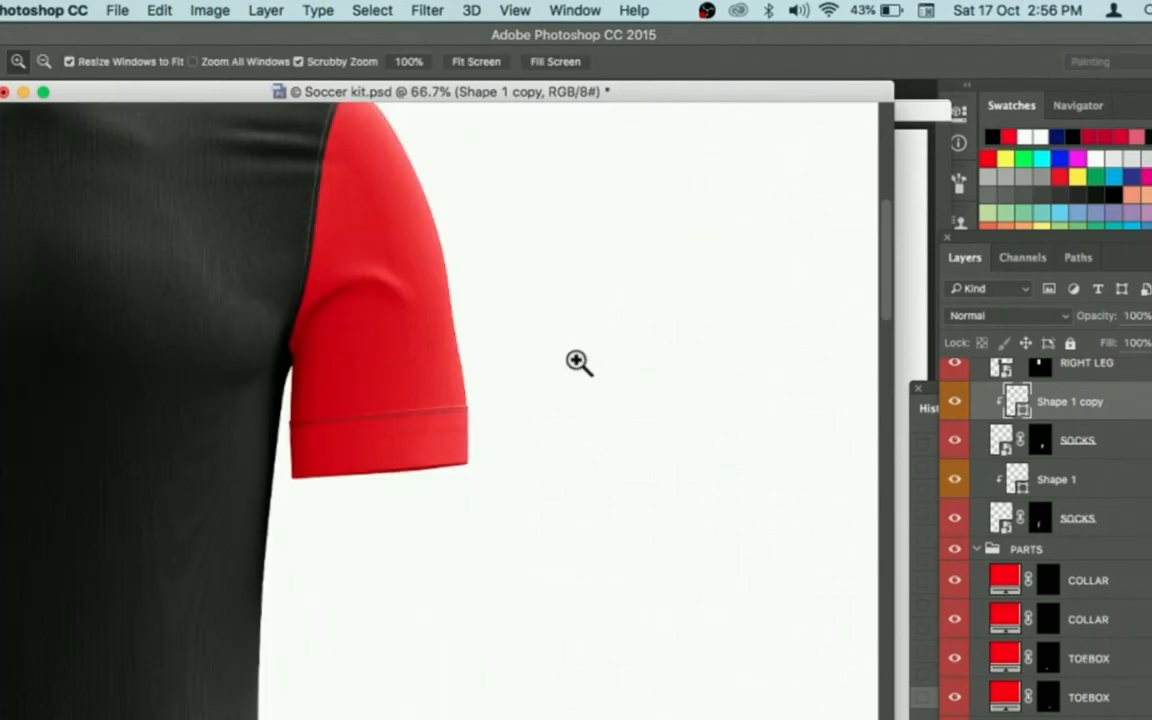
{"action": "key", "text": "p"}
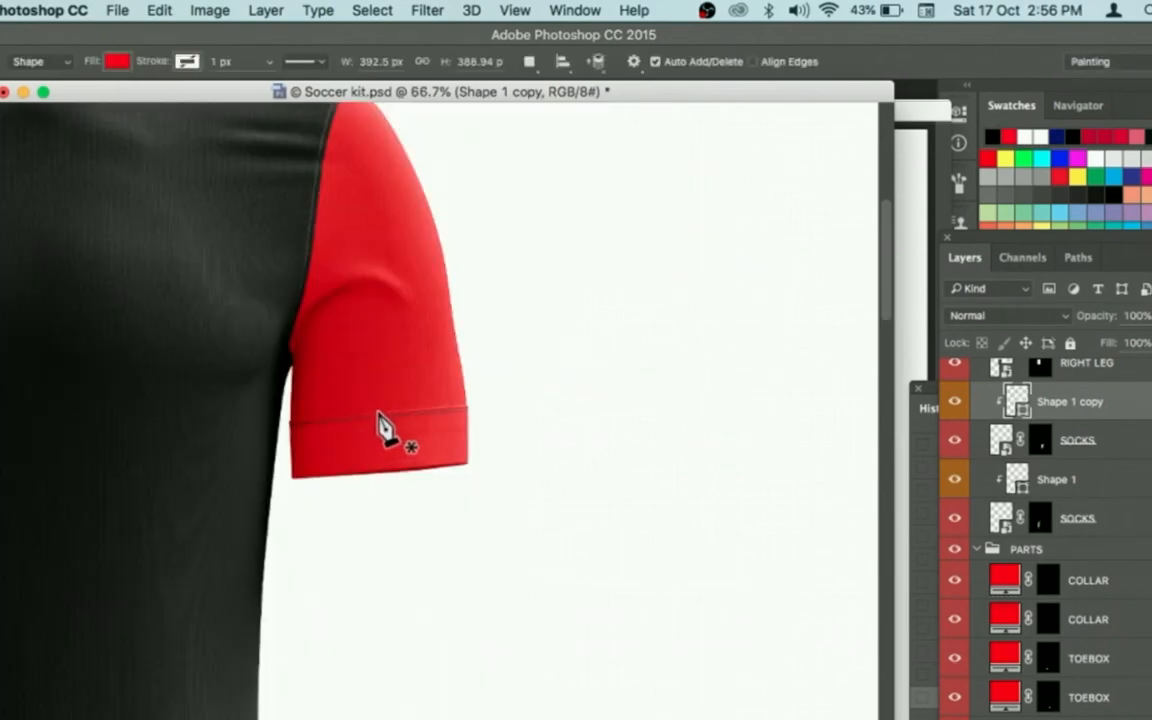
{"action": "left_click", "coordinate": [378, 411]}
{"action": "left_click", "coordinate": [477, 402]}
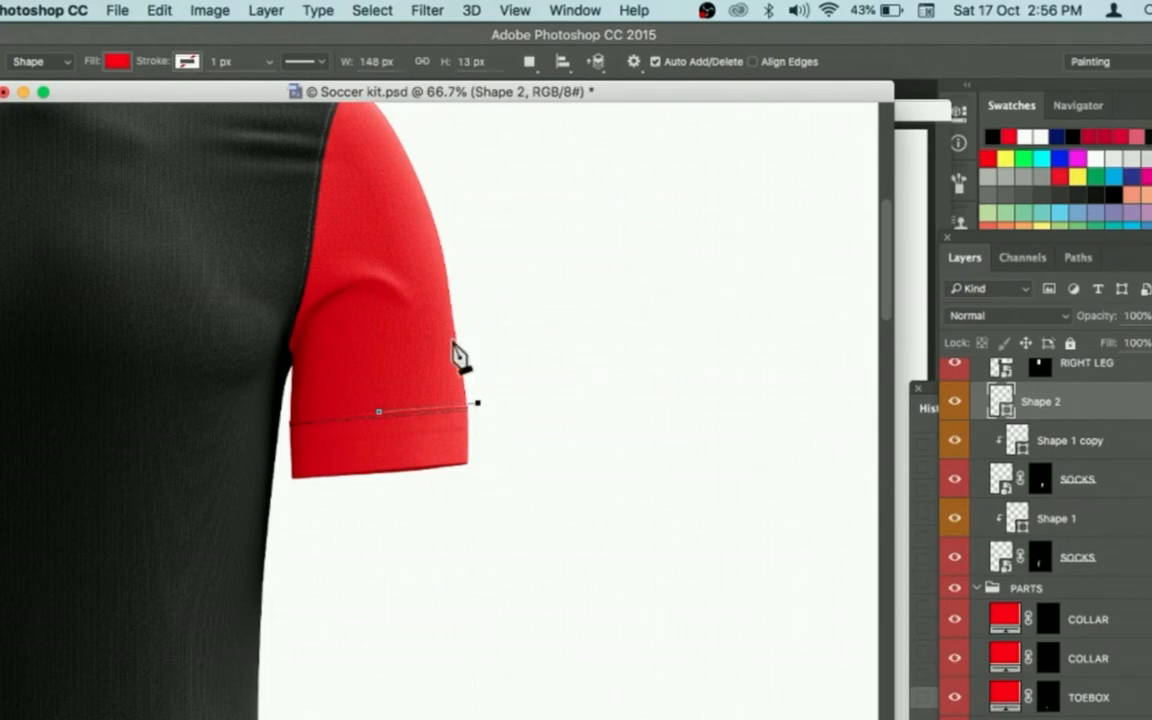
{"action": "left_click", "coordinate": [117, 61]}
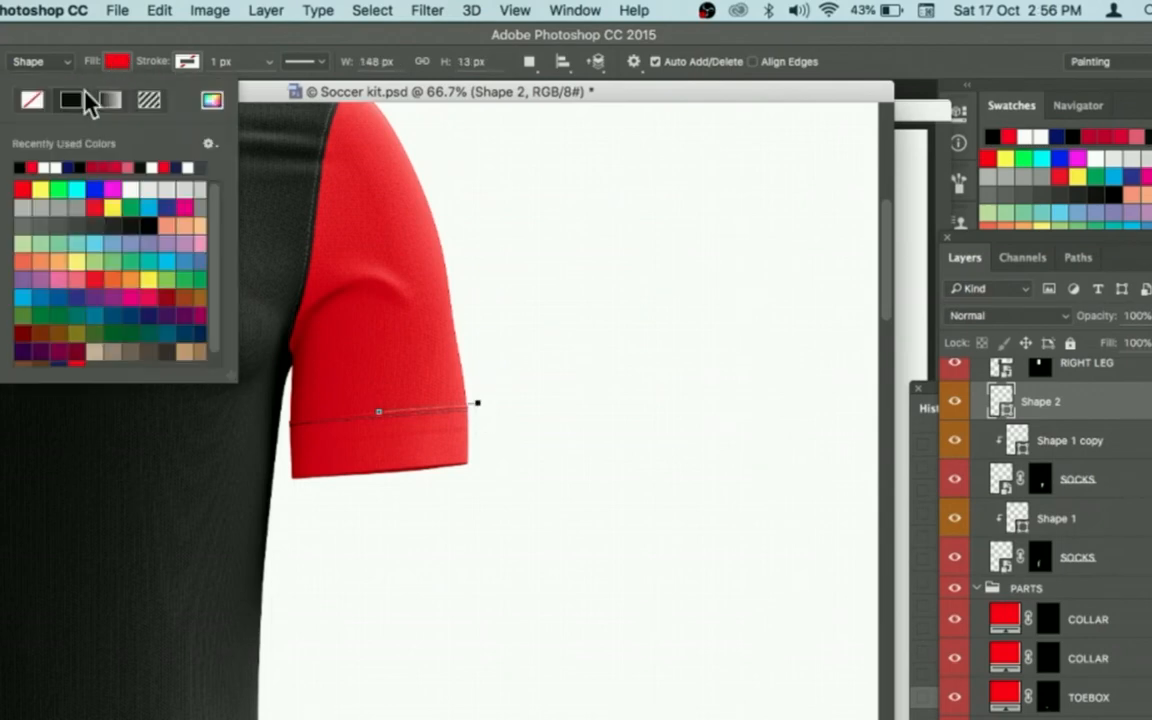
{"action": "left_click", "coordinate": [26, 166]}
Complete the black shape's outline around the right-hand sleeve's cuff, about 288 by 128 px.
{"action": "left_click", "coordinate": [477, 470]}
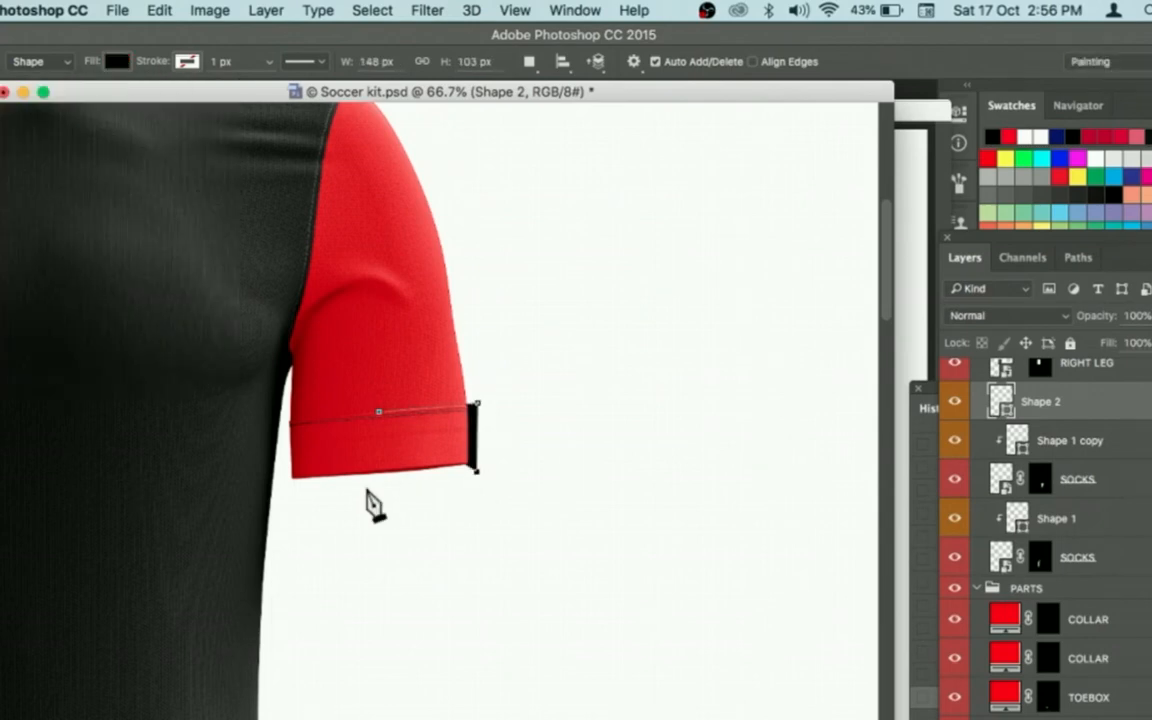
{"action": "left_click", "coordinate": [368, 488]}
{"action": "left_click", "coordinate": [288, 485]}
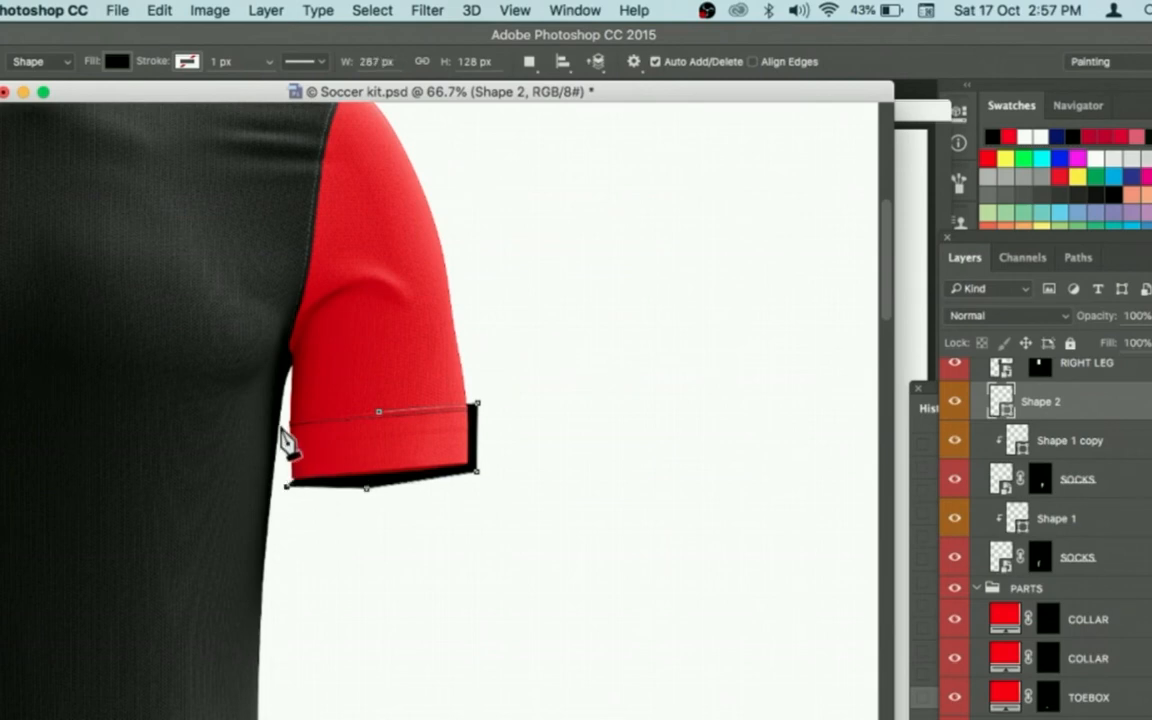
{"action": "left_click", "coordinate": [287, 422]}
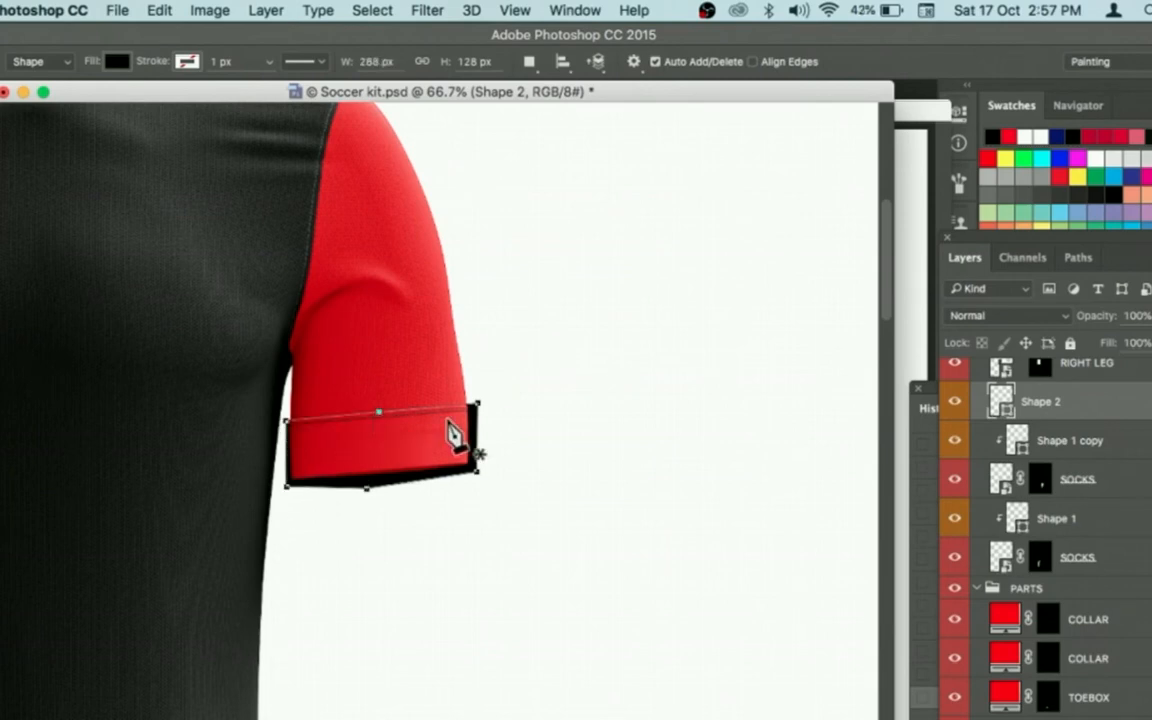
Move Shape 2 directly above the LEFT ARM layer and clip it to that layer.
{"action": "scroll", "coordinate": [1045, 530], "scroll_direction": "up", "scroll_amount": 5}
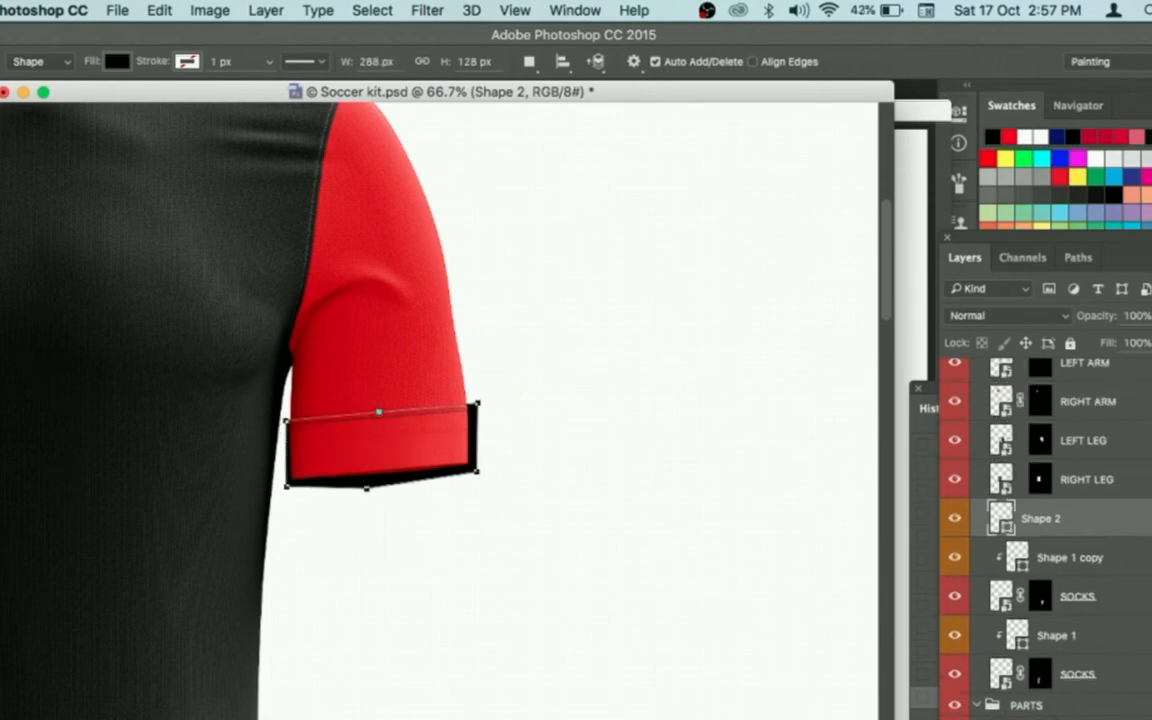
{"action": "left_click_drag", "start_coordinate": [1148, 605], "coordinate": [1000, 440]}
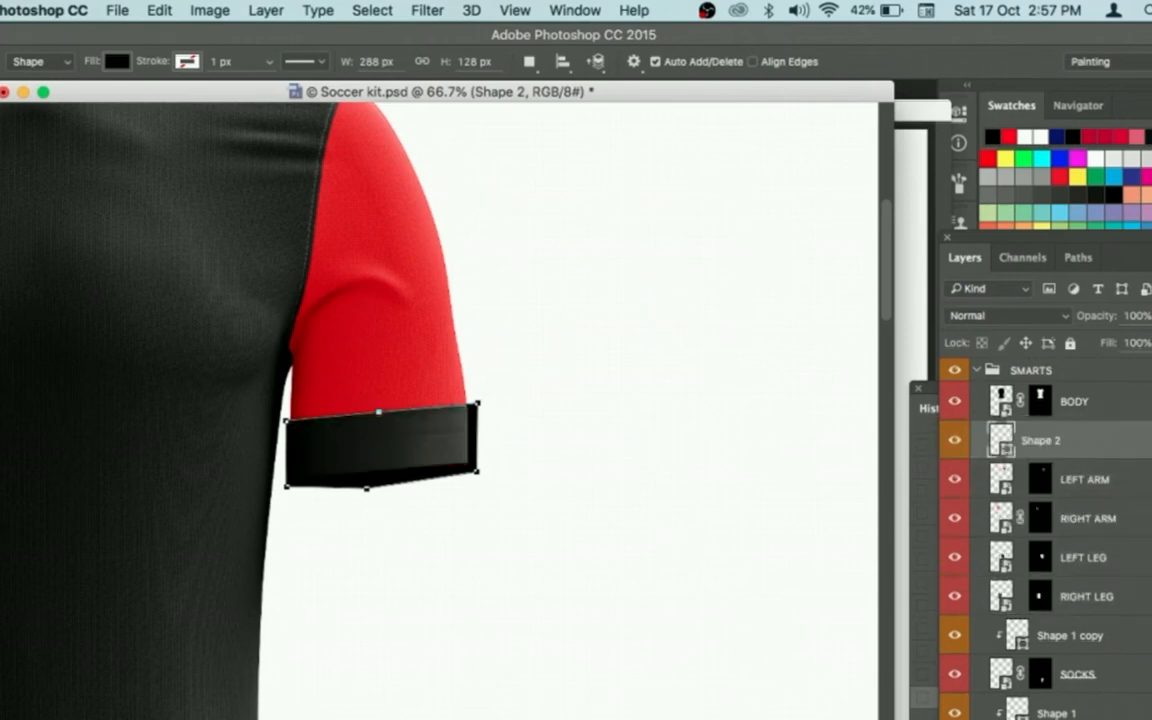
{"action": "left_click", "coordinate": [1004, 448], "text": "alt"}
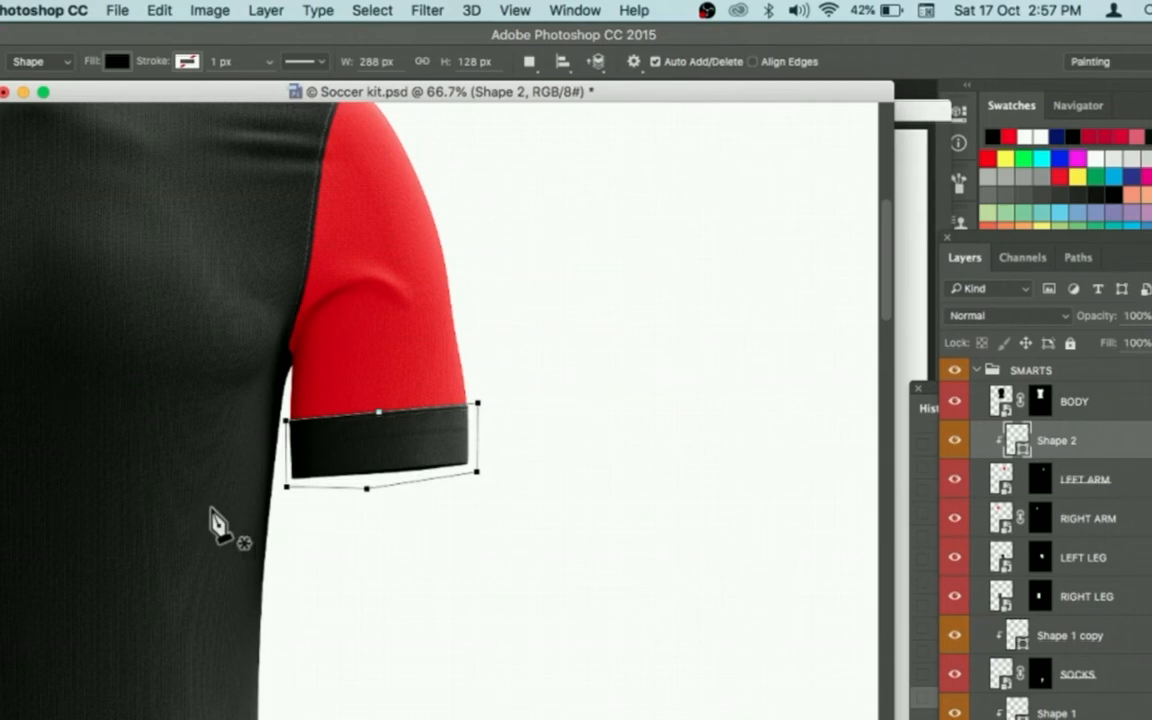
Draw a black Pen tool shape around the left-hand sleeve's cuff along its seam, about 297 by 159 px.
{"action": "left_click_drag", "start_coordinate": [213, 527], "coordinate": [753, 566]}
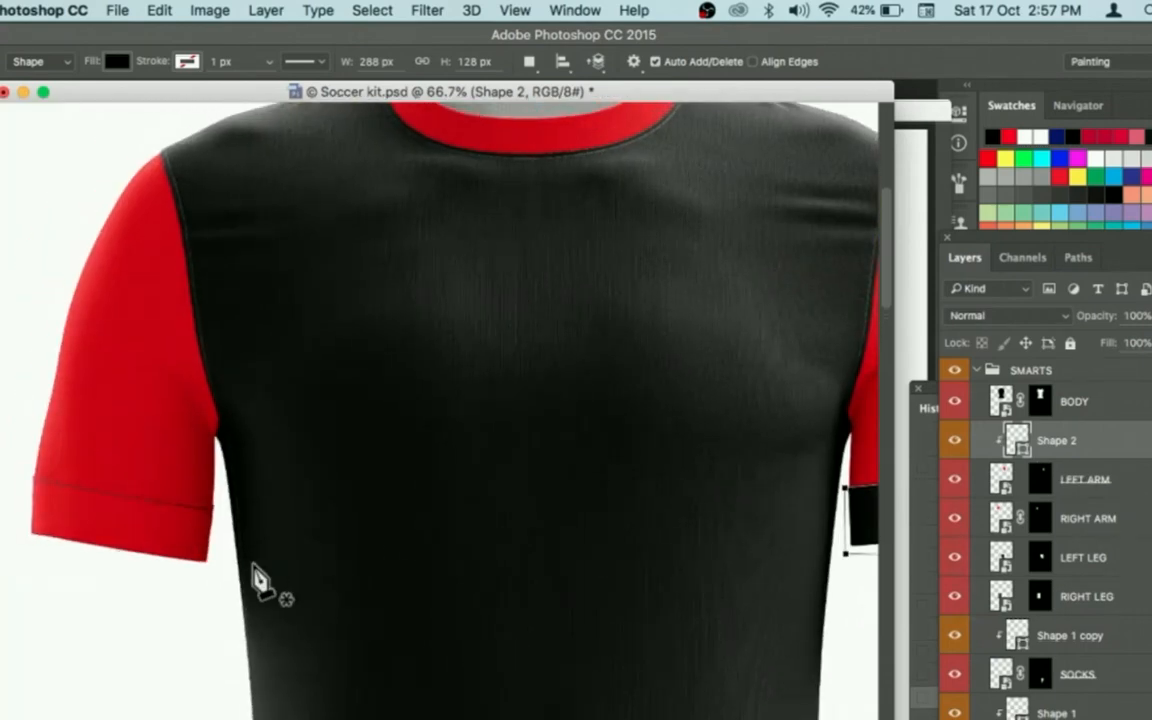
{"action": "left_click", "coordinate": [128, 492]}
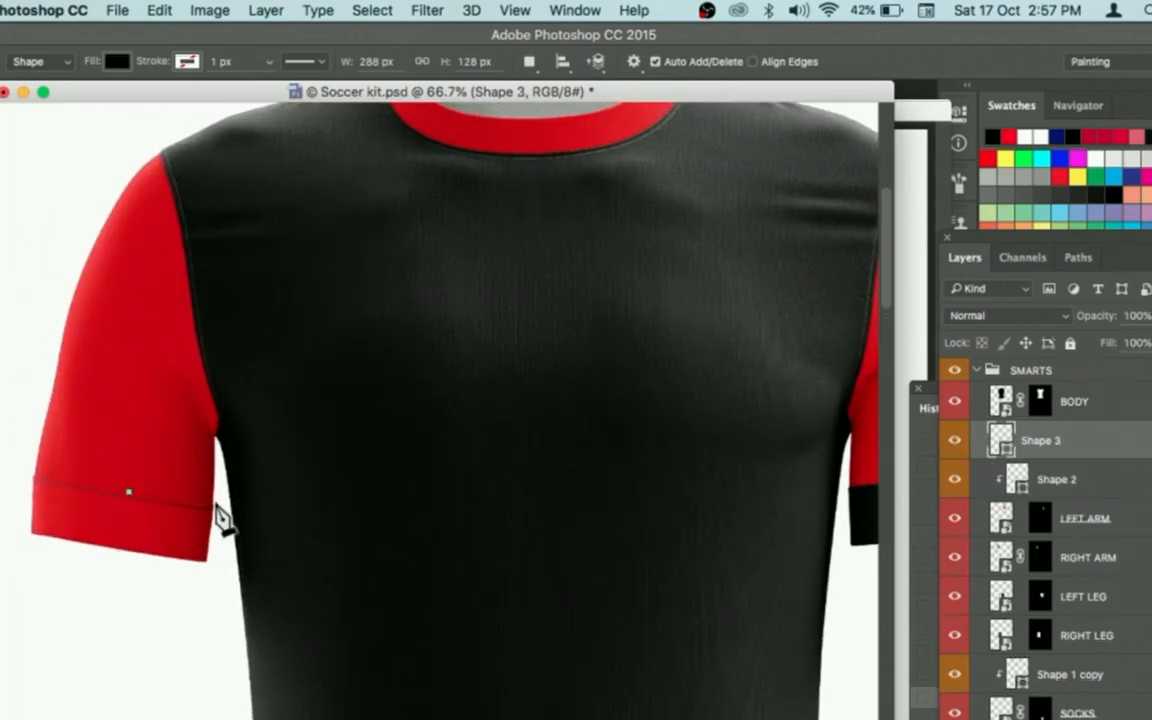
{"action": "left_click", "coordinate": [218, 501]}
{"action": "left_click", "coordinate": [210, 575]}
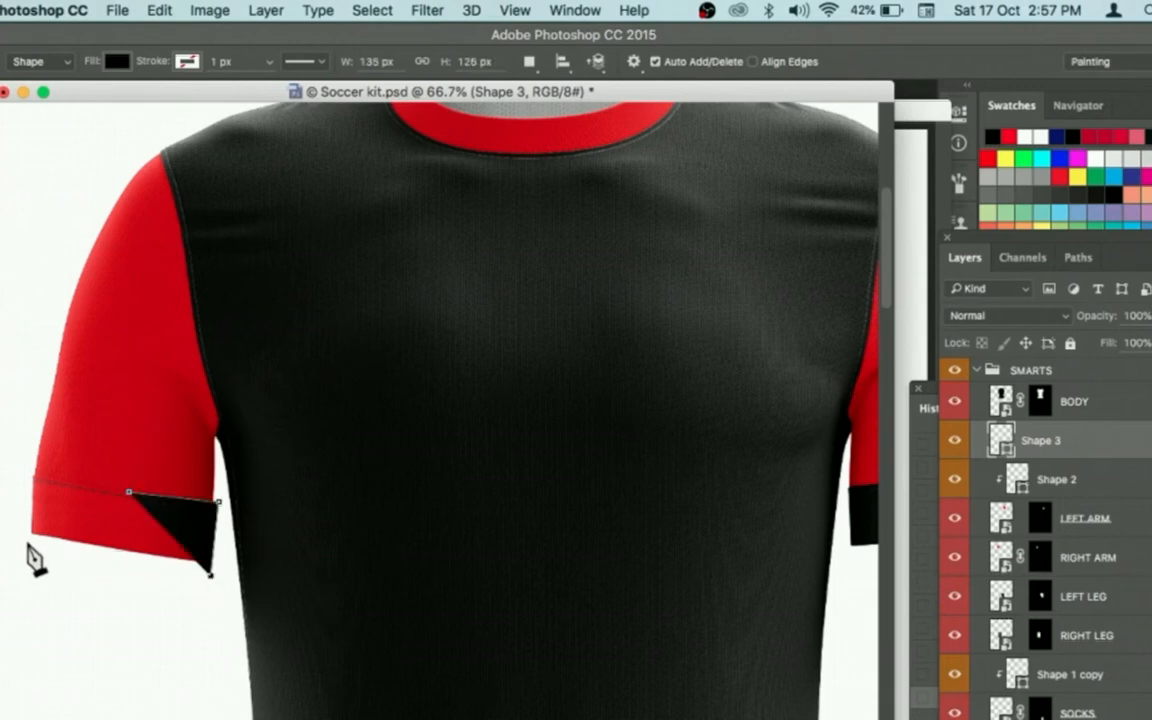
{"action": "left_click", "coordinate": [20, 540]}
{"action": "left_click", "coordinate": [28, 470]}
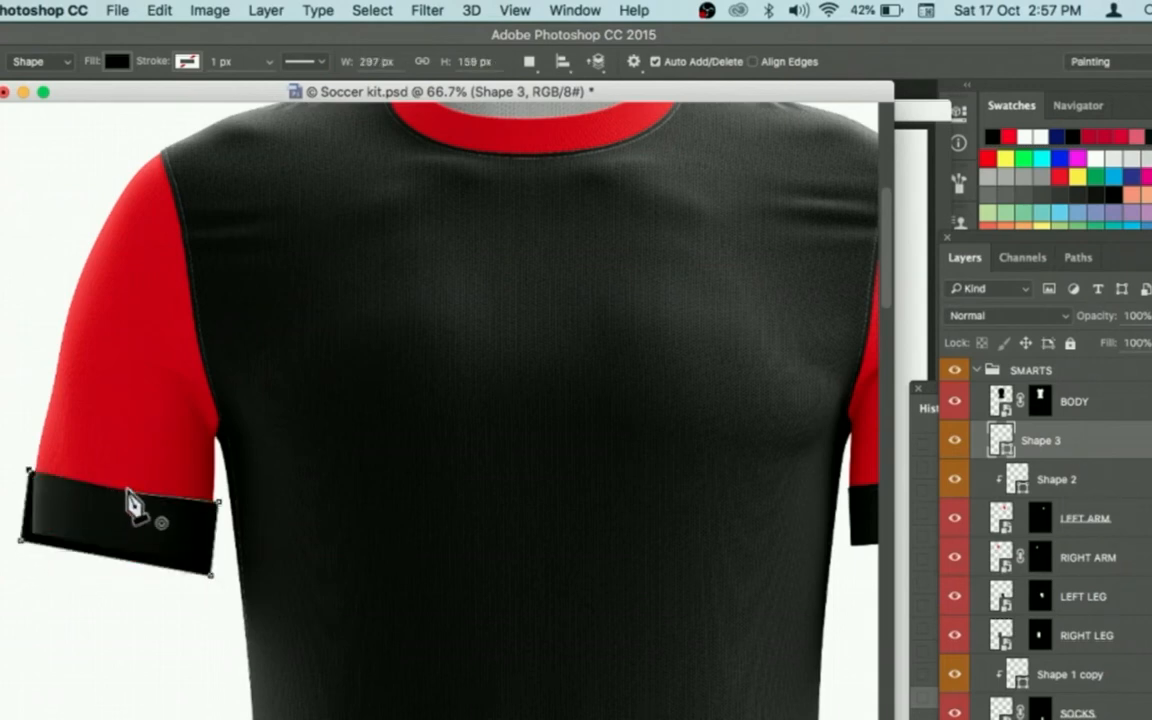
{"action": "left_click", "coordinate": [128, 492]}
Move Shape 3 directly above the RIGHT ARM layer and clip it to that layer.
{"action": "left_click_drag", "start_coordinate": [1108, 450], "coordinate": [1095, 532]}
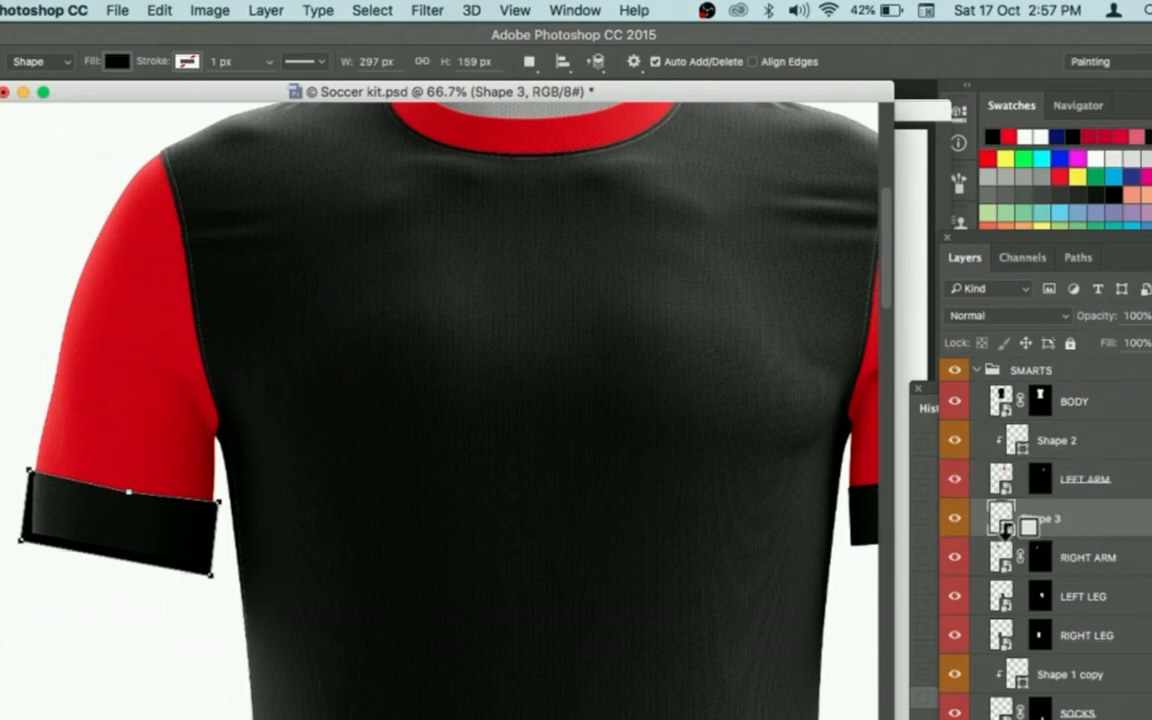
{"action": "key", "text": "ctrl+alt+g"}
{"action": "key", "text": "a"}
{"action": "key", "text": "v"}
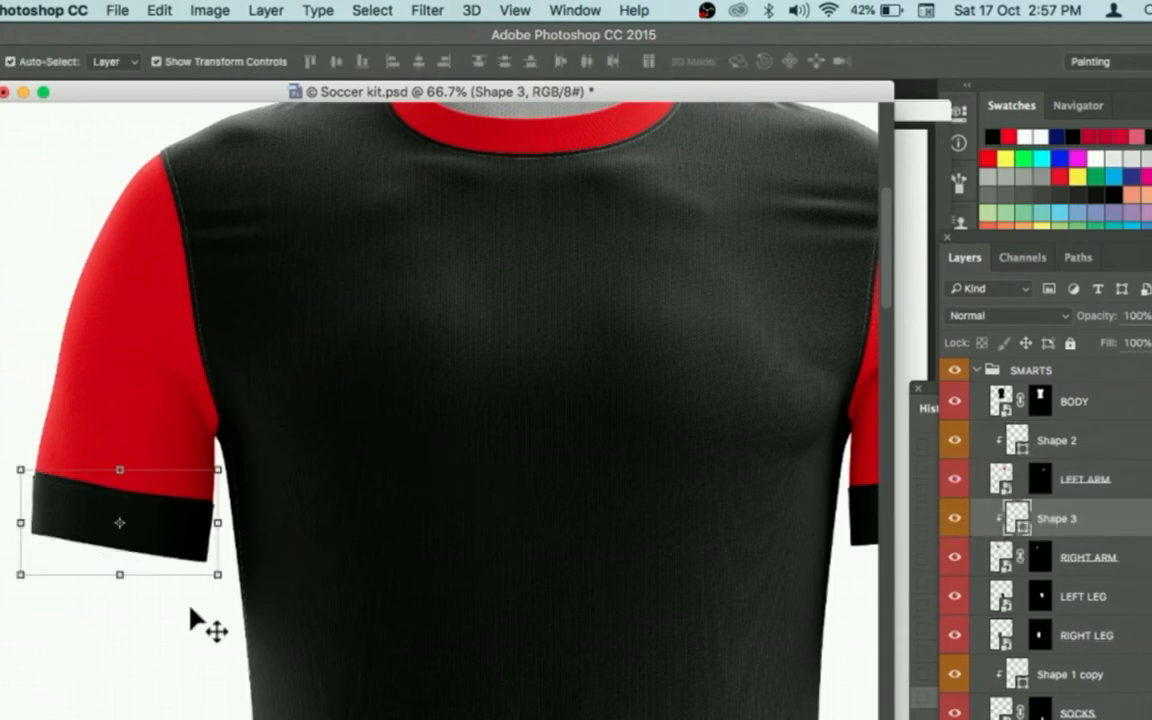
Place the blue light-streak image from Finder into the front kit document and move its layer directly above BODY.
{"action": "key", "text": "space"}
{"action": "left_click_drag", "start_coordinate": [665, 428], "coordinate": [610, 514]}
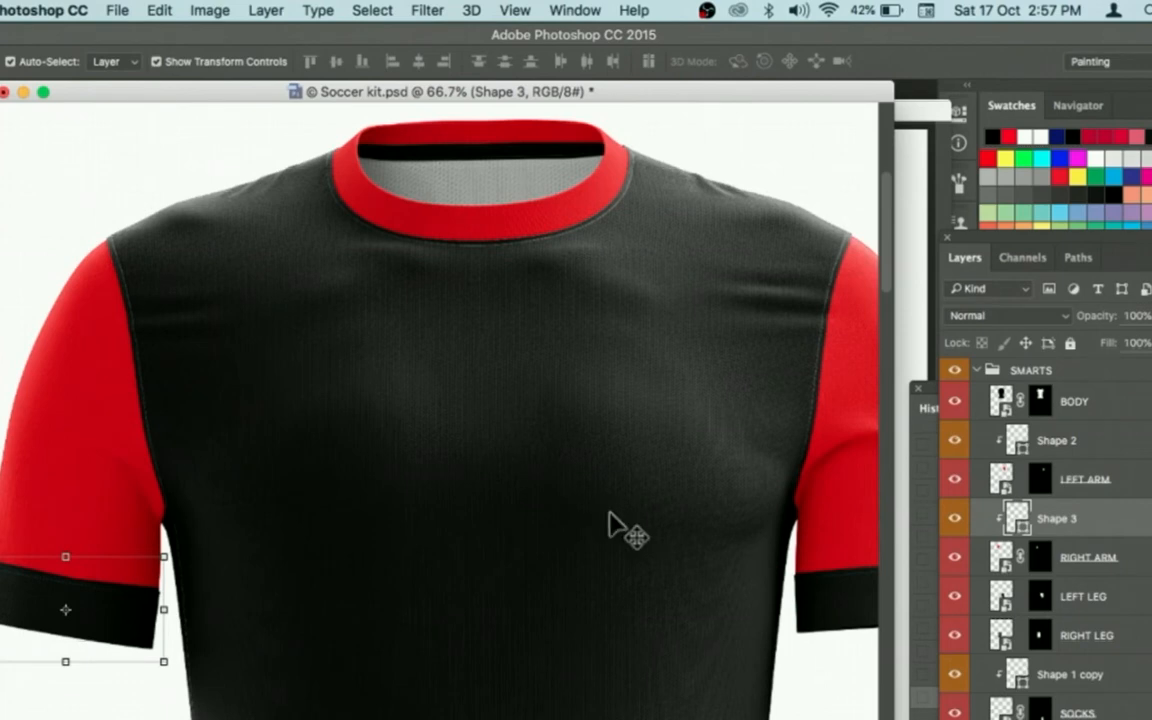
{"action": "key", "text": "a"}
{"action": "key", "text": "ctrl+minus"}
{"action": "key", "text": "ctrl+minus"}
{"action": "key", "text": "ctrl+minus"}
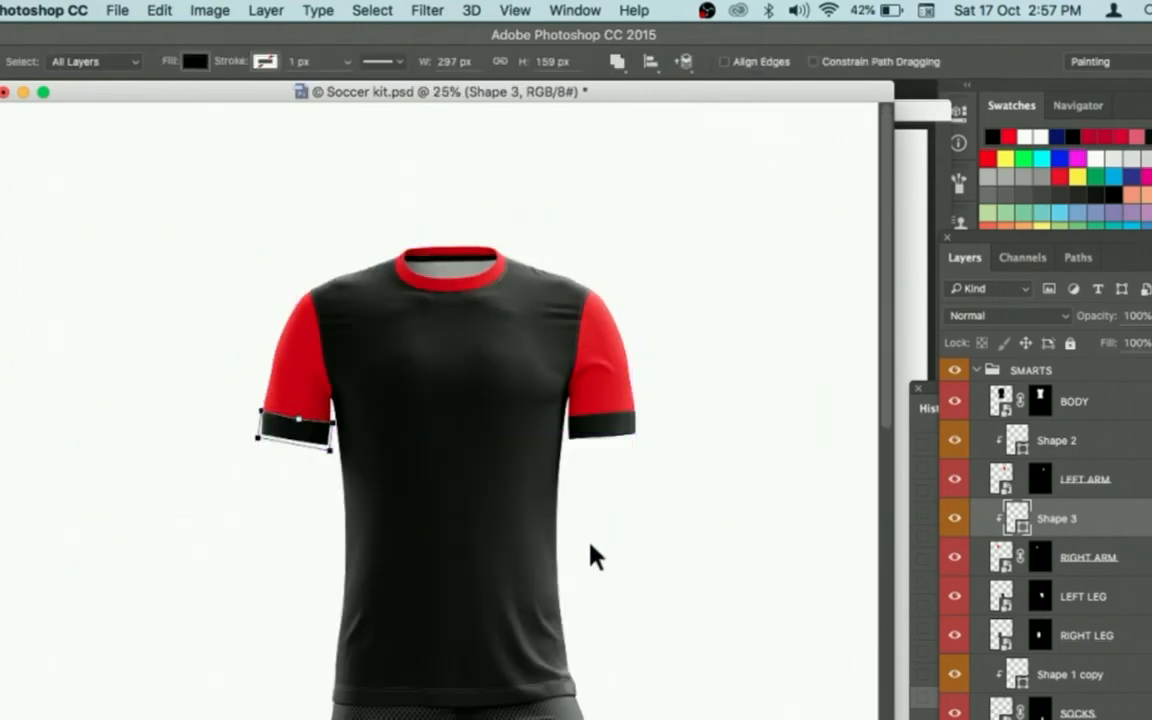
{"action": "key", "text": "space"}
{"action": "left_click_drag", "start_coordinate": [599, 514], "coordinate": [625, 442]}
{"action": "key", "text": "super+Tab"}
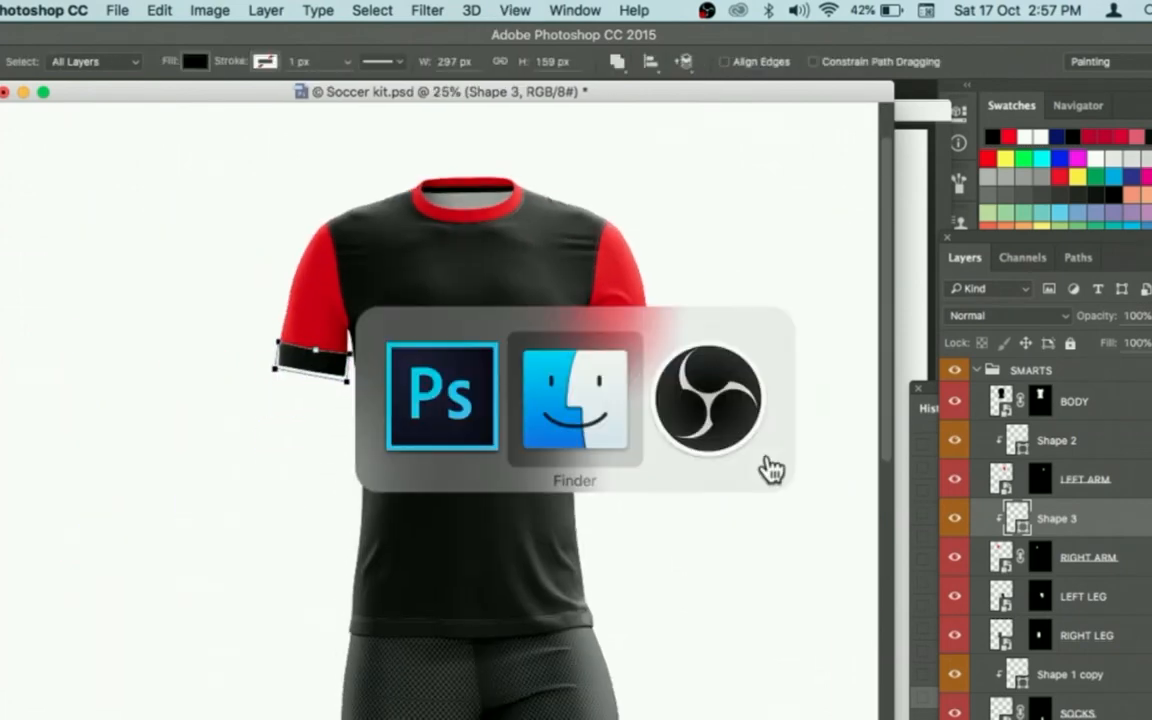
{"action": "left_click", "coordinate": [938, 450]}
{"action": "left_click_drag", "start_coordinate": [943, 452], "coordinate": [635, 193]}
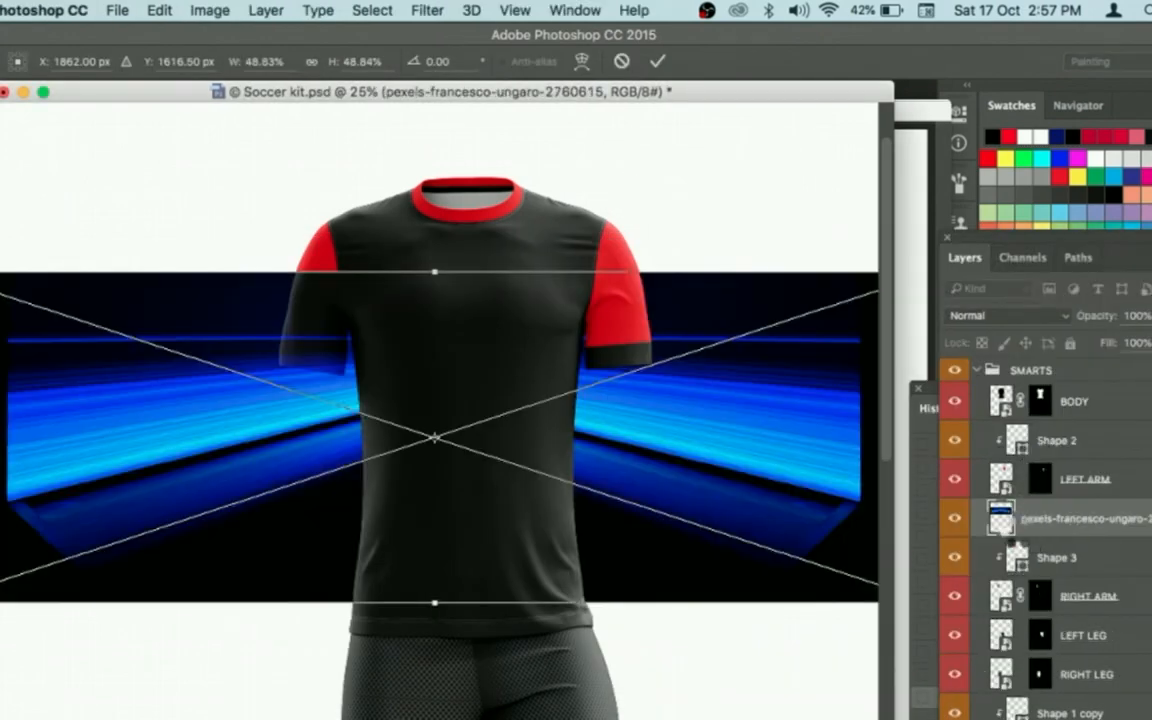
{"action": "key", "text": "Return"}
{"action": "left_click_drag", "start_coordinate": [1015, 515], "coordinate": [1024, 396]}
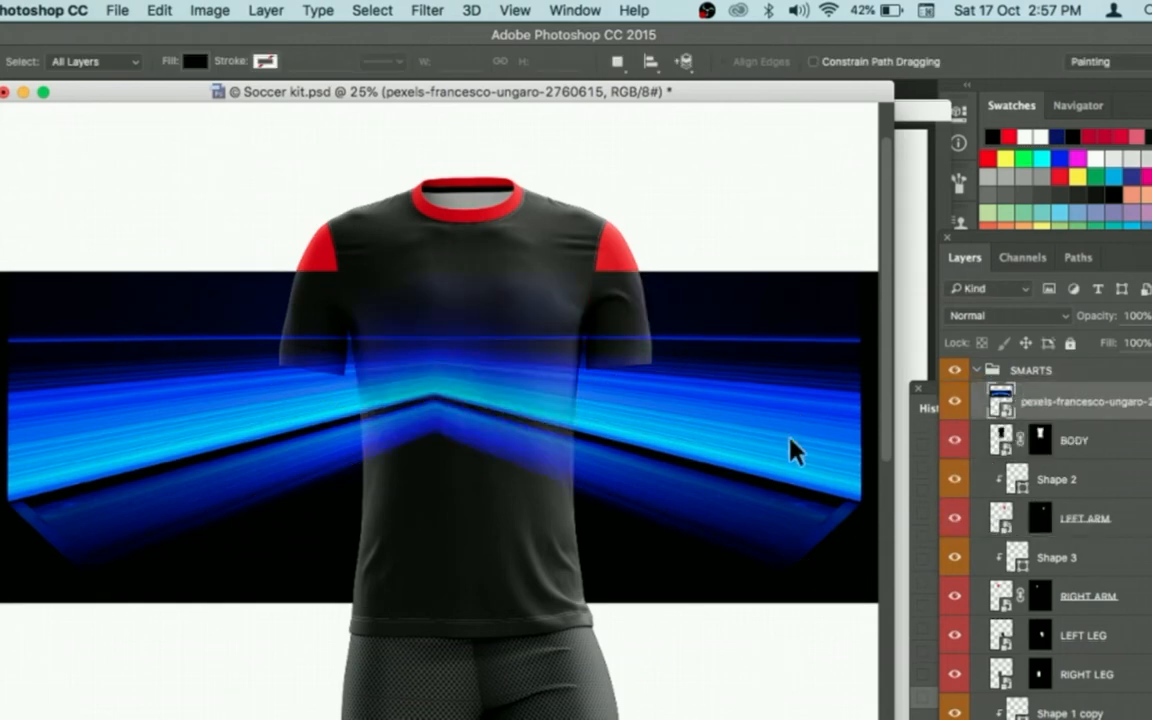
Rotate the light-streak image 180° and position it over the shirt's lower half at X 1979 px, Y 1742.5 px.
{"action": "key", "text": "super+minus"}
{"action": "key", "text": "v"}
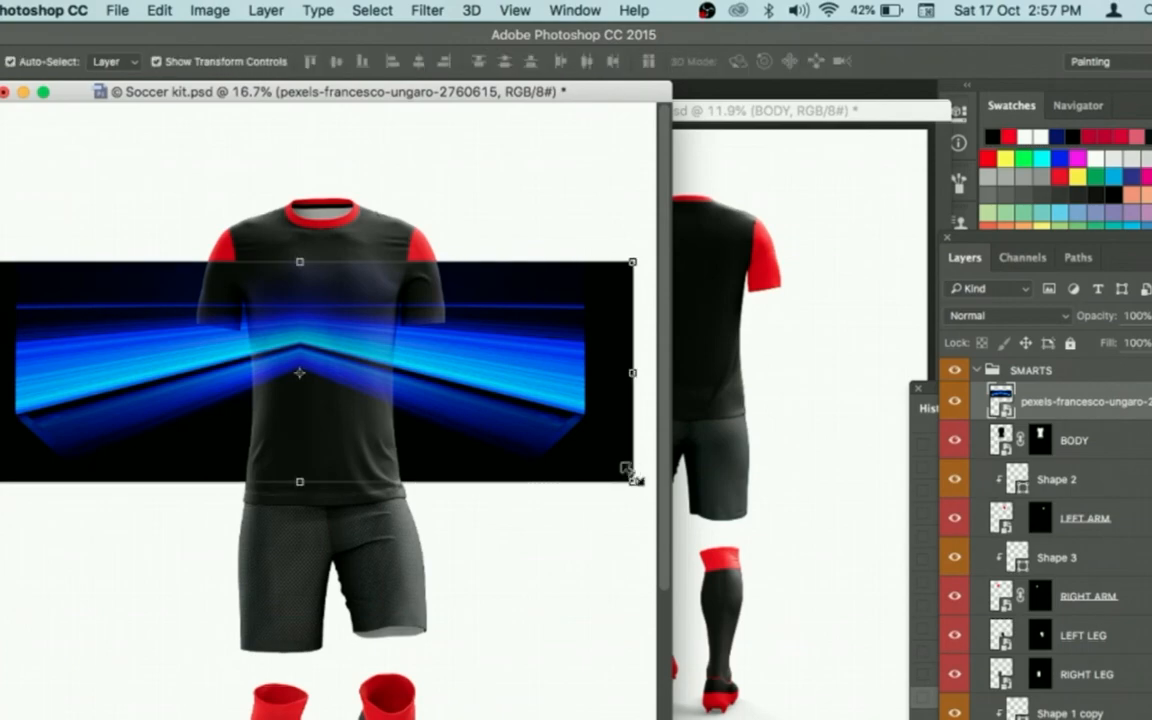
{"action": "left_click_drag", "start_coordinate": [606, 519], "coordinate": [147, 322]}
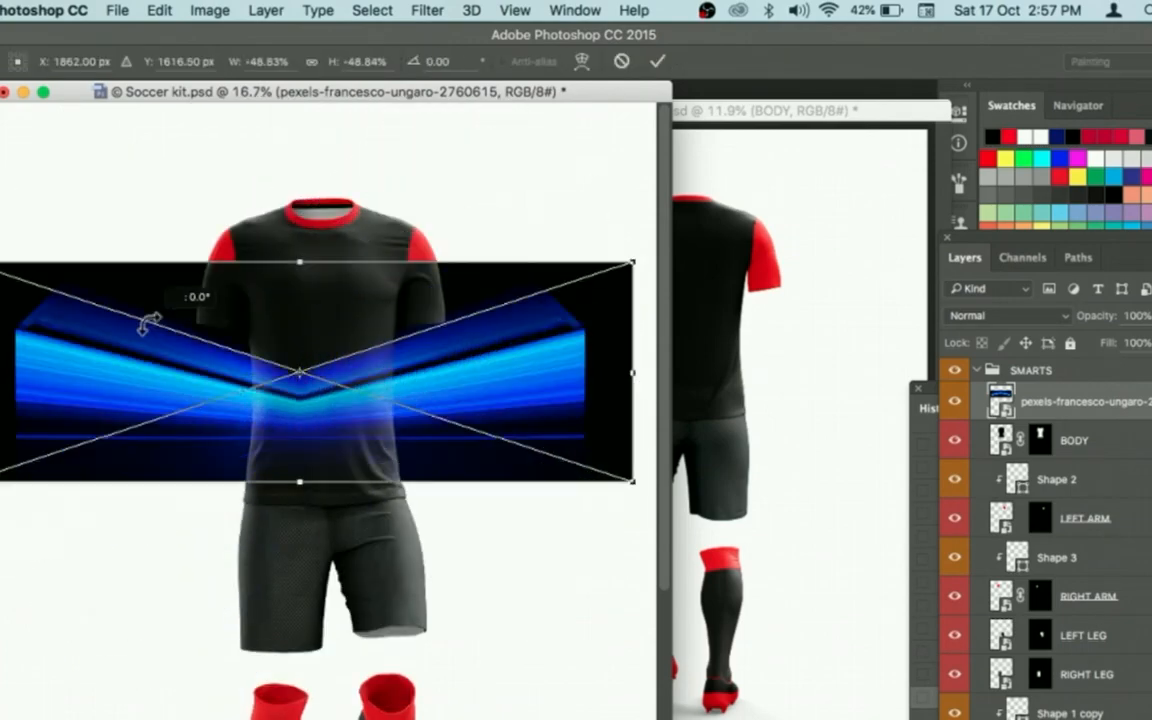
{"action": "mouse_move", "coordinate": [506, 419]}
{"action": "left_mouse_down"}
{"action": "mouse_move", "coordinate": [505, 435]}
{"action": "mouse_move", "coordinate": [520, 438]}
{"action": "left_mouse_up"}
{"action": "key", "text": "Down"}
{"action": "key", "text": "Down"}
{"action": "key", "text": "Down"}
{"action": "key", "text": "Down"}
{"action": "key", "text": "Down"}
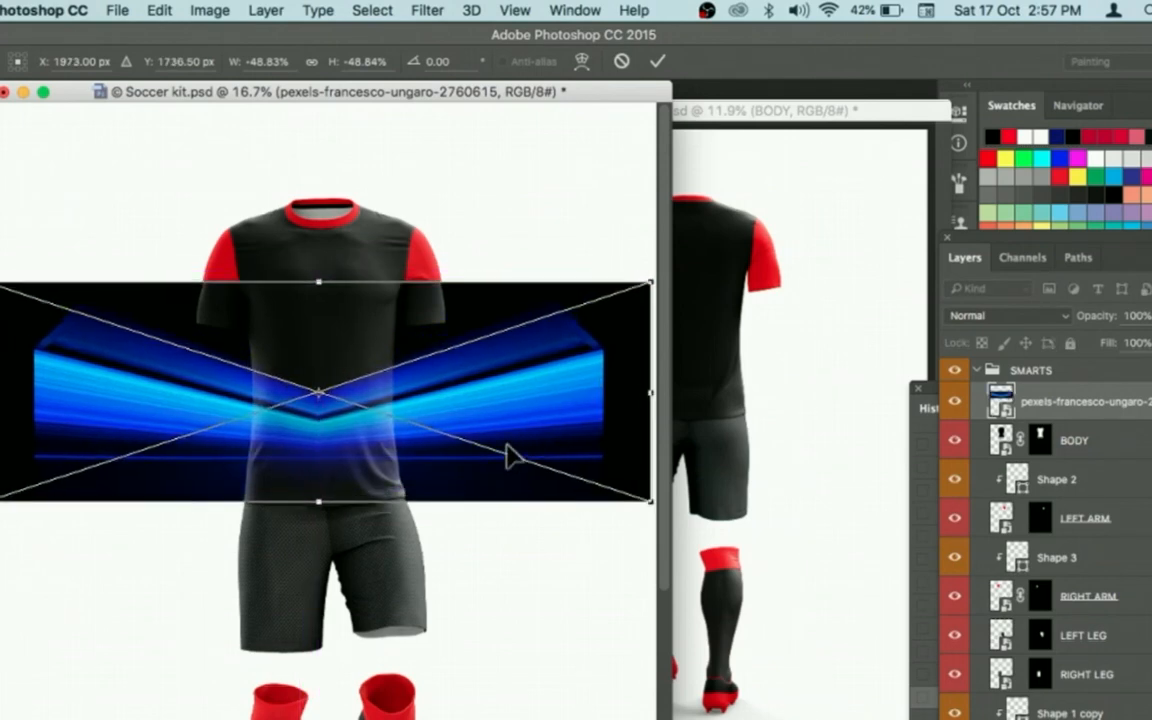
{"action": "key", "text": "Right"}
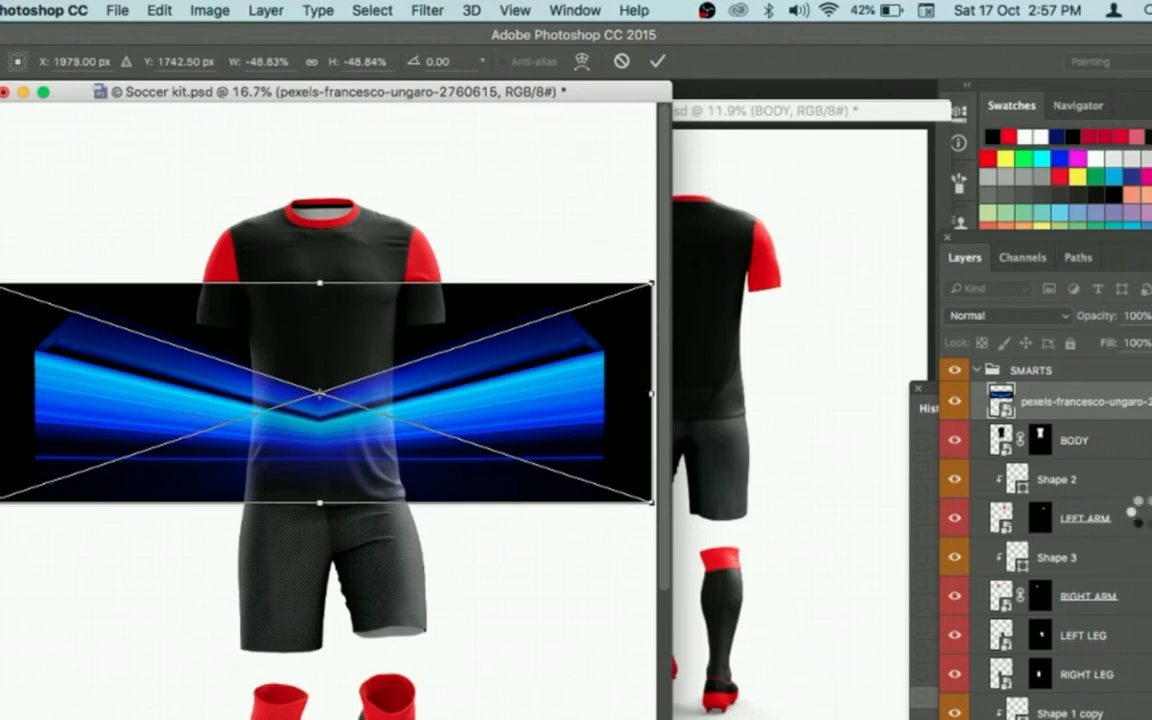
{"action": "key", "text": "Return"}
Rasterize the light-streak layer and colorize it red using Hue/Saturation with Hue 0 and Saturation 100.
{"action": "right_click", "coordinate": [1063, 400]}
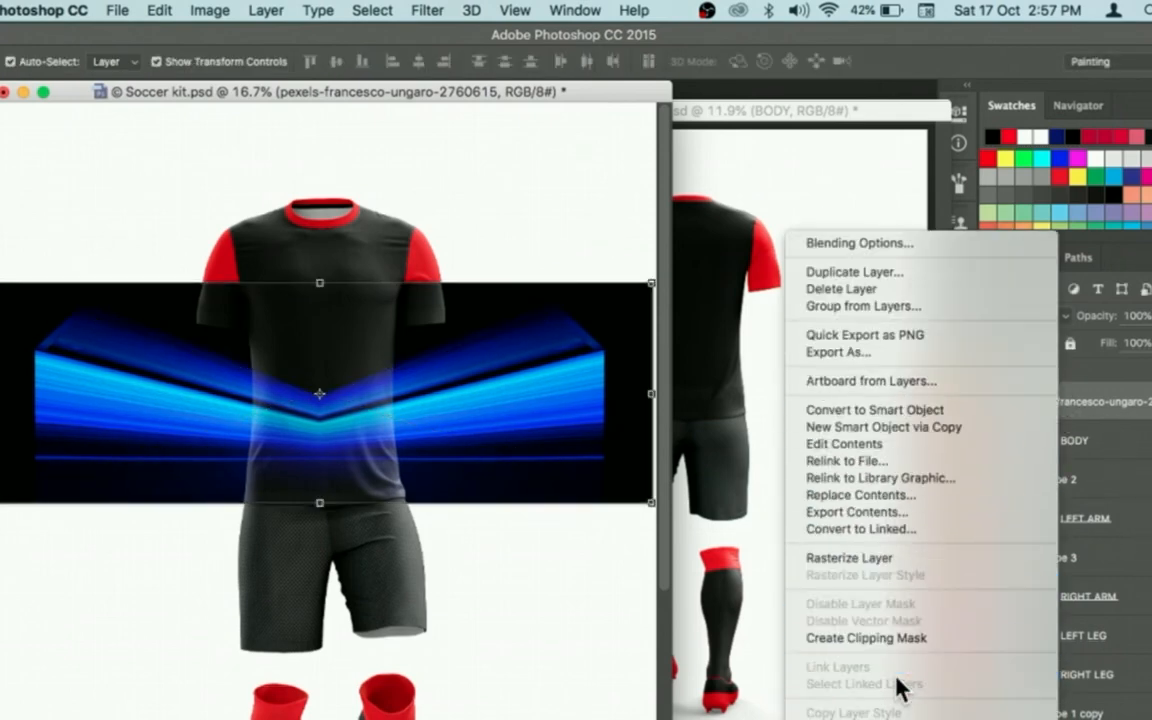
{"action": "left_click", "coordinate": [195, 50]}
{"action": "left_click", "coordinate": [200, 14]}
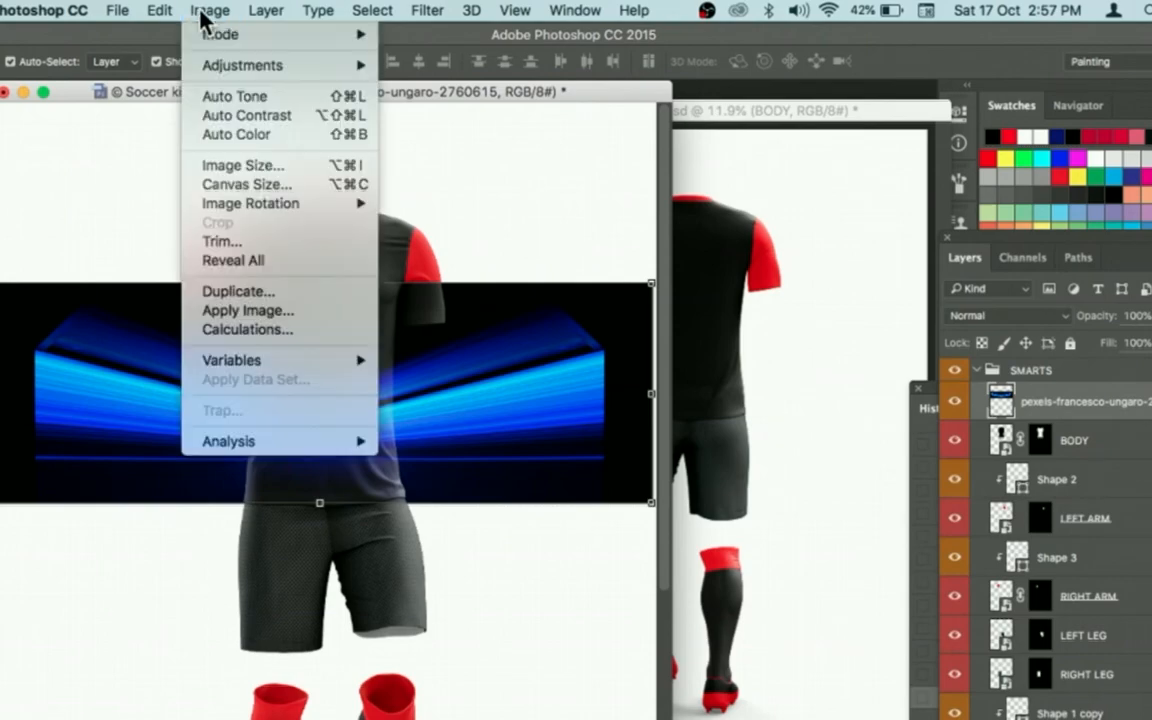
{"action": "mouse_move", "coordinate": [225, 62]}
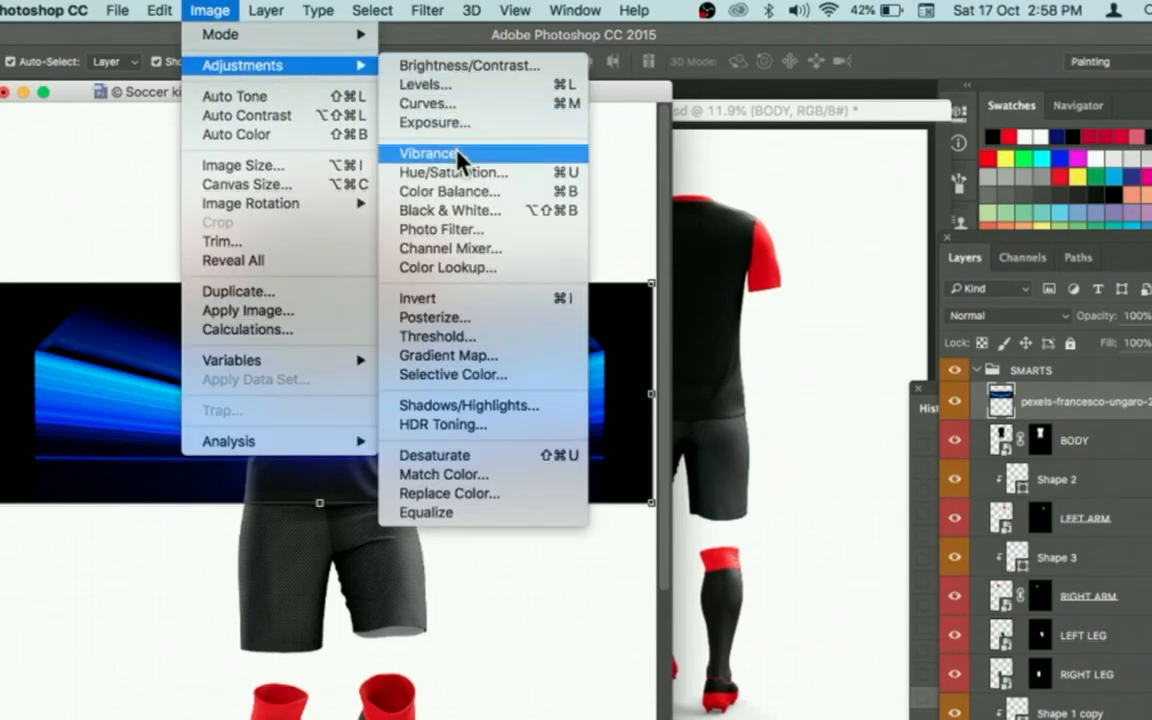
{"action": "left_click", "coordinate": [465, 175]}
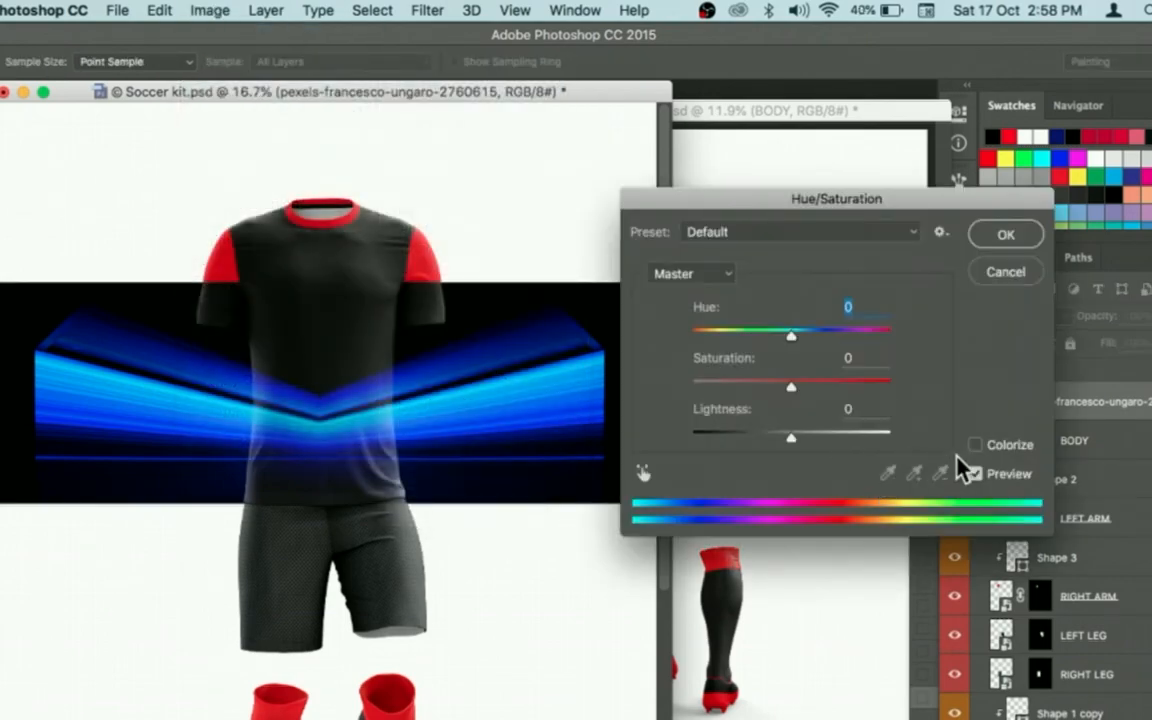
{"action": "left_click", "coordinate": [978, 446]}
{"action": "left_click_drag", "start_coordinate": [882, 388], "coordinate": [926, 386]}
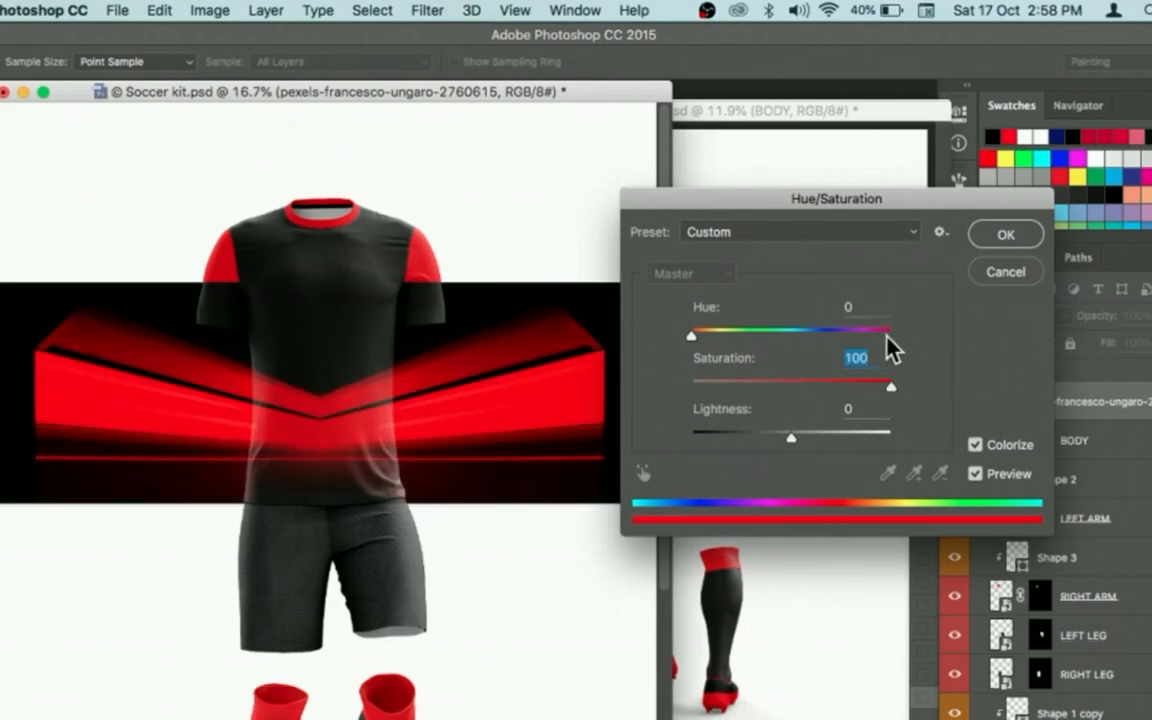
{"action": "left_click", "coordinate": [1000, 240]}
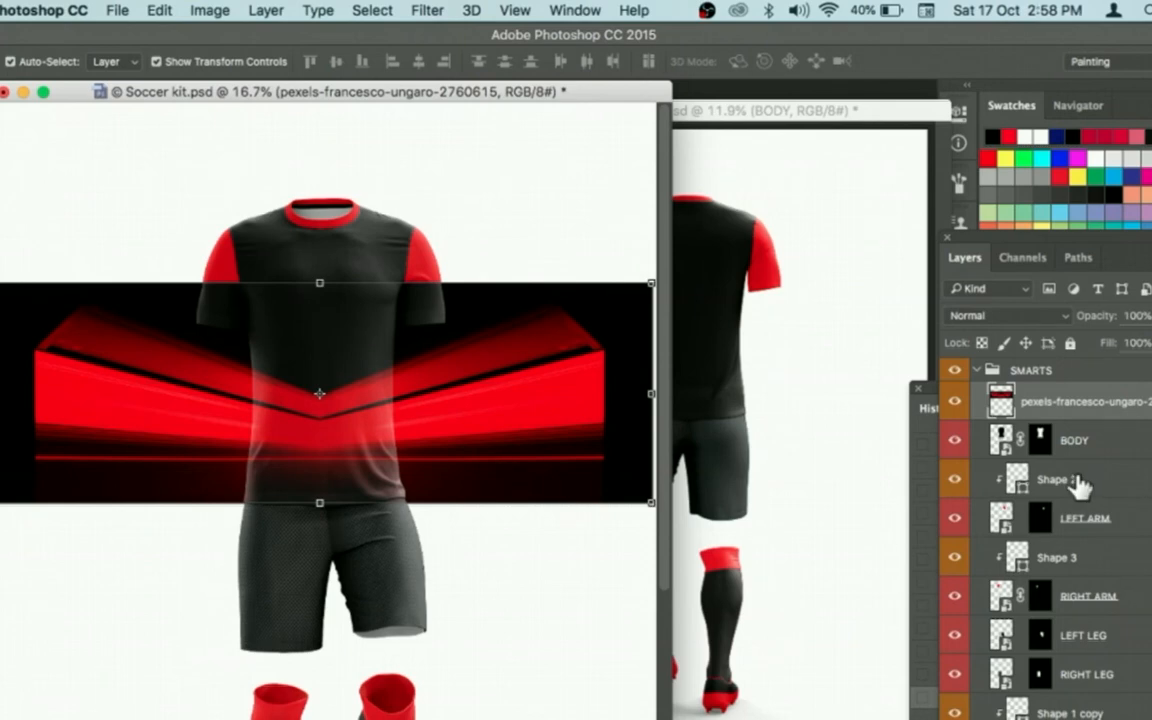
Clip the red light-streak layer to the BODY layer and deselect it.
{"action": "left_click", "coordinate": [1005, 420], "text": "alt"}
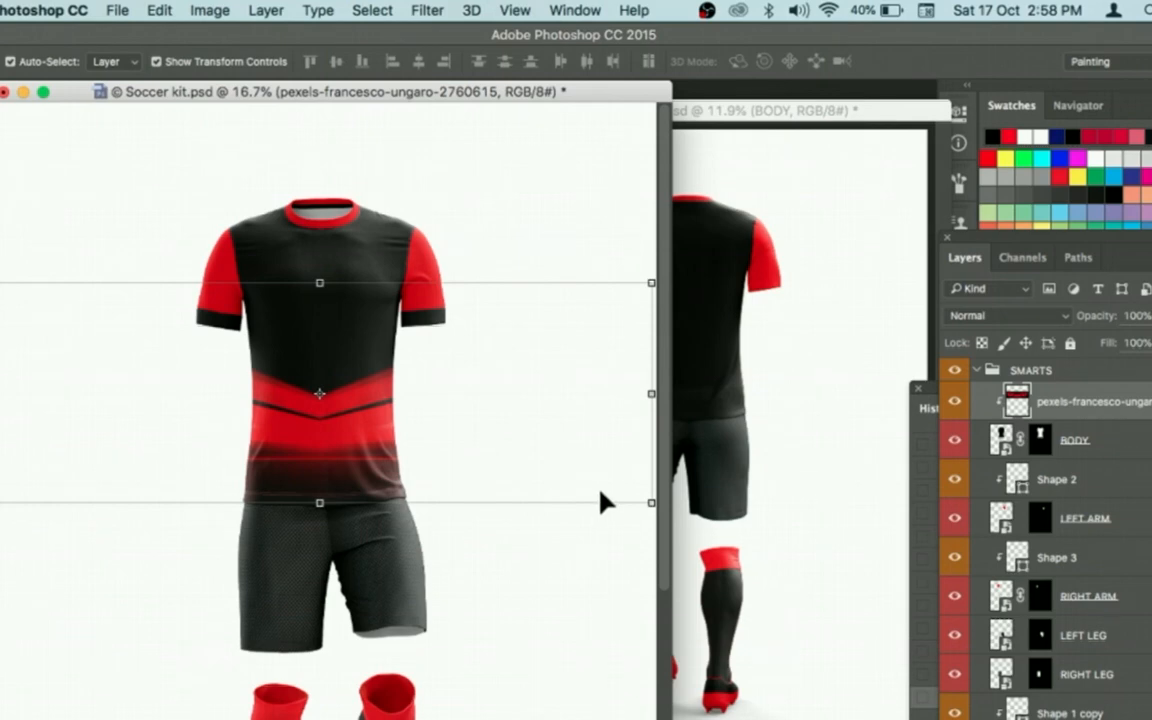
{"action": "left_click", "coordinate": [410, 212]}
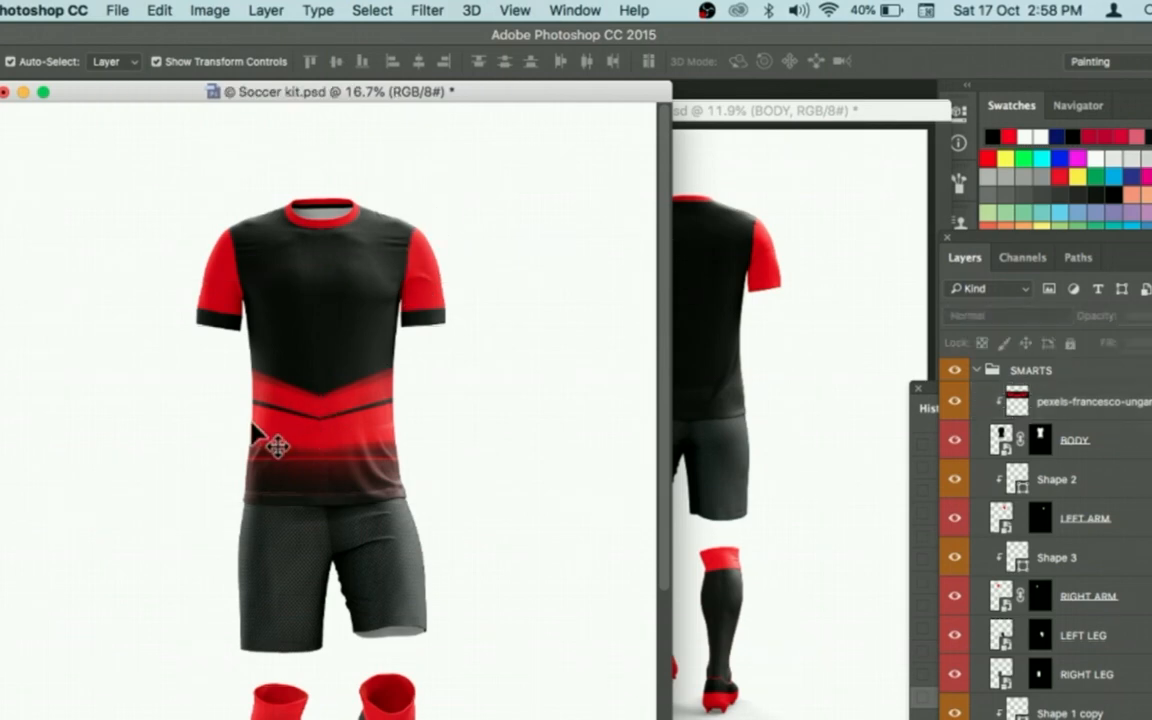
Add the red text "10" in Cornerstone Regular at 200 pt on the front of the shirt.
{"action": "key", "text": "t"}
{"action": "left_click", "coordinate": [311, 322]}
{"action": "type", "text": "10"}
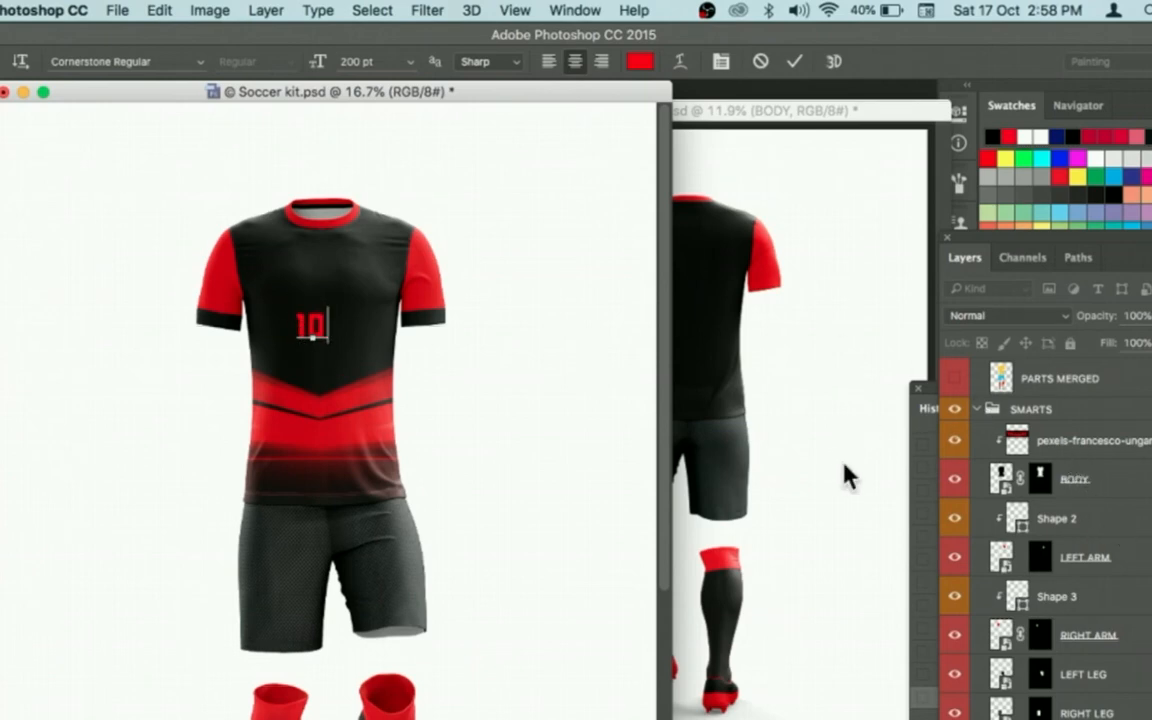
{"action": "left_click", "coordinate": [3, 92]}
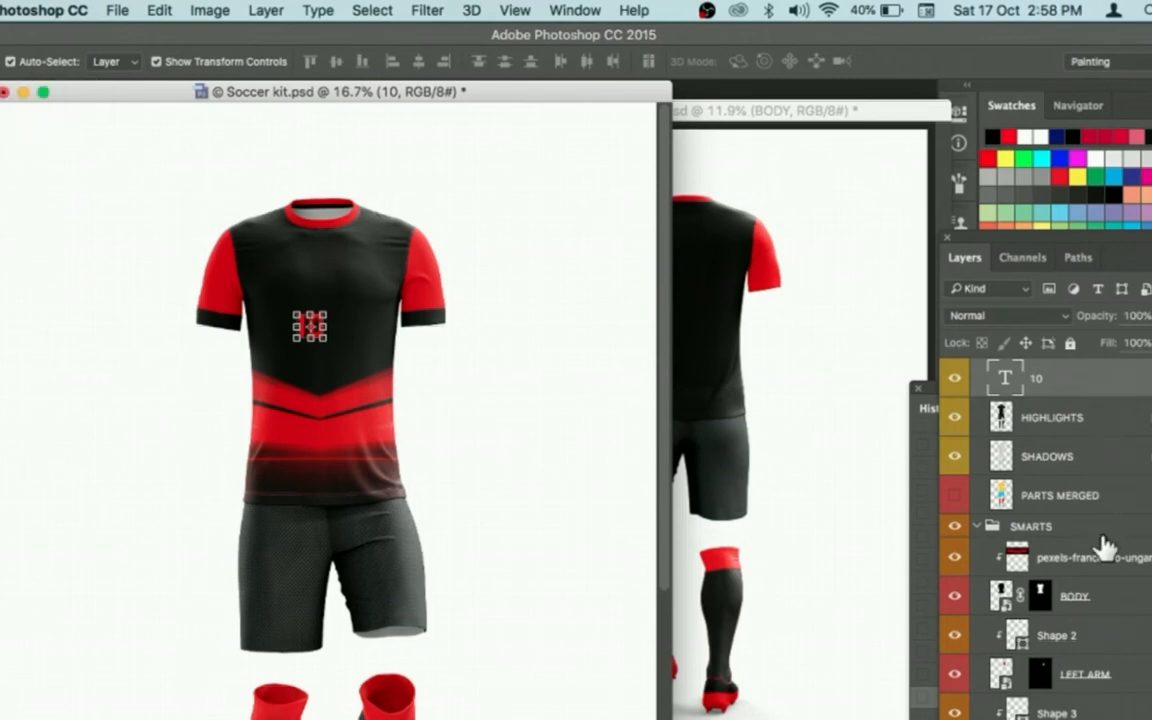
Move the 10 text layer into the SMARTS group above the light-streak layer and rasterize it.
{"action": "left_click_drag", "start_coordinate": [1068, 380], "coordinate": [1078, 520]}
{"action": "right_click", "coordinate": [1080, 515]}
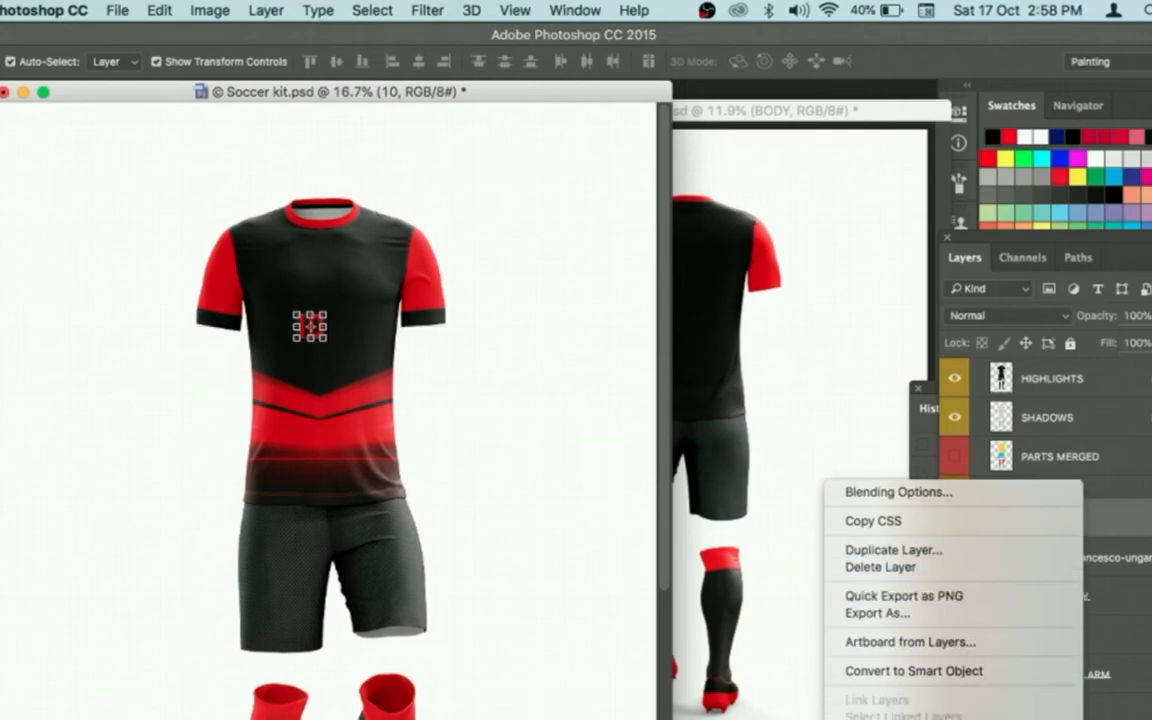
{"action": "left_click", "coordinate": [890, 718]}
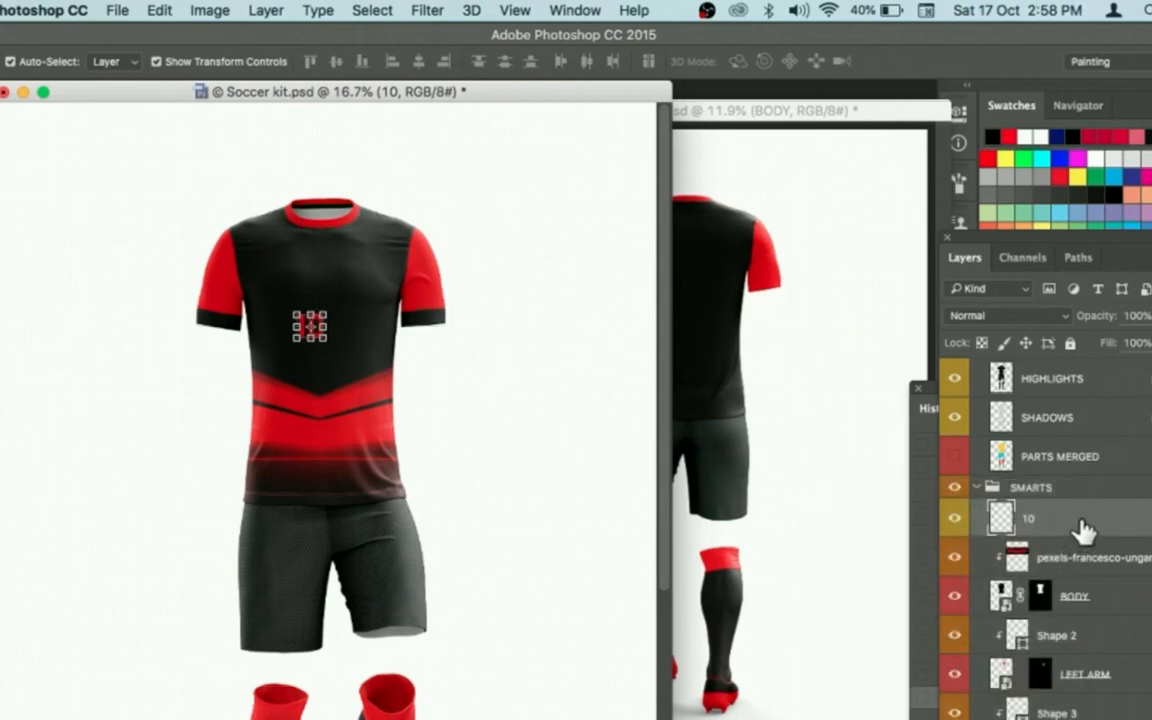
Enlarge the shirt number 10 to about 256%, centre it on the torso and raise it slightly.
{"action": "left_click_drag", "start_coordinate": [330, 345], "coordinate": [357, 366]}
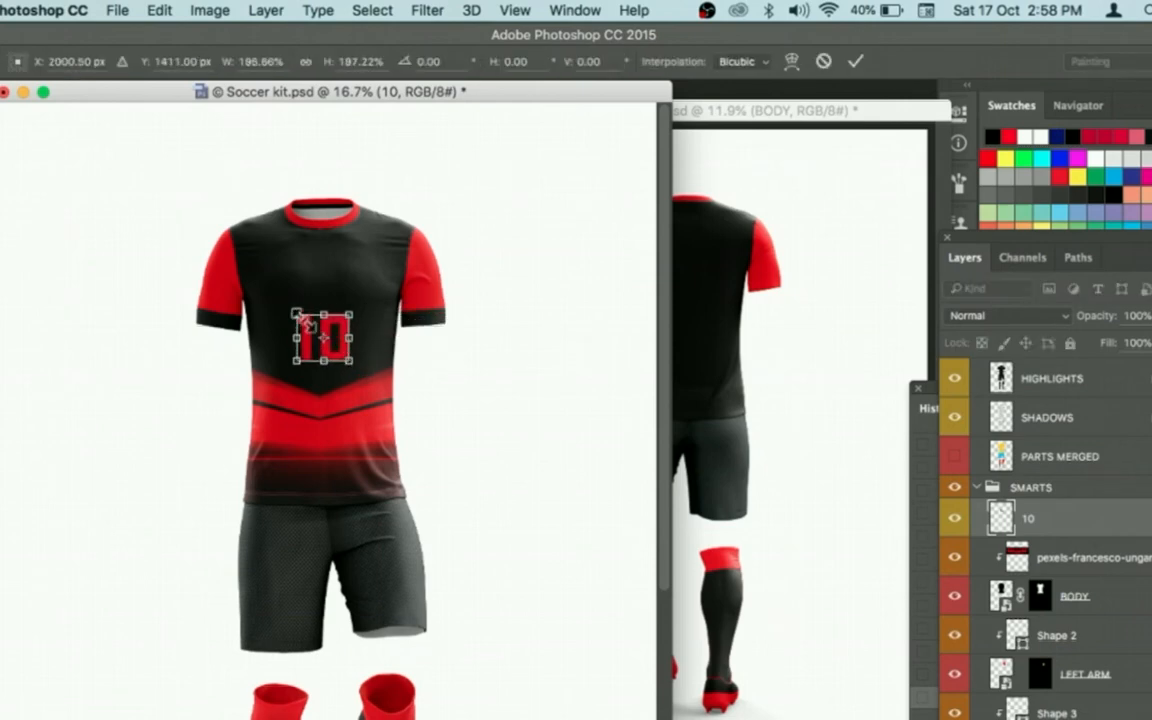
{"action": "left_click_drag", "start_coordinate": [295, 311], "coordinate": [359, 300]}
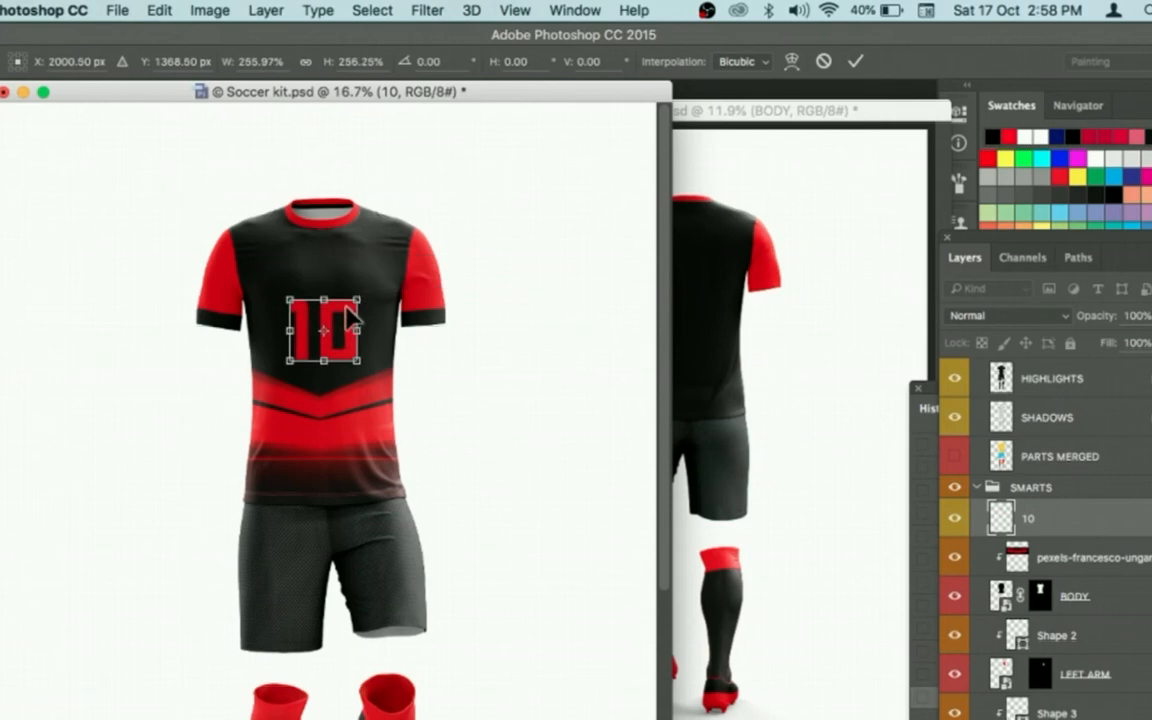
{"action": "key", "text": "Return"}
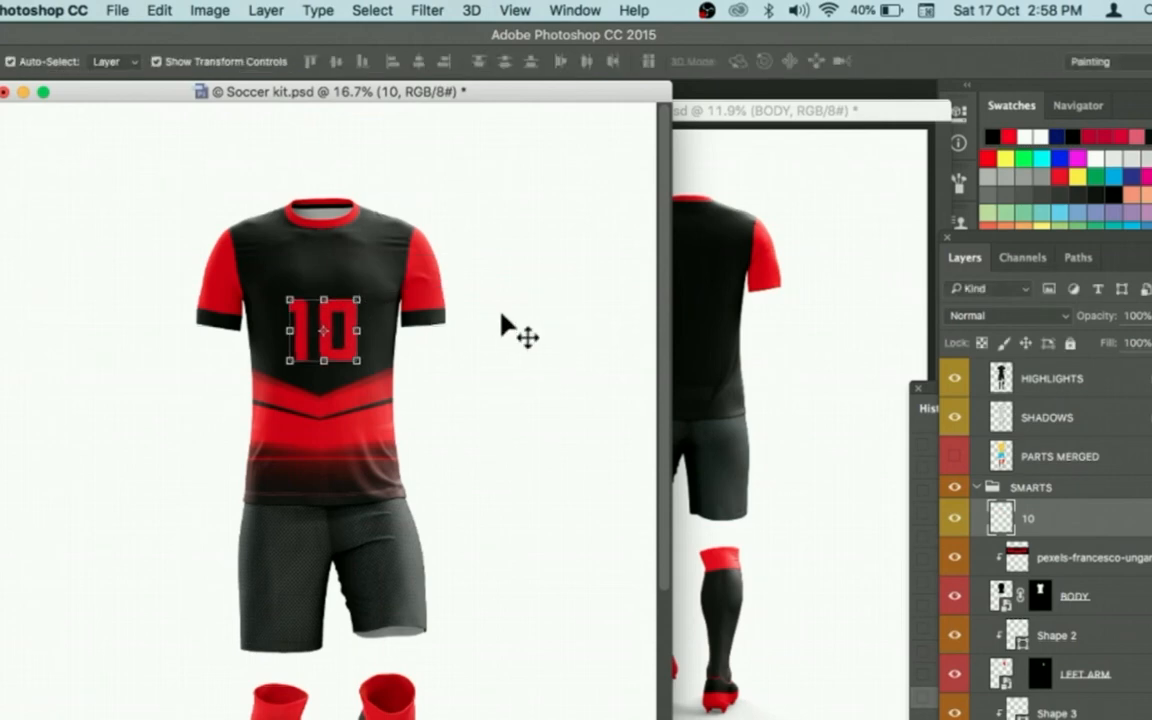
{"action": "left_click_drag", "start_coordinate": [314, 316], "coordinate": [338, 312]}
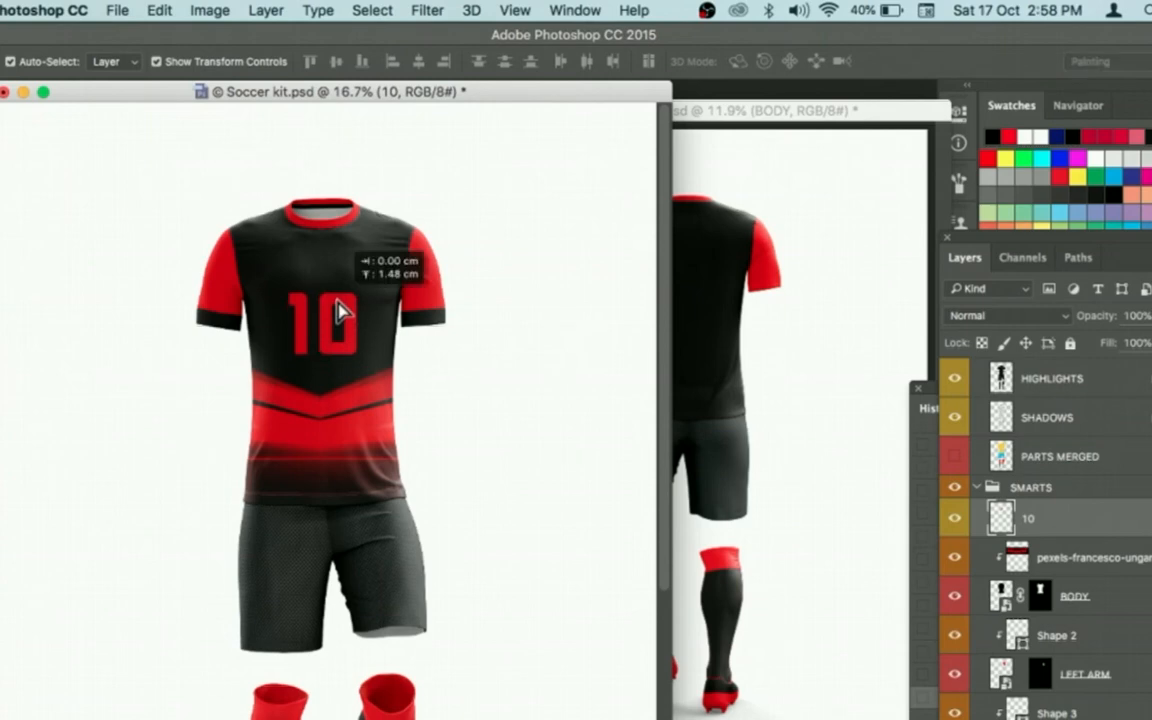
Duplicate the number 10 layer and place a smaller copy near the hem of the shorts' left-hand leg.
{"action": "left_click_drag", "start_coordinate": [450, 445], "coordinate": [478, 293]}
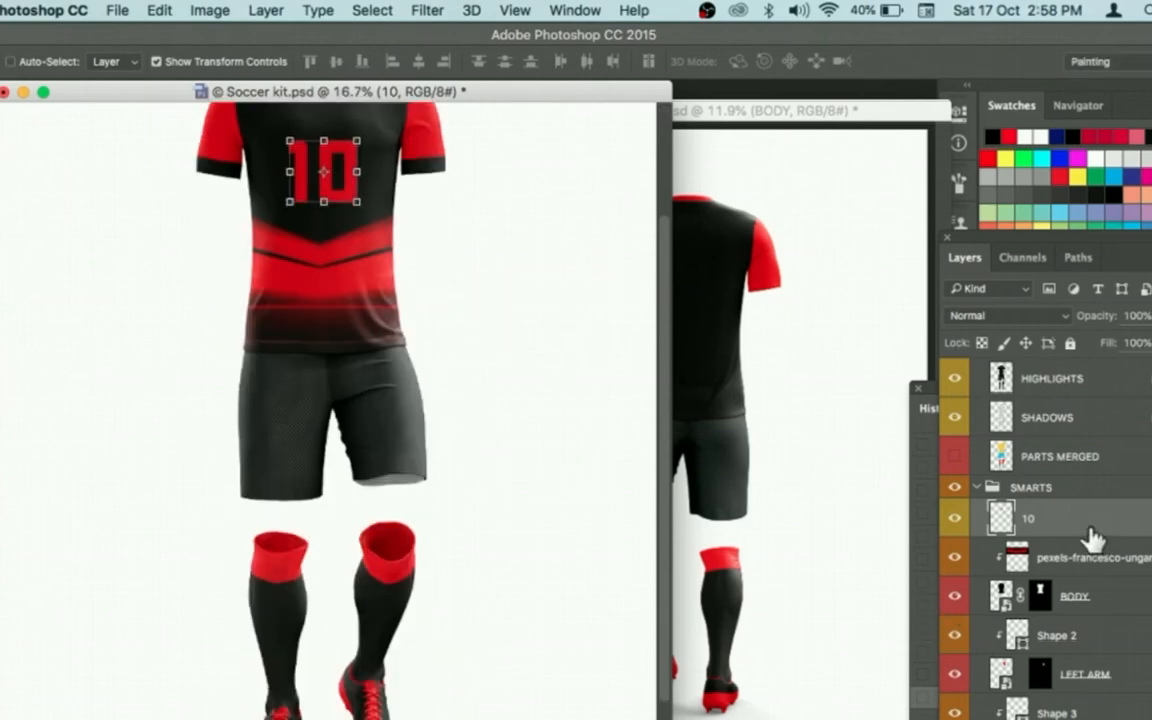
{"action": "key", "text": "super+j"}
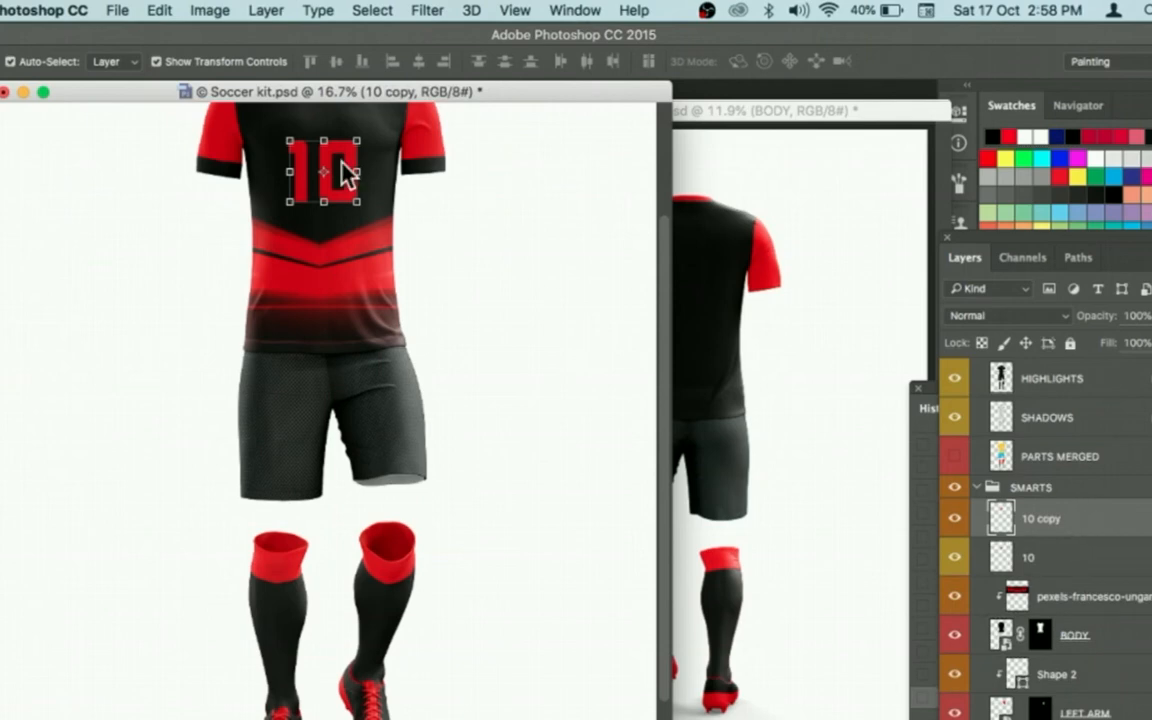
{"action": "left_click_drag", "start_coordinate": [352, 162], "coordinate": [276, 460]}
{"action": "key", "text": "super+t"}
{"action": "key", "text": "Return"}
{"action": "left_click", "coordinate": [602, 346]}
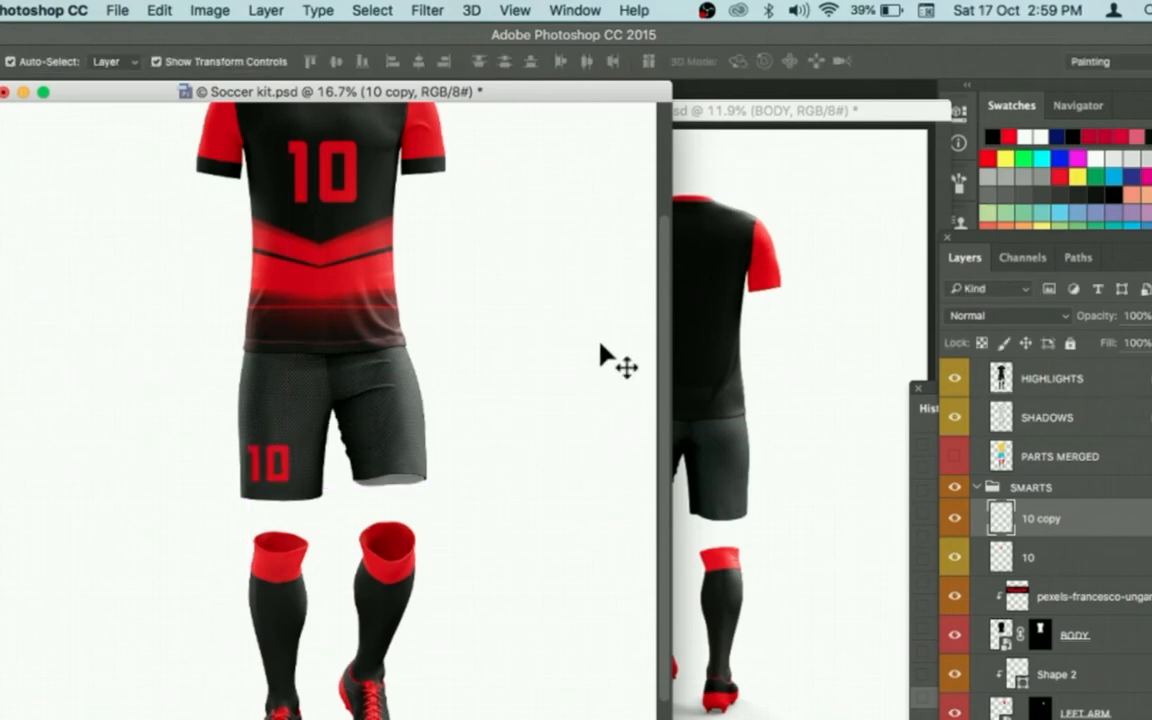
Deselect the number copy and switch to the Soccer kit back.psd document.
{"action": "key", "text": "a"}
{"action": "left_click", "coordinate": [802, 331]}
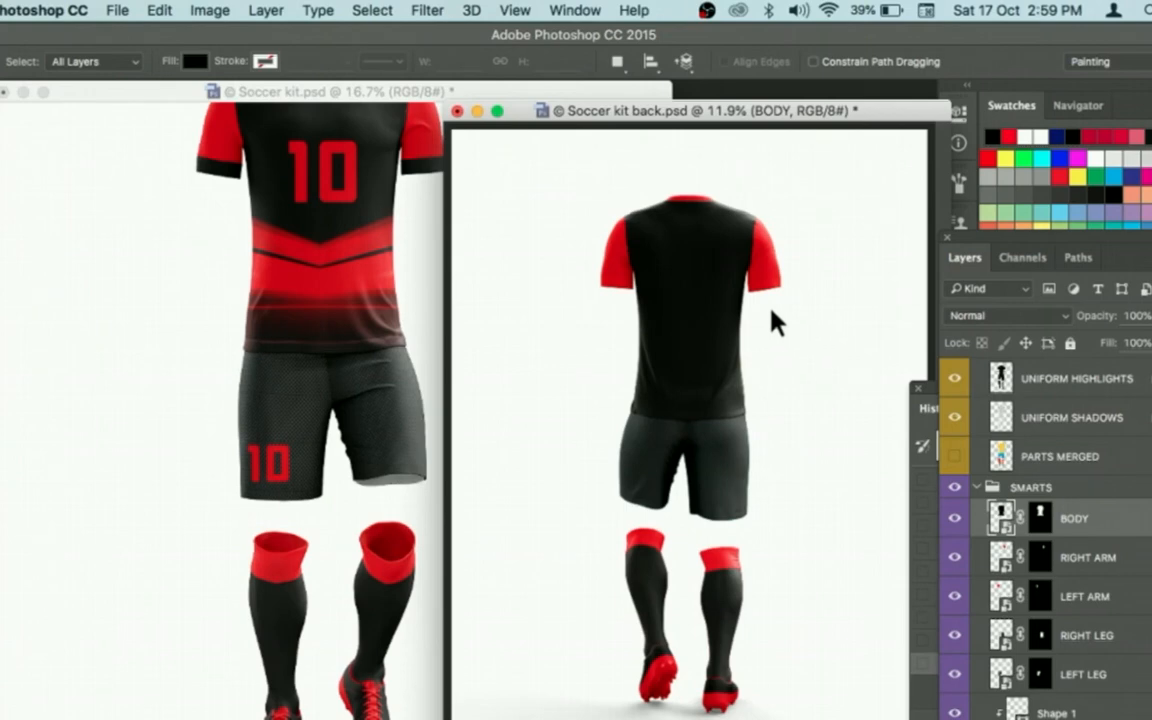
Copy the number 10 and red light-streak layers from Soccer kit.psd onto the shirt in Soccer kit back.psd, directly above BODY.
{"action": "left_click", "coordinate": [482, 93]}
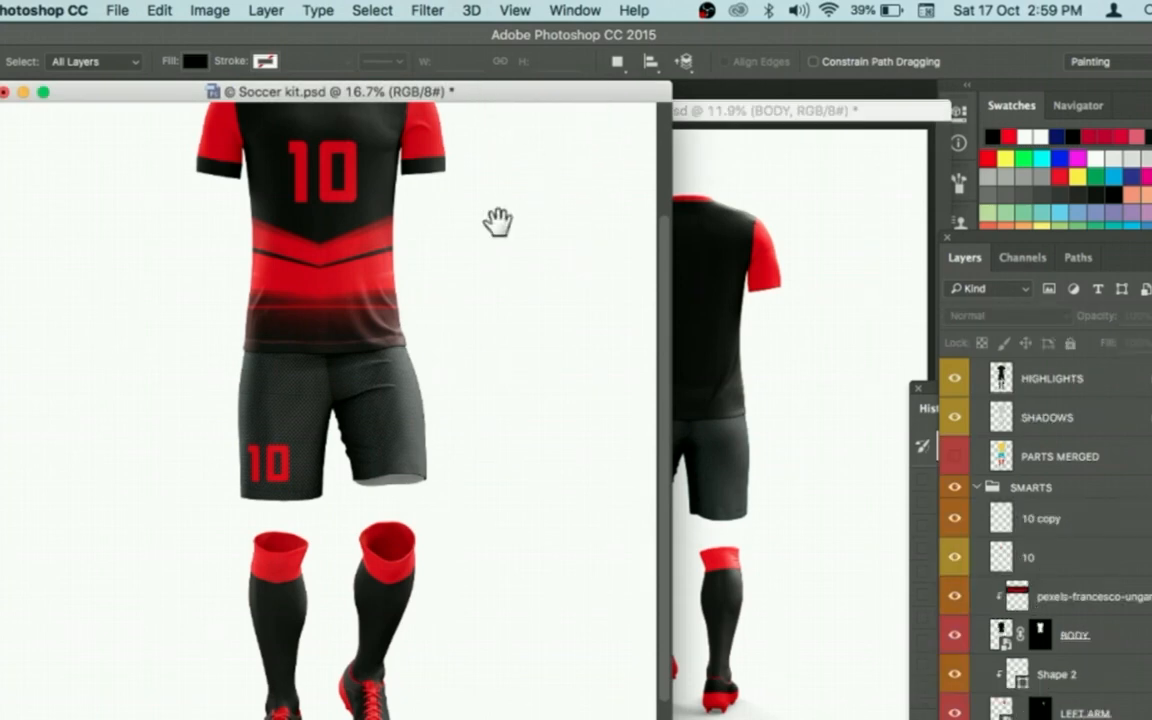
{"action": "left_click_drag", "start_coordinate": [496, 221], "coordinate": [504, 316]}
{"action": "key", "text": "v"}
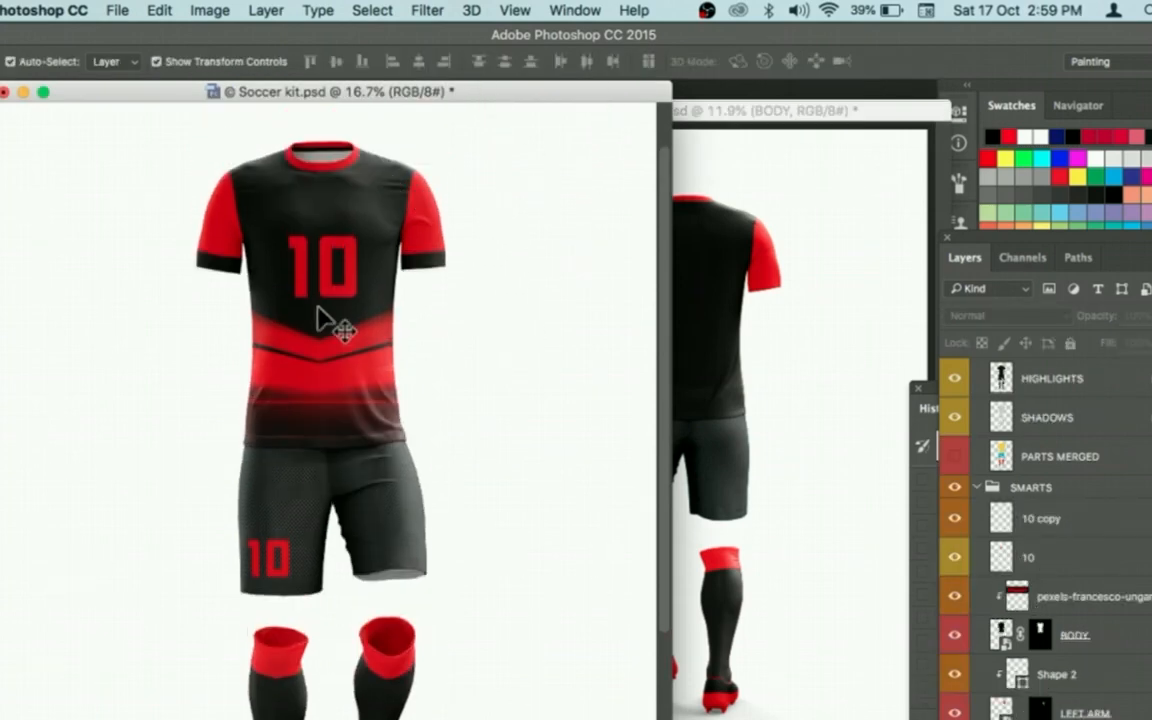
{"action": "left_click", "coordinate": [325, 300]}
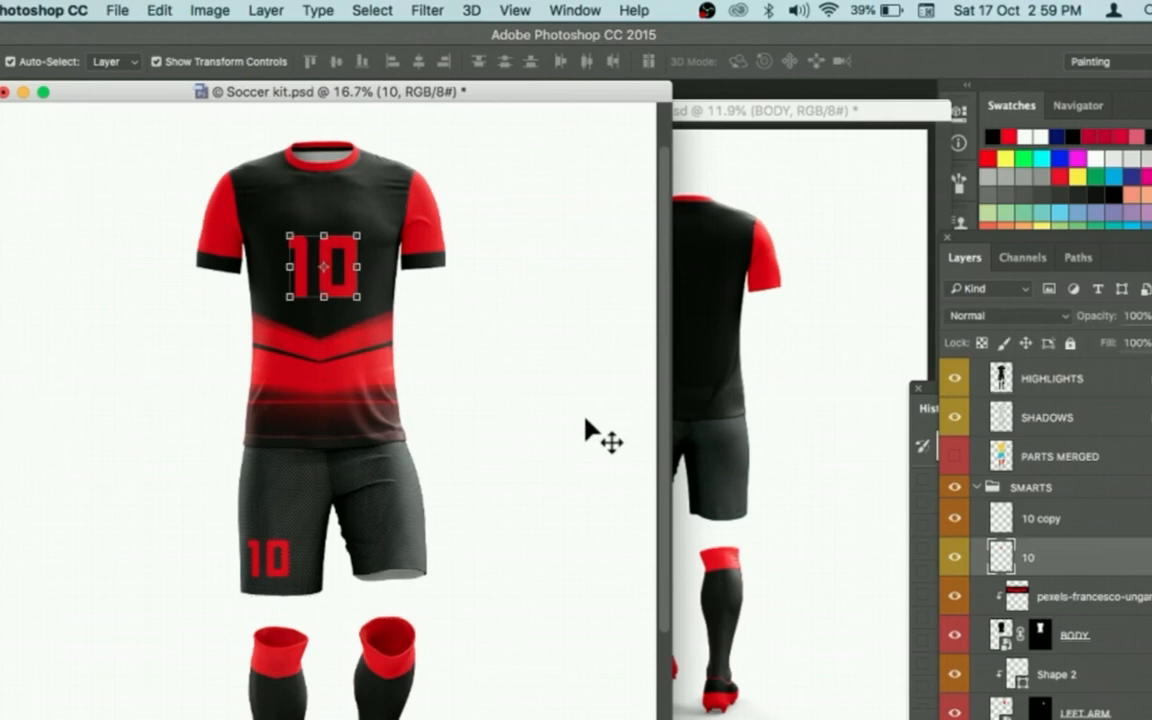
{"action": "left_click", "coordinate": [333, 357], "text": "shift"}
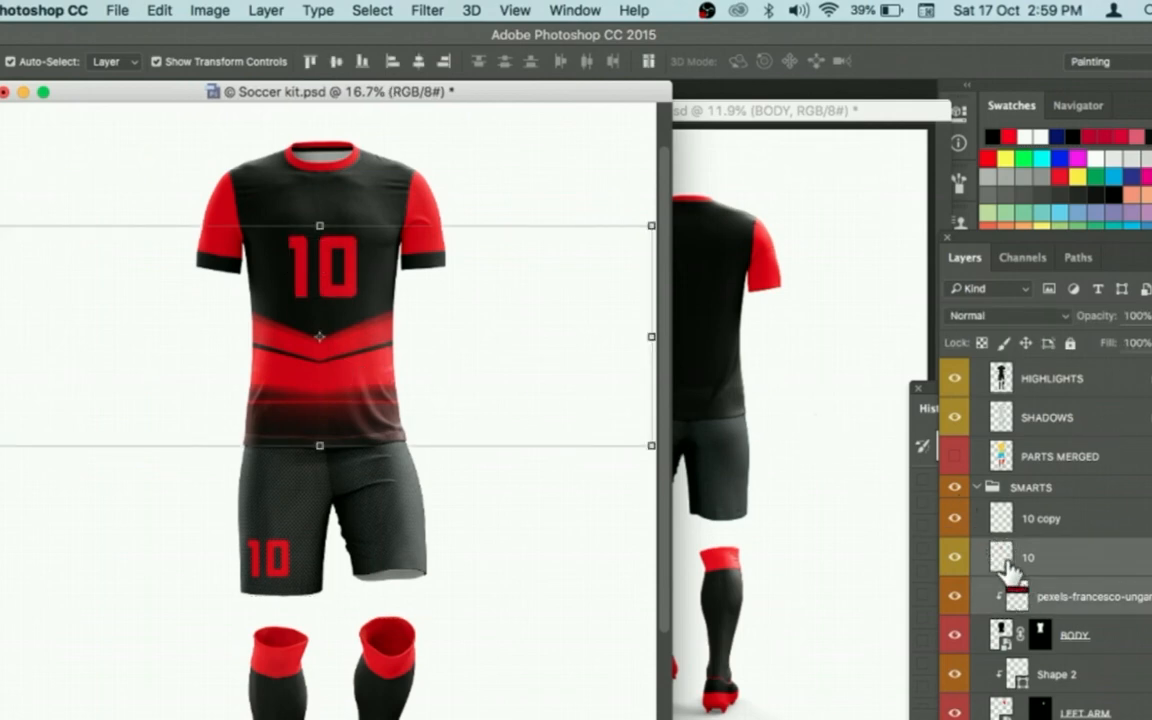
{"action": "left_click_drag", "start_coordinate": [1000, 563], "coordinate": [704, 375]}
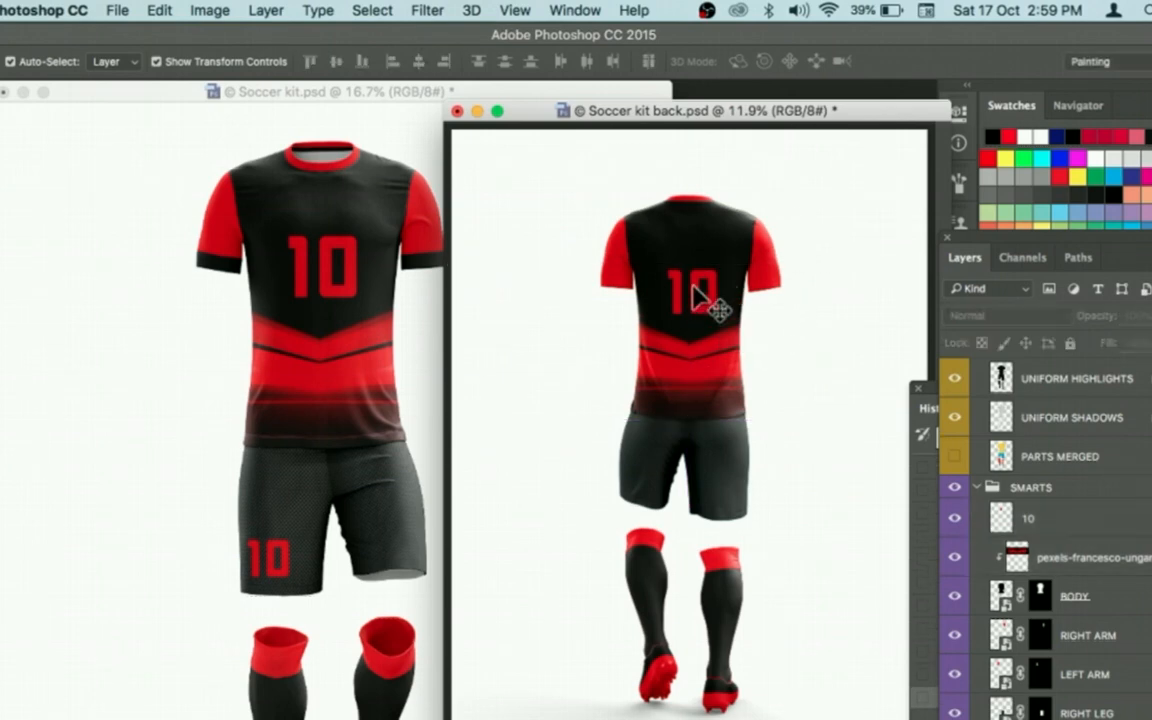
Enlarge the number 10 on the back of the shirt and keep it centred on the torso.
{"action": "left_click", "coordinate": [698, 297]}
{"action": "left_click_drag", "start_coordinate": [716, 268], "coordinate": [726, 527]}
{"action": "key", "text": "Return"}
Add the centred red text MESSI in Cornerstone Regular at 200 pt above the number 10.
{"action": "key", "text": "z"}
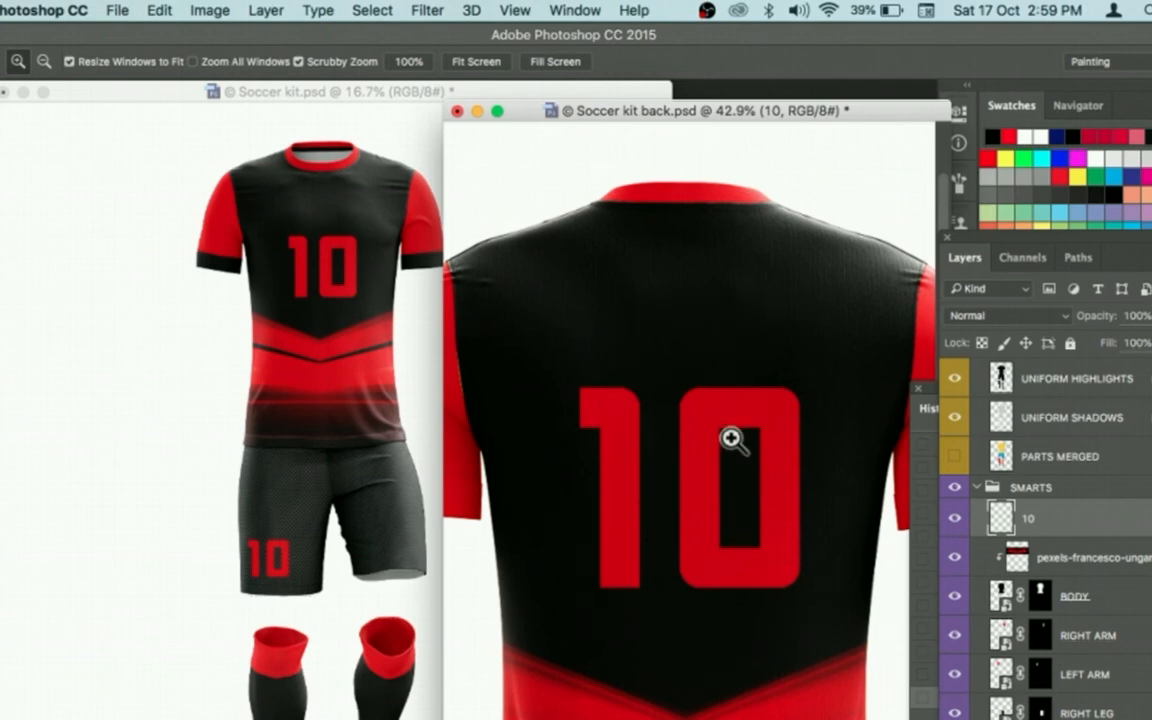
{"action": "key", "text": "t"}
{"action": "left_click", "coordinate": [643, 327]}
{"action": "type", "text": "MESSI"}
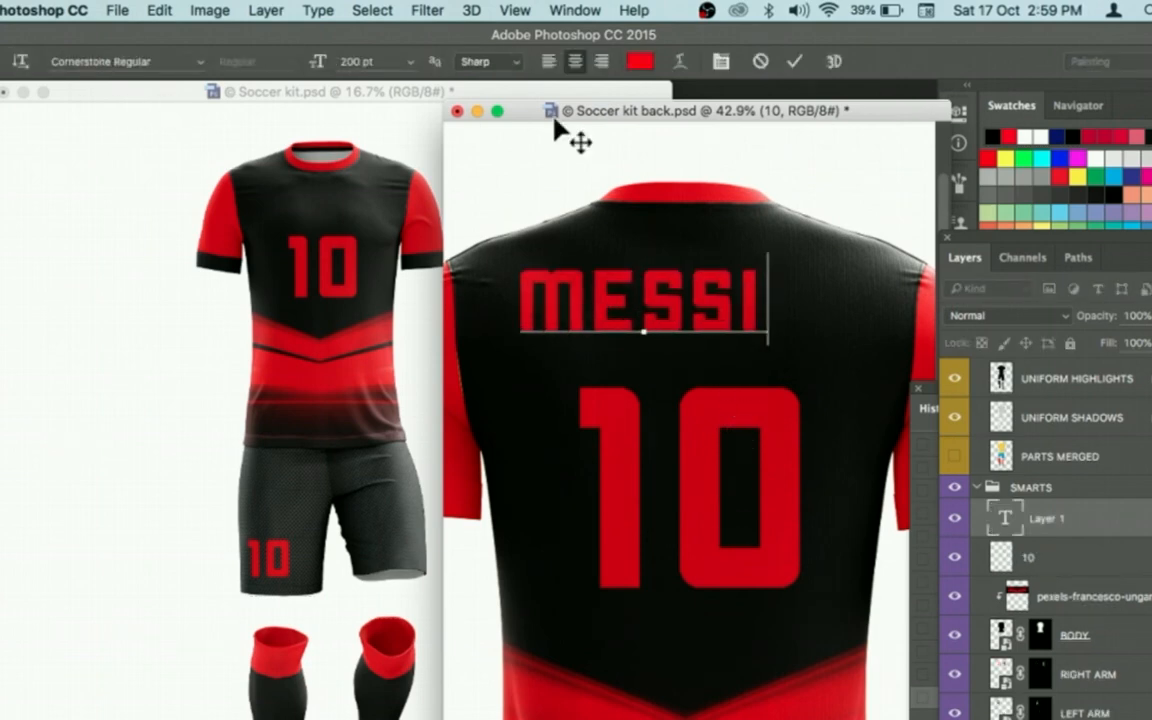
Warp the MESSI text with a horizontal Arc style and a bend of 10%.
{"action": "left_click", "coordinate": [683, 62]}
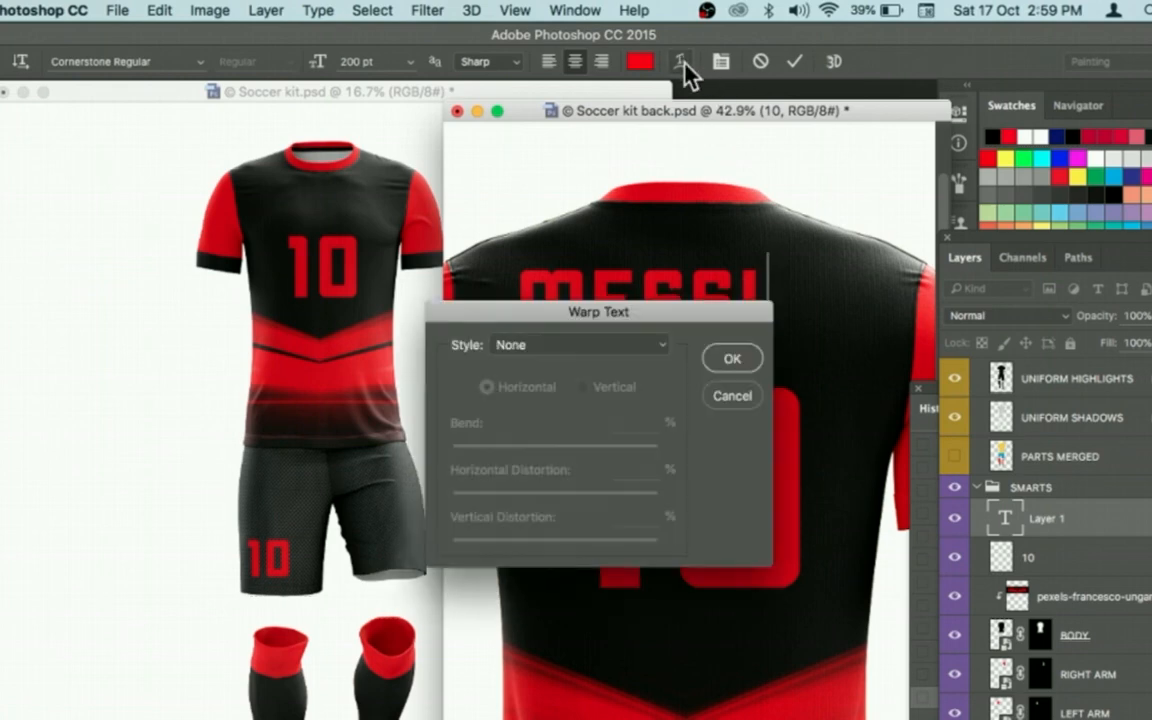
{"action": "left_click", "coordinate": [650, 350]}
{"action": "left_click", "coordinate": [596, 372]}
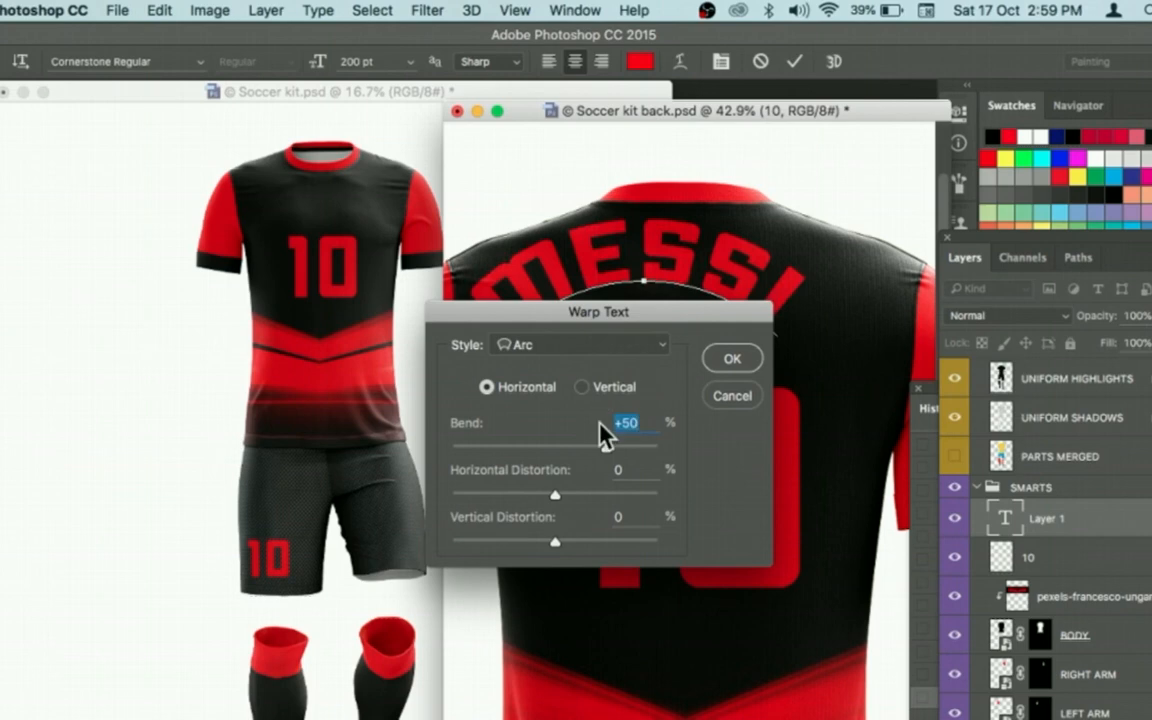
{"action": "type", "text": "10"}
{"action": "left_click", "coordinate": [728, 358]}
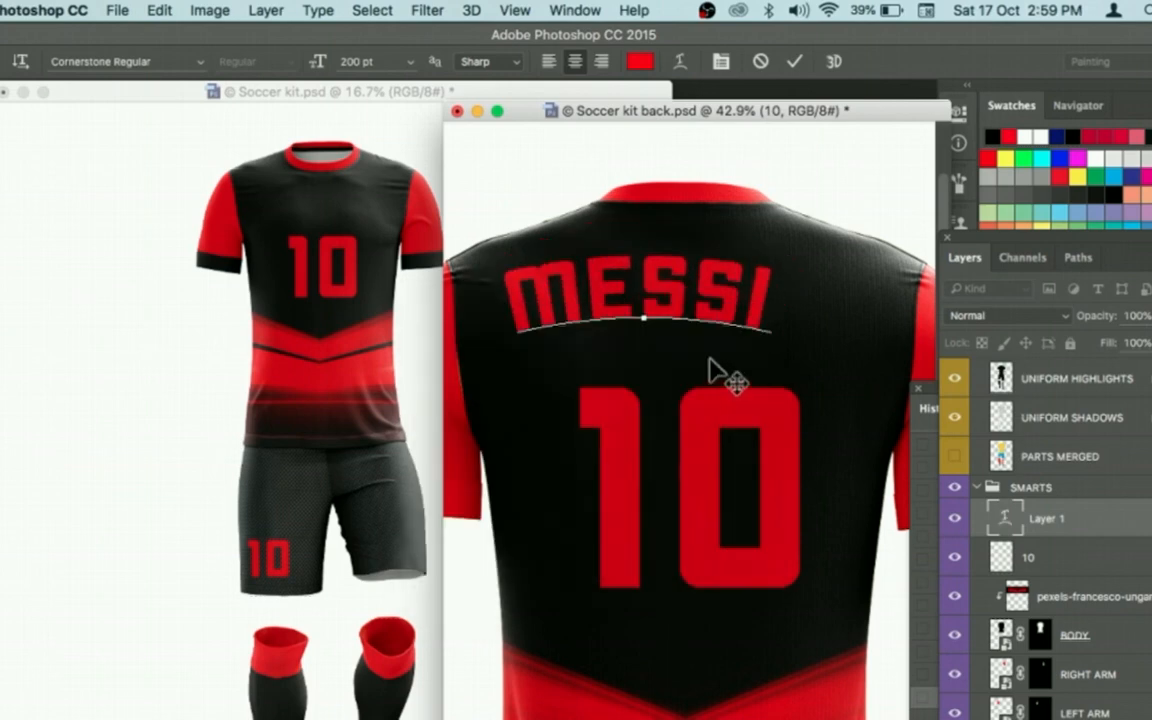
Rasterize the MESSI text layer and move the name so it sits centred just above the number 10.
{"action": "left_click", "coordinate": [1121, 531]}
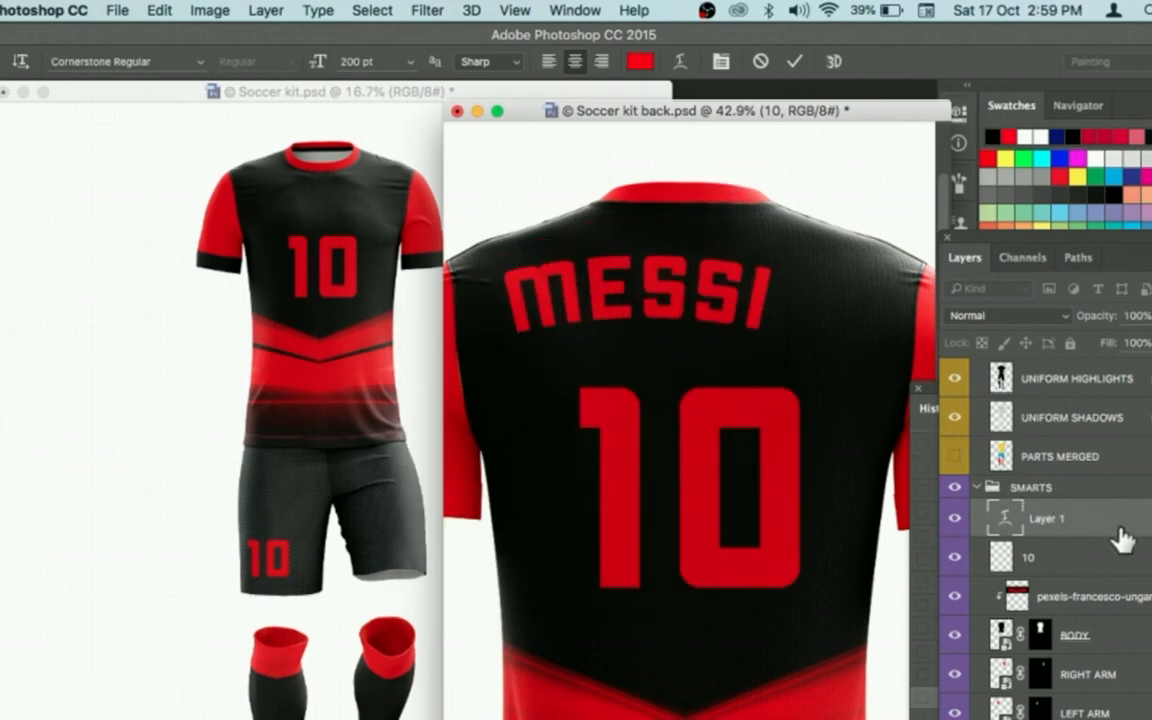
{"action": "right_click", "coordinate": [1121, 537]}
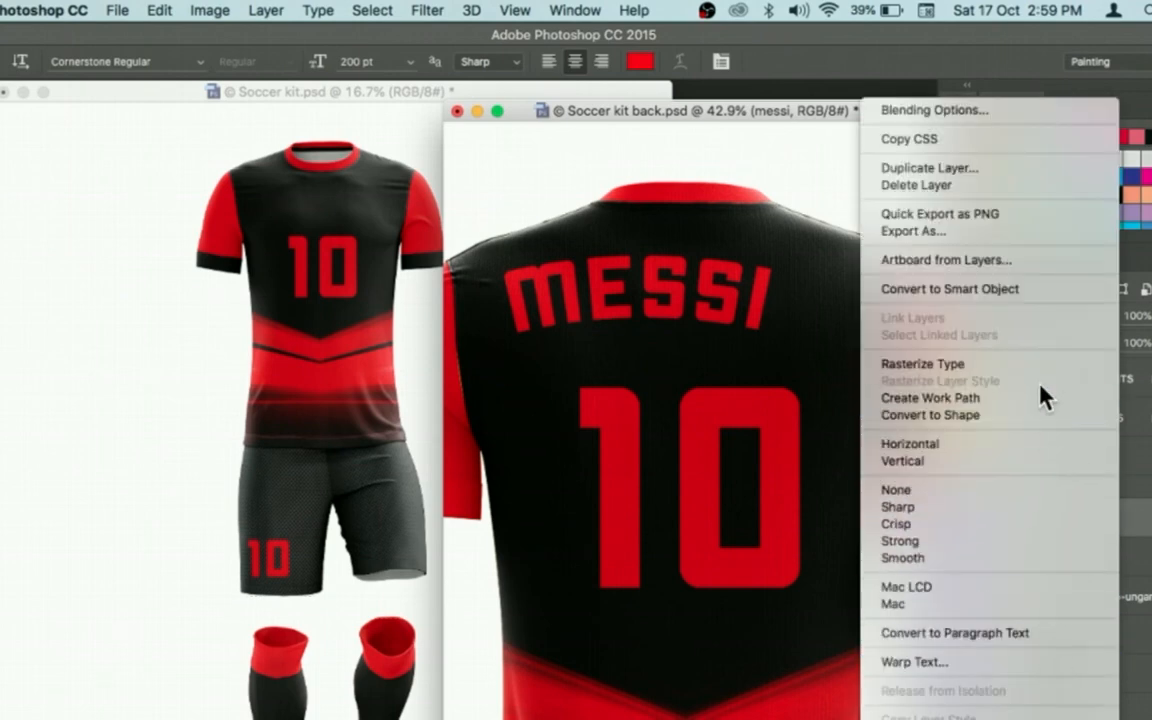
{"action": "left_click", "coordinate": [1030, 364]}
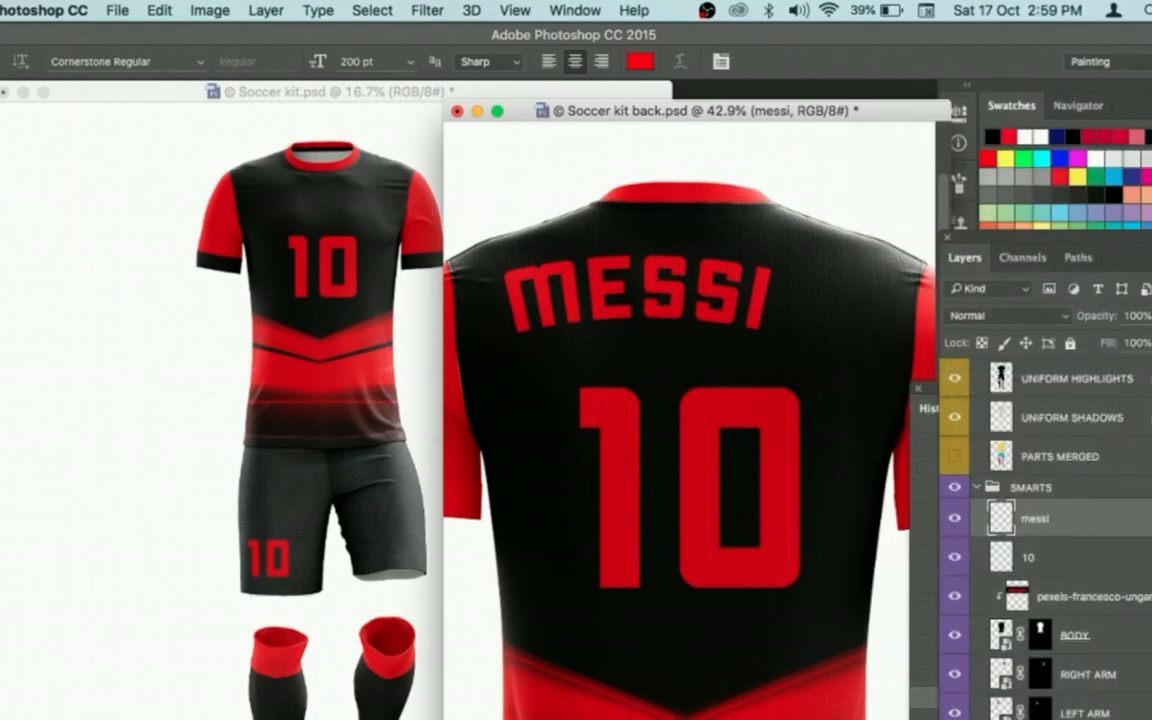
{"action": "key", "text": "v"}
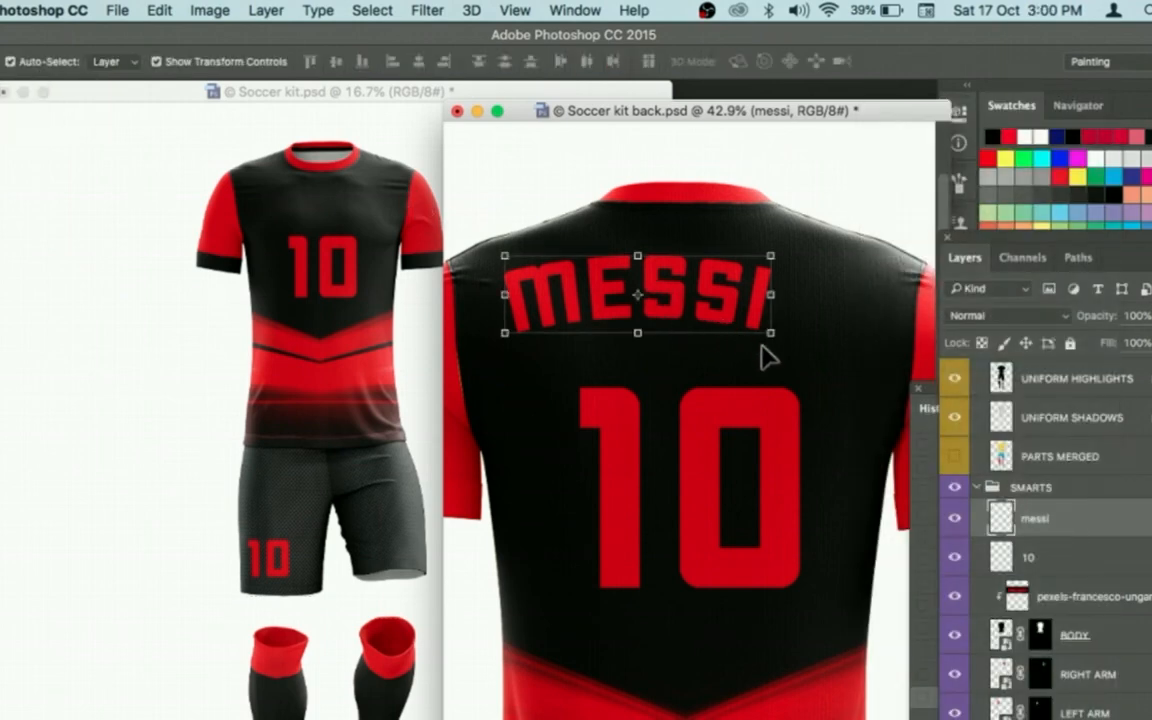
{"action": "left_click_drag", "start_coordinate": [725, 303], "coordinate": [771, 333]}
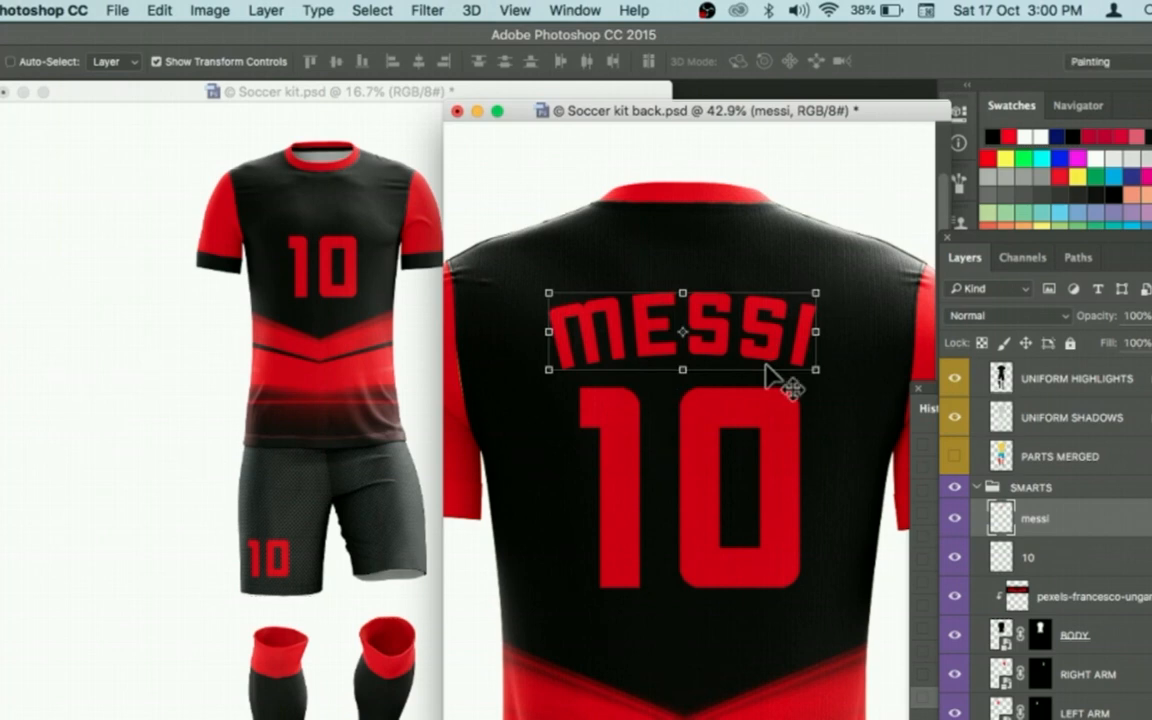
Draw a closed four-cornered Pen shape about 304 by 148 px over the right sleeve's cuff band.
{"action": "key", "text": "super+minus"}
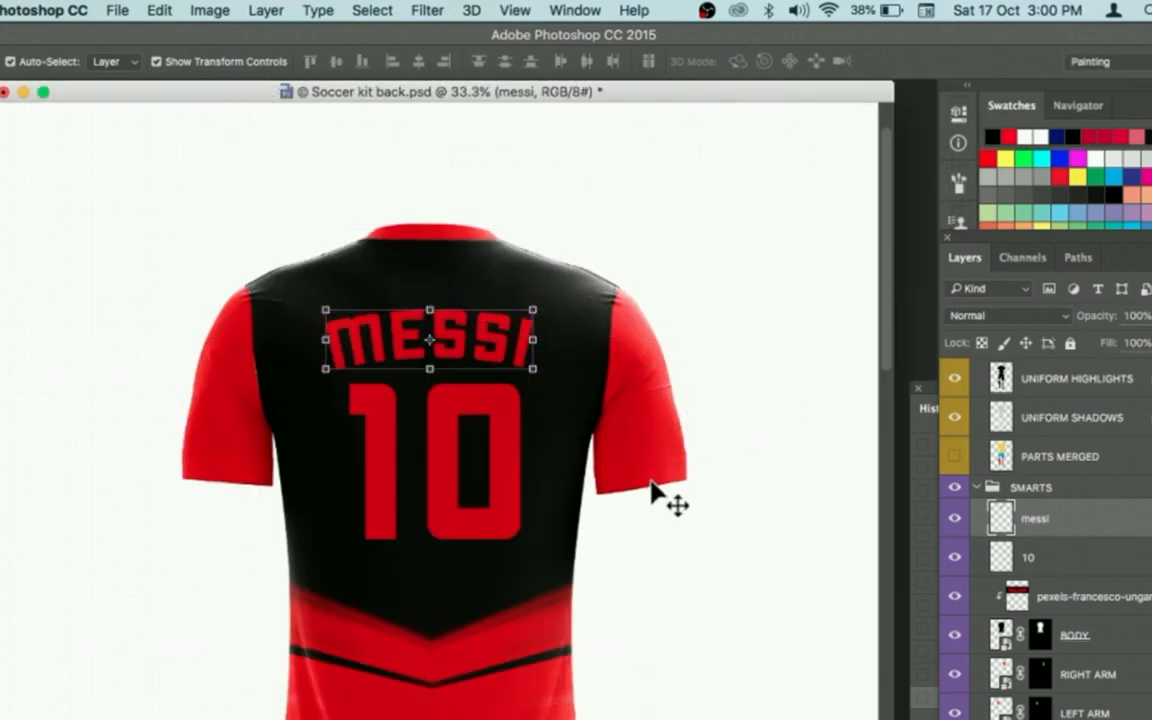
{"action": "key", "text": "z"}
{"action": "left_click_drag", "start_coordinate": [650, 465], "coordinate": [714, 597]}
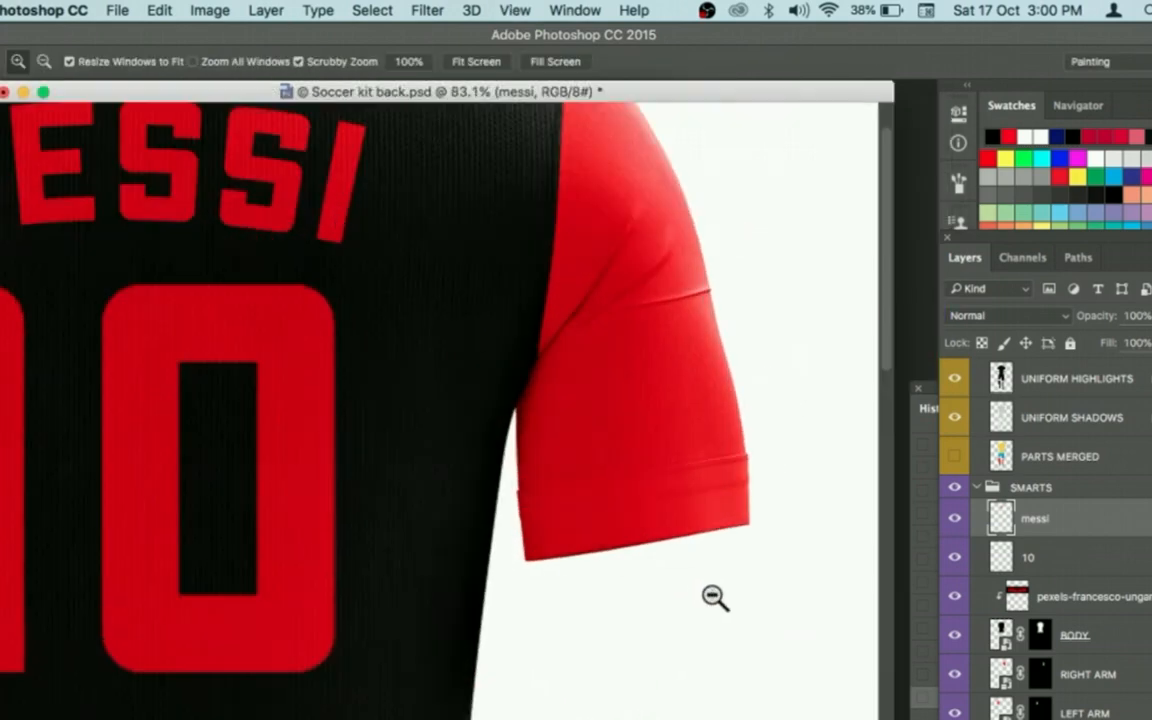
{"action": "key", "text": "p"}
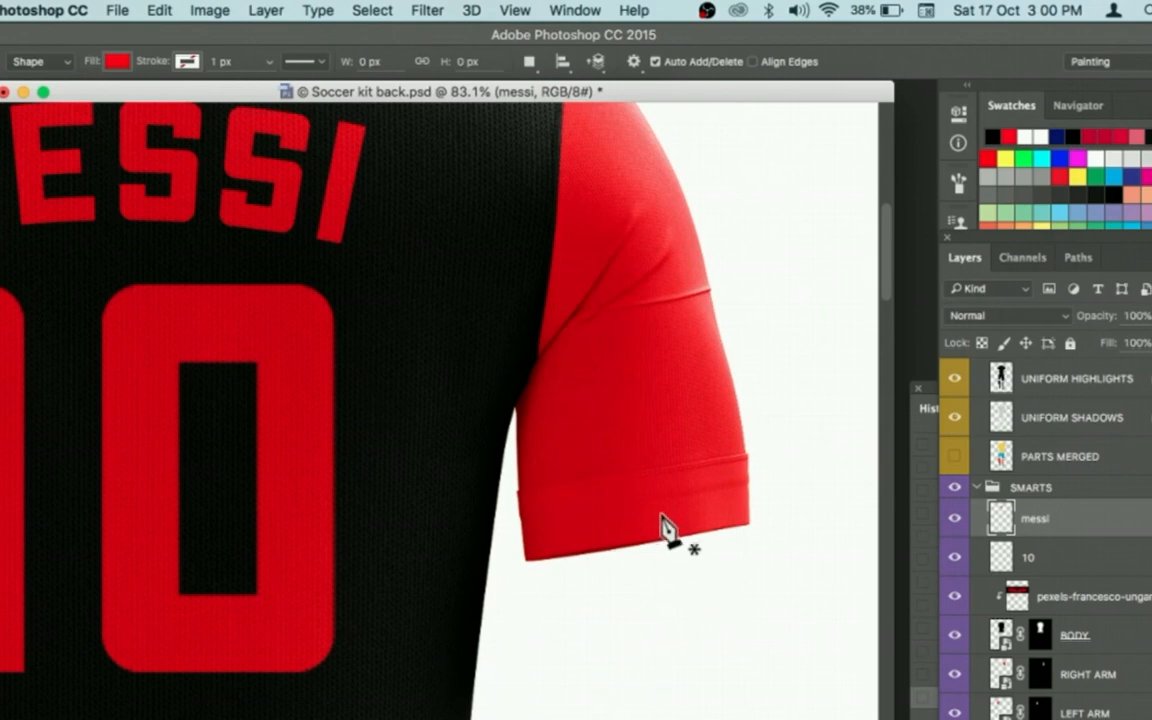
{"action": "left_click", "coordinate": [631, 471]}
{"action": "left_click", "coordinate": [759, 451]}
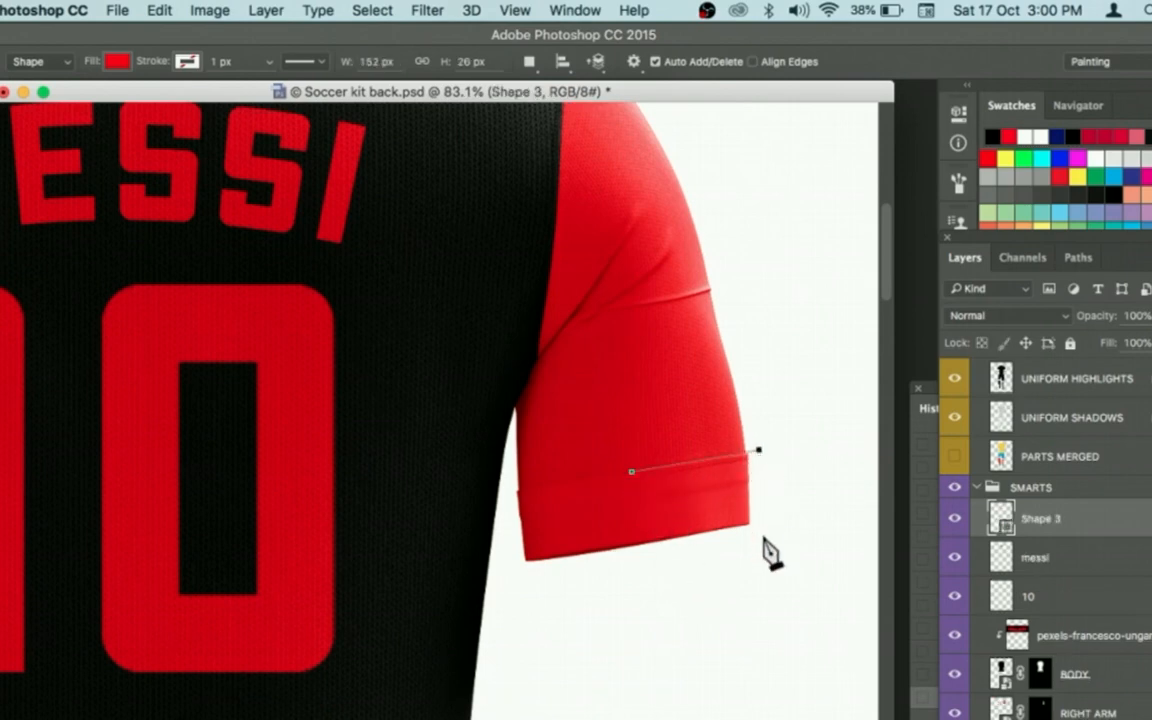
{"action": "left_click", "coordinate": [765, 537]}
{"action": "left_click", "coordinate": [517, 572]}
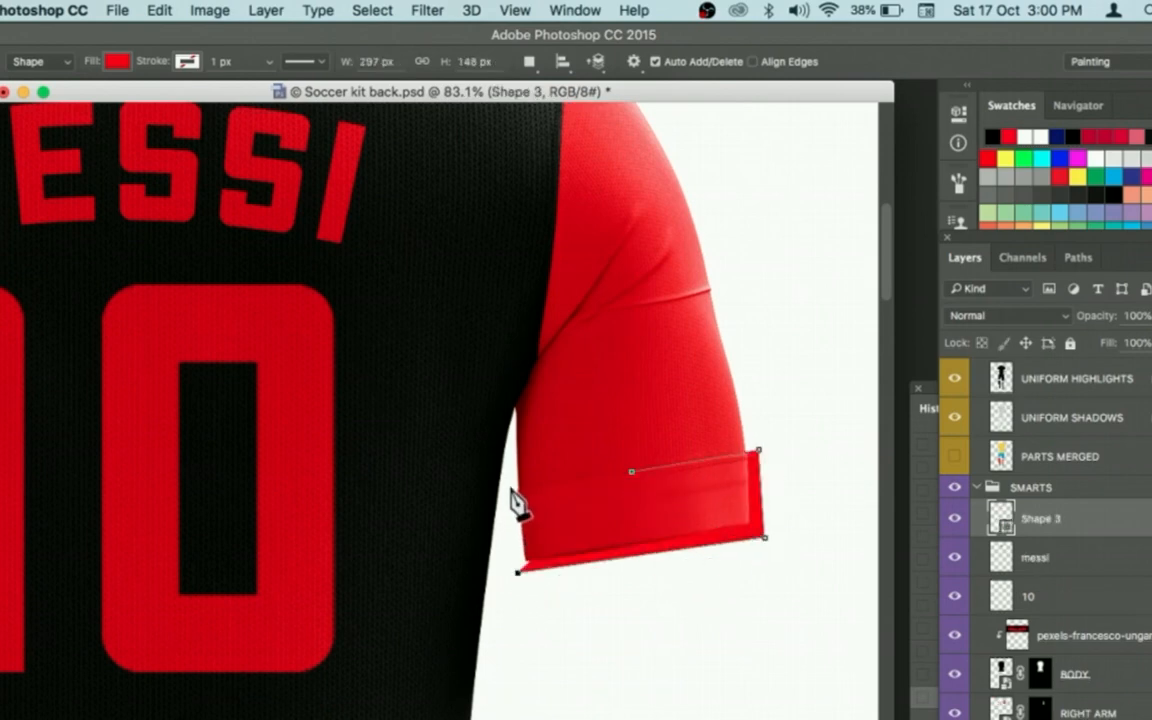
{"action": "left_click", "coordinate": [511, 489]}
{"action": "left_click", "coordinate": [632, 473]}
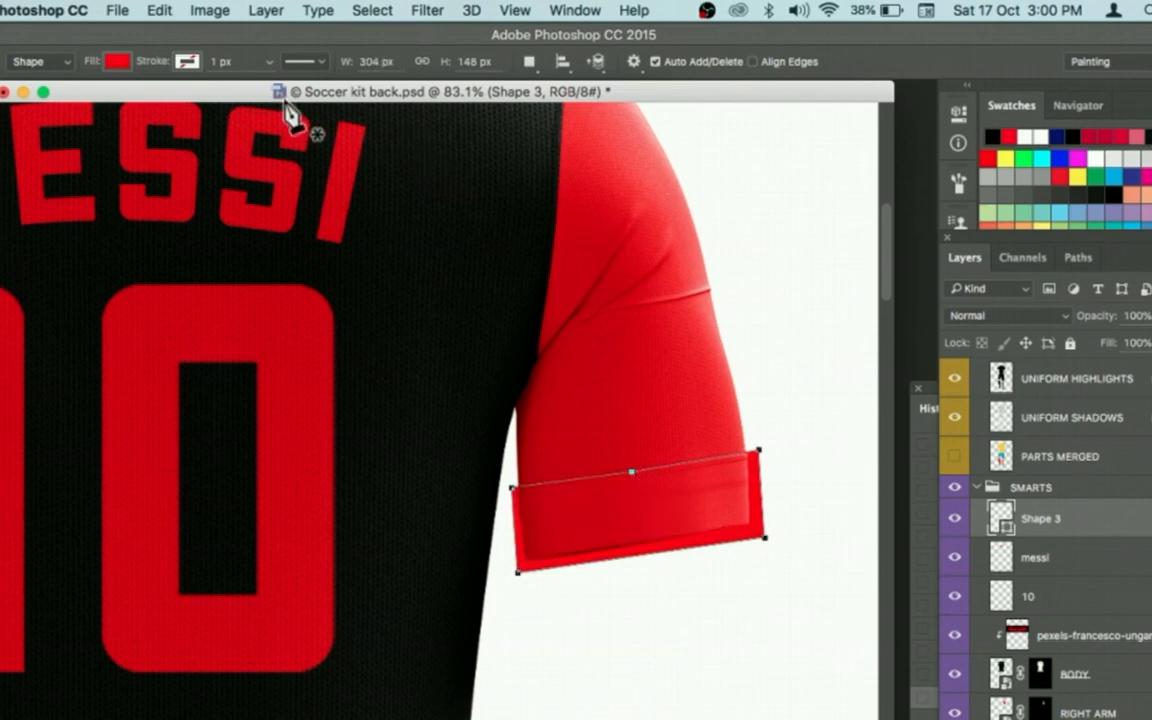
Fill the right cuff shape with black, place its layer directly above RIGHT ARM and clip it to that layer.
{"action": "left_click", "coordinate": [114, 62]}
{"action": "left_click", "coordinate": [21, 167]}
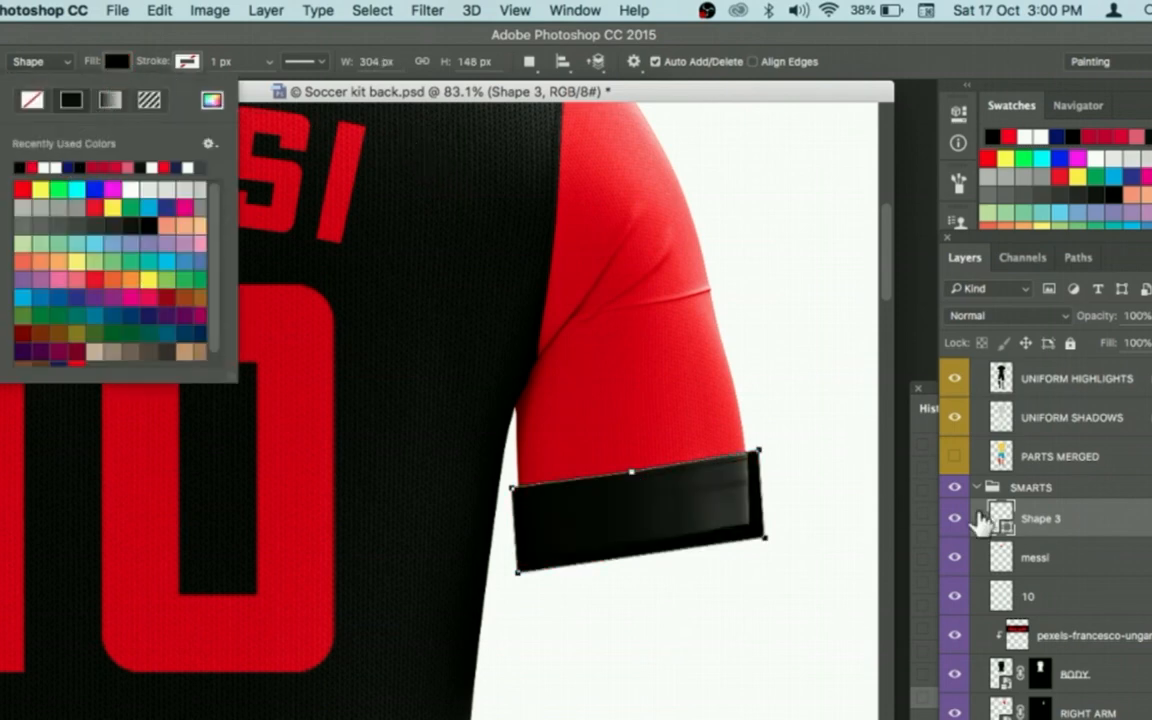
{"action": "left_click_drag", "start_coordinate": [1098, 523], "coordinate": [1015, 702]}
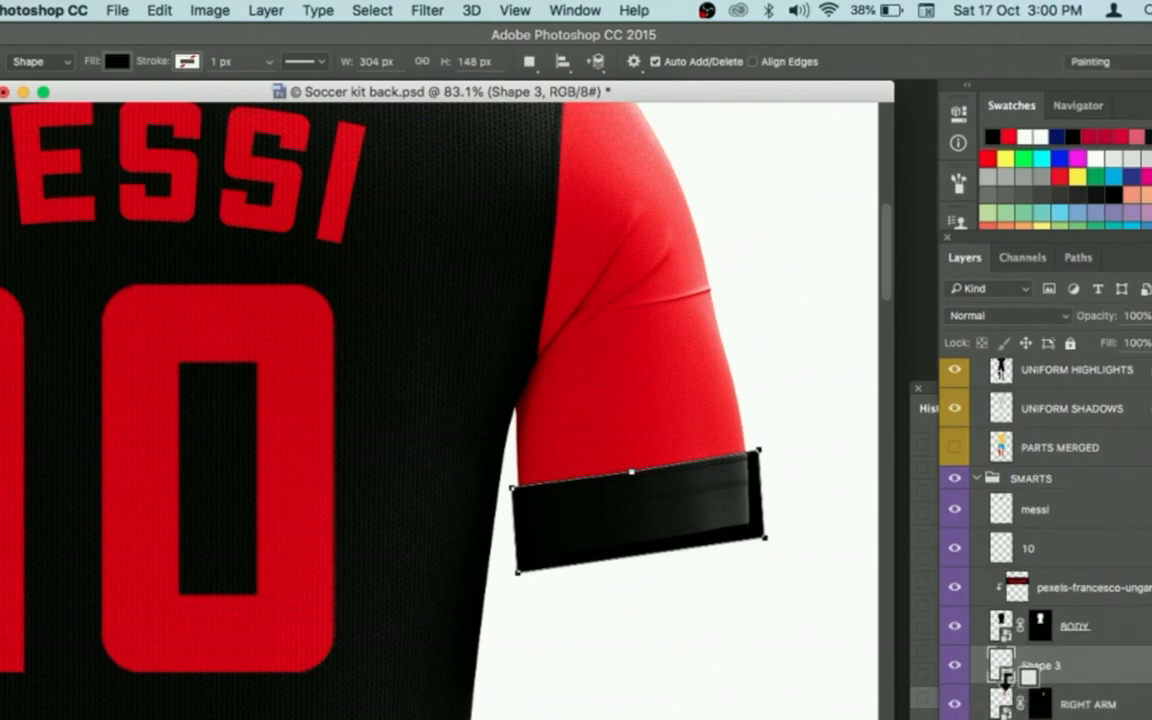
{"action": "left_click", "coordinate": [1008, 677], "text": "alt"}
Draw a black-filled Pen shape about 300 by 130 px over the left sleeve's cuff band, directly above the LEFT ARM layer.
{"action": "key", "text": "super+minus"}
{"action": "key", "text": "super+minus"}
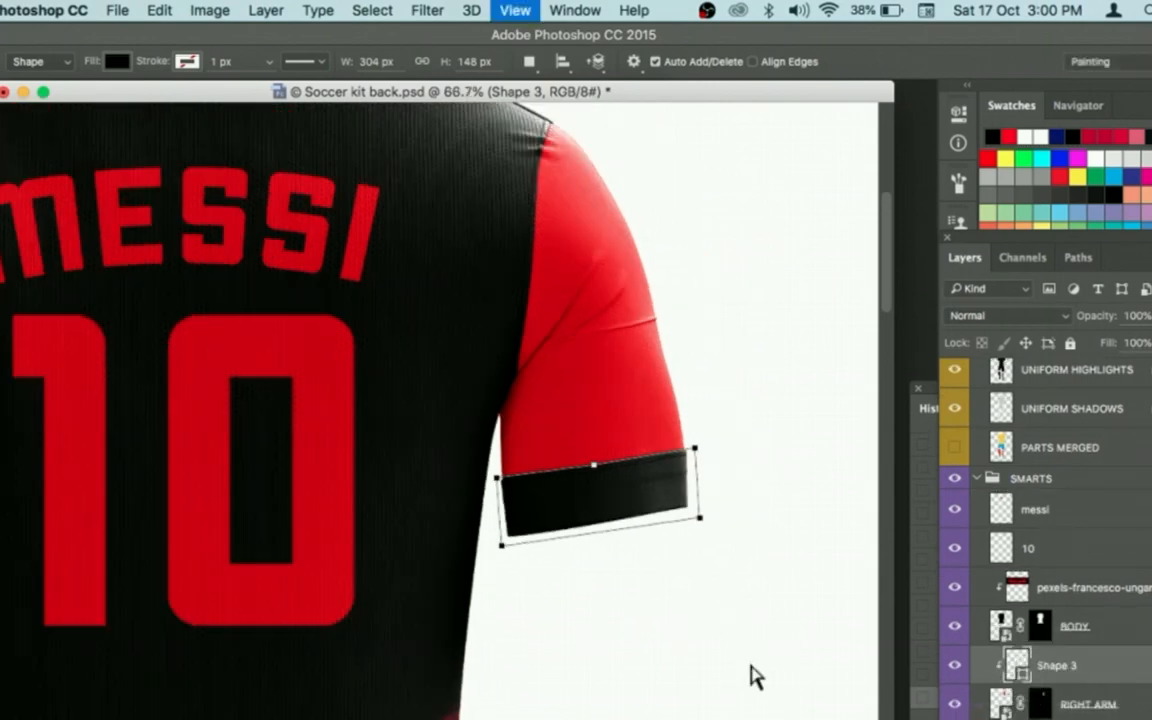
{"action": "left_click_drag", "start_coordinate": [392, 563], "coordinate": [625, 576]}
{"action": "key", "text": "z"}
{"action": "left_click_drag", "start_coordinate": [188, 455], "coordinate": [329, 460]}
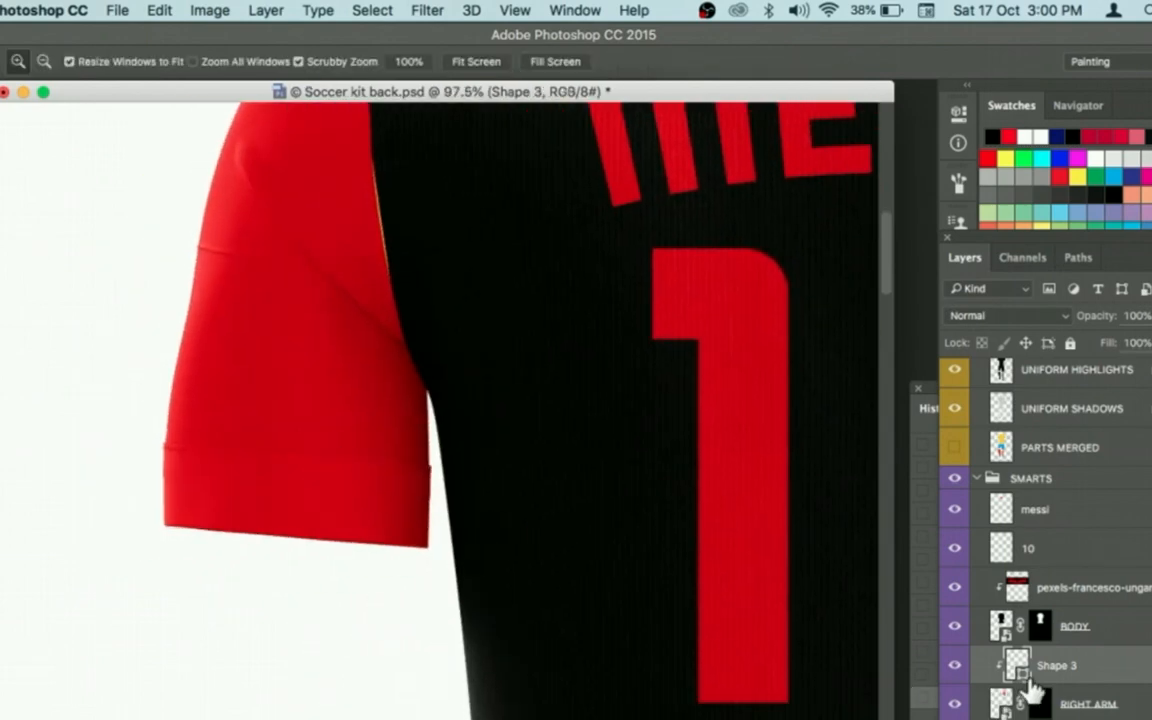
{"action": "scroll", "coordinate": [1033, 690], "scroll_direction": "down", "scroll_amount": 1}
{"action": "scroll", "coordinate": [1077, 708], "scroll_direction": "down", "scroll_amount": 1}
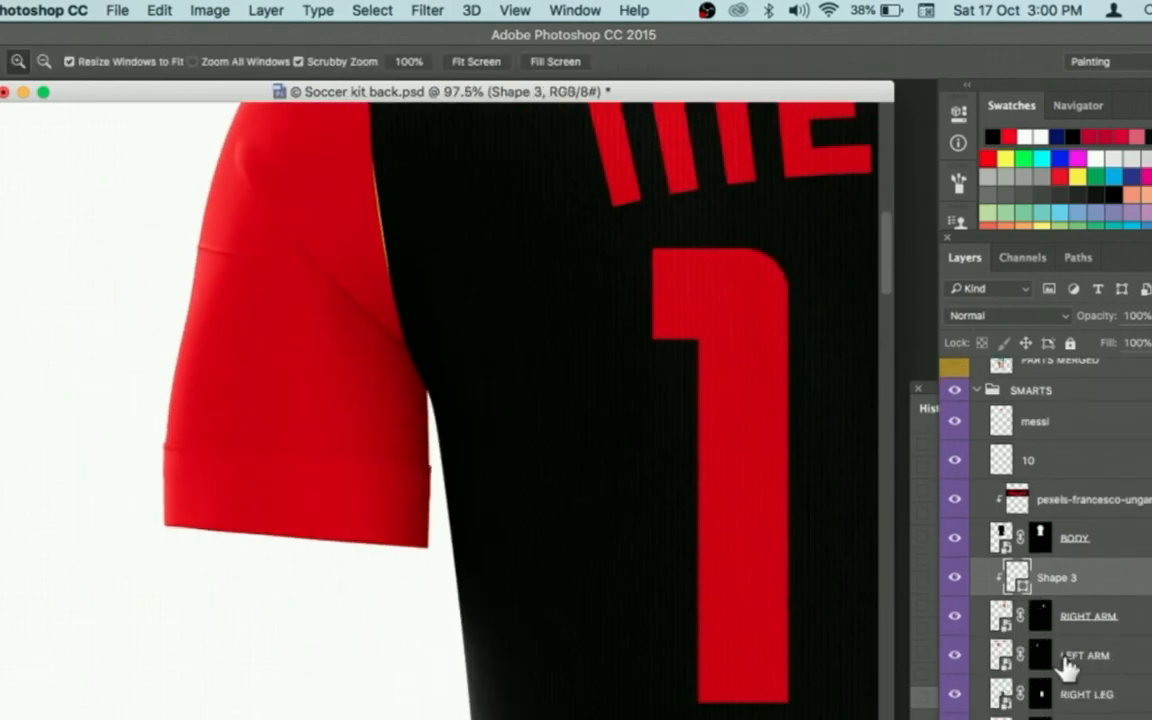
{"action": "left_click", "coordinate": [1068, 664]}
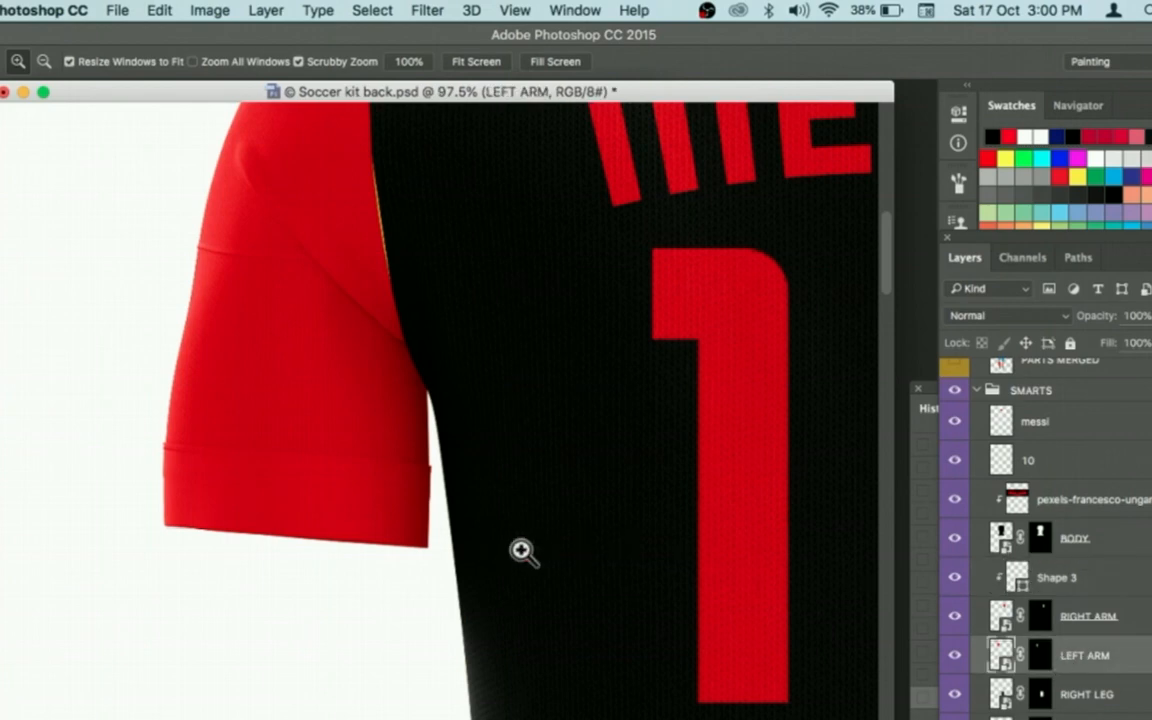
{"action": "key", "text": "p"}
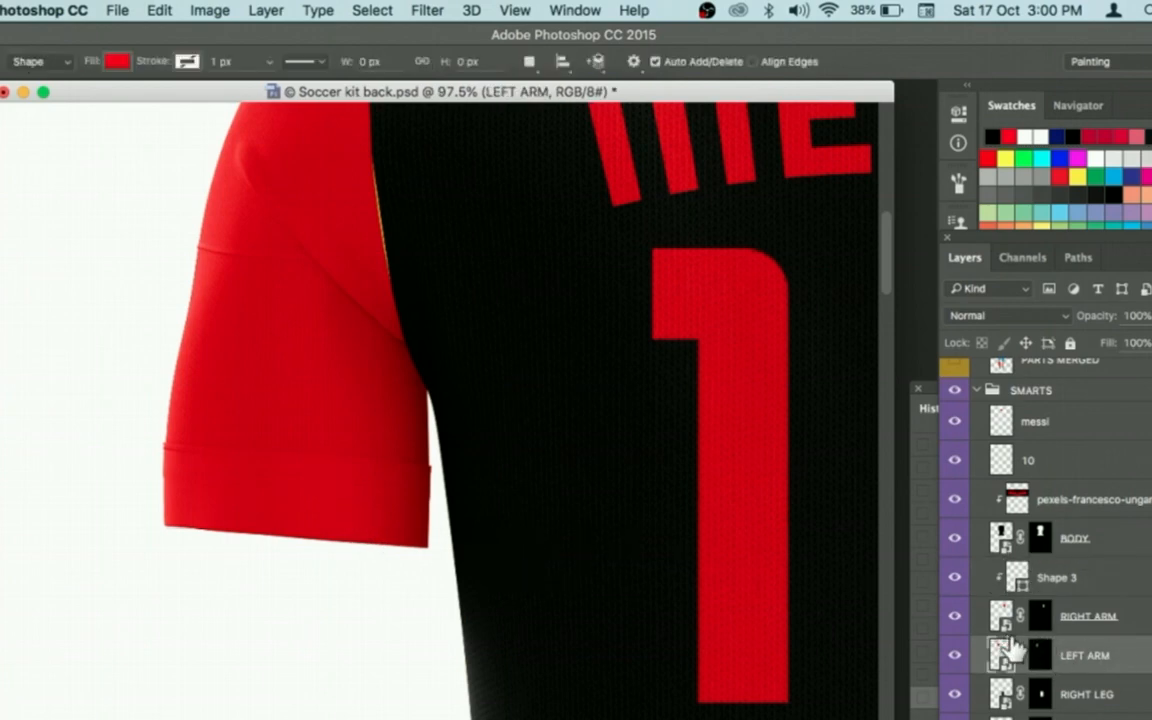
{"action": "left_click", "coordinate": [305, 453]}
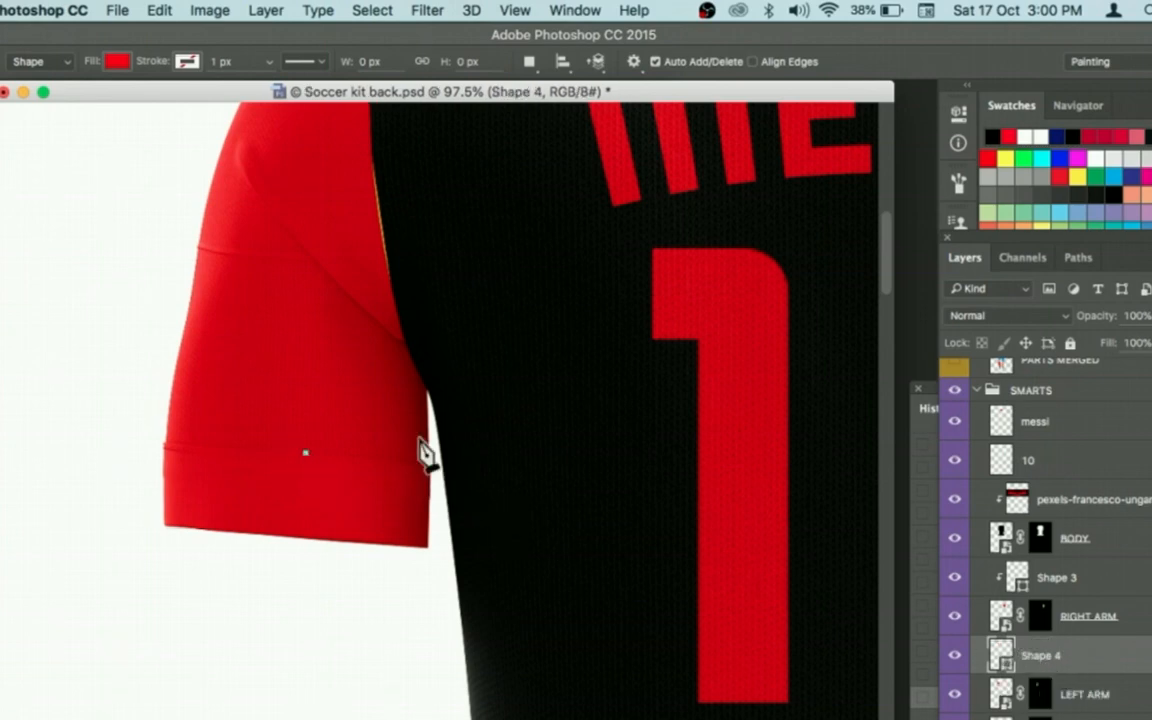
{"action": "left_click", "coordinate": [120, 64]}
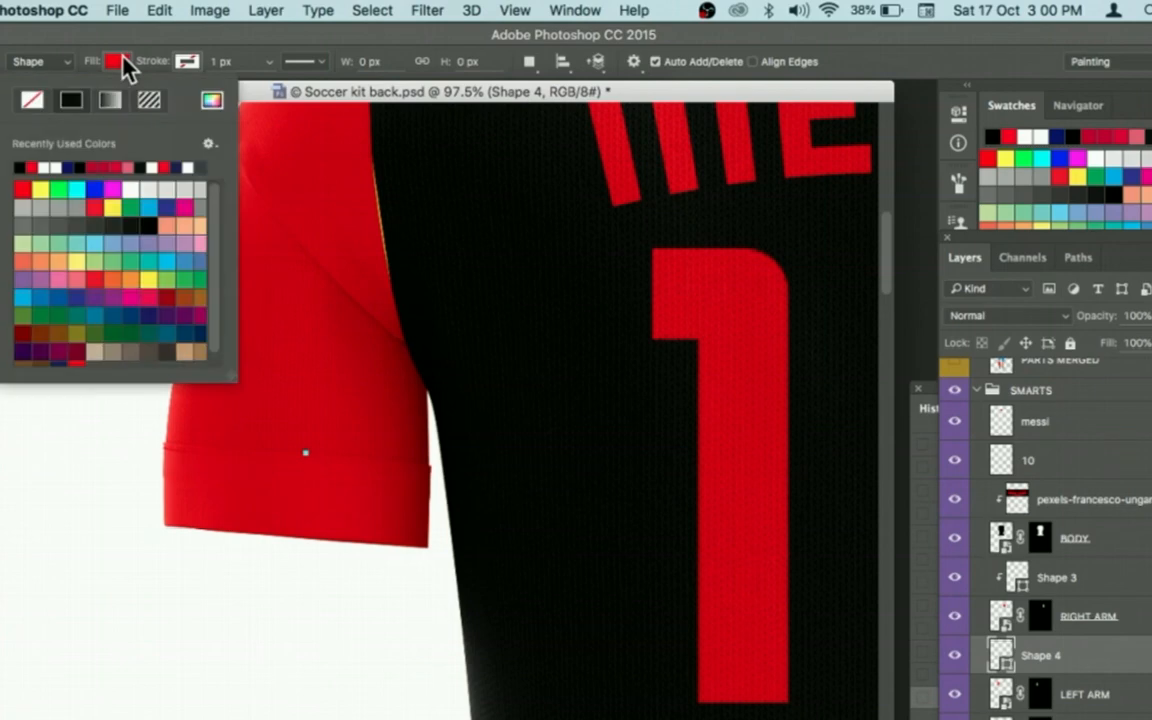
{"action": "left_click", "coordinate": [18, 167]}
{"action": "left_click", "coordinate": [435, 463]}
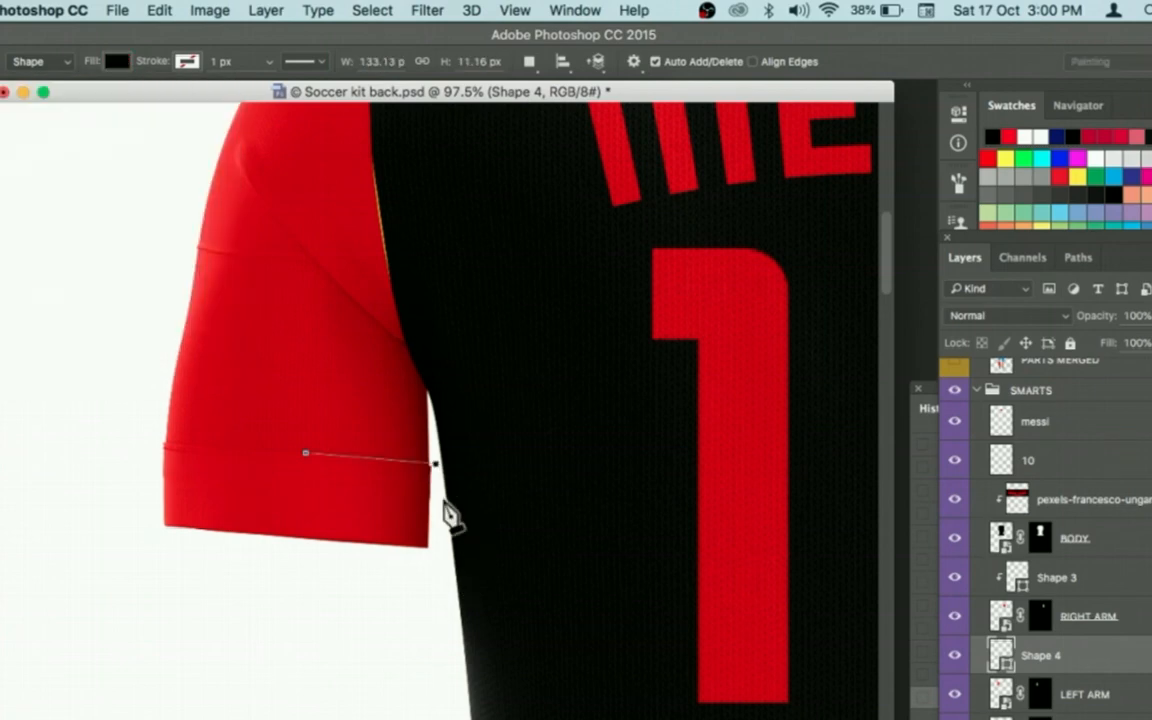
{"action": "left_click", "coordinate": [441, 563]}
{"action": "left_click", "coordinate": [150, 540]}
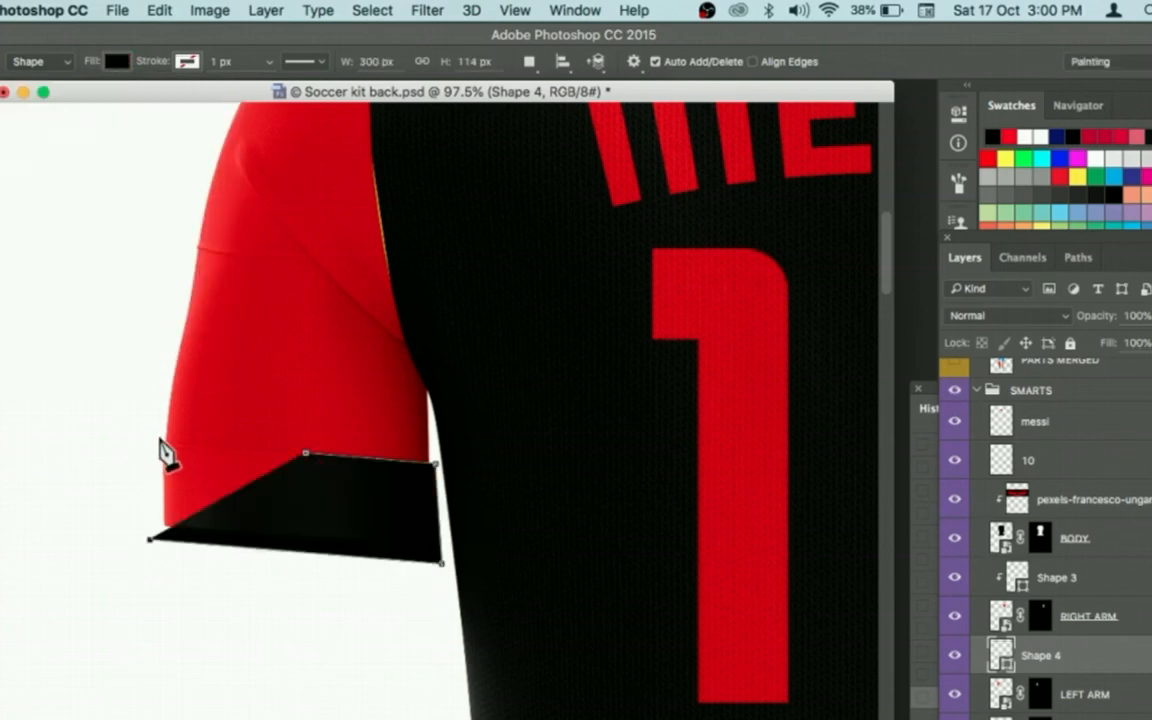
{"action": "left_click", "coordinate": [162, 437]}
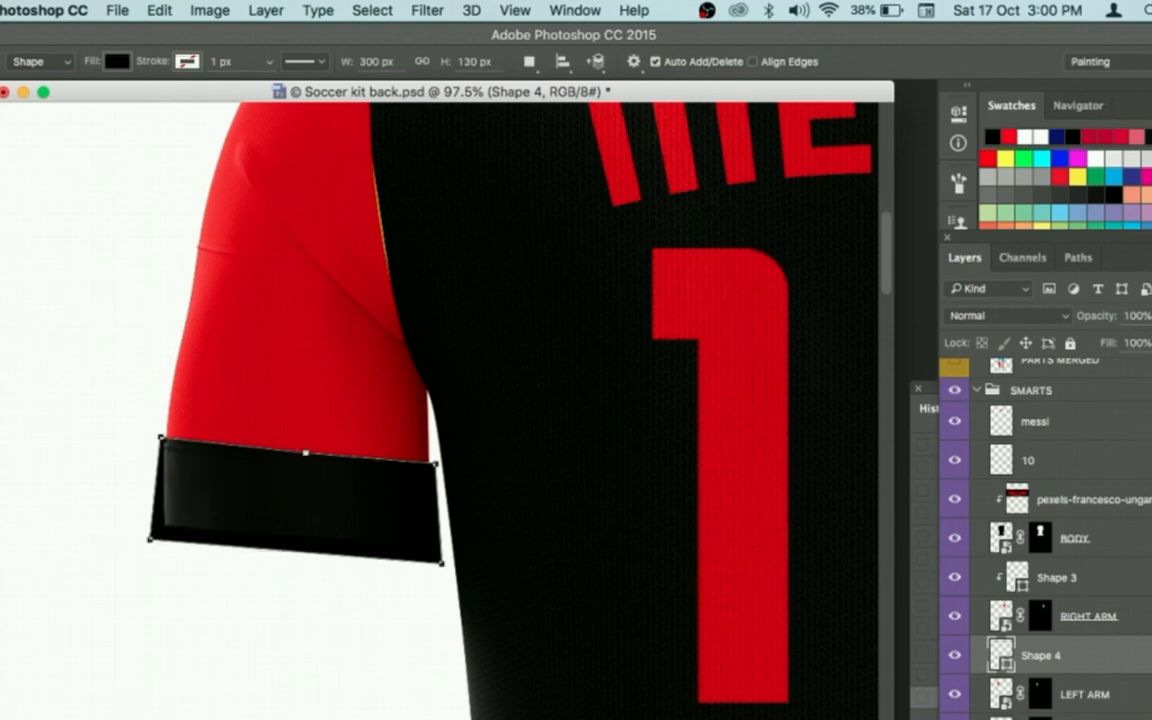
Clip the black cuff shape to the LEFT ARM layer.
{"action": "left_click", "coordinate": [1010, 680], "text": "alt"}
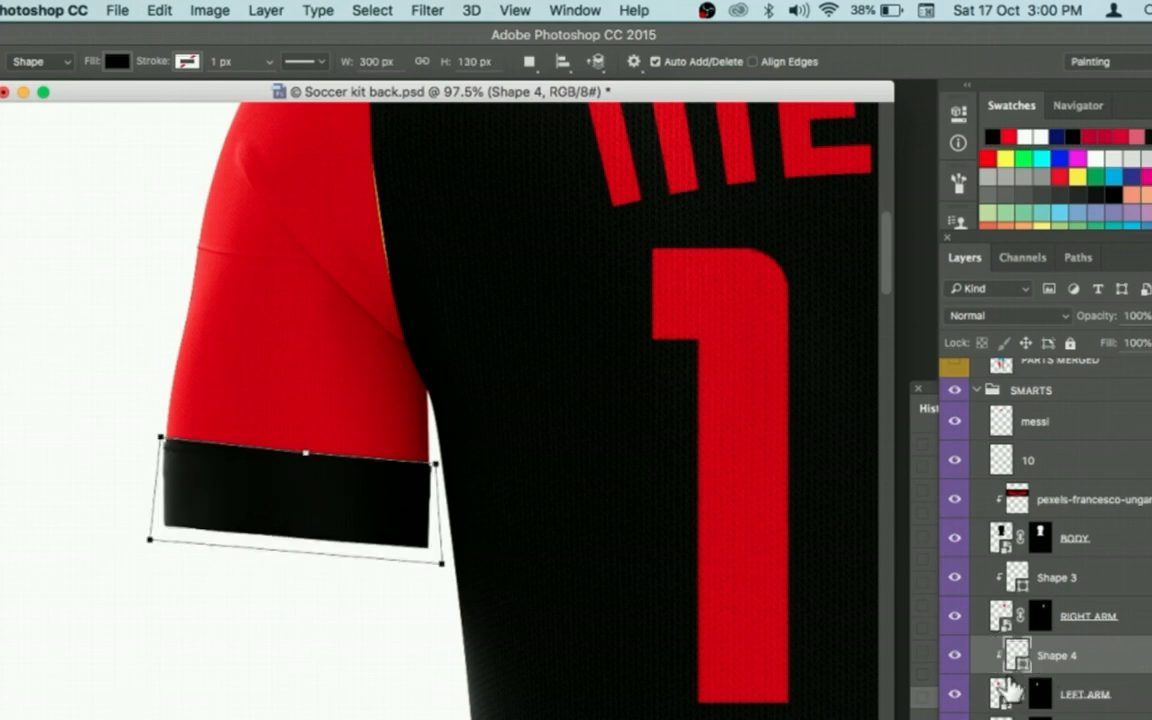
{"action": "key", "text": "a"}
{"action": "key", "text": "super+0"}
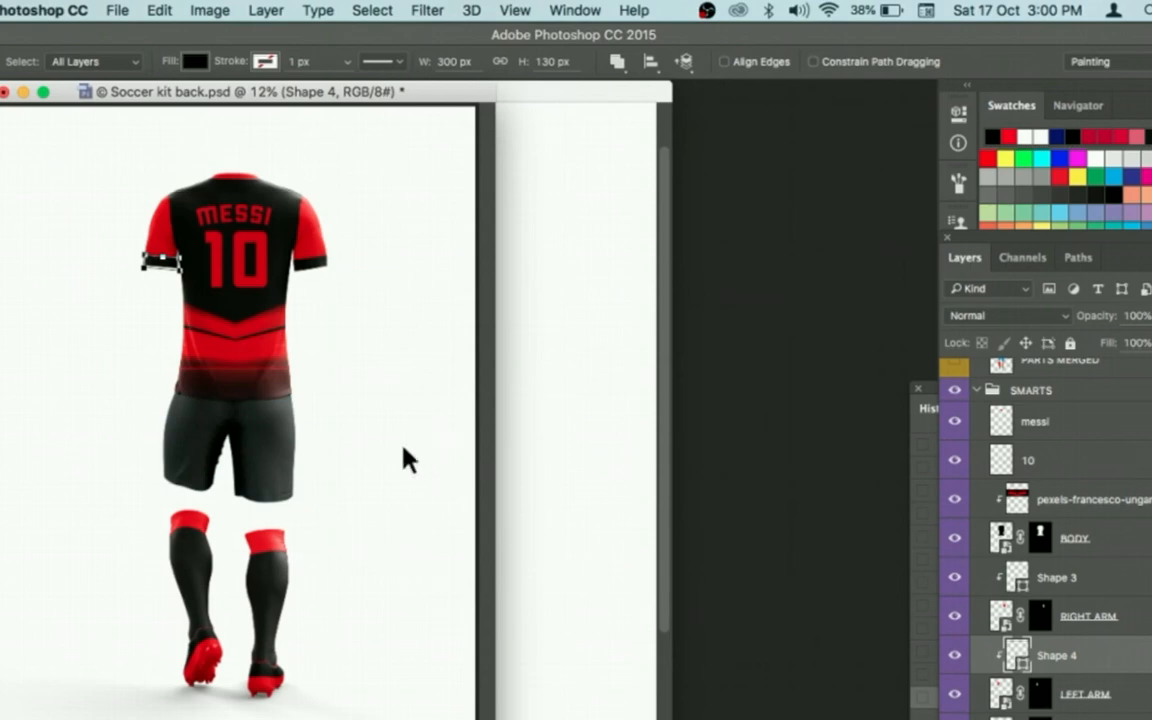
Deselect the left cuff shape and move the back-view document window beside the front-view kit.
{"action": "key", "text": "v"}
{"action": "left_click", "coordinate": [425, 455]}
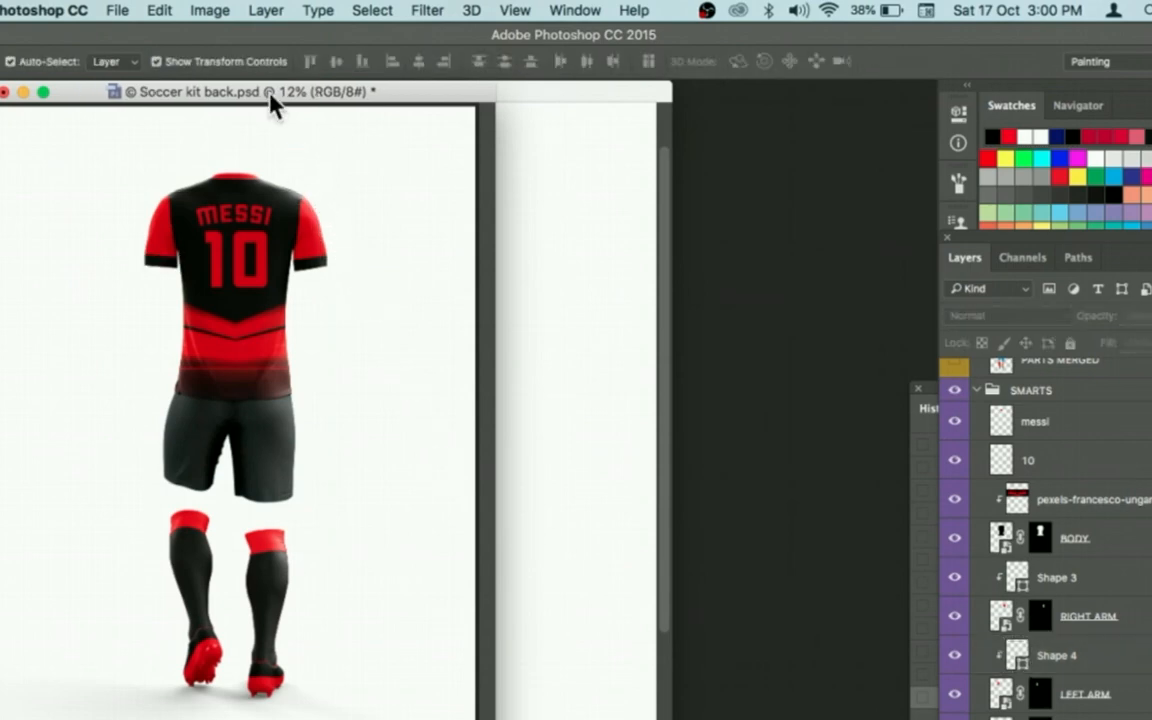
{"action": "left_click_drag", "start_coordinate": [270, 97], "coordinate": [746, 116]}
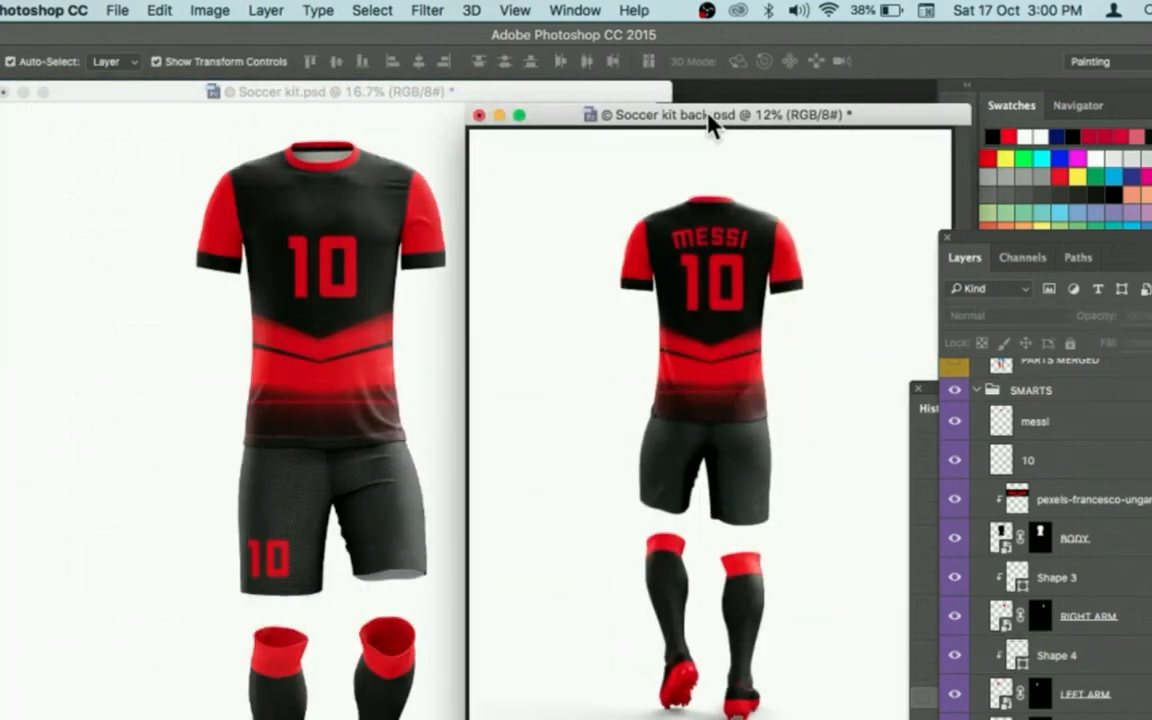
Examine the front-view kit up close, from the lower shirt and shorts down to the socks and boots.
{"action": "left_click", "coordinate": [440, 91]}
{"action": "left_click_drag", "start_coordinate": [380, 494], "coordinate": [403, 404]}
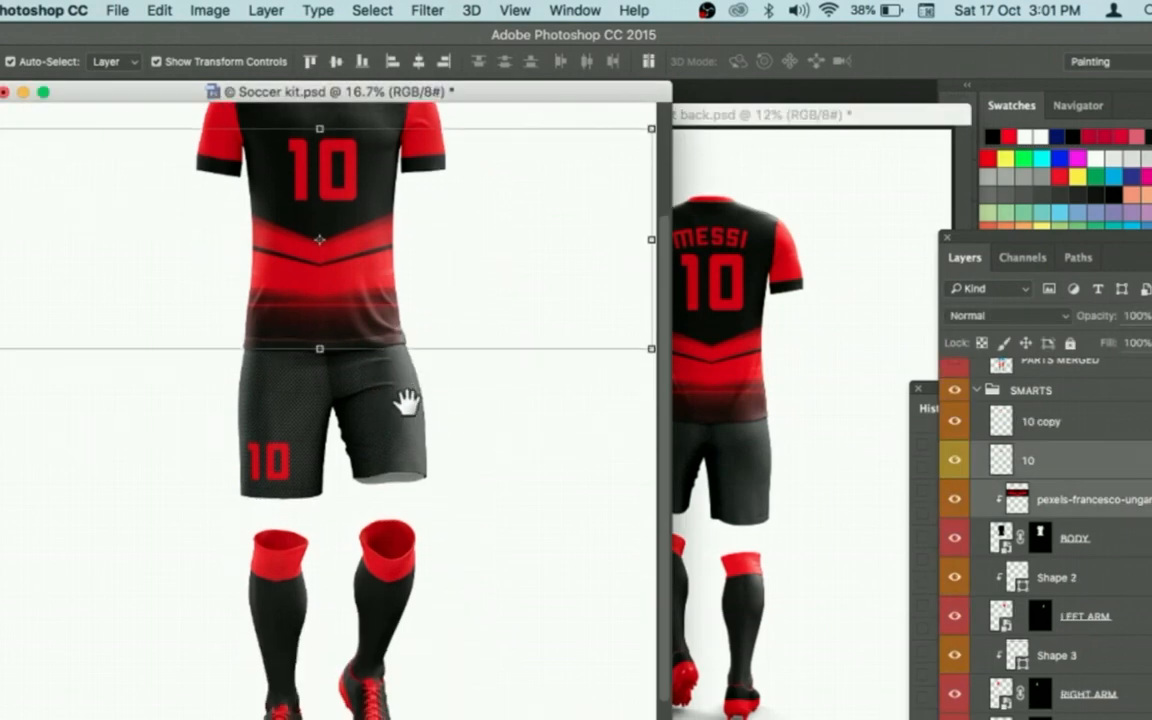
{"action": "key", "text": "z"}
{"action": "left_click_drag", "start_coordinate": [316, 144], "coordinate": [383, 445]}
{"action": "key", "text": "space"}
{"action": "scroll", "coordinate": [380, 445], "scroll_direction": "down", "scroll_amount": 10}
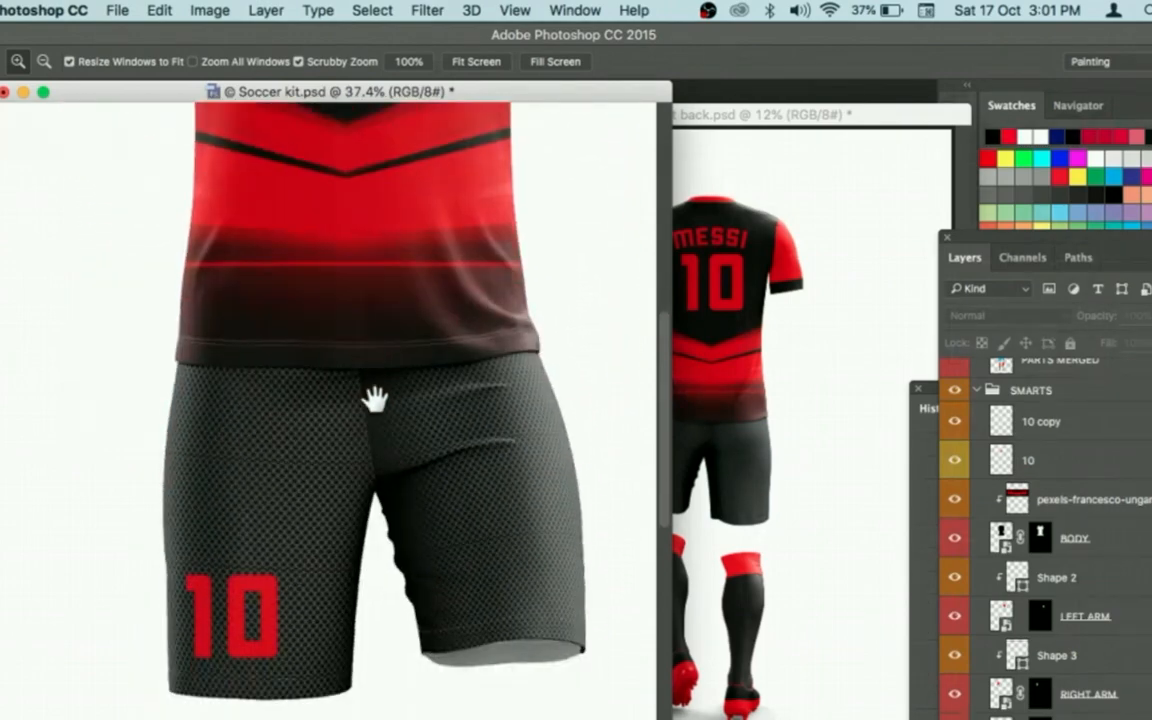
{"action": "scroll", "coordinate": [383, 555], "scroll_direction": "down", "scroll_amount": 10}
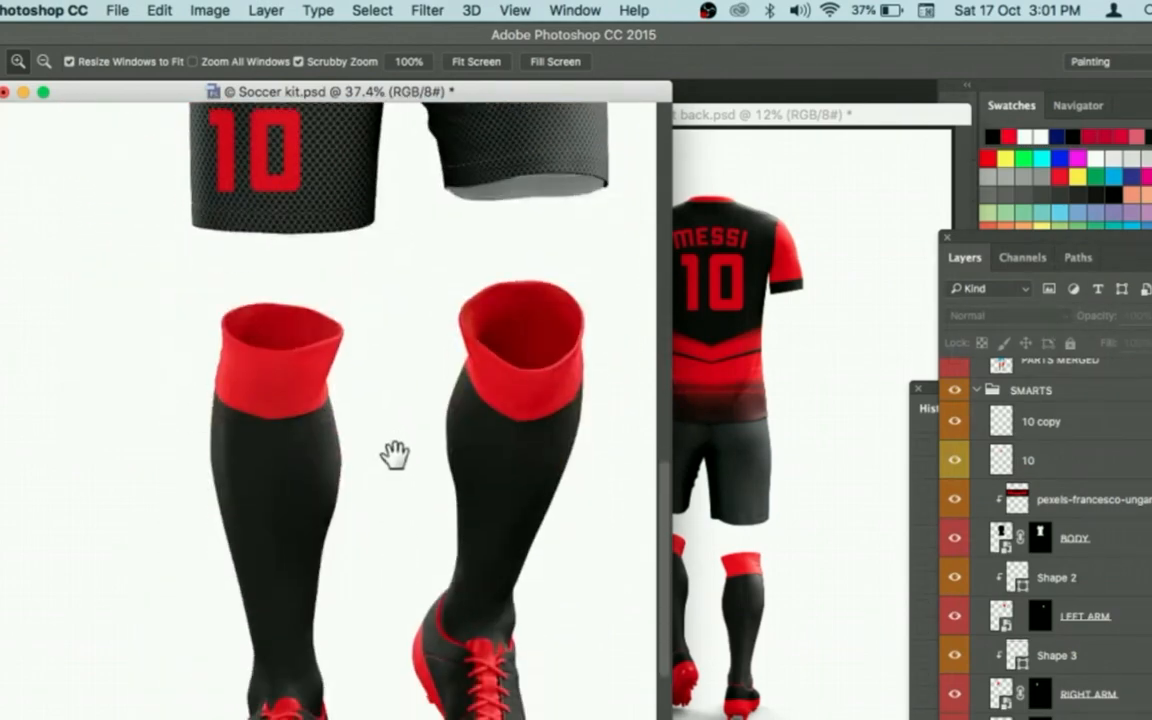
{"action": "scroll", "coordinate": [398, 506], "scroll_direction": "down", "scroll_amount": 3}
{"action": "key", "text": "a"}
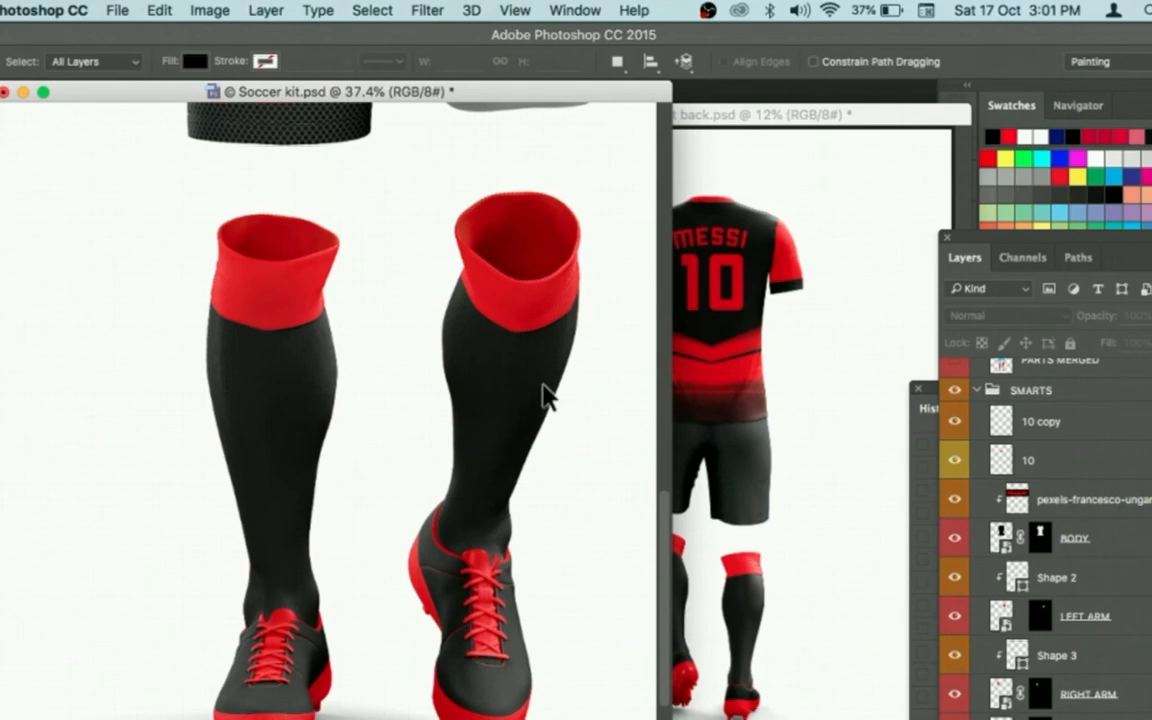
Compare the full front and back kits side by side and examine the front shirt up close.
{"action": "key", "text": "super+0"}
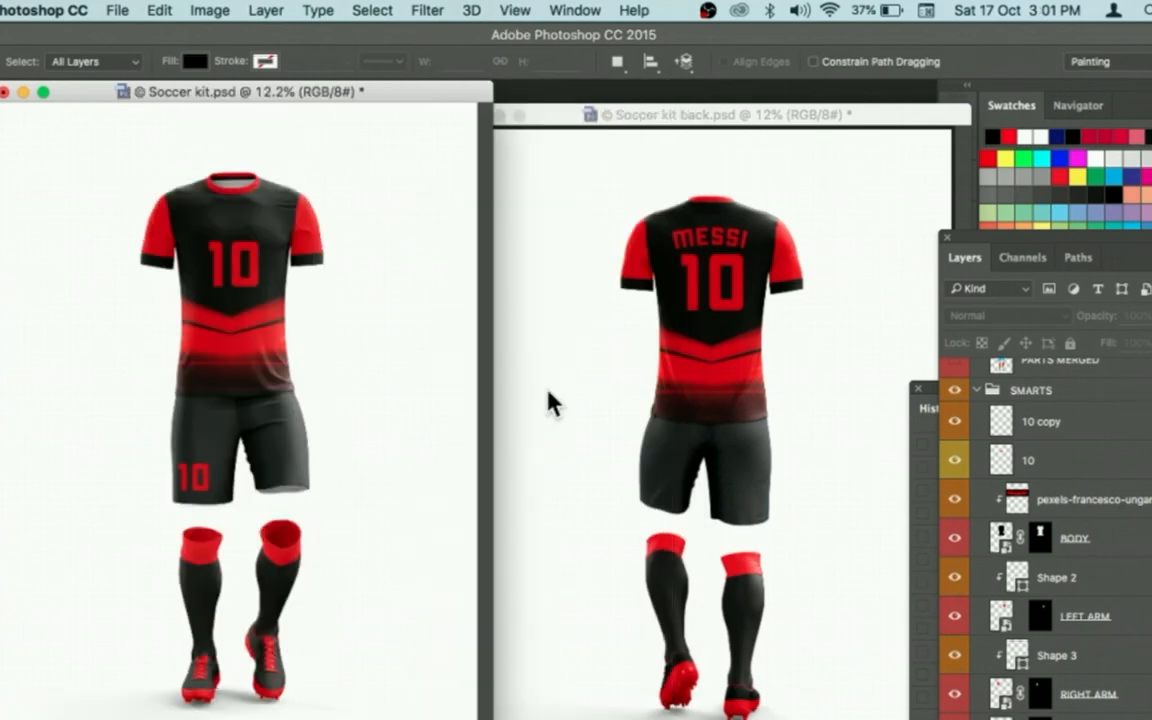
{"action": "left_click", "coordinate": [650, 118]}
{"action": "key", "text": "z"}
{"action": "left_click", "coordinate": [735, 280]}
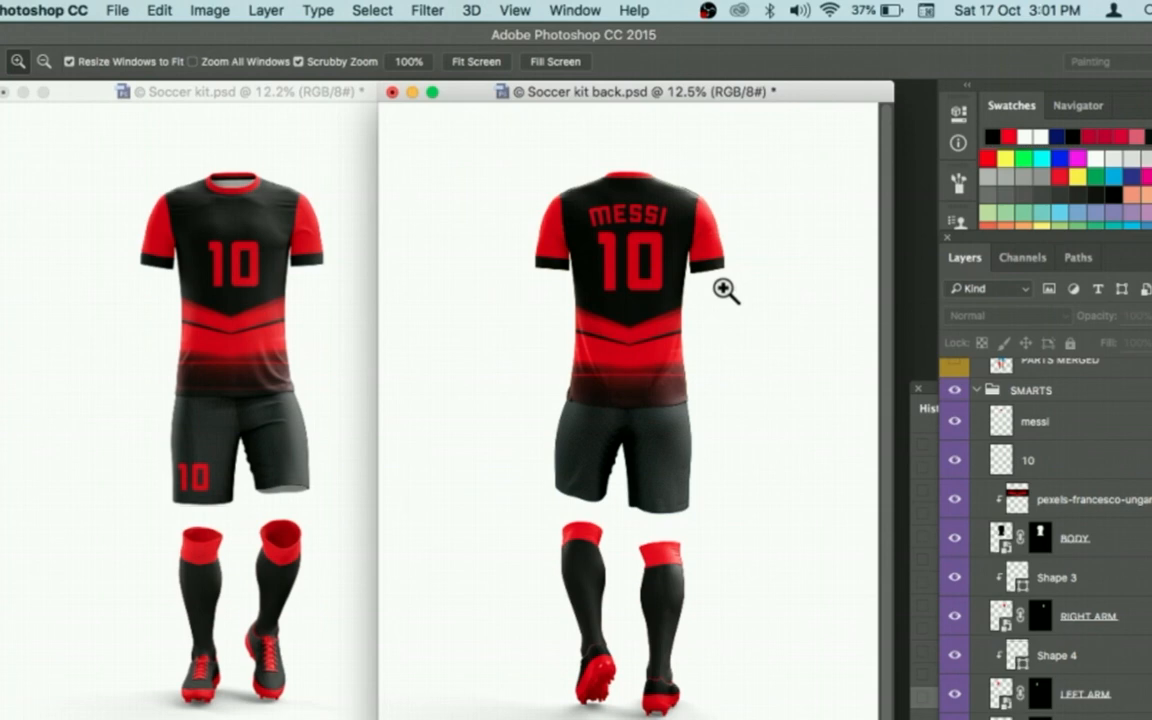
{"action": "left_click", "coordinate": [344, 90]}
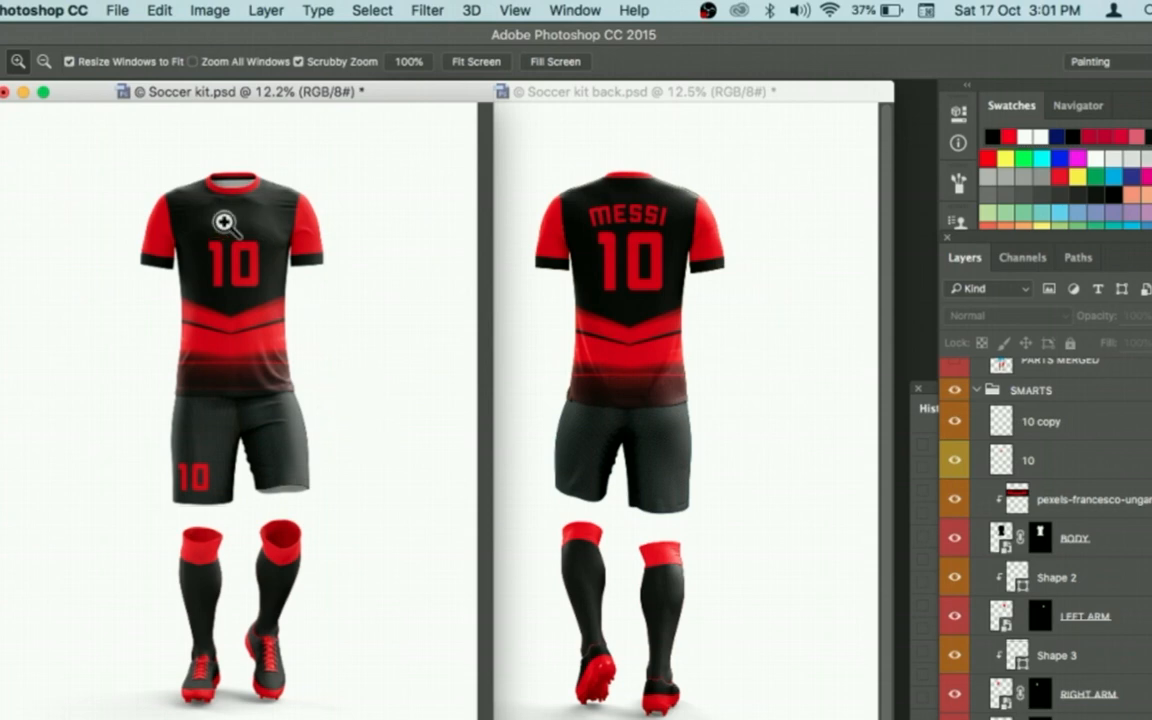
{"action": "left_click_drag", "start_coordinate": [225, 220], "coordinate": [280, 311]}
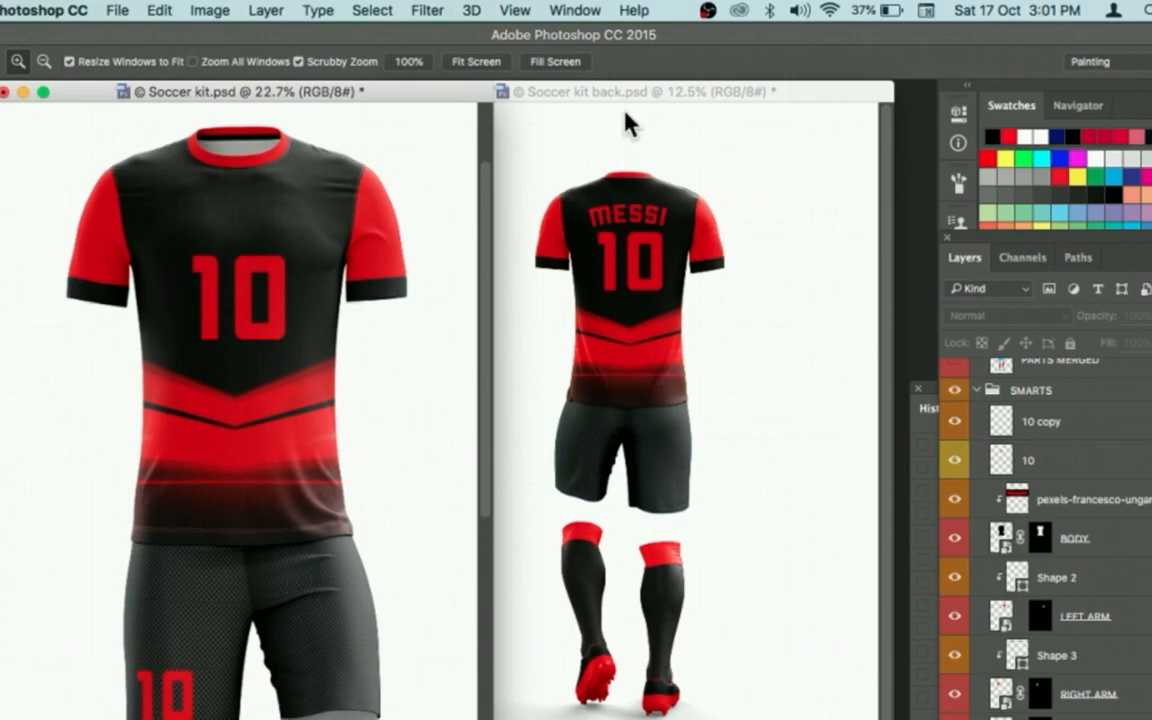